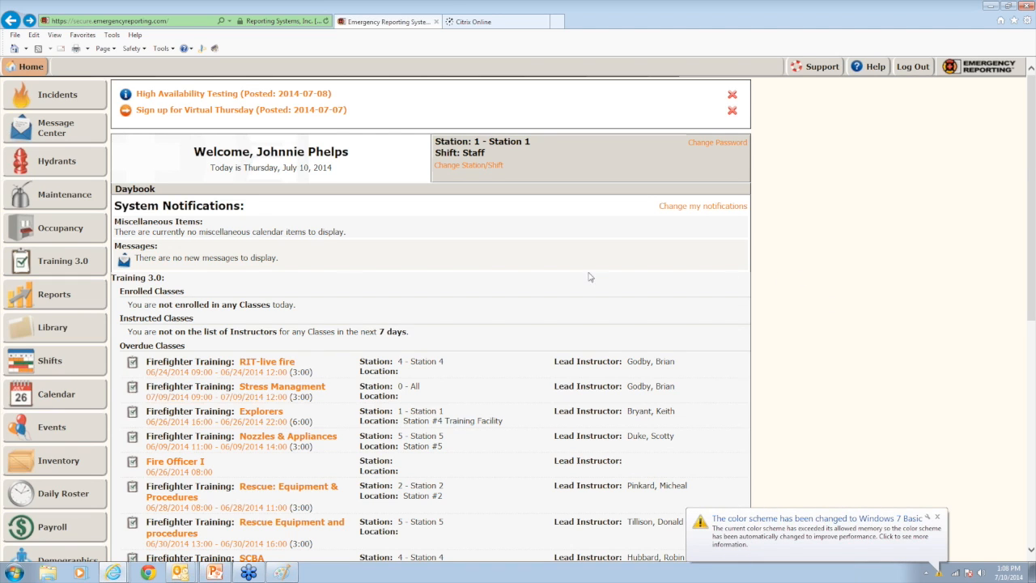
Add a new single training class from scratch named "Test Class", dated 07/10/2014 at 08:00.
left_click(89, 268)
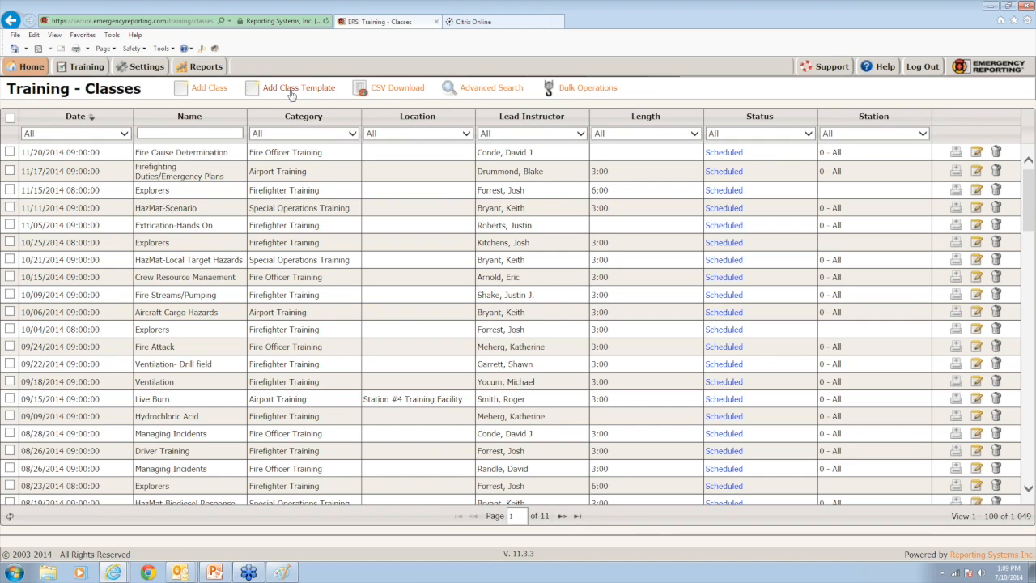
left_click(206, 89)
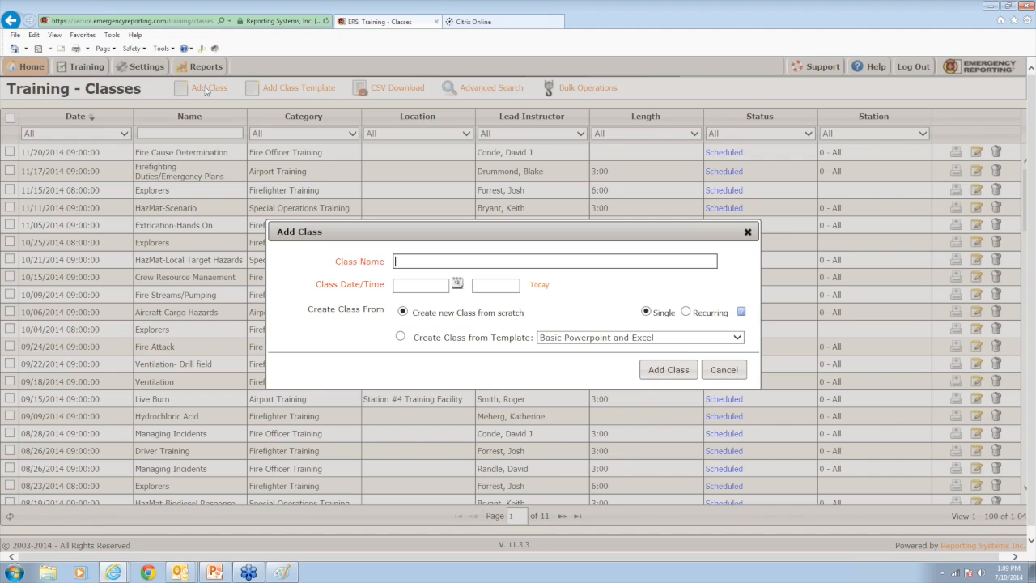
type("Test Class")
left_click(457, 283)
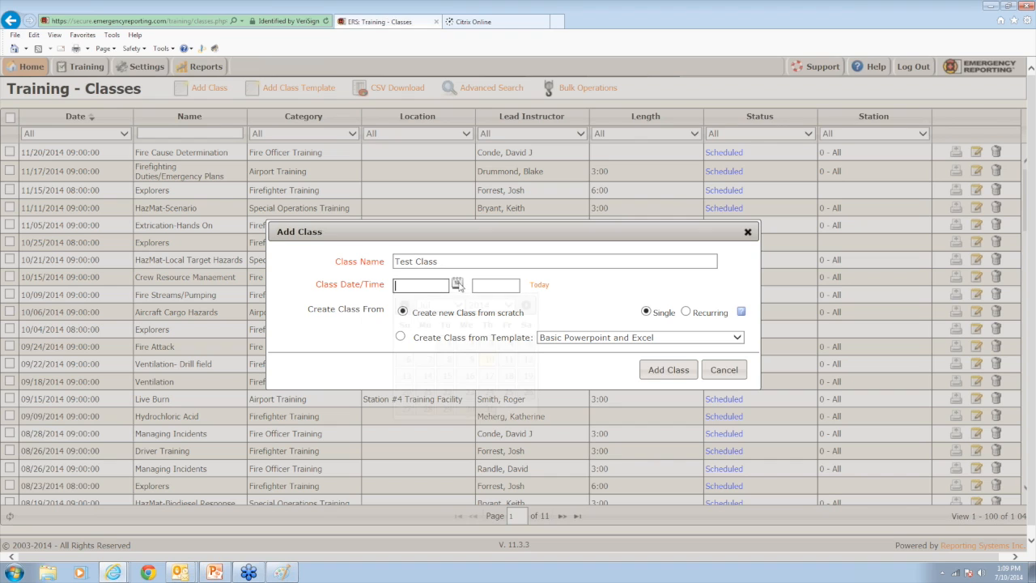
left_click(488, 359)
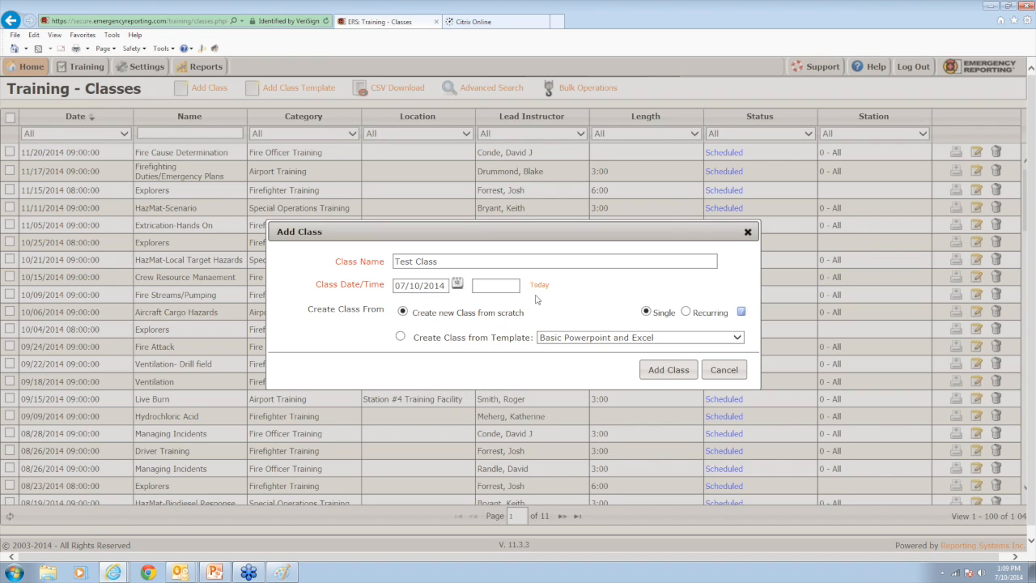
left_click(512, 286)
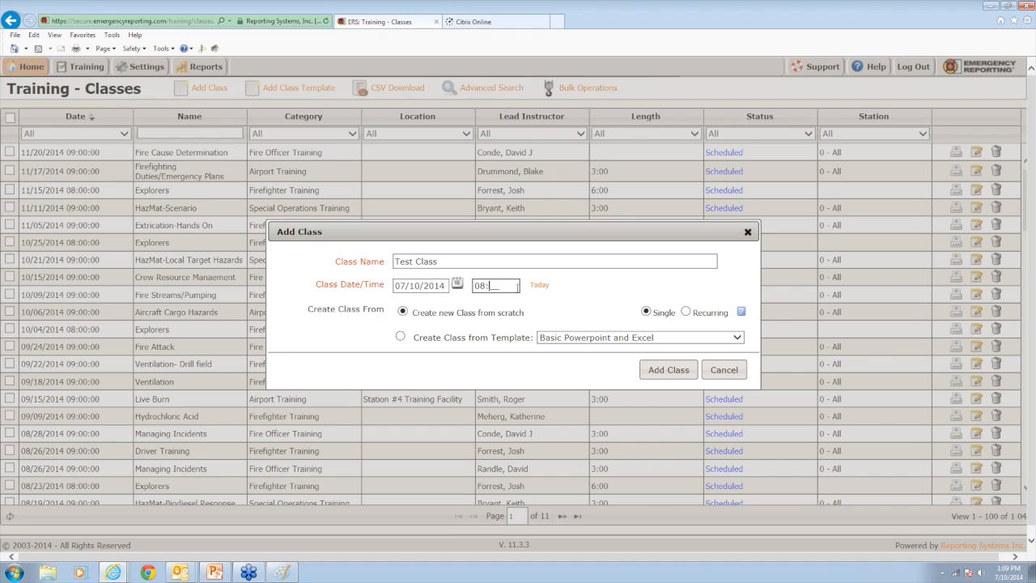
type("00")
left_click(662, 369)
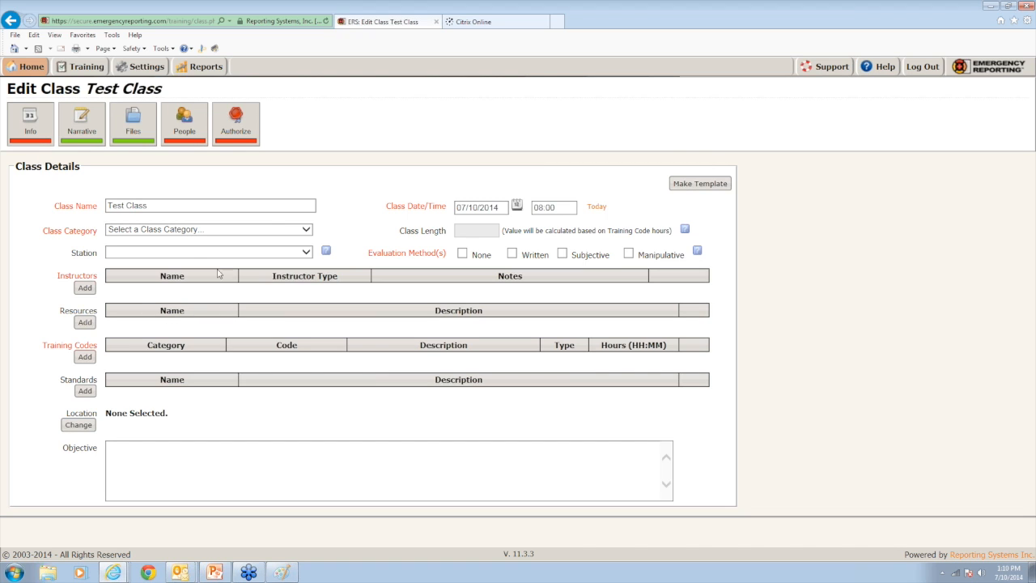
Set the class category to Firefighter Training and the station to 1 - Station 1.
left_click(306, 233)
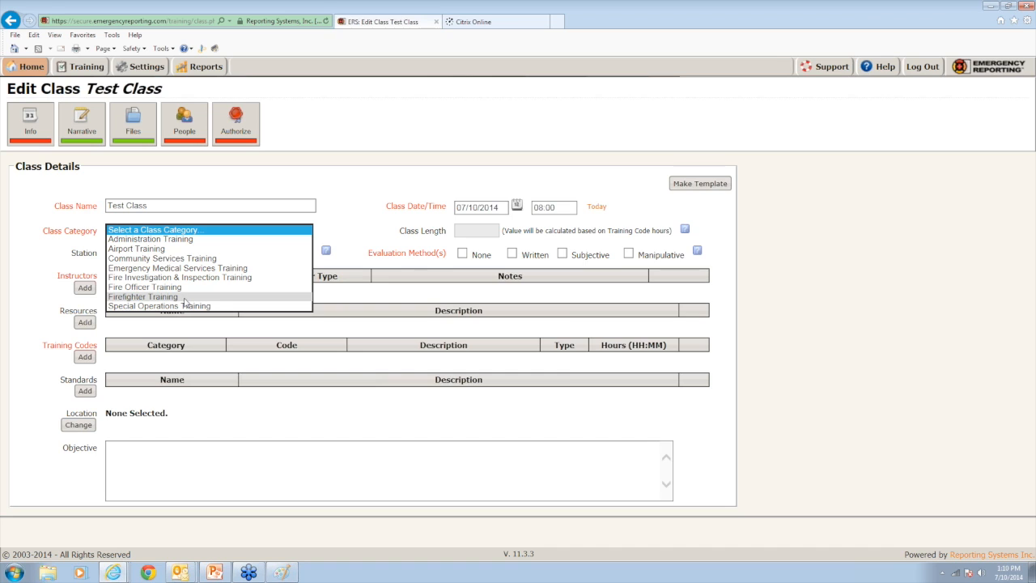
left_click(285, 296)
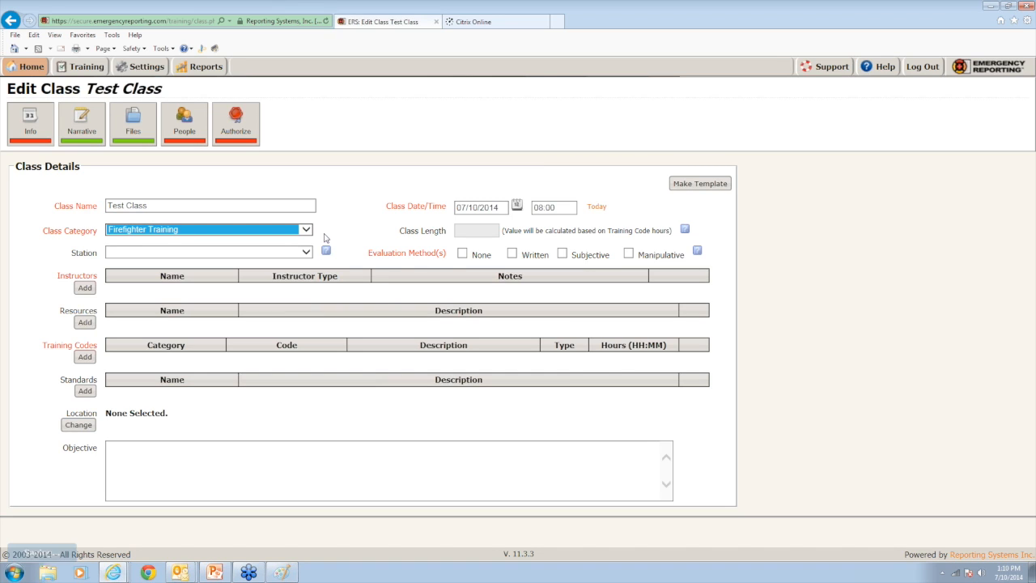
left_click(239, 255)
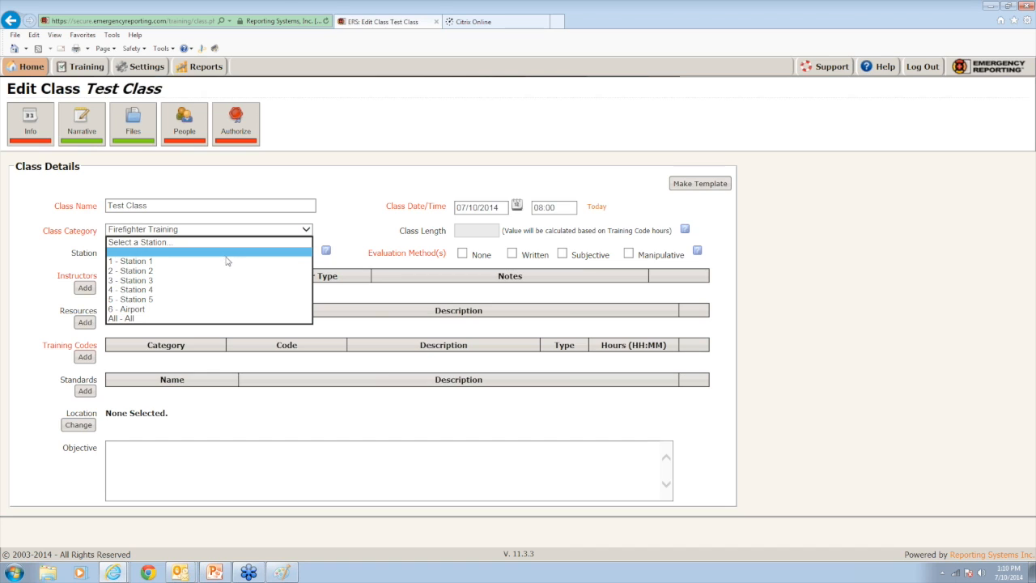
left_click(225, 263)
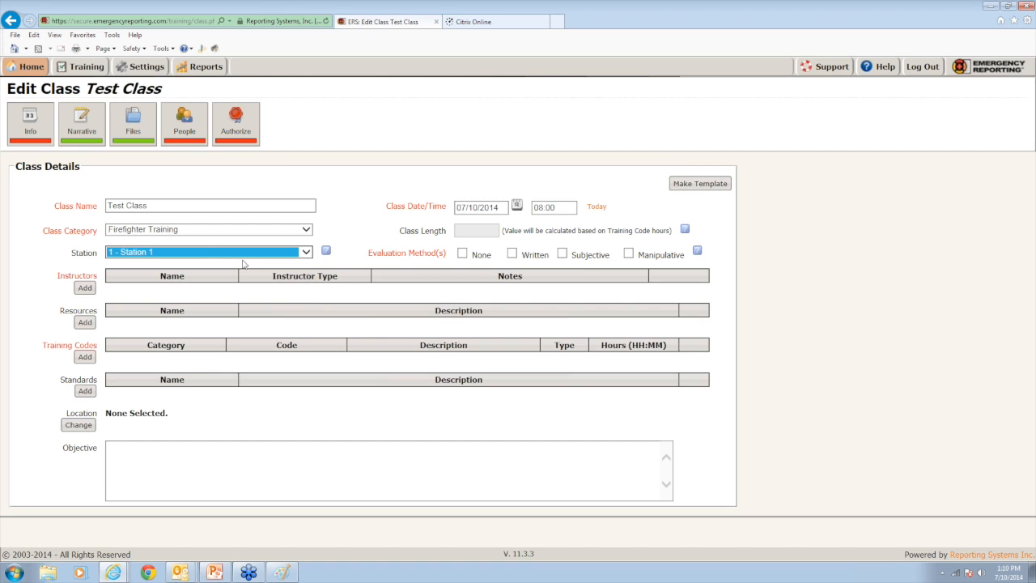
Set the class location to the existing location Station #1 and save it.
left_click(93, 429)
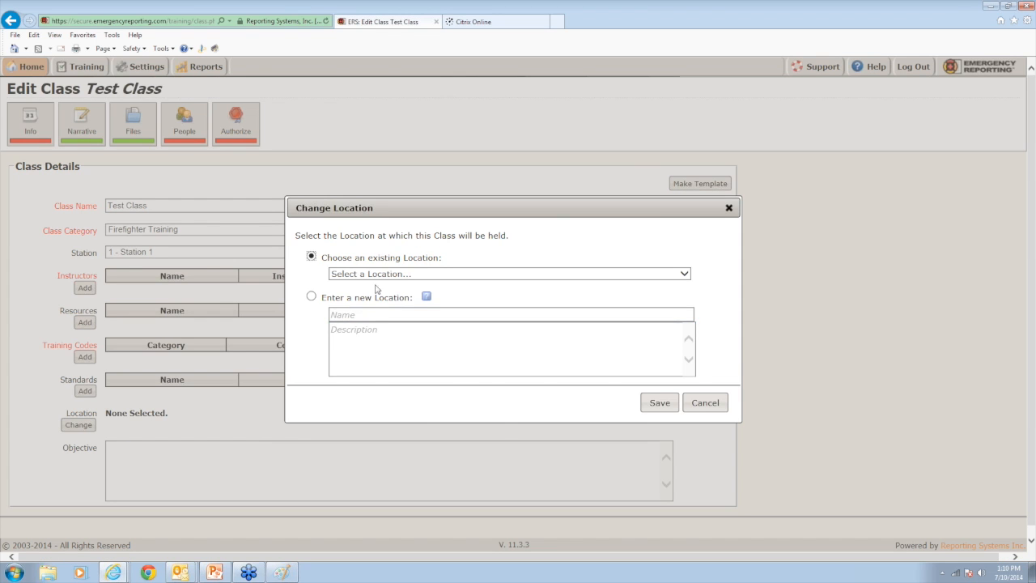
left_click(378, 274)
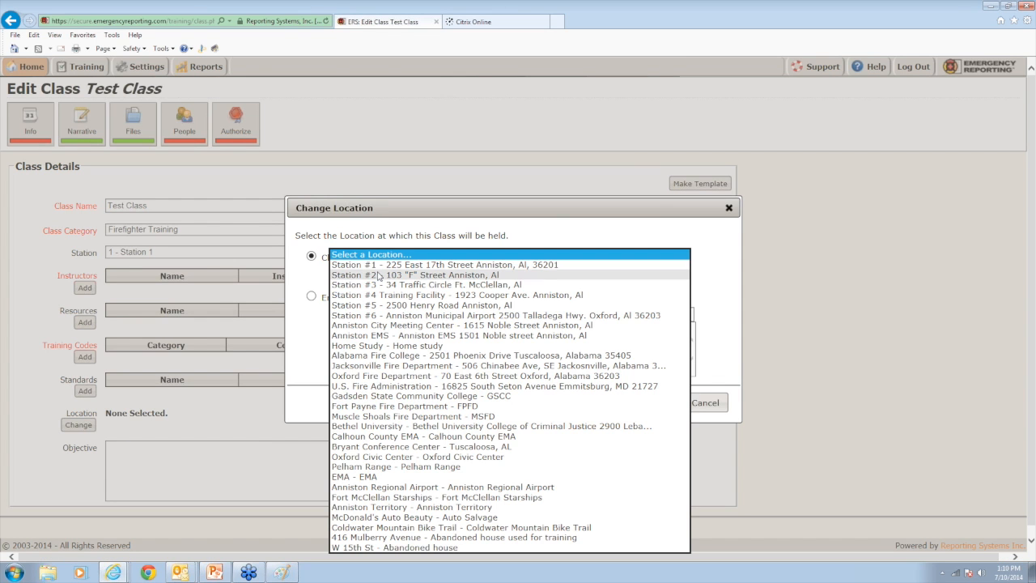
left_click(385, 267)
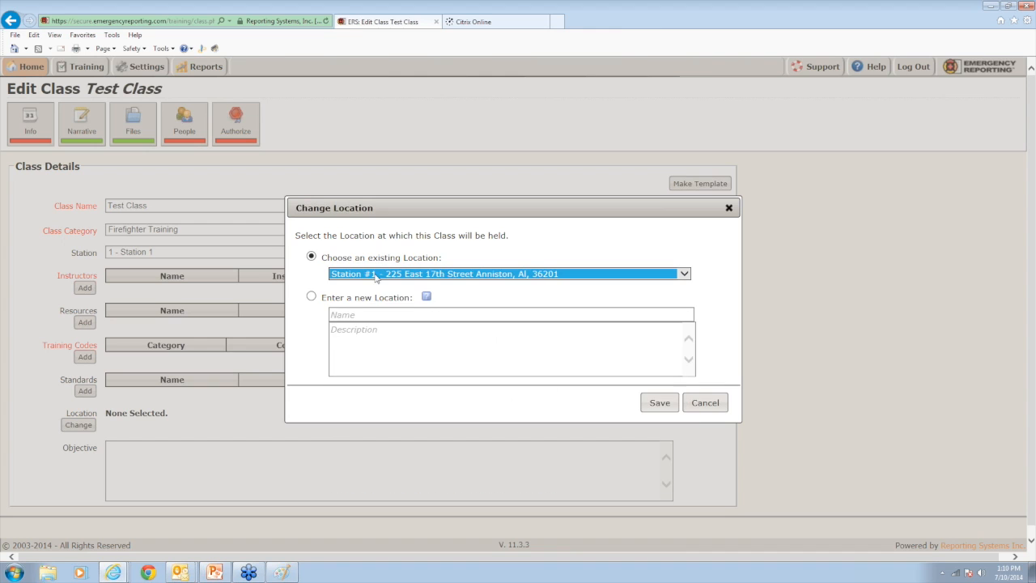
left_click(654, 405)
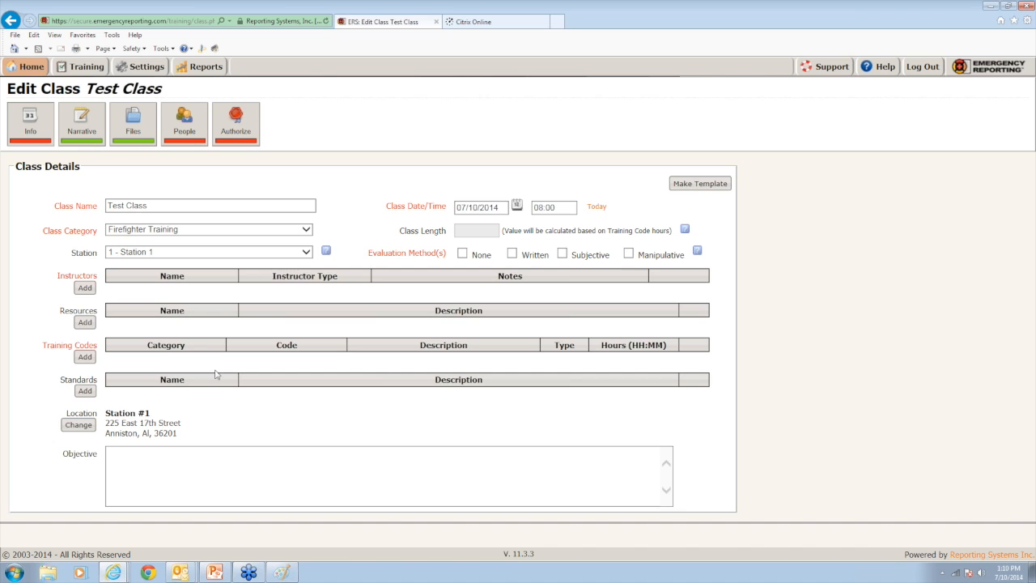
Add the training lieutenant from agency personnel as Lead Instructor with the note "Training Officer at AFD".
left_click(86, 288)
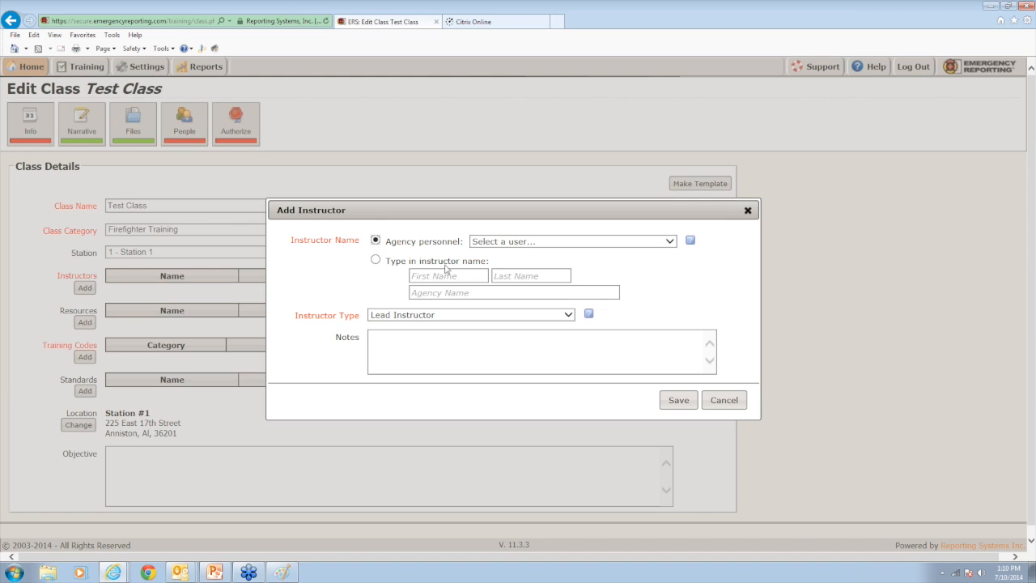
left_click(535, 242)
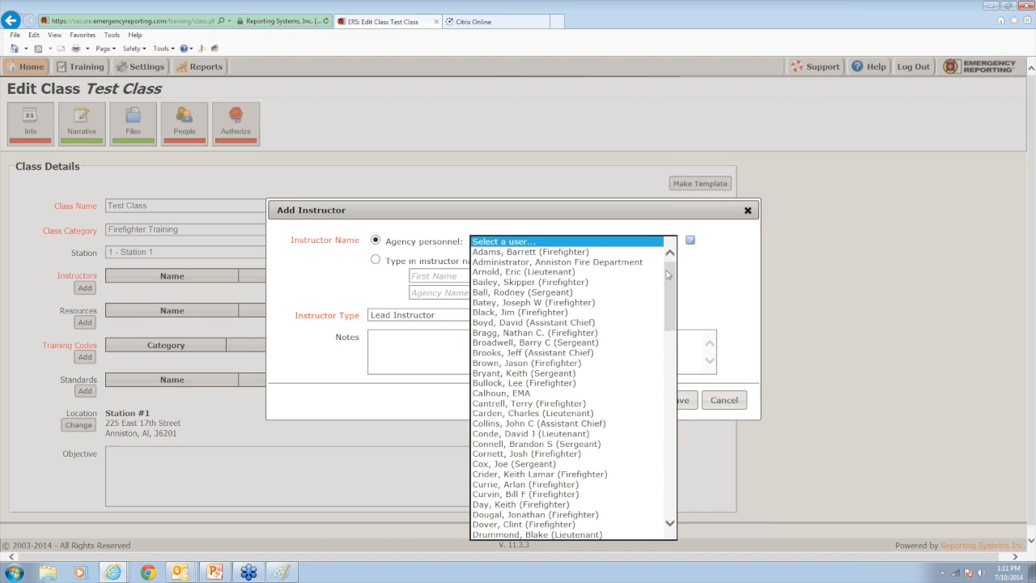
left_click_drag(667, 276, 673, 387)
left_click(557, 379)
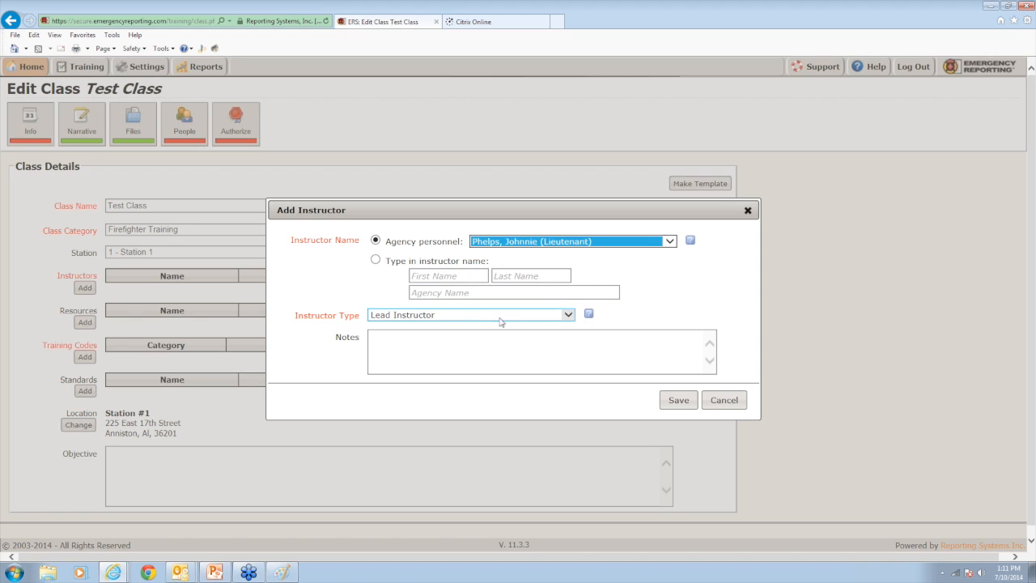
left_click(568, 315)
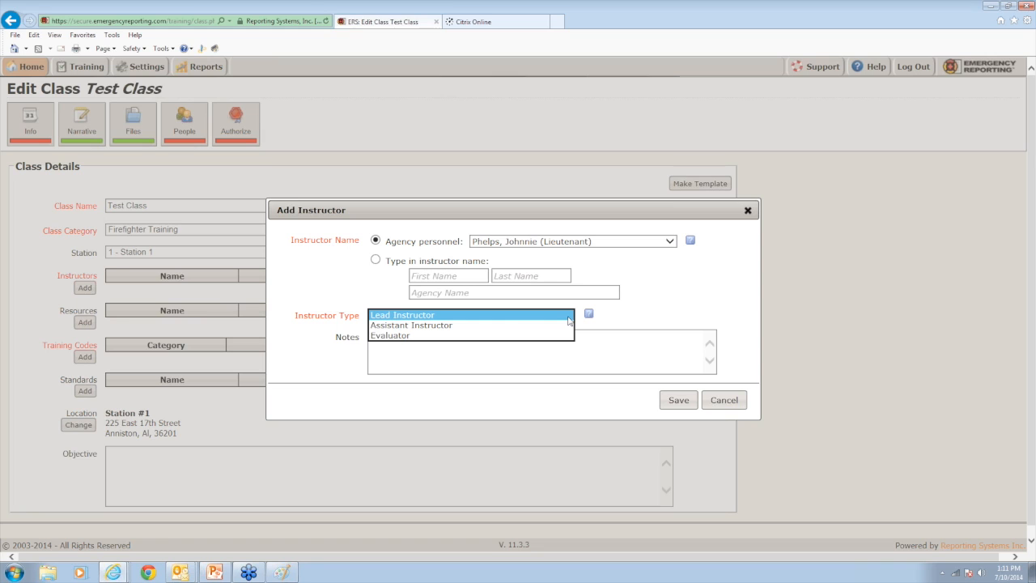
left_click(648, 317)
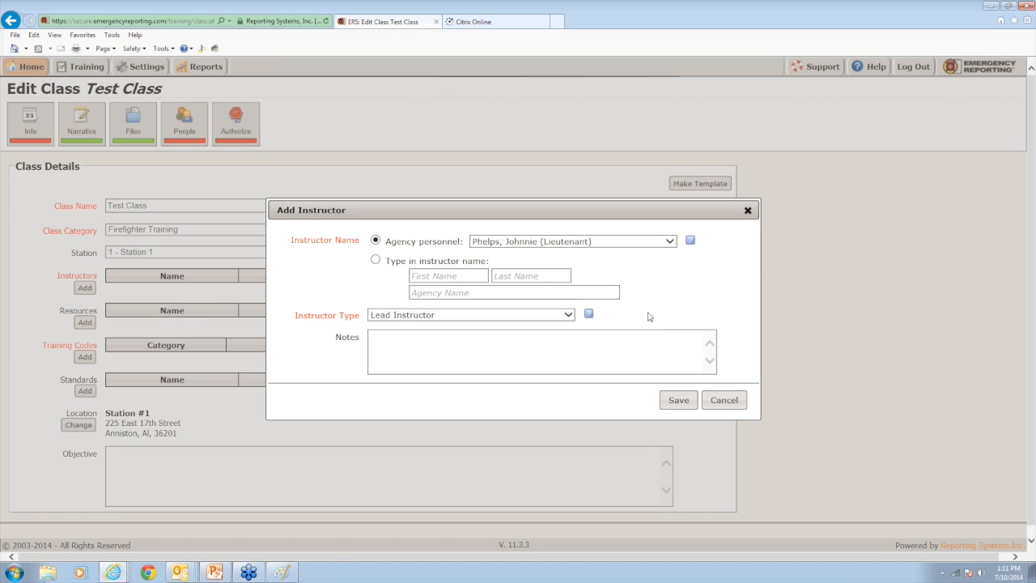
left_click(527, 345)
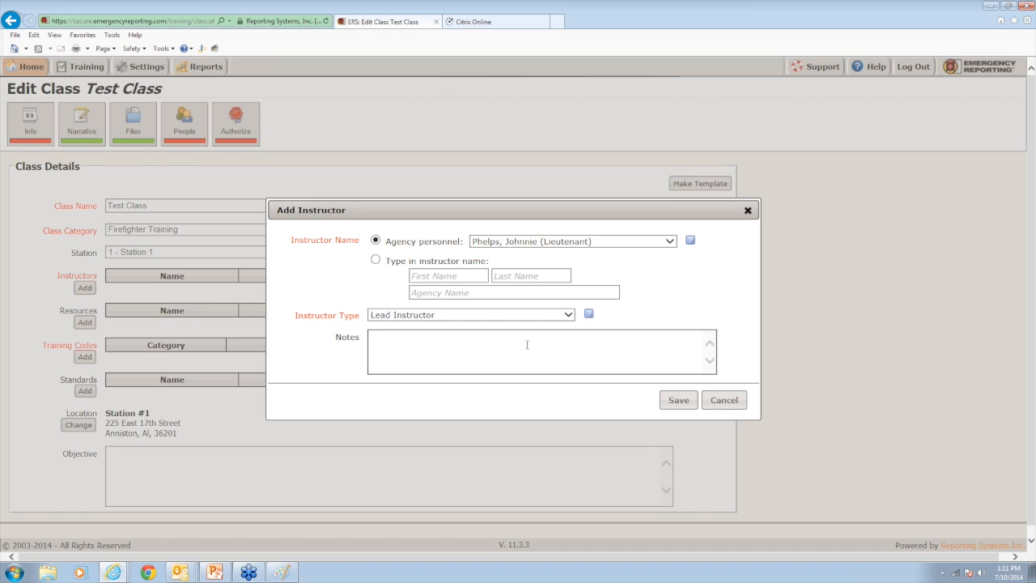
type("Training Officer at AFD")
left_click(676, 400)
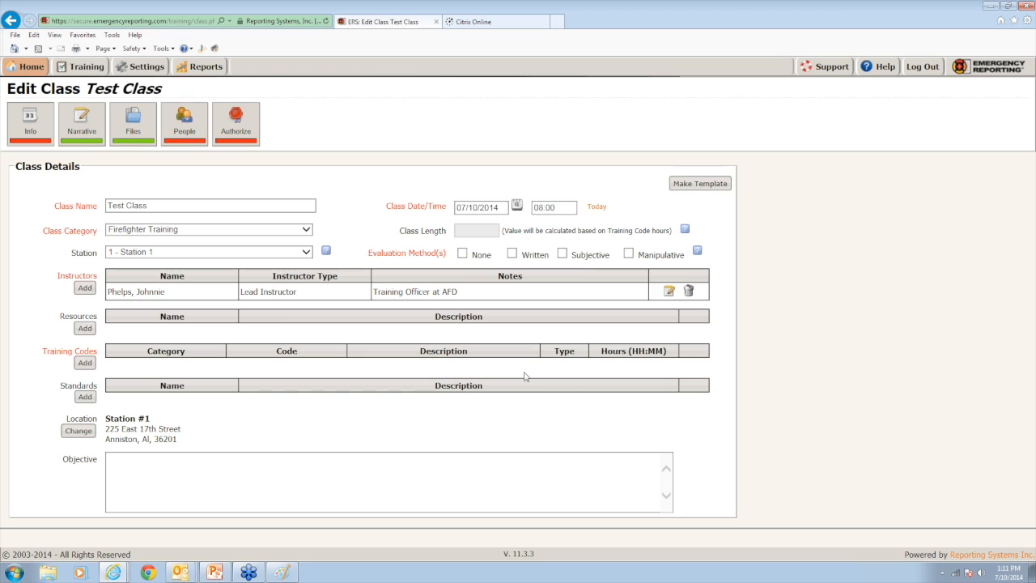
Add Classroom #1, the classroom at station #1, as a resource for the class.
left_click(86, 329)
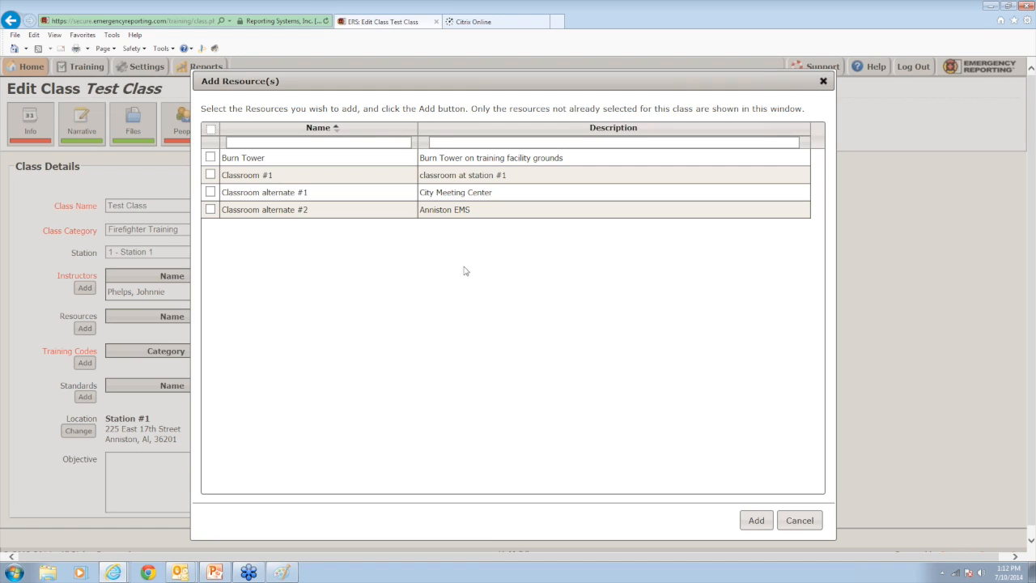
left_click(212, 175)
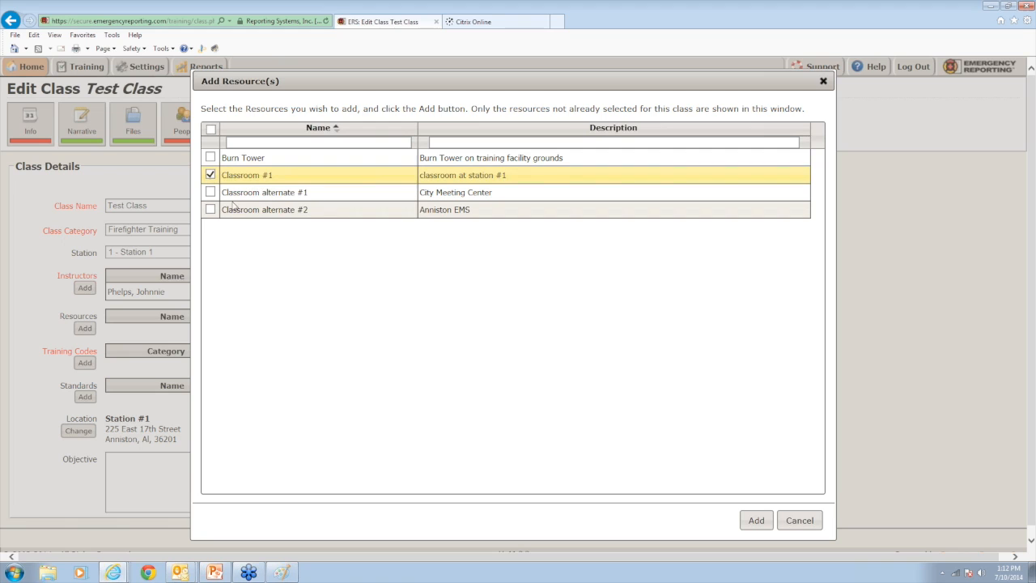
left_click(755, 521)
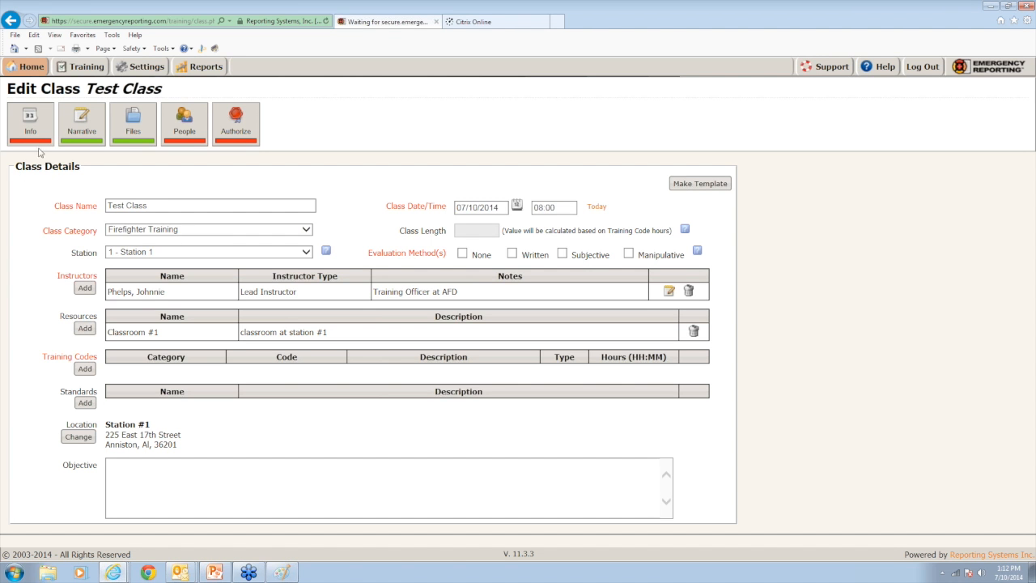
Add the ISO Company Training code "Fire Ground Health and Safety" to the class.
left_click(91, 370)
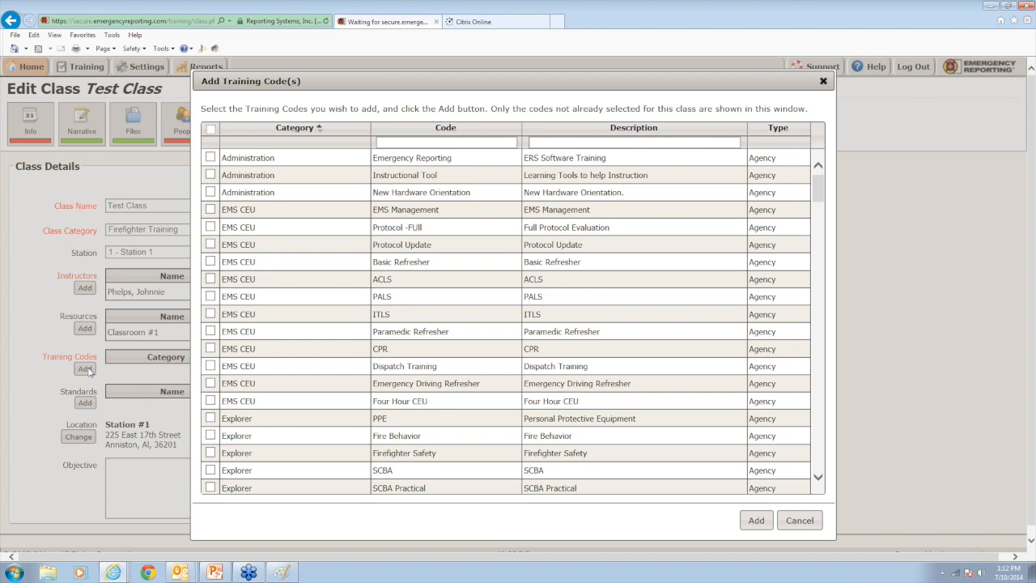
scroll(419, 344, "down", 5)
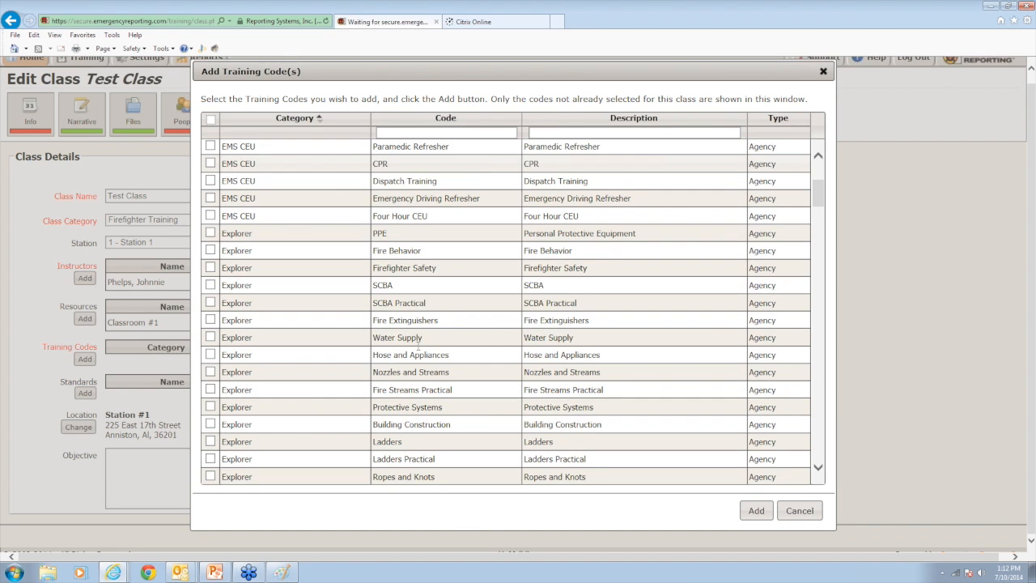
scroll(419, 344, "down", 6)
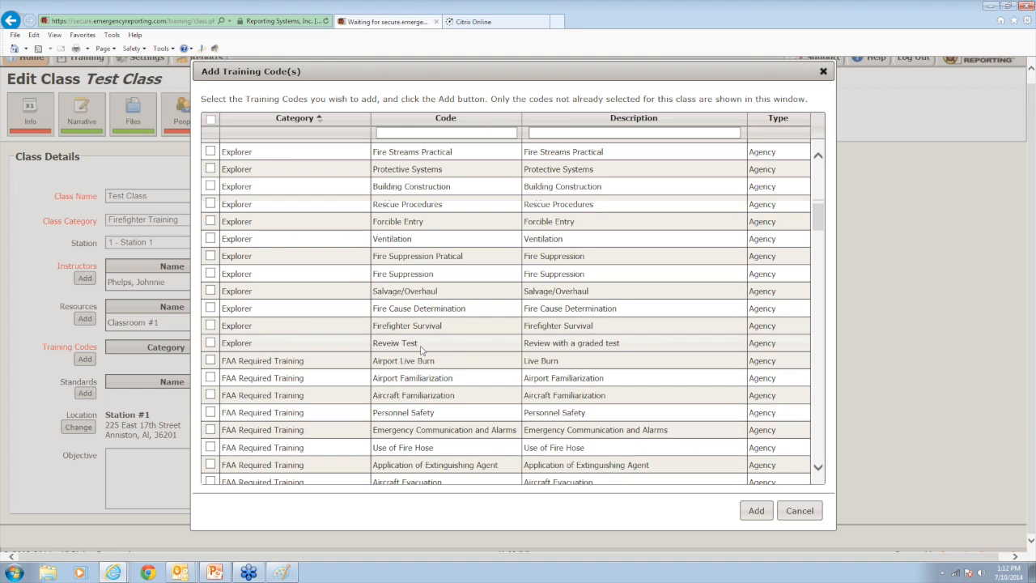
scroll(420, 345, "down", 1)
scroll(420, 345, "down", 5)
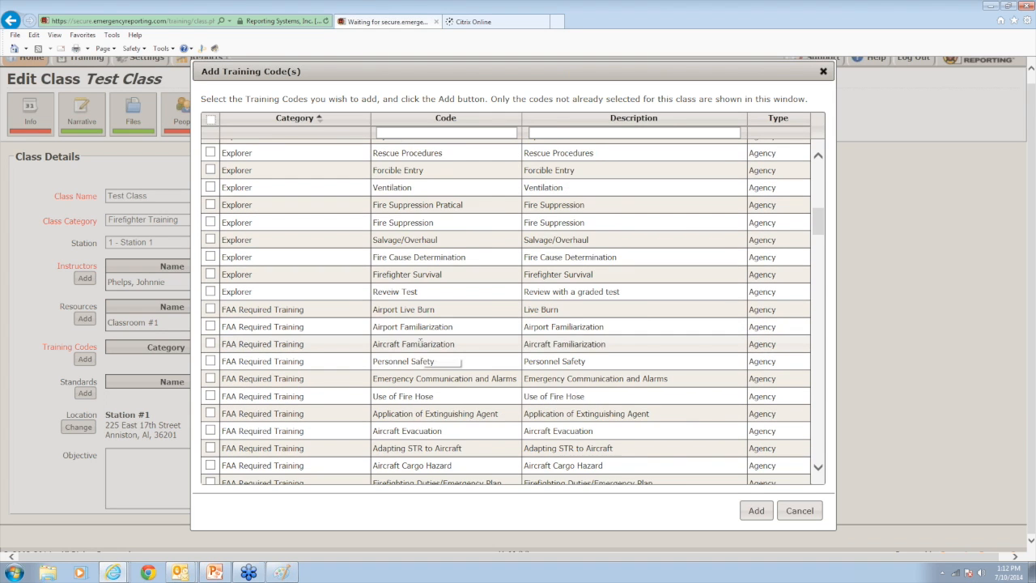
scroll(419, 344, "down", 6)
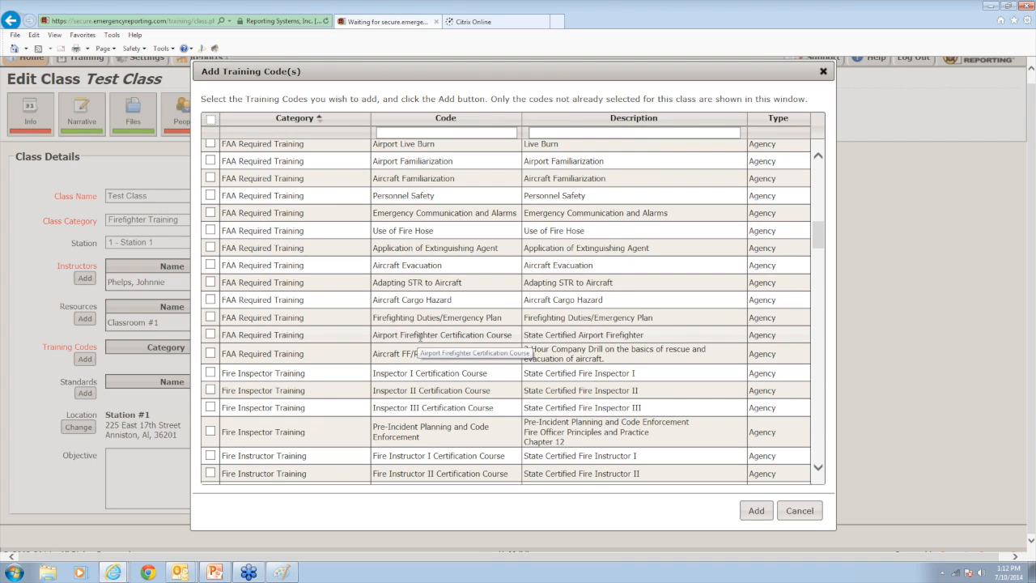
scroll(420, 341, "down", 2)
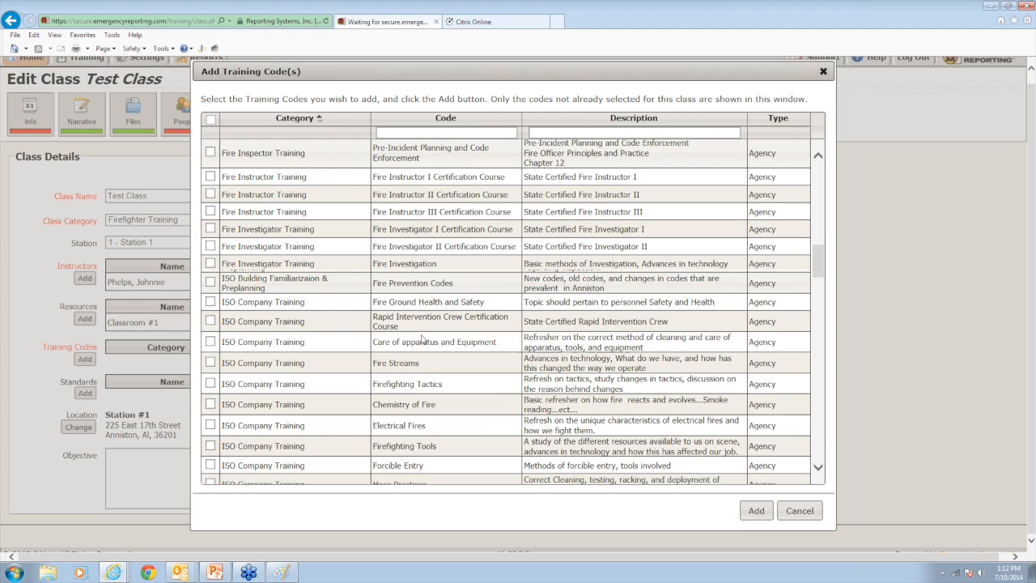
scroll(420, 341, "down", 2)
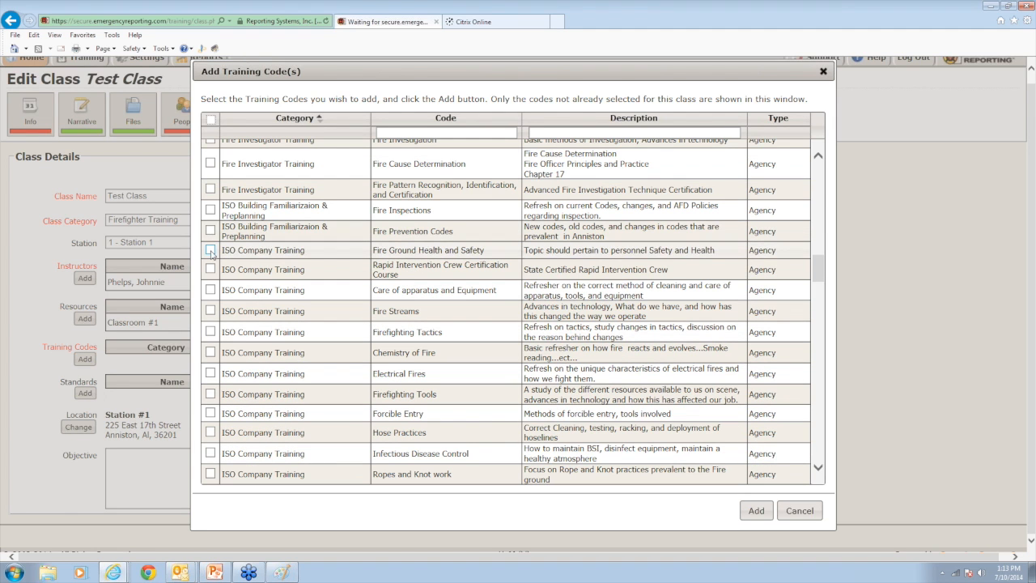
left_click(210, 250)
left_click(761, 511)
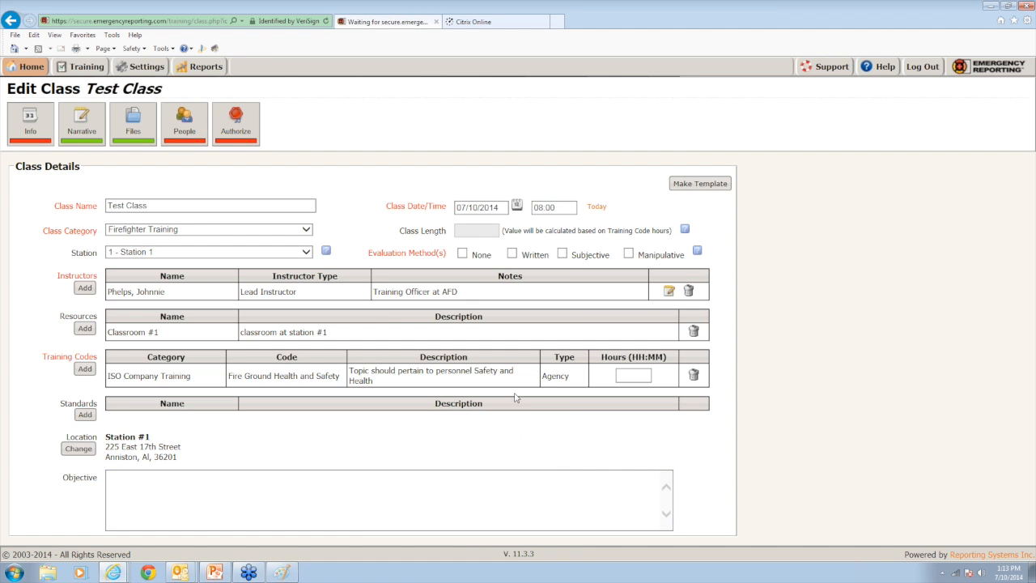
Set the training code's hours to 3:00 and choose Written as the class's evaluation method.
left_click(631, 377)
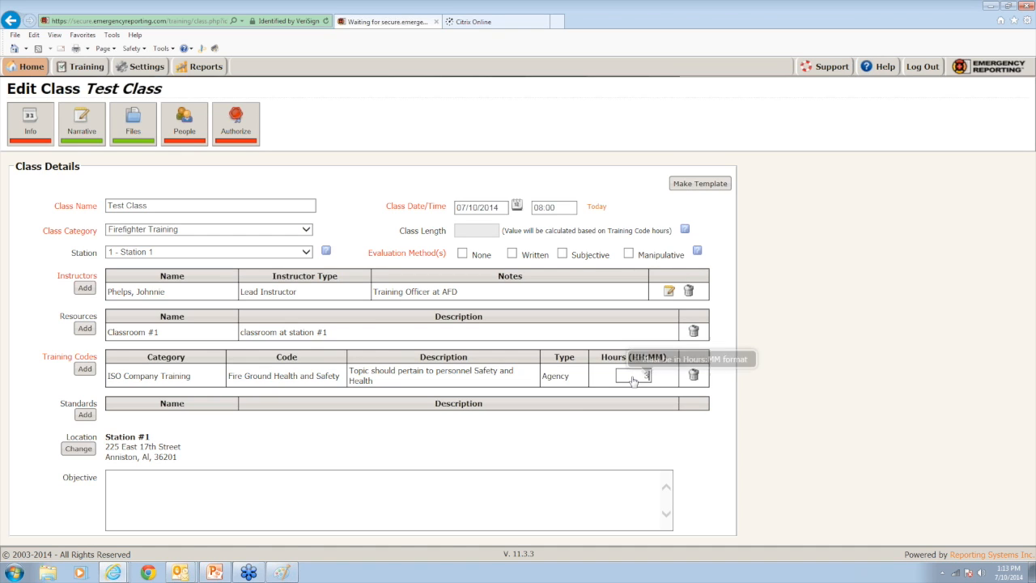
type(":00")
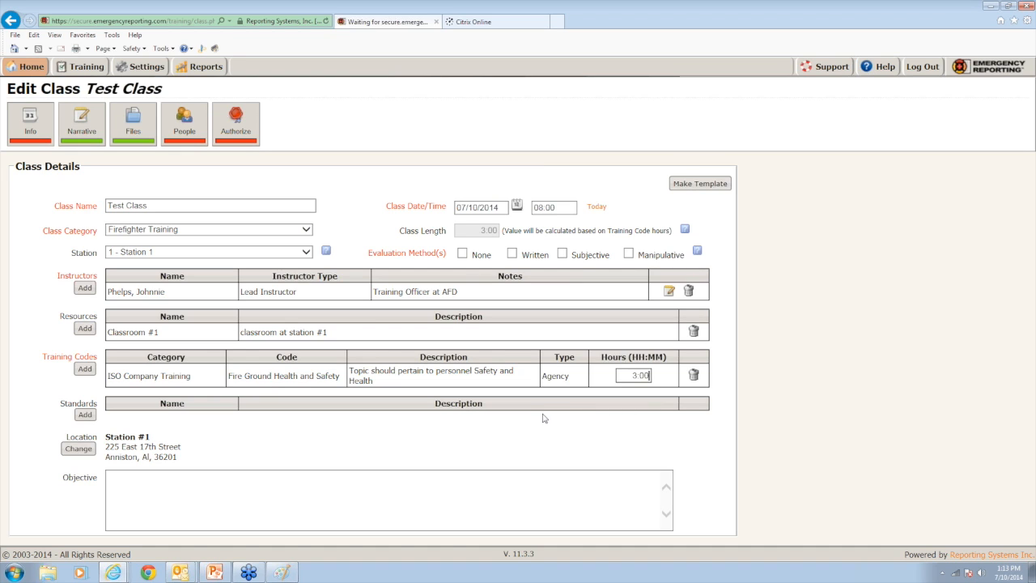
left_click(513, 253)
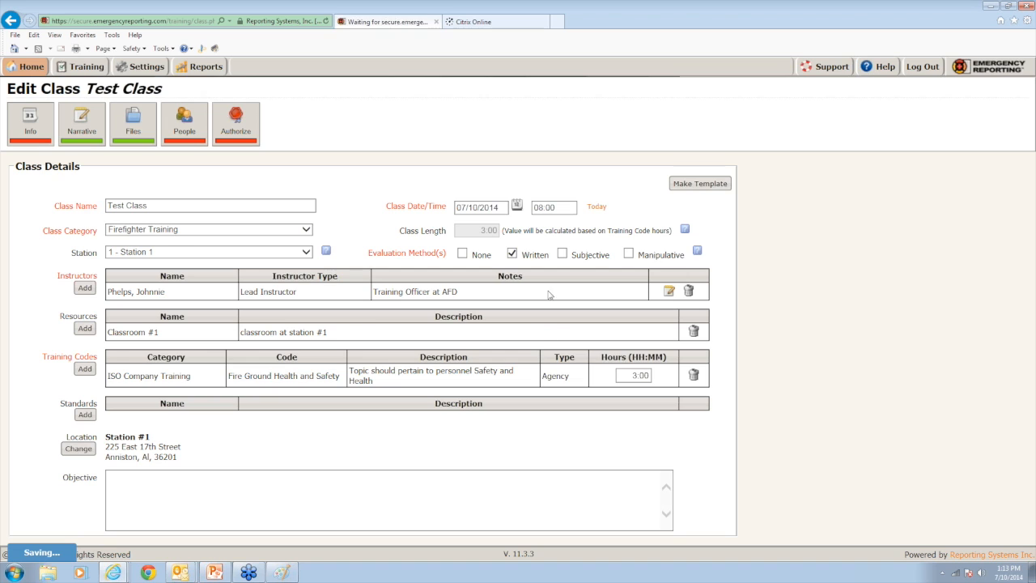
Enter "Health and Safety" as the class narrative.
left_click(699, 252)
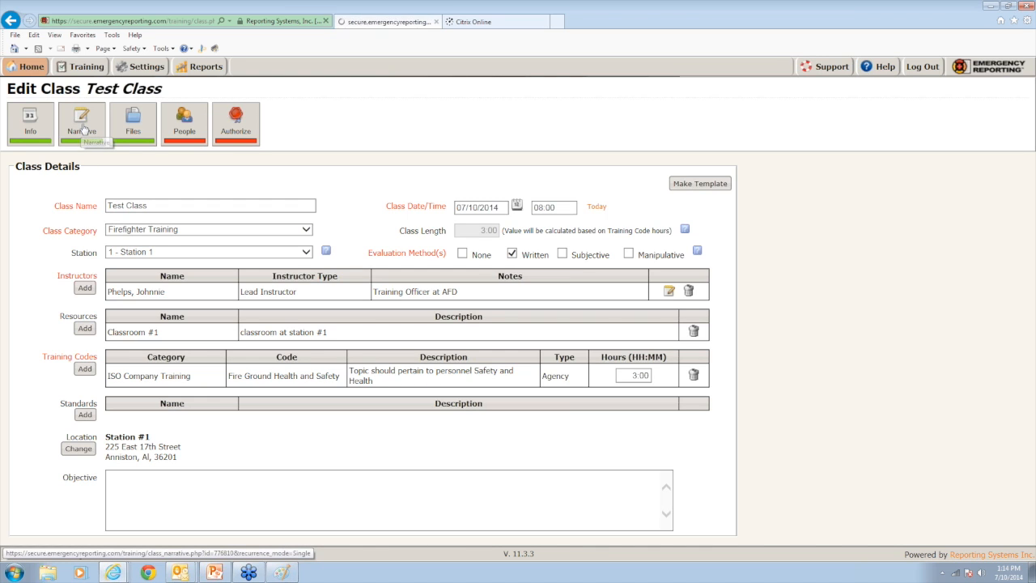
left_click(88, 148)
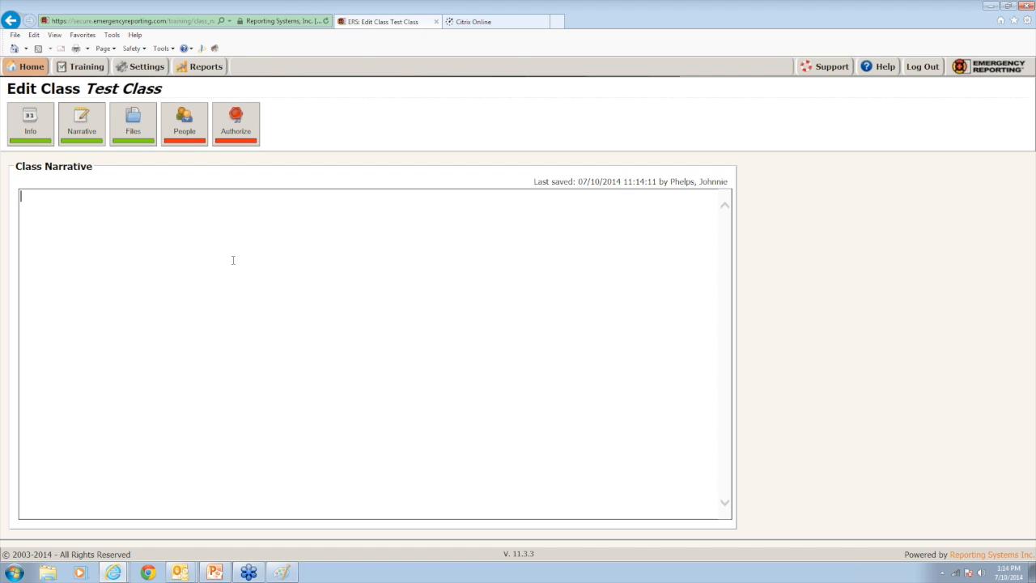
type("Health and Safety")
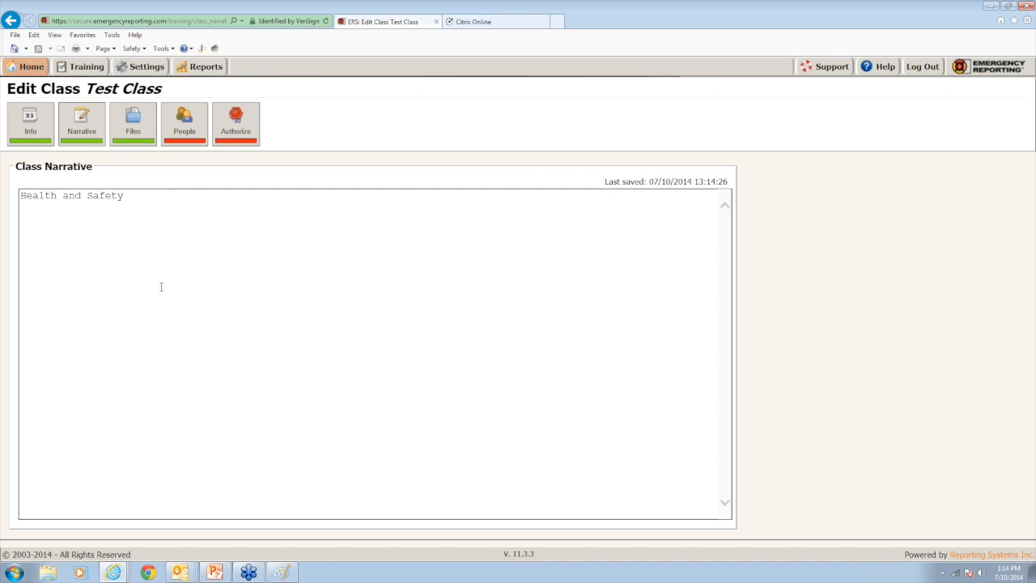
Attach the Fire Officer task sheet "Safety and Risk Management Power Point" to the class files.
left_click(127, 126)
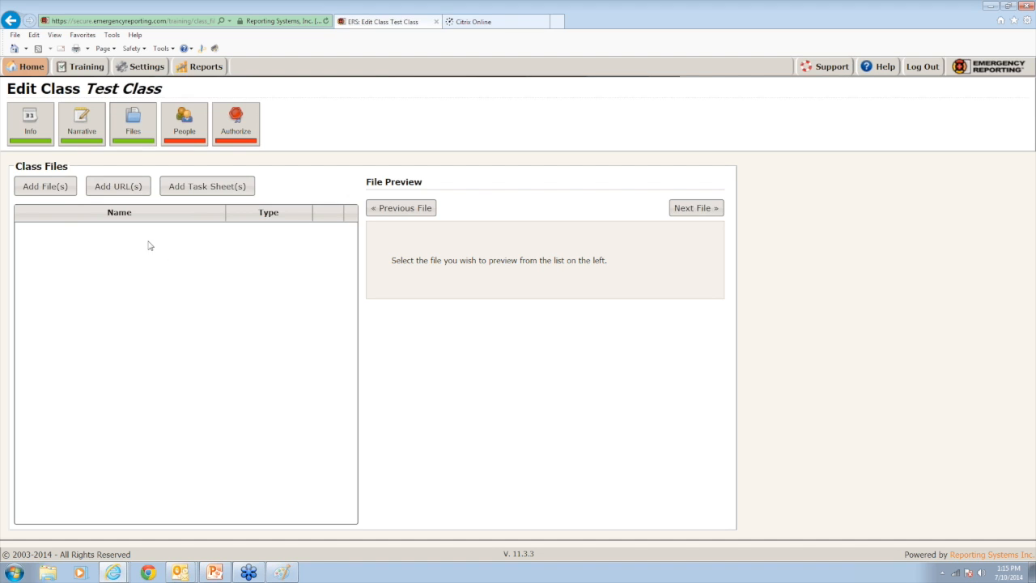
left_click(174, 200)
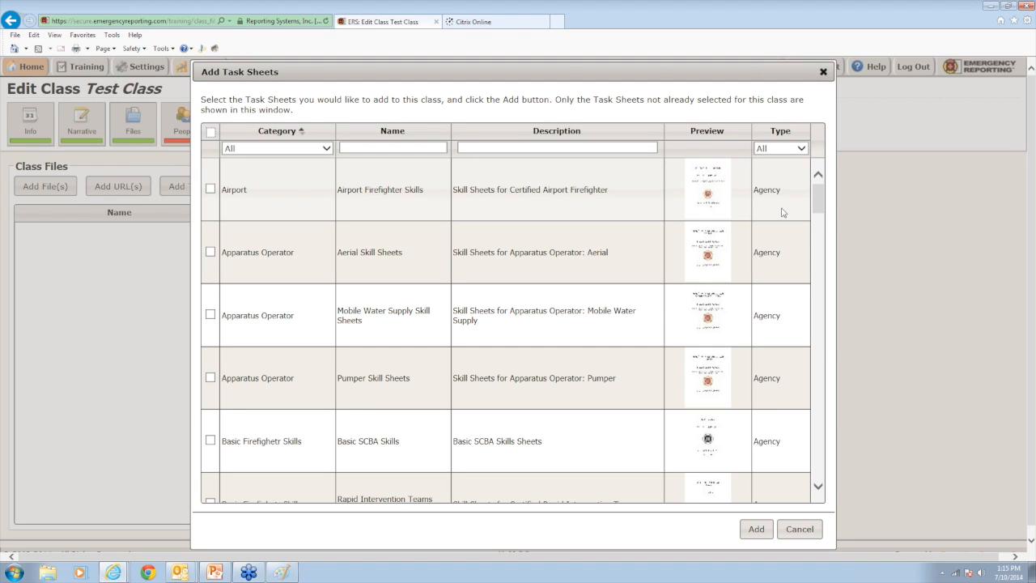
left_click_drag(819, 209, 793, 308)
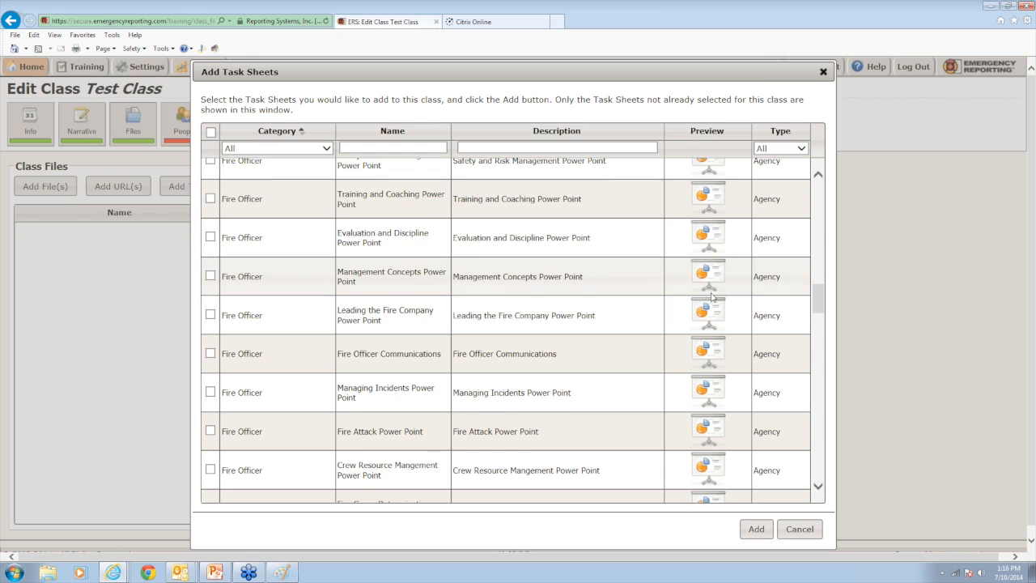
scroll(713, 297, "up", 2)
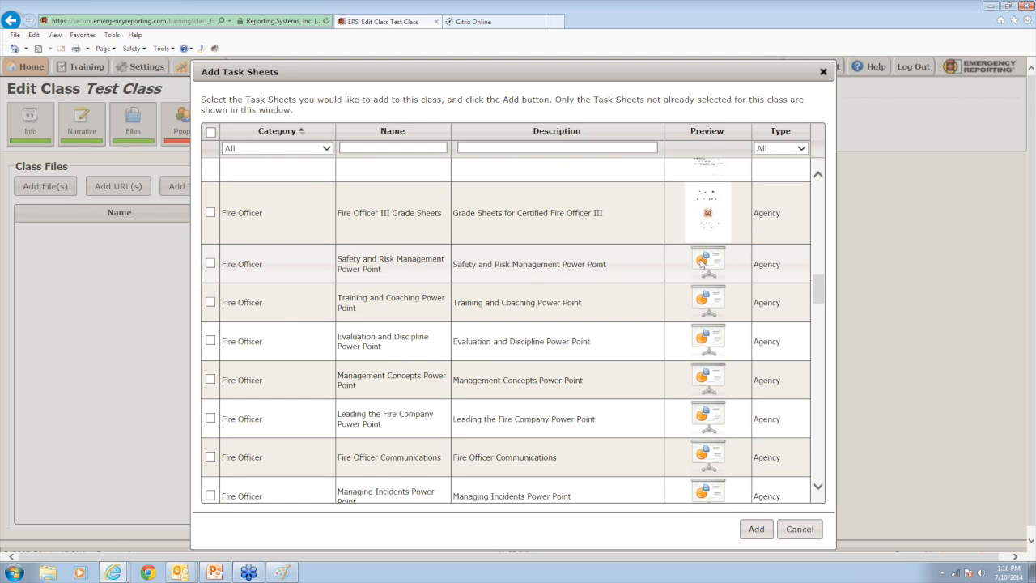
left_click(702, 262)
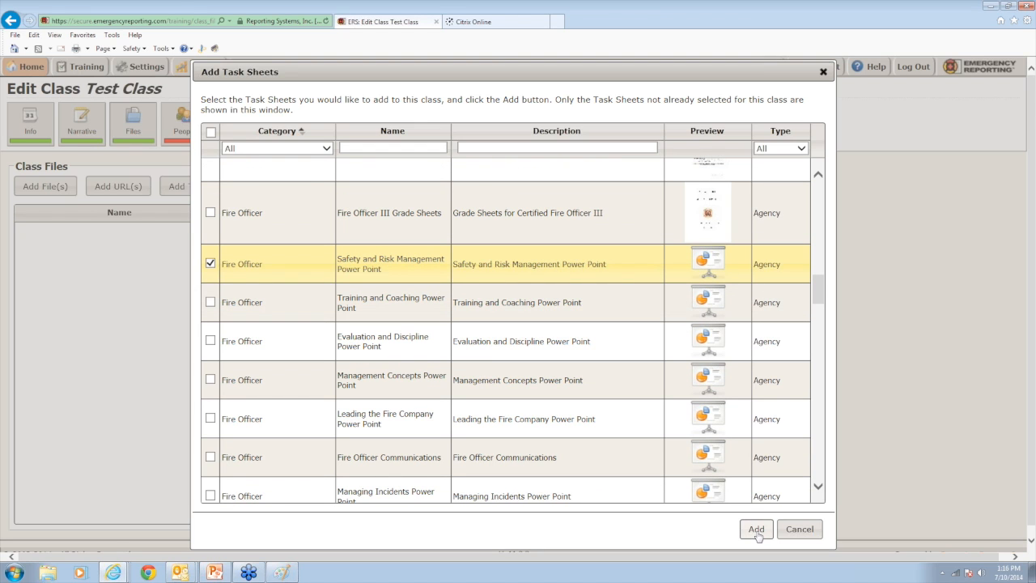
left_click(756, 530)
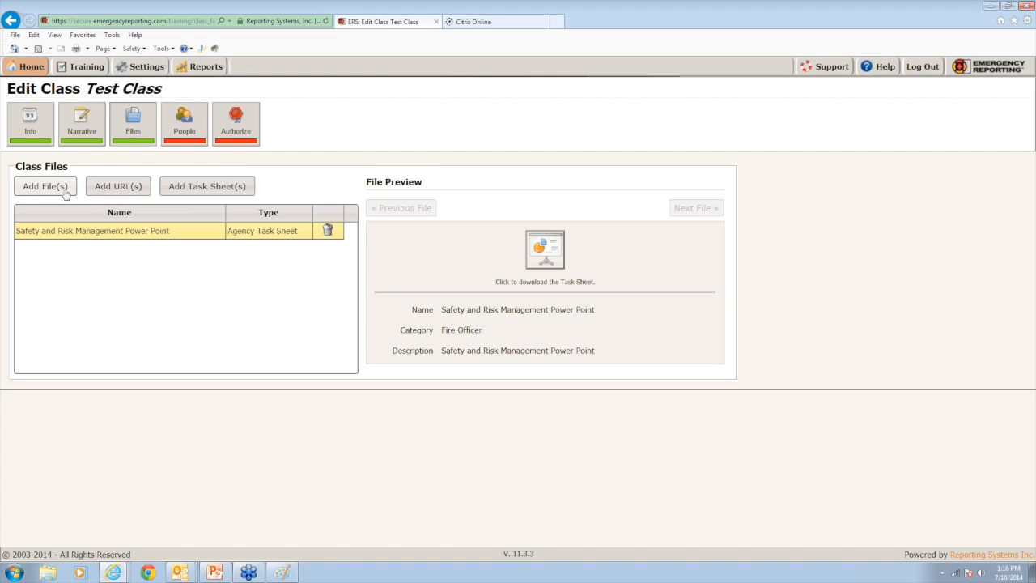
Open the agency personnel selection for the people attending the class.
left_click(186, 134)
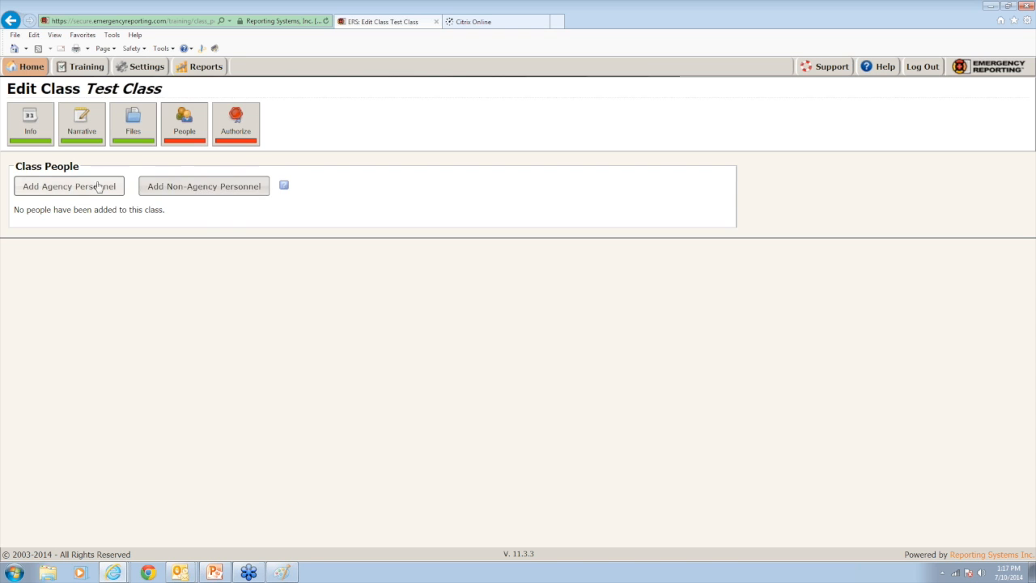
left_click(96, 187)
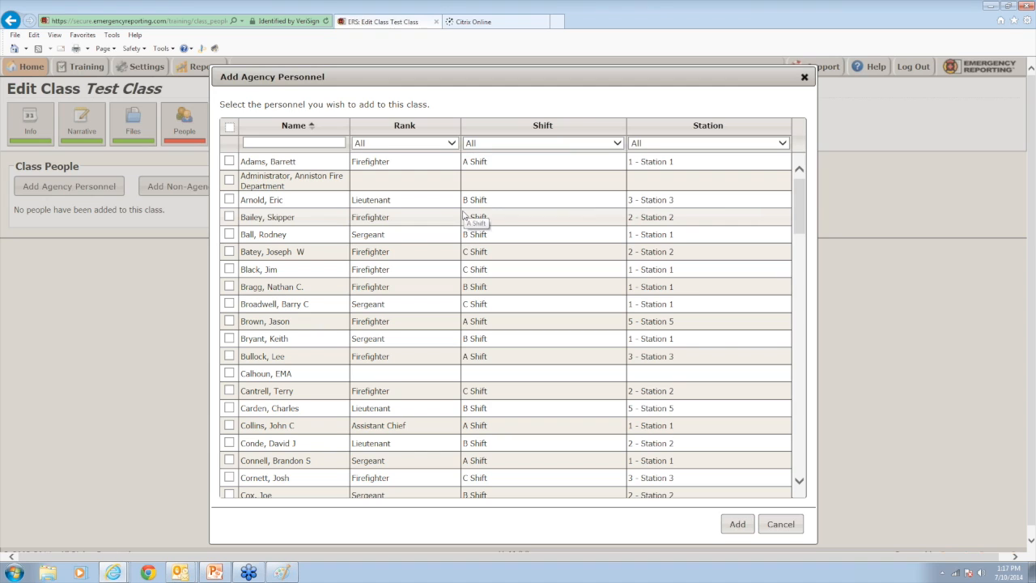
left_click(452, 143)
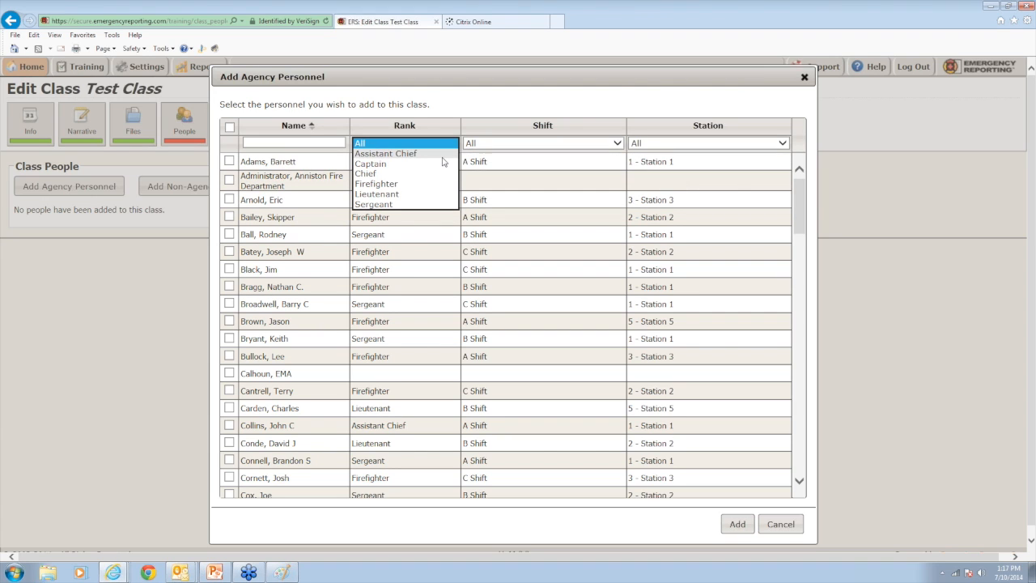
left_click(420, 184)
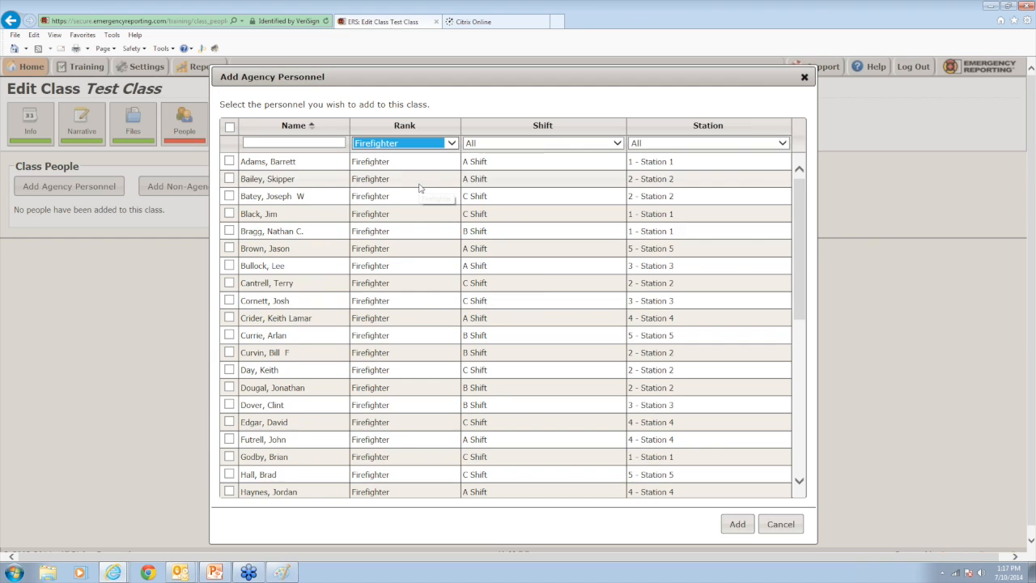
left_click(451, 143)
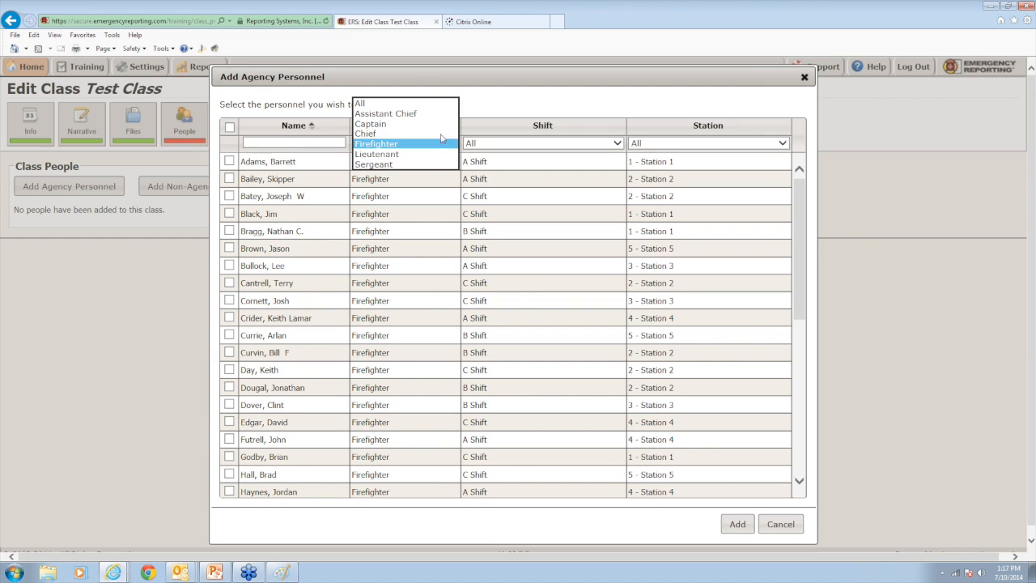
left_click(428, 102)
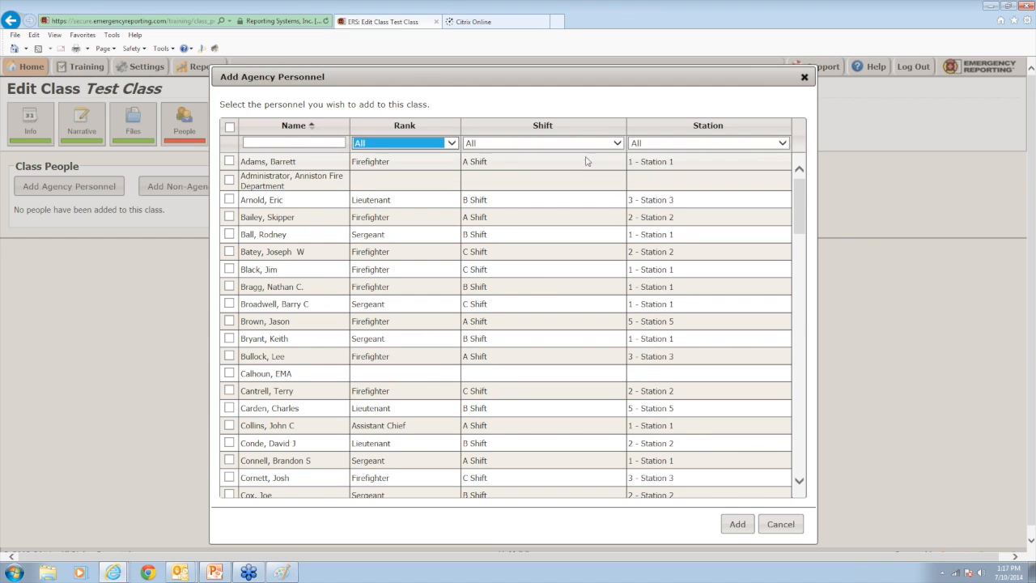
Filter the agency personnel to A Shift and add everyone on that shift to the class.
left_click(618, 148)
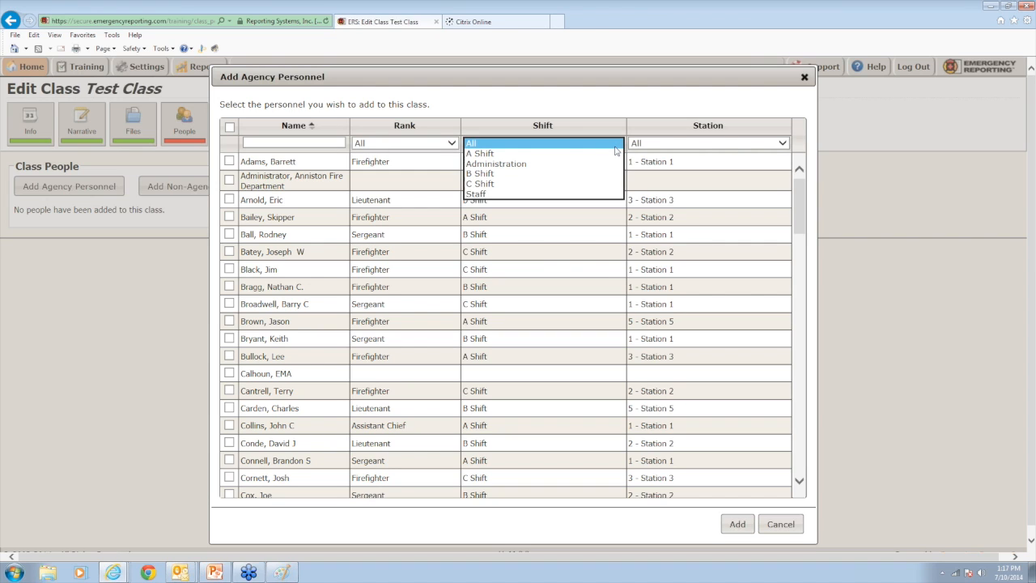
left_click(557, 154)
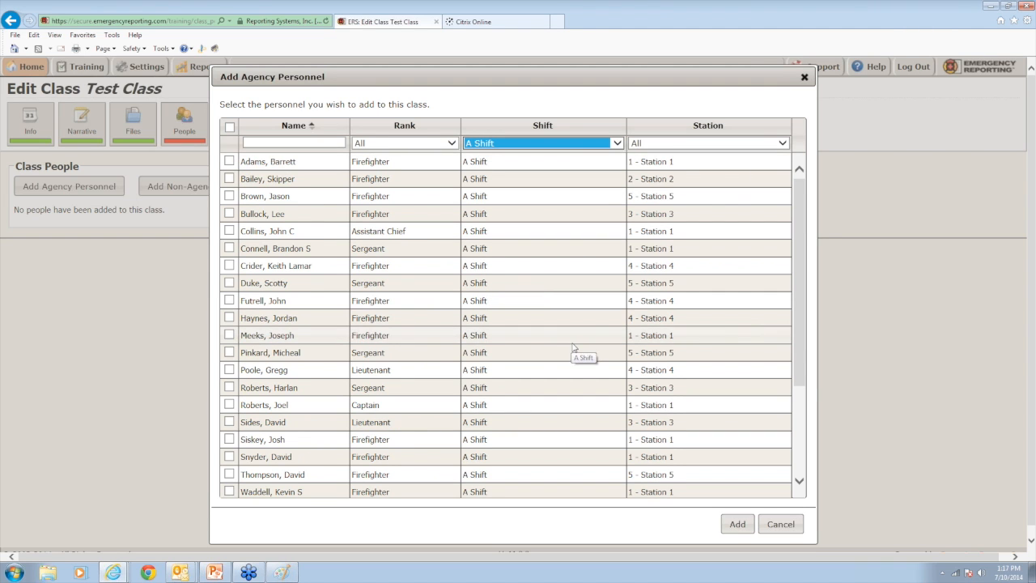
left_click_drag(800, 367, 802, 420)
scroll(799, 373, "down", 3)
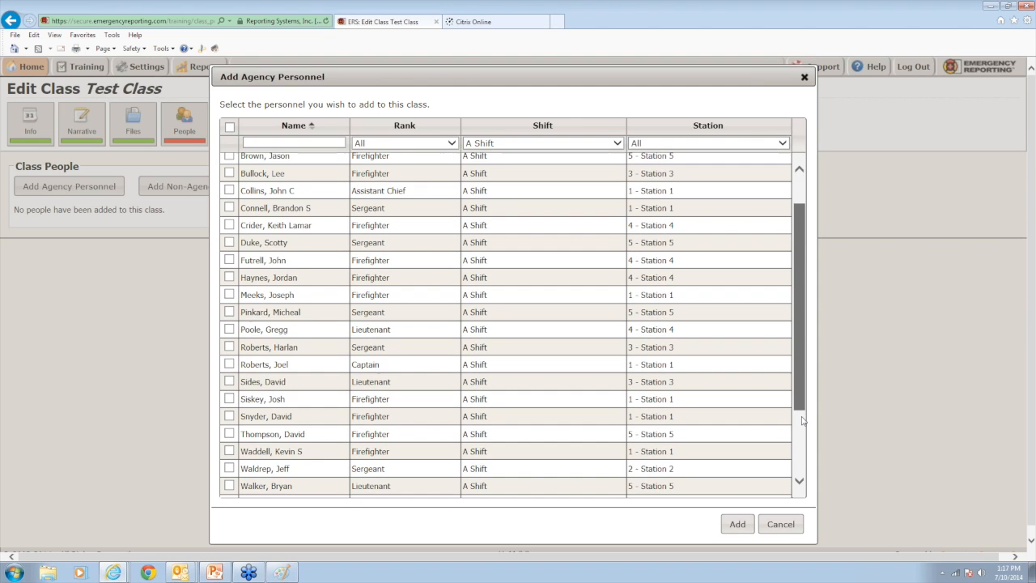
scroll(797, 421, "down", 3)
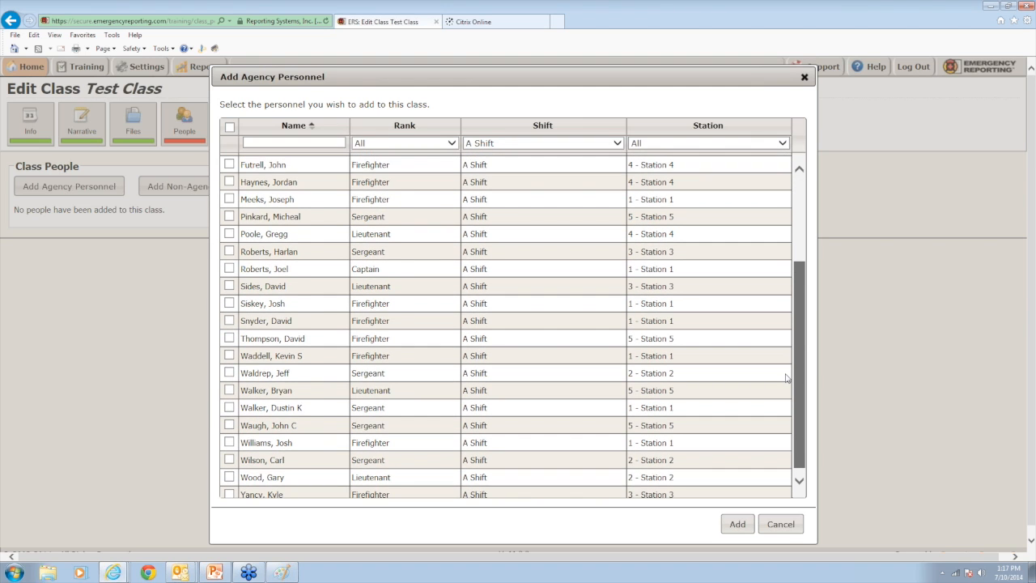
scroll(787, 377, "up", 5)
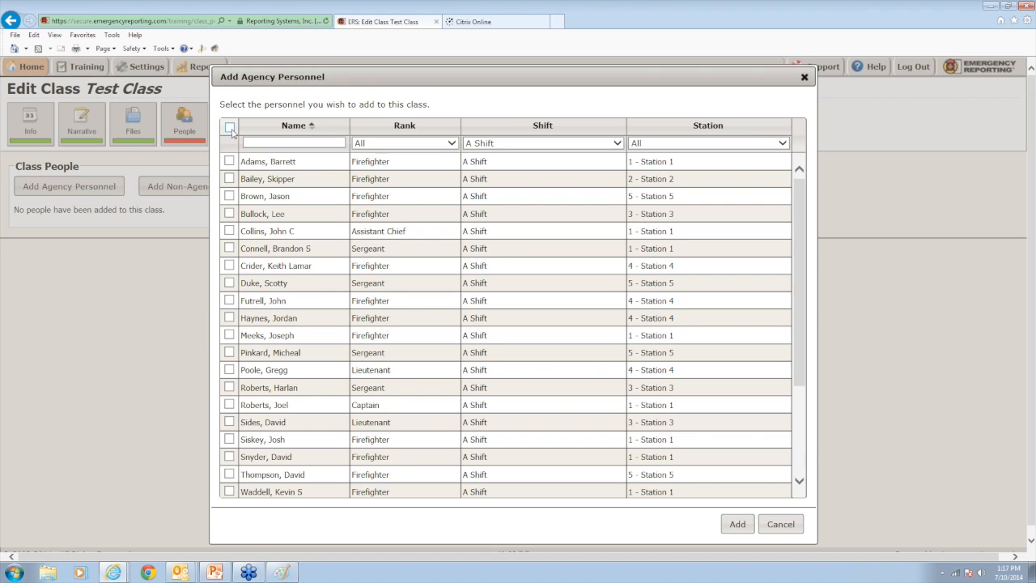
left_click(230, 128)
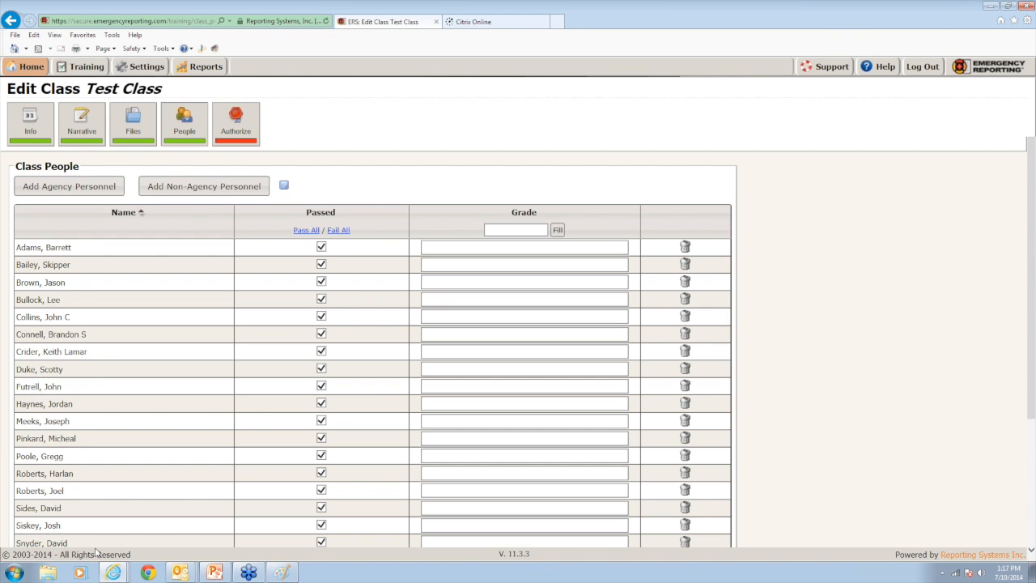
Remove the attendee sixth from the end of the class people list by archiving the record.
scroll(710, 387, "down", 1)
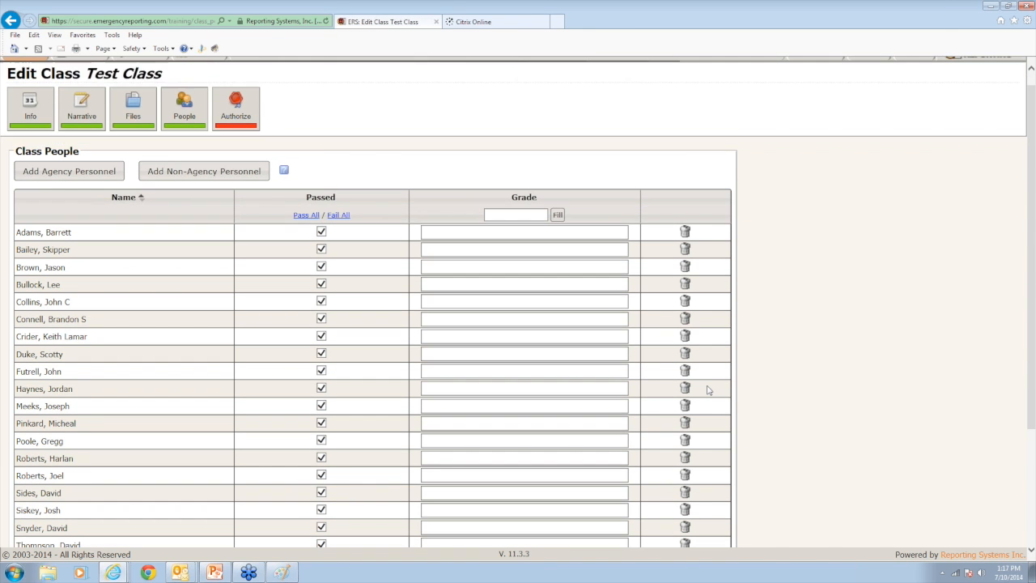
scroll(707, 388, "down", 3)
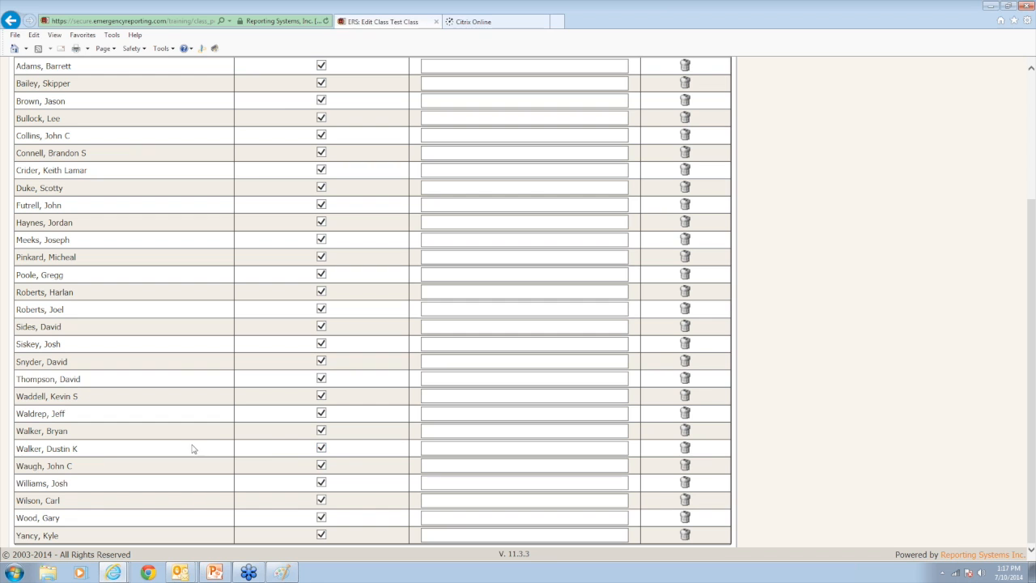
left_click(685, 448)
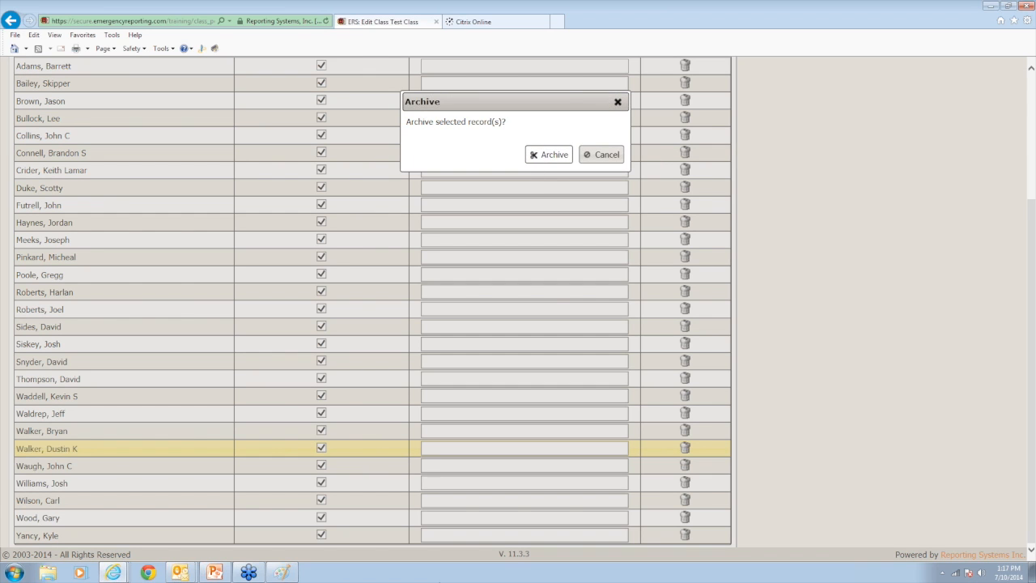
left_click(549, 154)
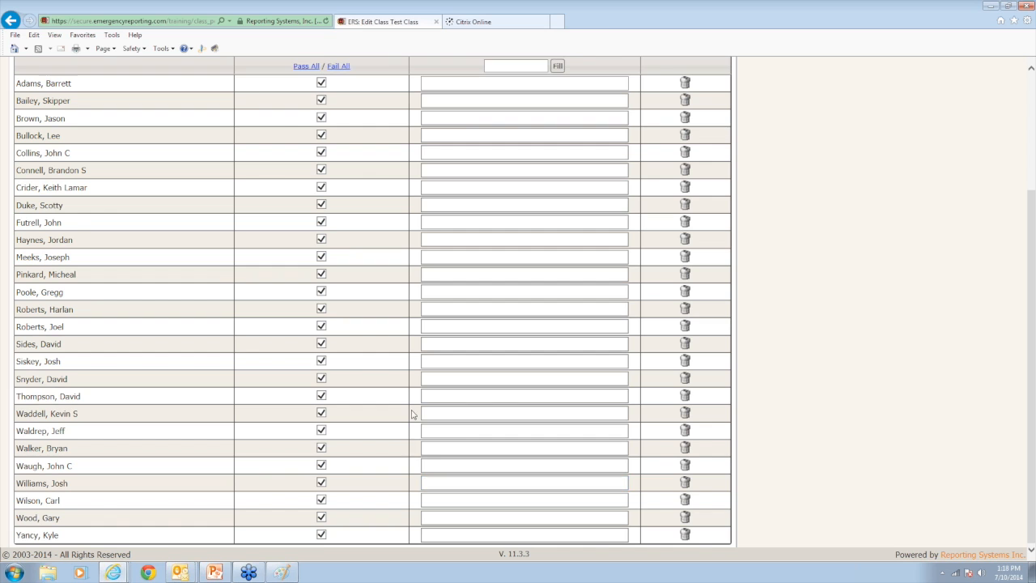
Review the remaining attendees in the class people list with their Passed marks and Grade fields.
scroll(399, 431, "up", 1)
scroll(400, 434, "up", 5)
scroll(403, 433, "down", 1)
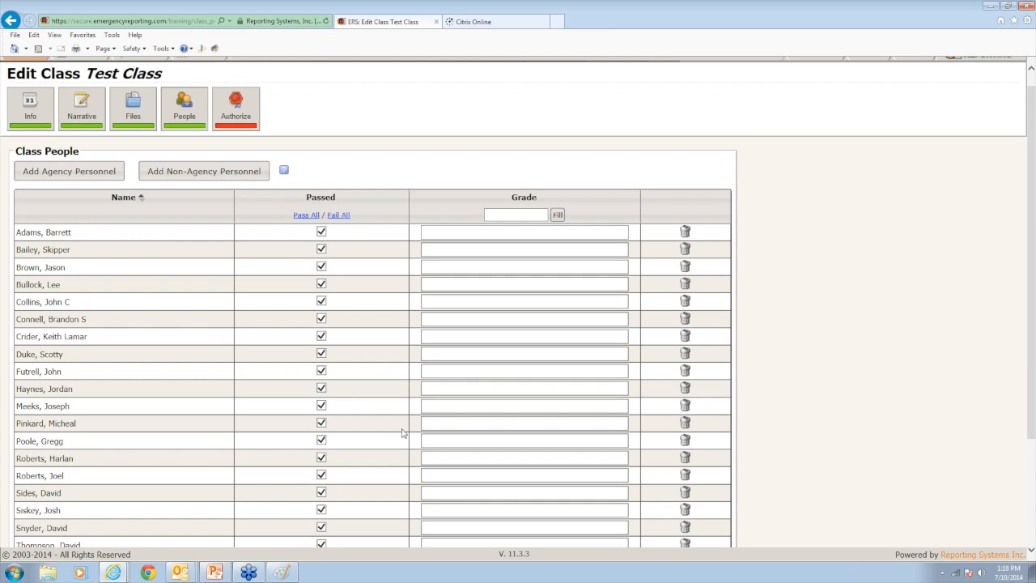
scroll(402, 433, "down", 3)
scroll(402, 431, "up", 5)
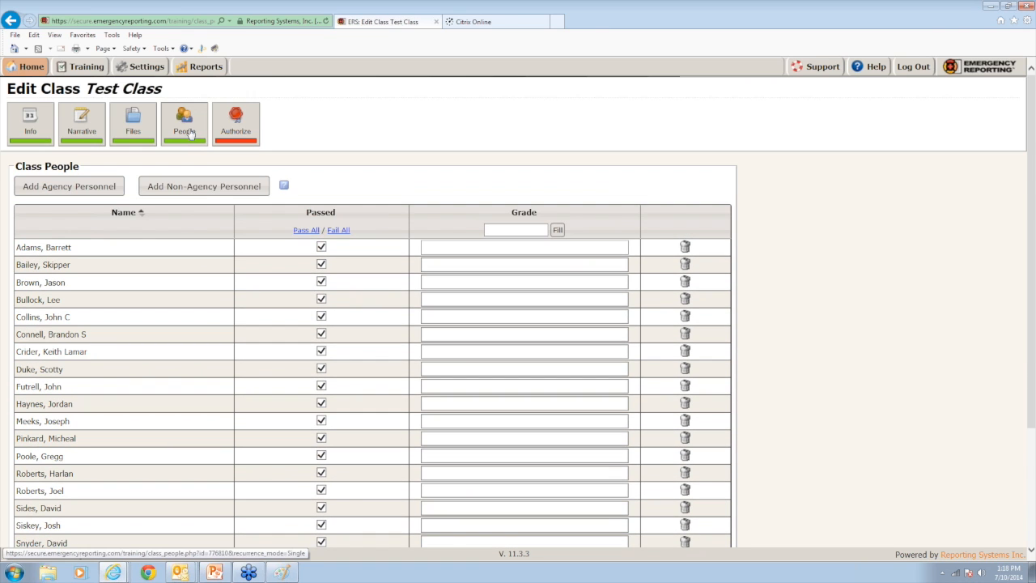
scroll(399, 335, "down", 3)
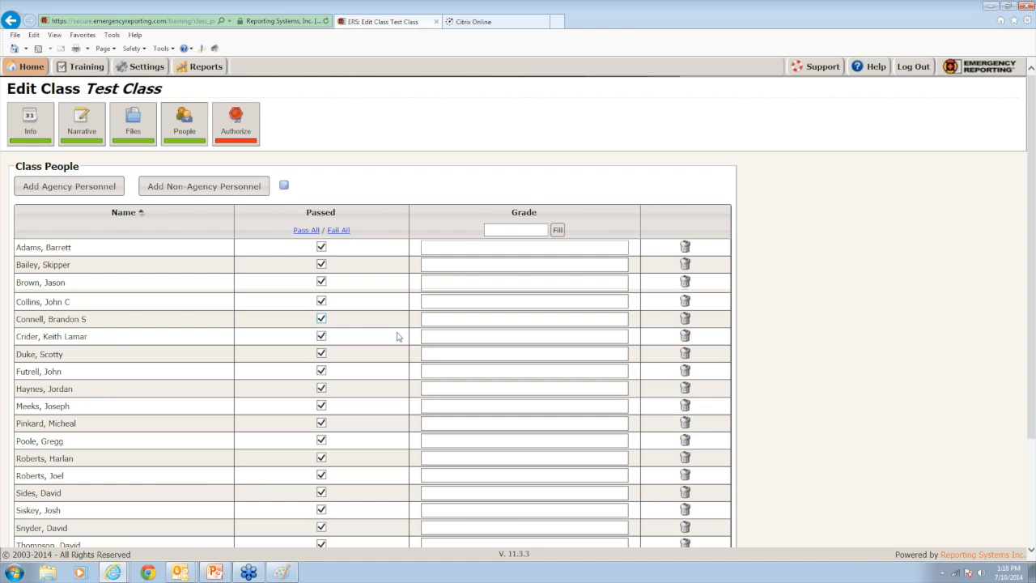
scroll(399, 335, "up", 3)
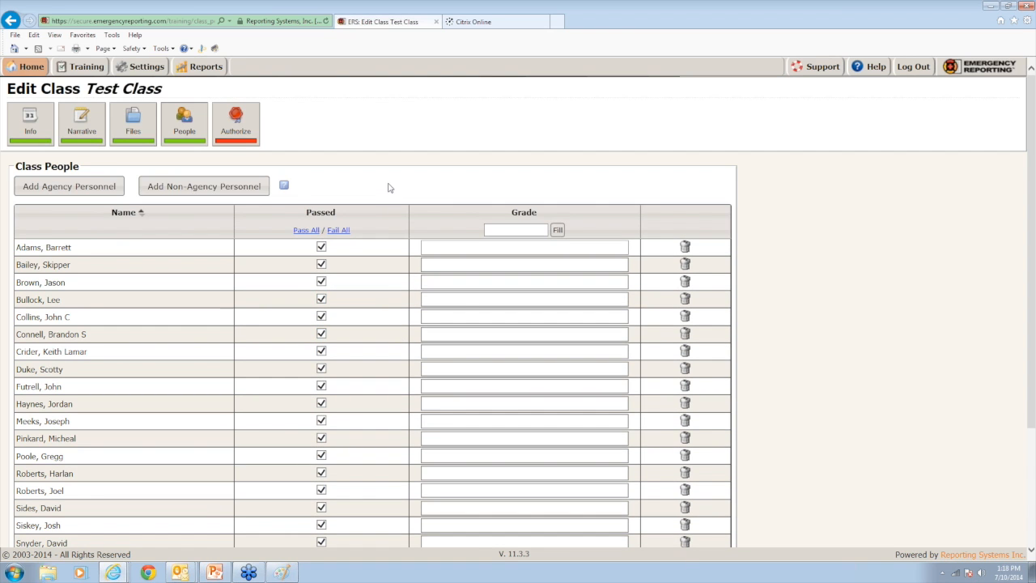
Authorize the class by entering the account password and completing it as Complete and Reviewed.
left_click(254, 143)
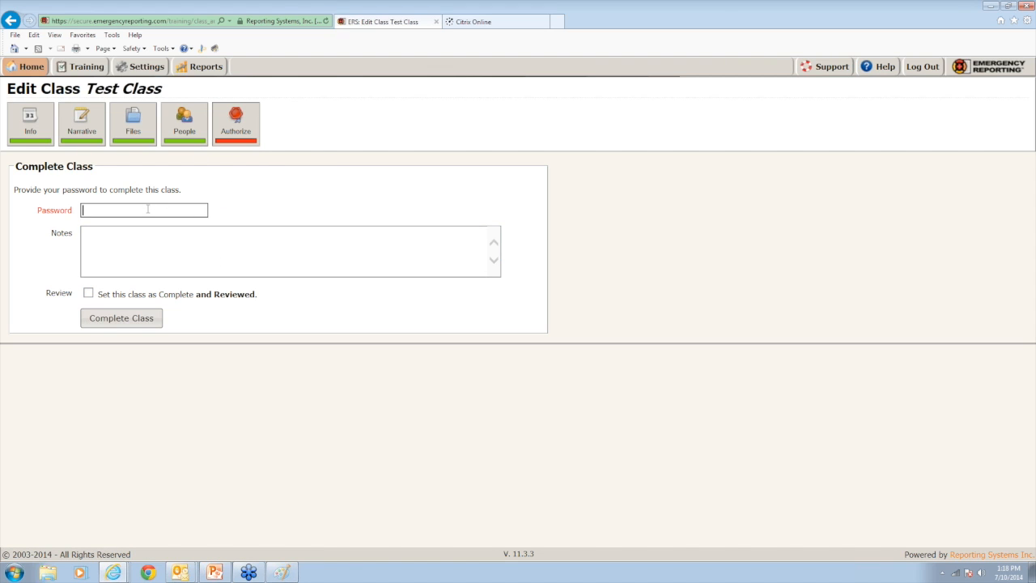
type("••••")
key("BackSpace")
key("BackSpace")
key("BackSpace")
key("BackSpace")
type("•••••")
left_click(89, 293)
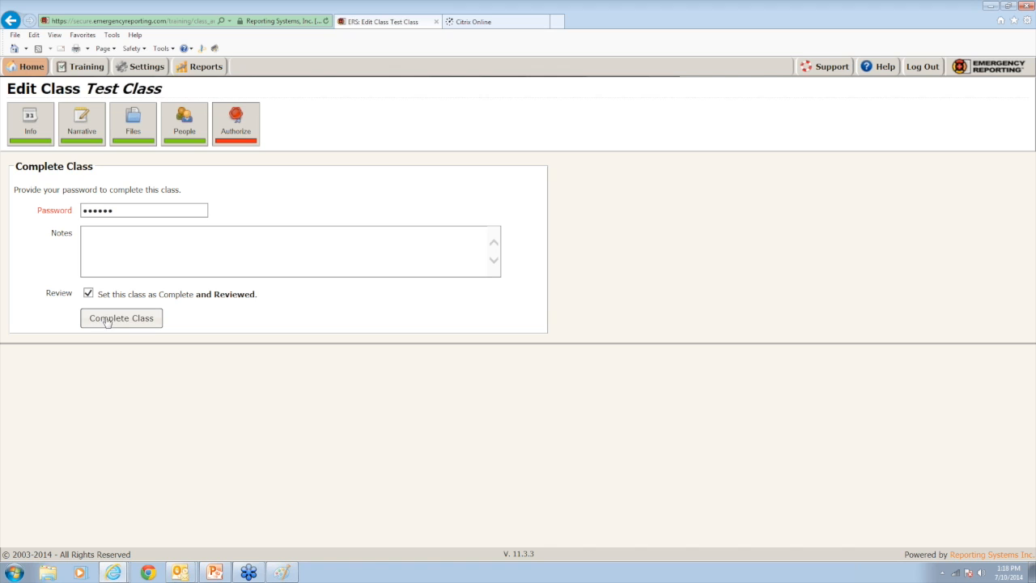
left_click(131, 324)
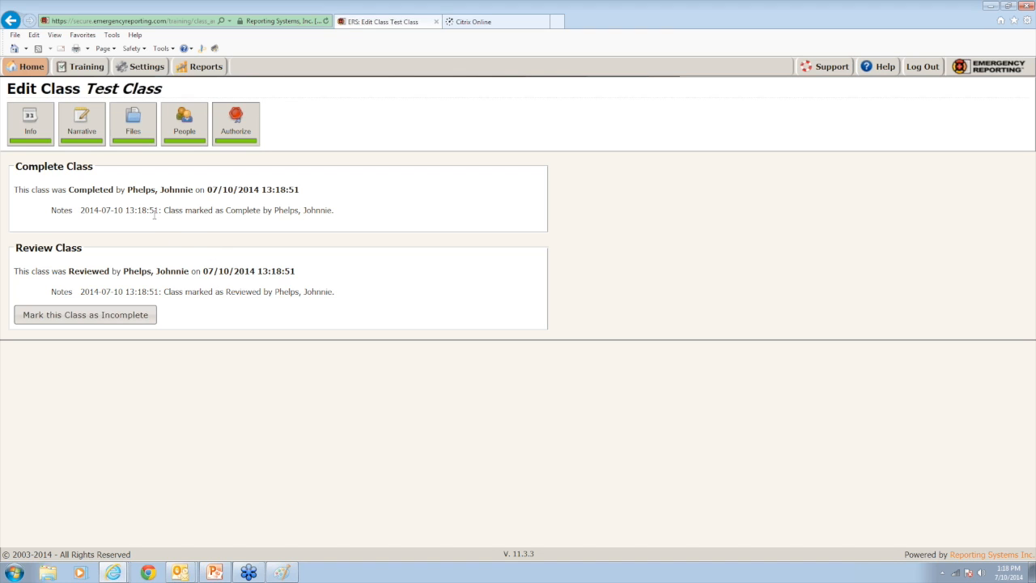
Return to the Training class list and look through the classes and their statuses by date.
left_click(92, 71)
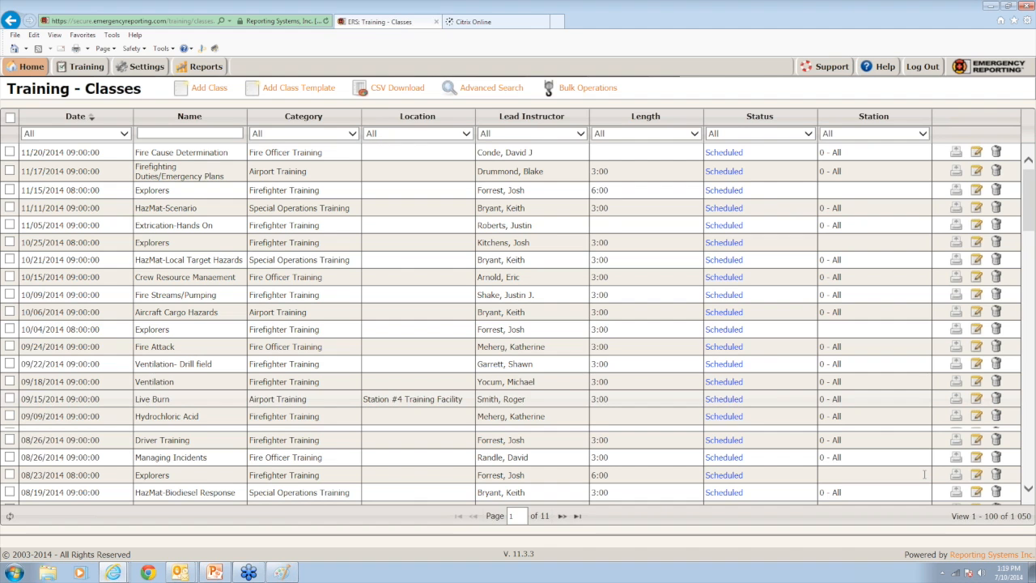
scroll(591, 283, "down", 5)
scroll(592, 284, "down", 5)
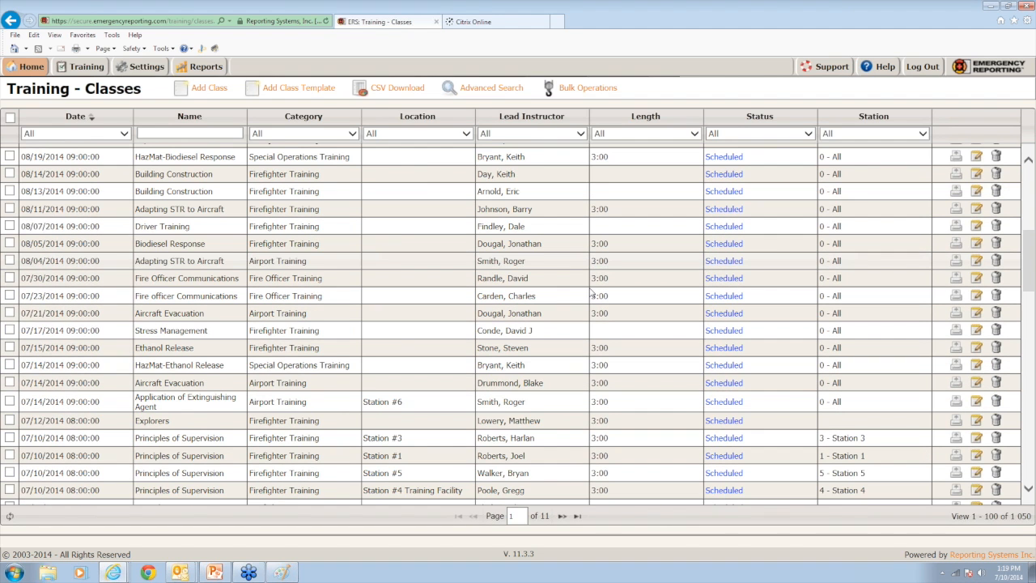
scroll(591, 288, "down", 5)
scroll(591, 292, "down", 10)
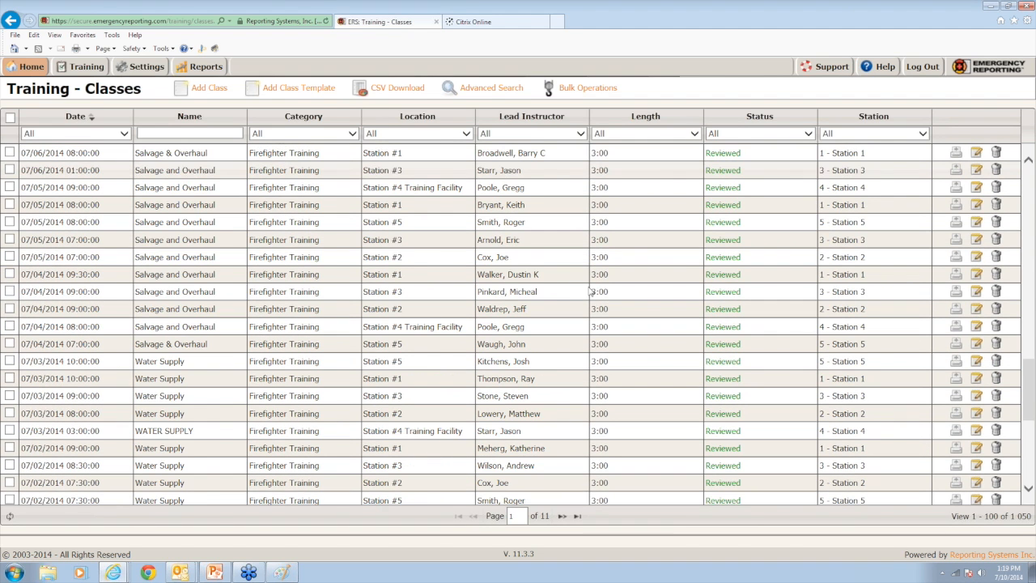
Browse the second and third pages of the class list, checking June classes and their statuses.
scroll(592, 291, "down", 10)
left_click(562, 515)
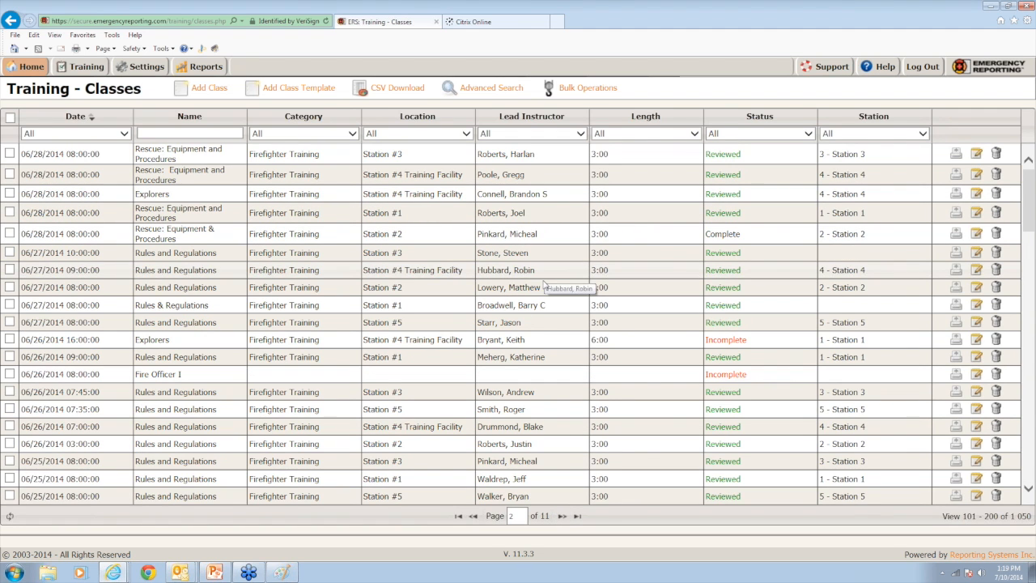
scroll(544, 285, "down", 5)
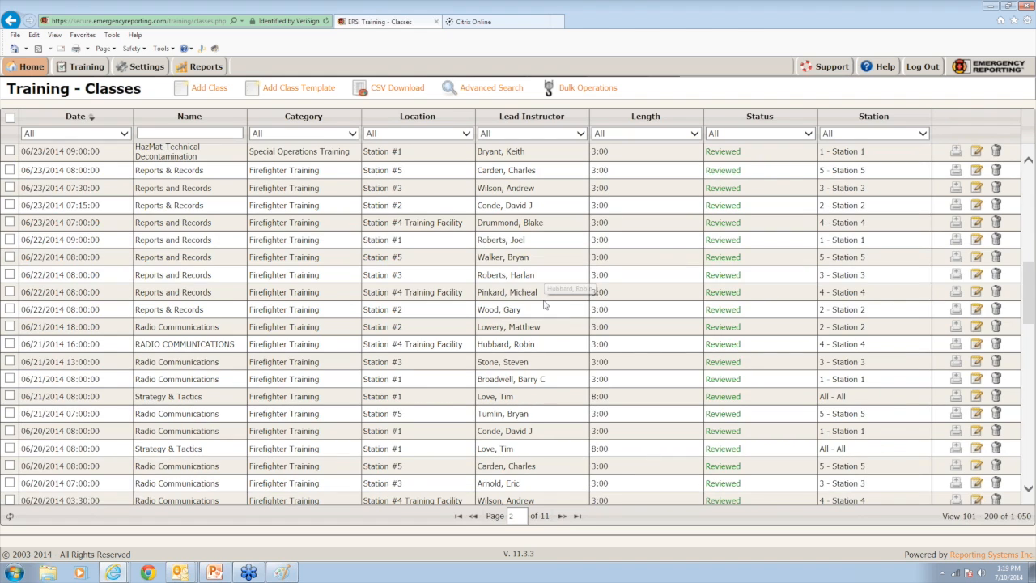
scroll(544, 305, "down", 5)
scroll(544, 306, "down", 5)
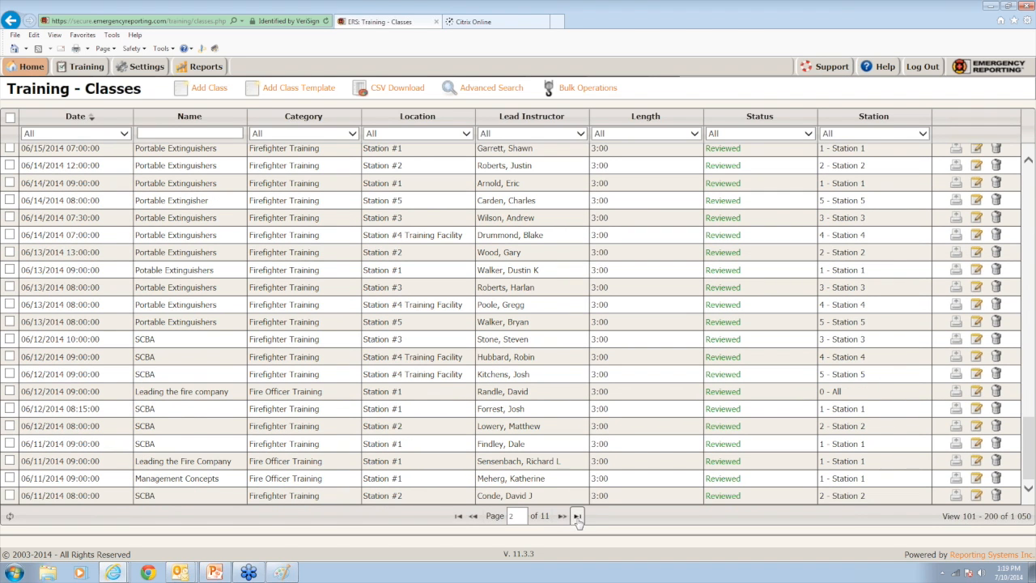
left_click(563, 515)
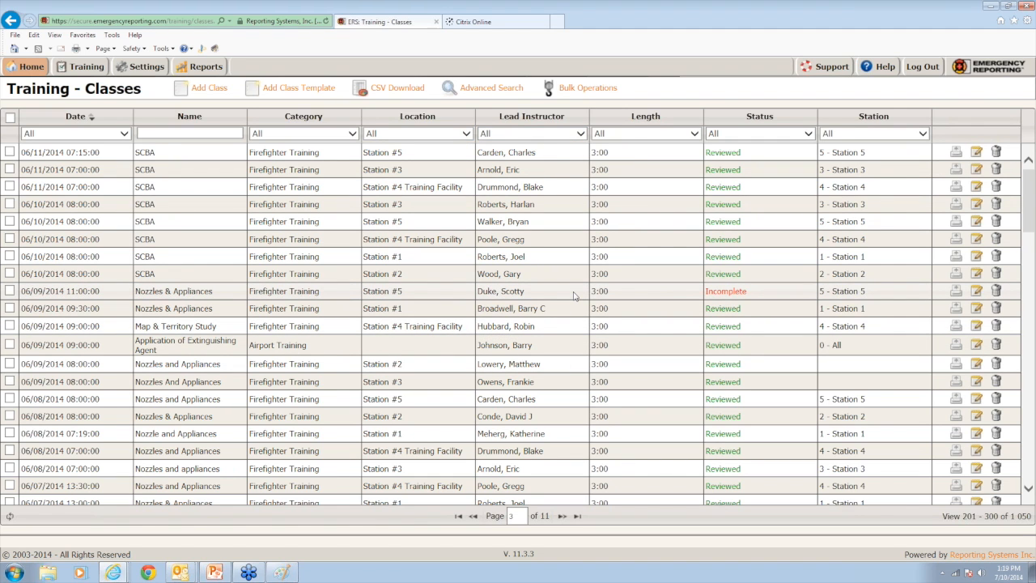
scroll(573, 295, "down", 1)
scroll(573, 296, "down", 3)
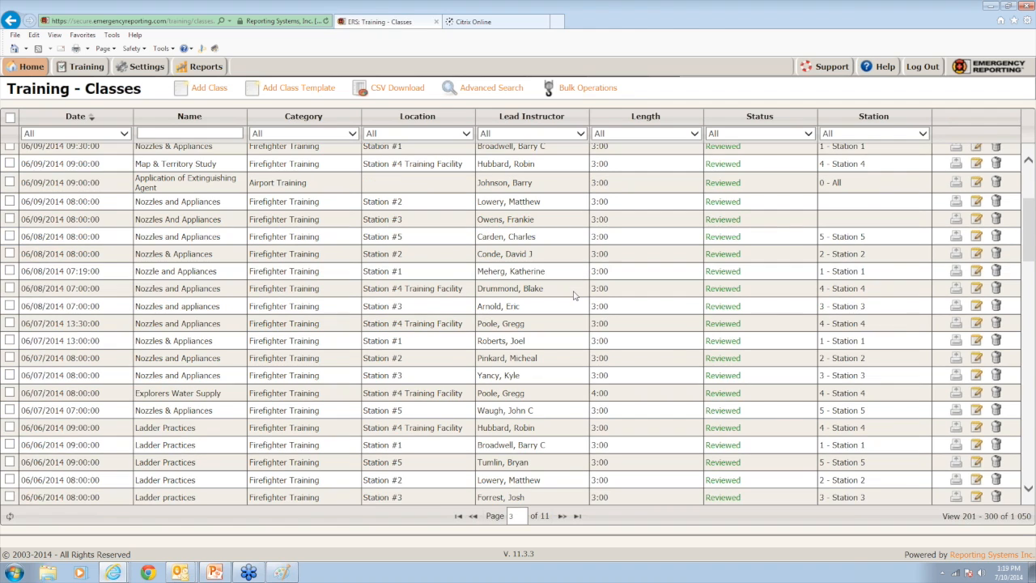
scroll(574, 295, "up", 3)
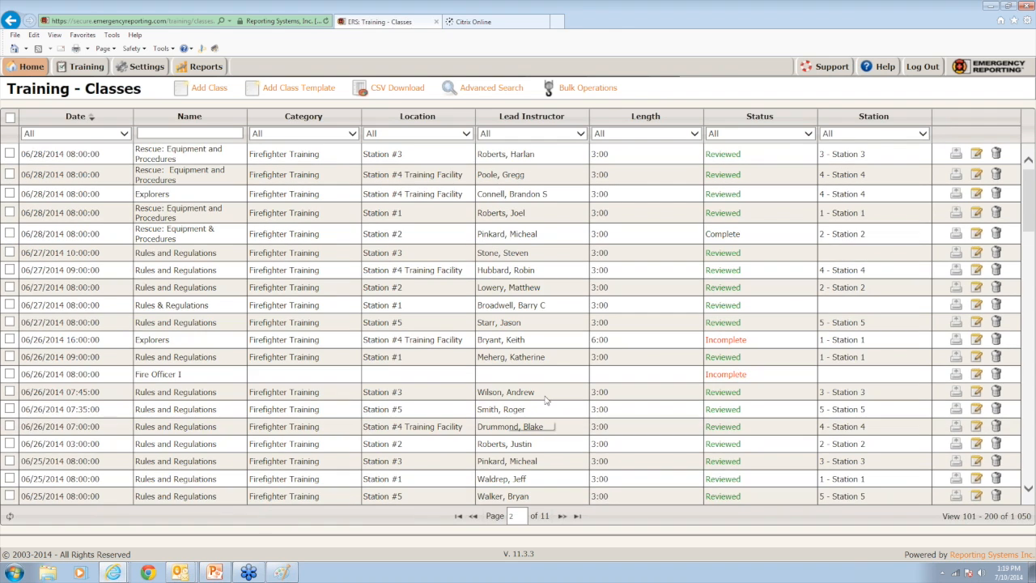
Examine the June classes on the second page of the class list, comparing names, stations, lengths and statuses.
scroll(545, 400, "down", 10)
scroll(546, 399, "down", 10)
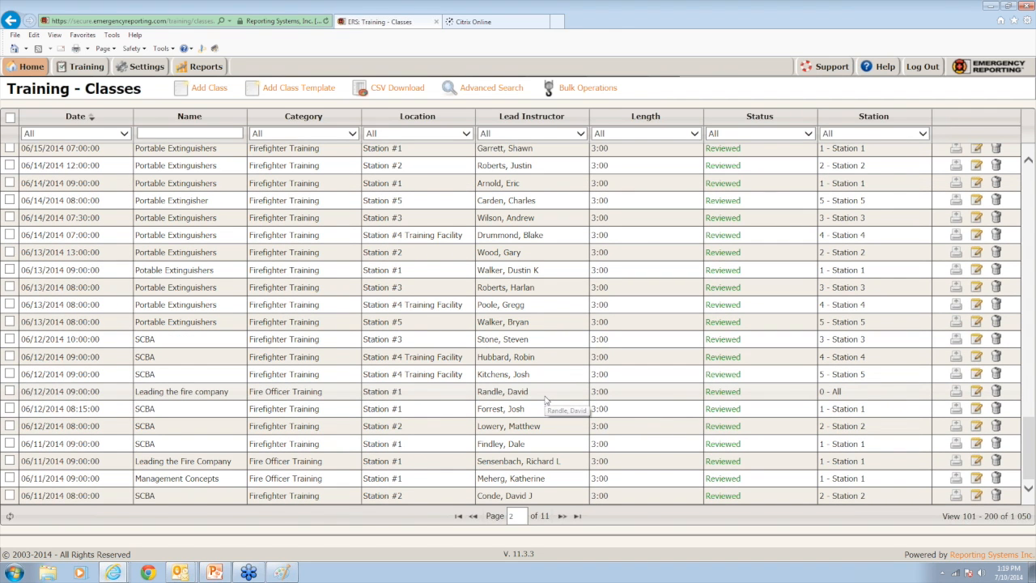
scroll(545, 400, "up", 1)
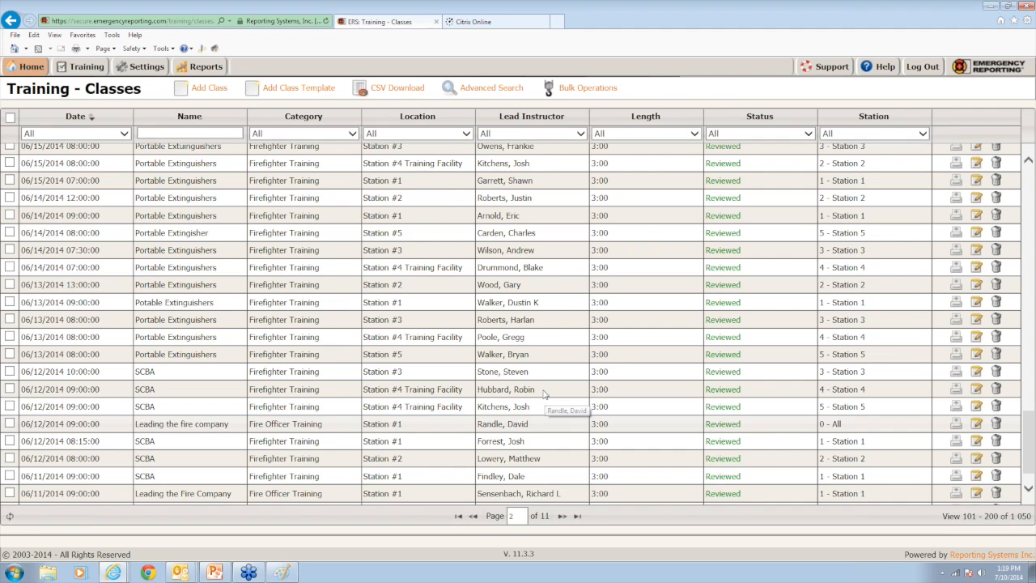
scroll(544, 395, "up", 2)
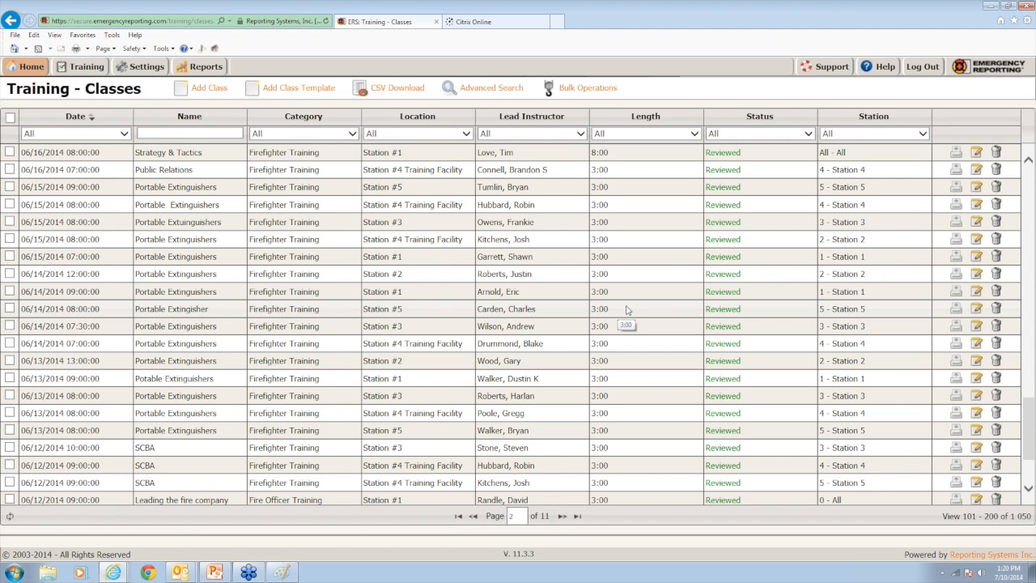
scroll(628, 310, "down", 1)
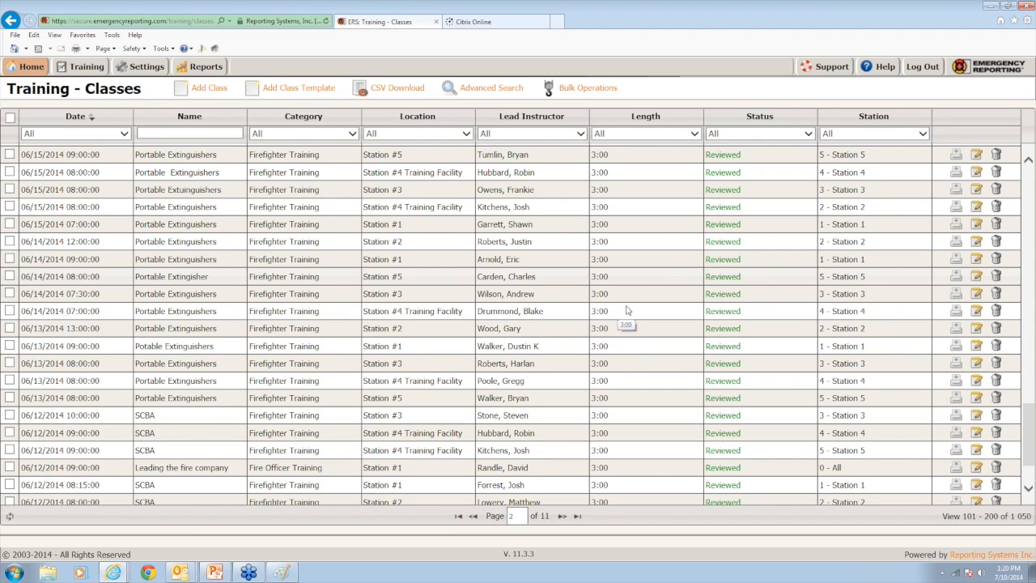
scroll(627, 310, "up", 5)
scroll(627, 310, "up", 7)
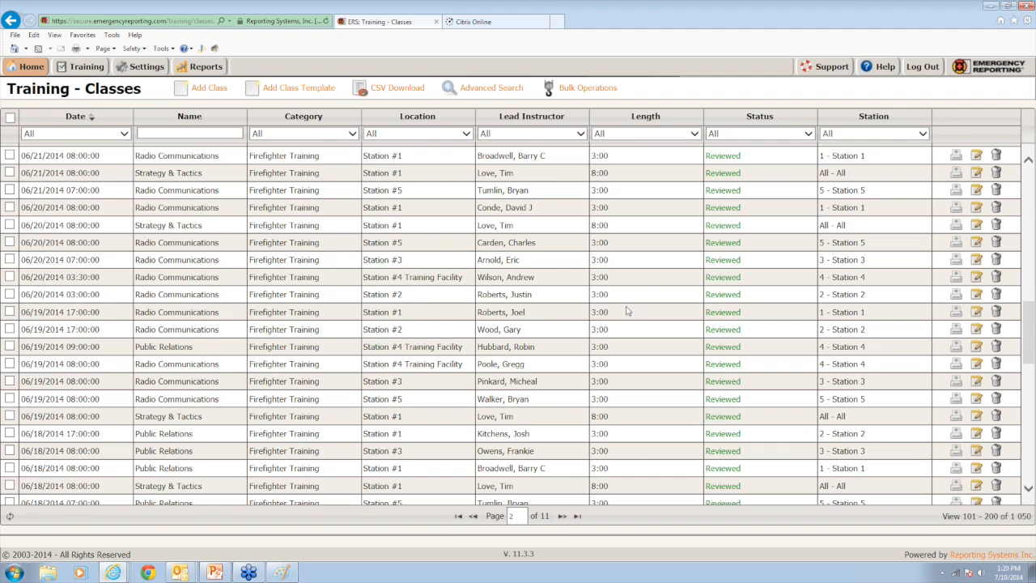
scroll(627, 310, "up", 7)
scroll(645, 307, "up", 2)
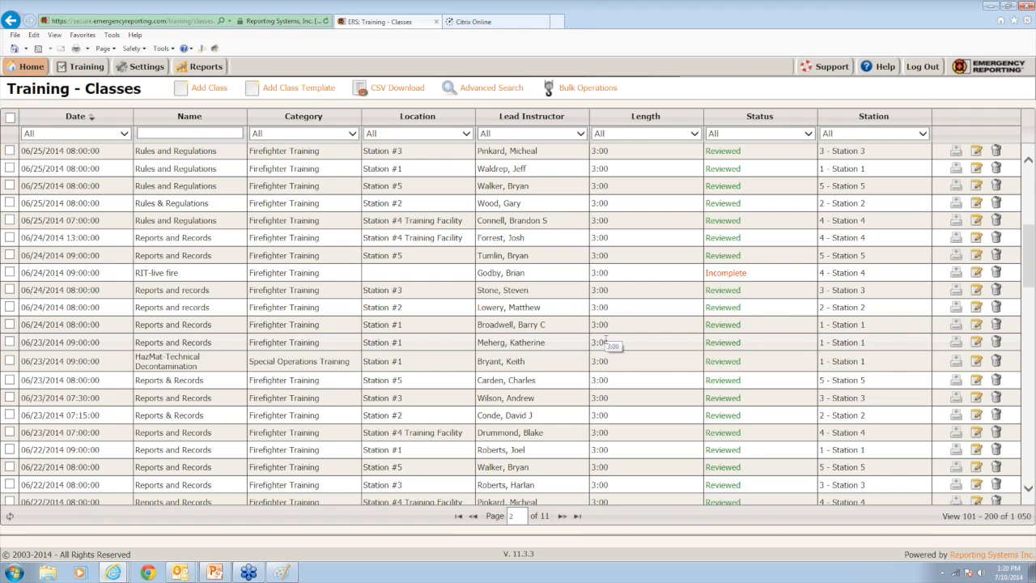
scroll(605, 342, "up", 1)
scroll(605, 344, "up", 2)
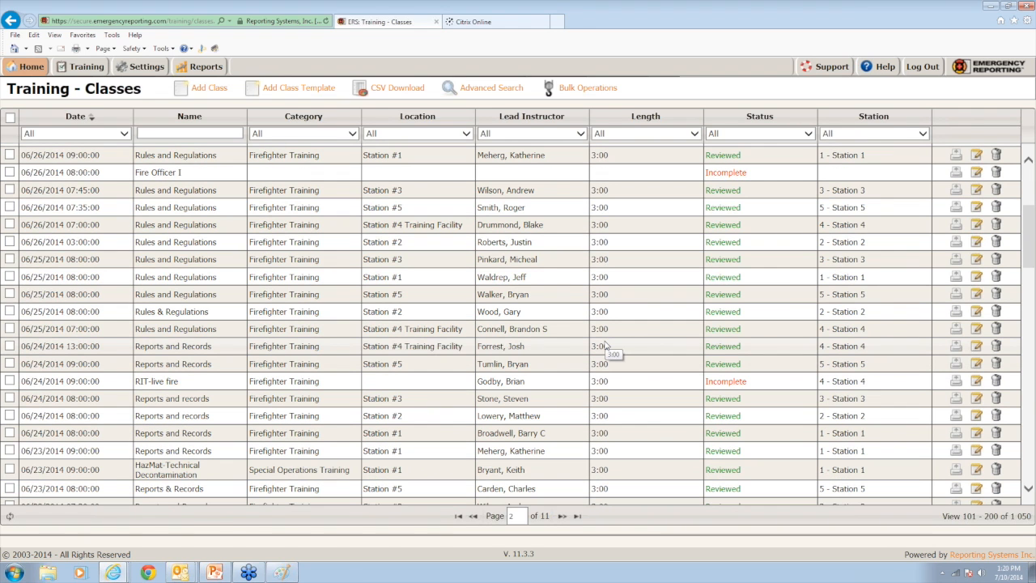
scroll(606, 344, "up", 1)
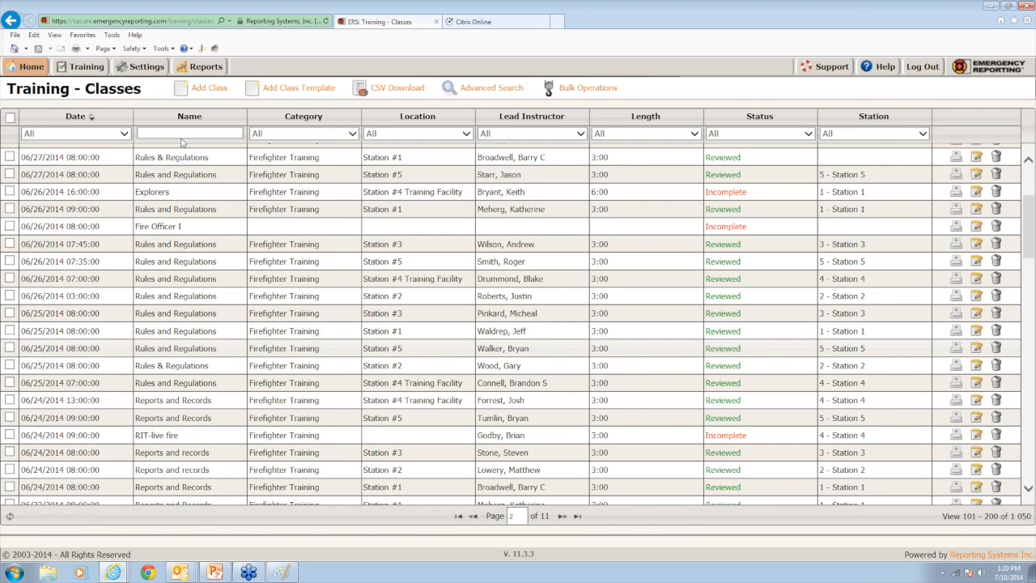
scroll(182, 142, "up", 1)
Filter the class list by the name "health" and look through the matching classes.
left_click(180, 134)
type("health")
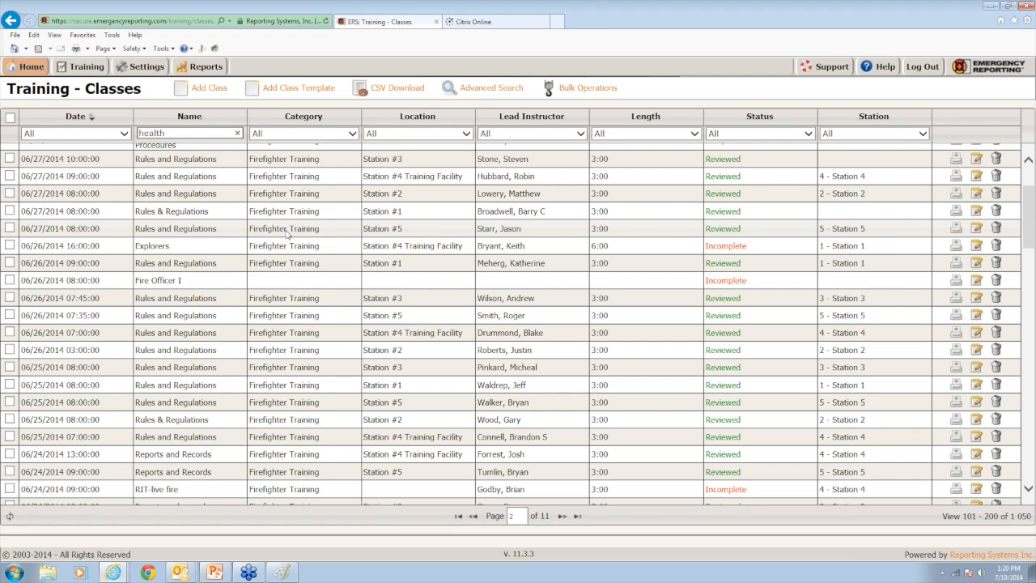
scroll(287, 232, "up", 1)
scroll(306, 251, "up", 2)
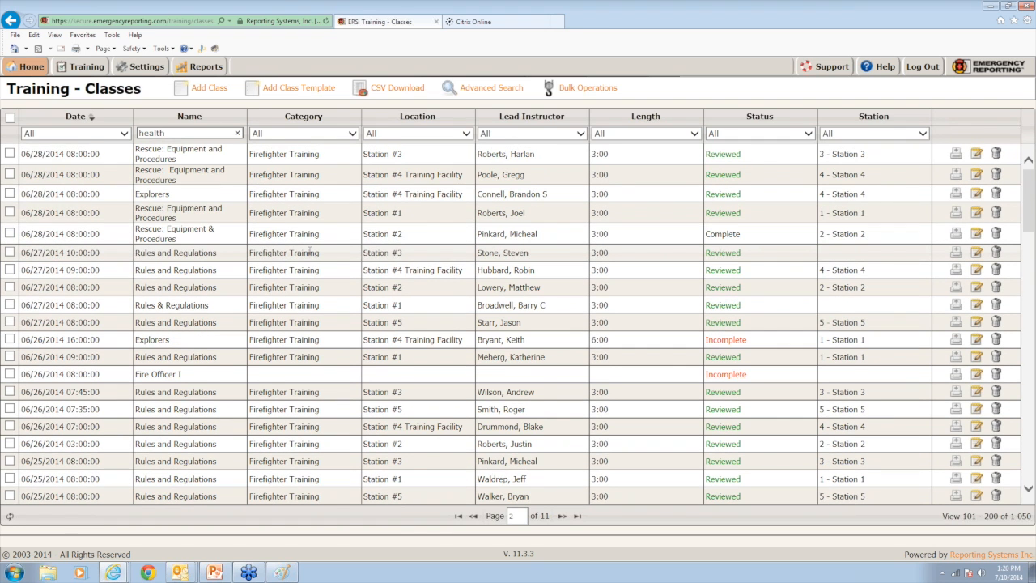
scroll(309, 251, "down", 10)
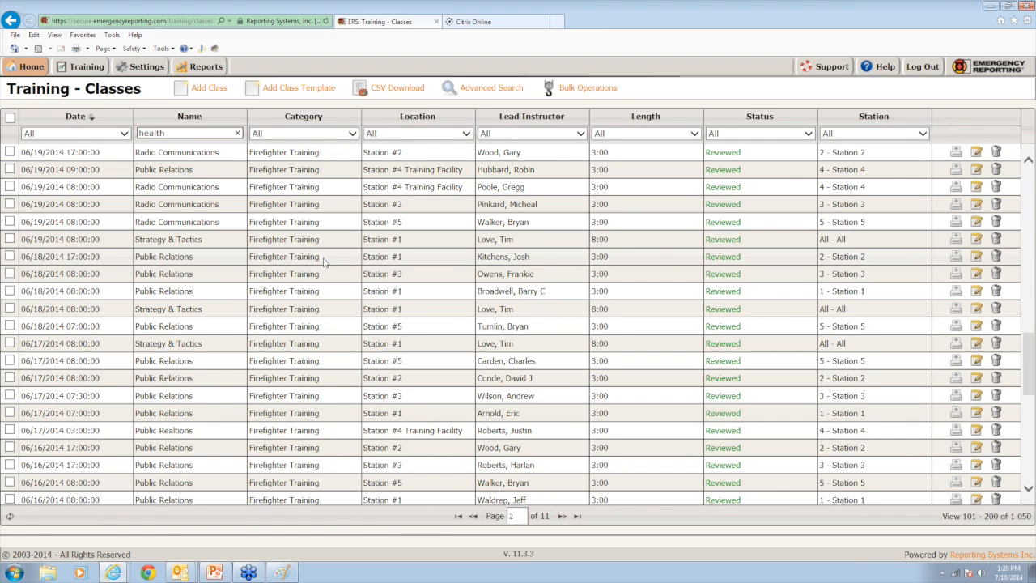
scroll(325, 263, "down", 5)
scroll(228, 169, "up", 1)
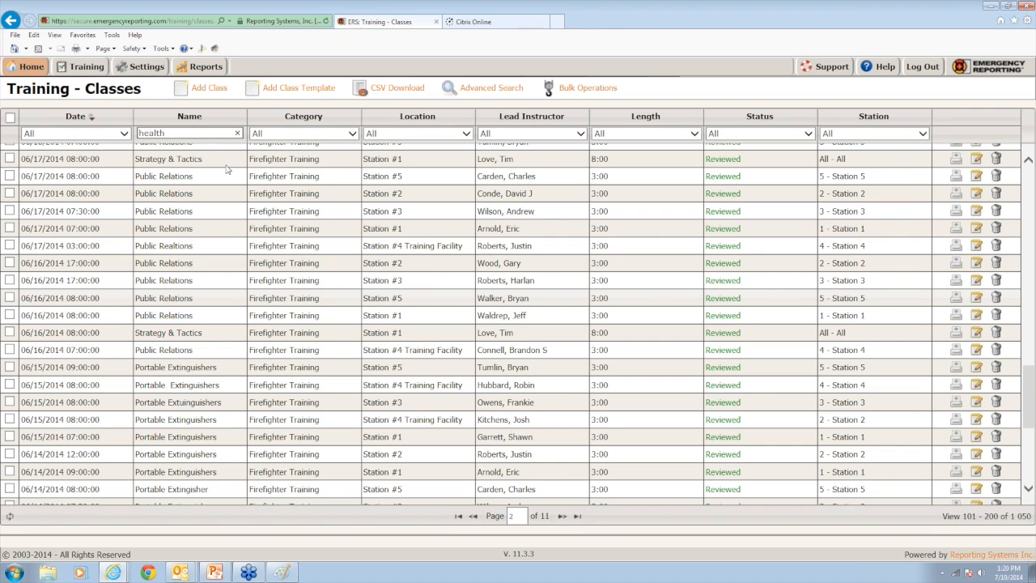
scroll(232, 168, "up", 5)
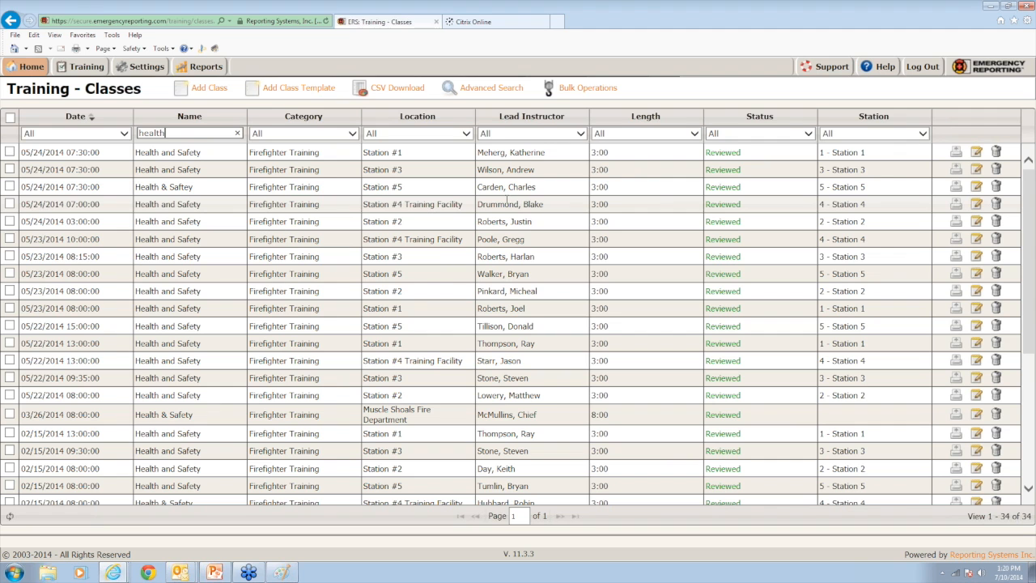
scroll(507, 200, "down", 1)
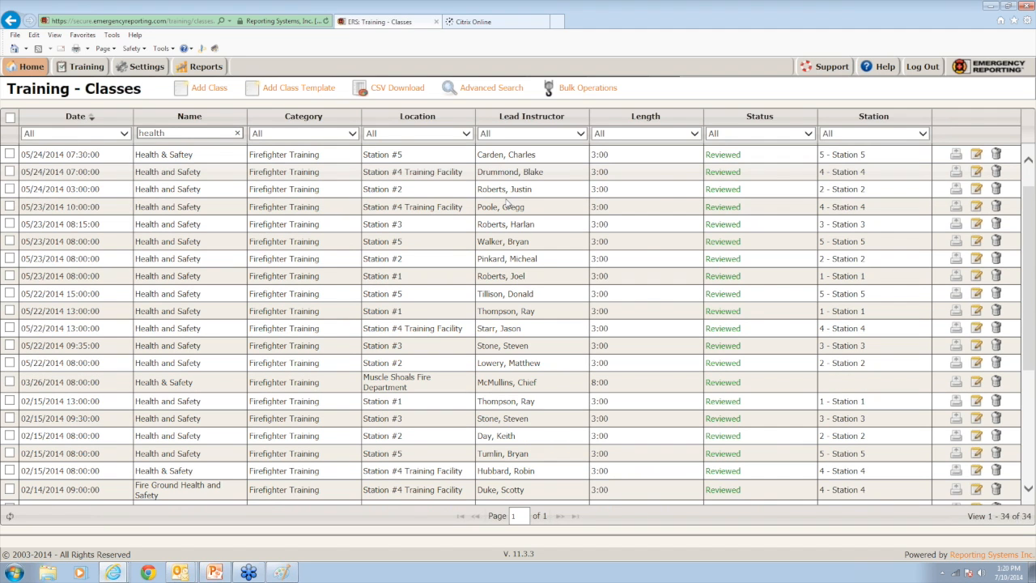
scroll(507, 202, "up", 1)
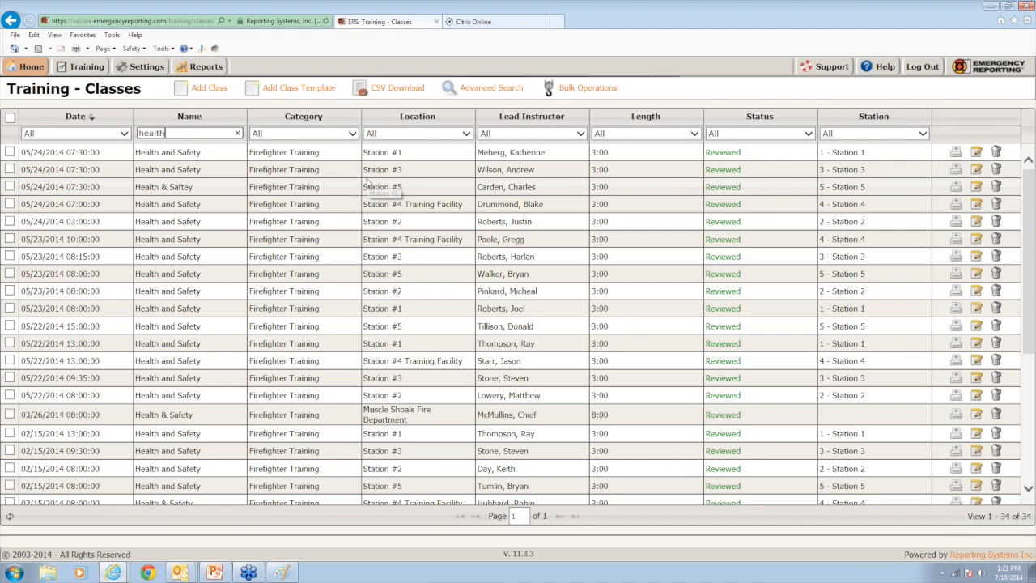
Clear the class name filter and limit the class list to the date range Today.
left_click(237, 133)
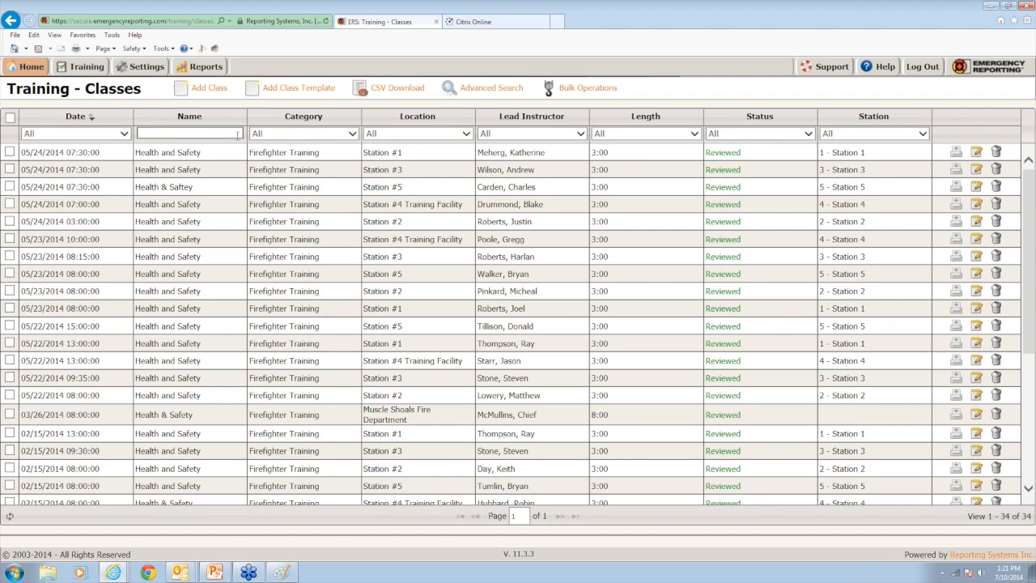
left_click(69, 133)
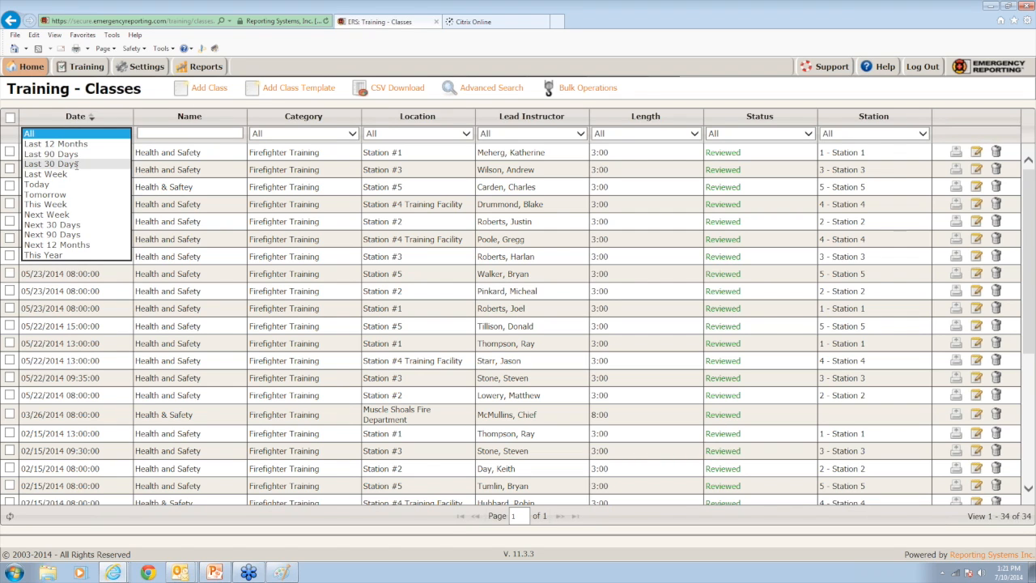
left_click(73, 184)
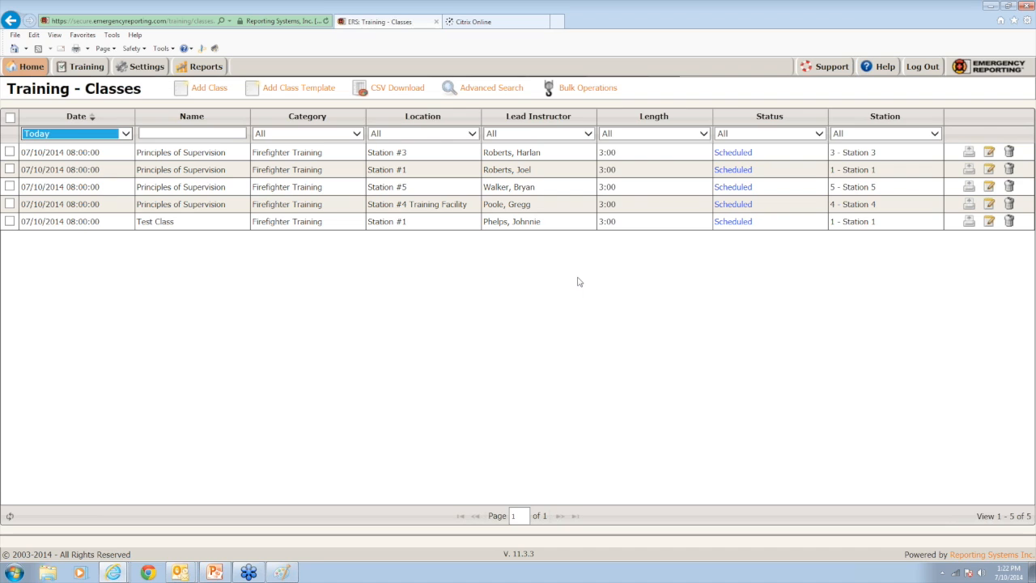
View the details of Test Class, and return to the class list with its date filter set to All.
left_click(569, 223)
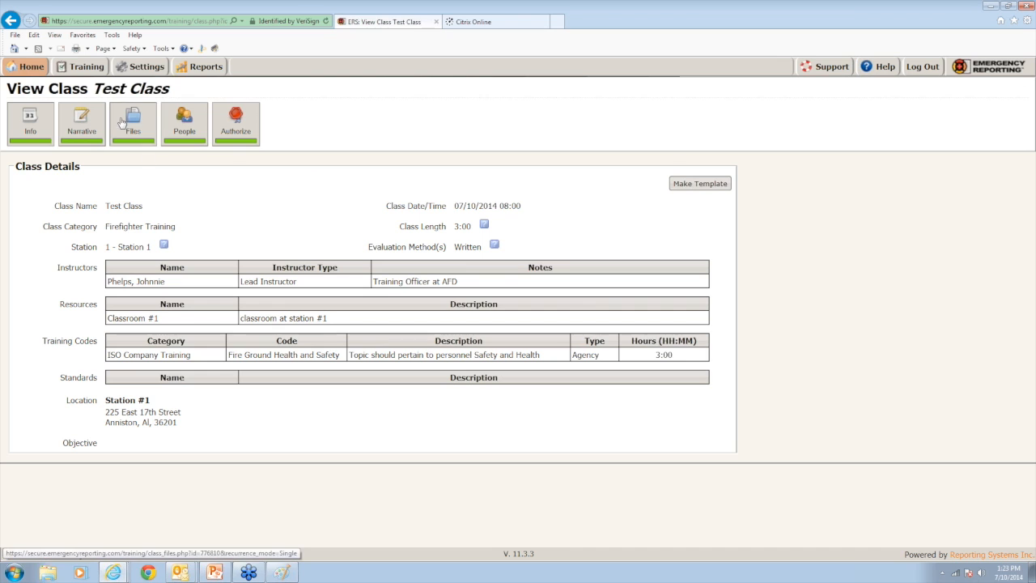
left_click(88, 68)
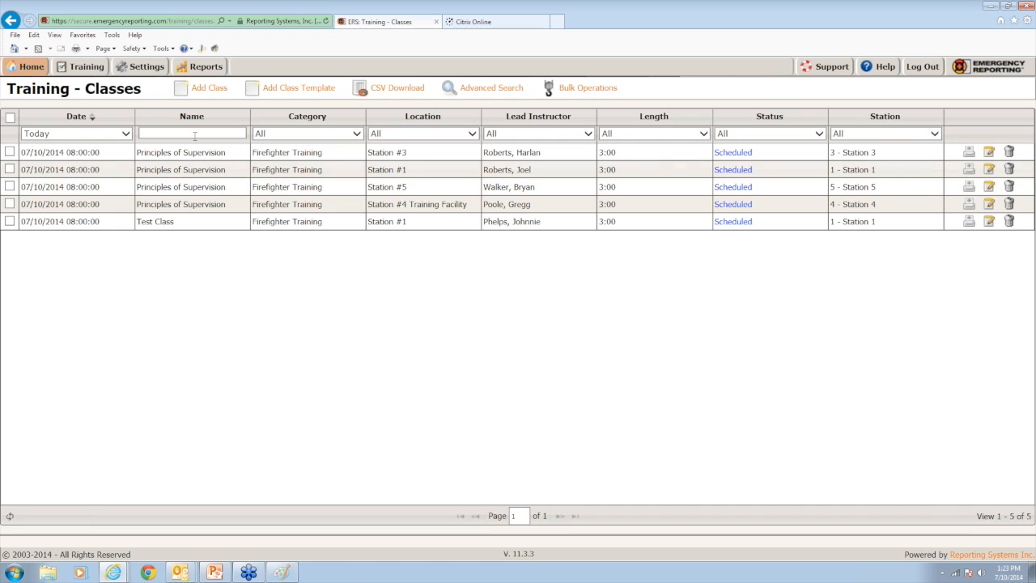
left_click(123, 135)
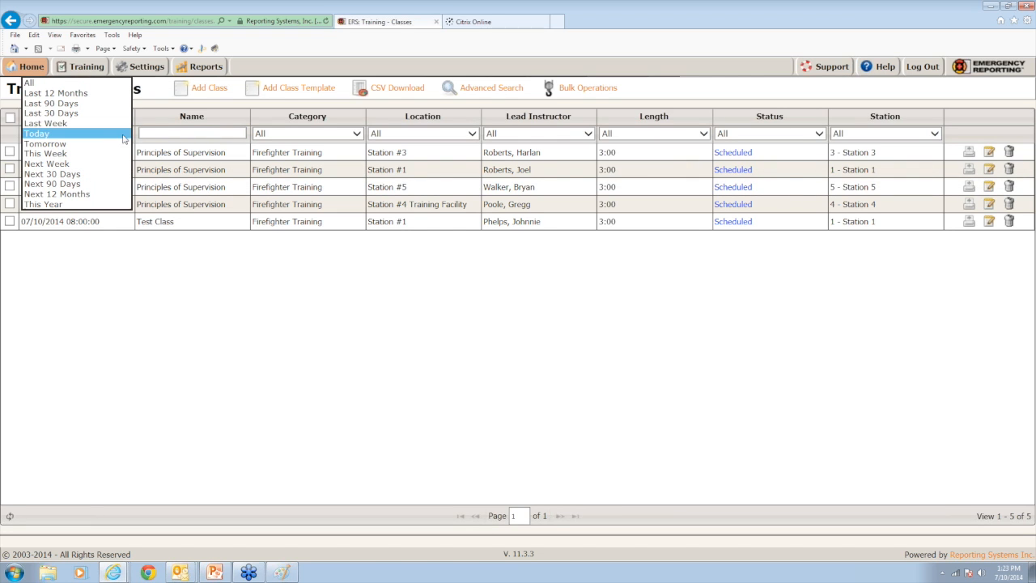
left_click(94, 83)
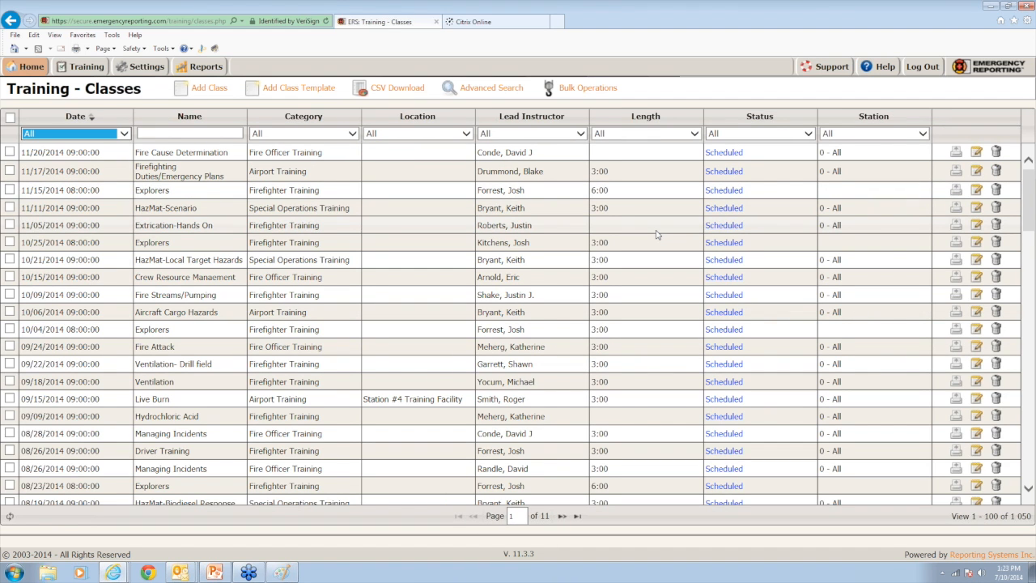
Look through the first page of the unfiltered class list, comparing Scheduled, Incomplete, Complete and Reviewed classes by date.
scroll(658, 234, "down", 1)
scroll(657, 235, "down", 3)
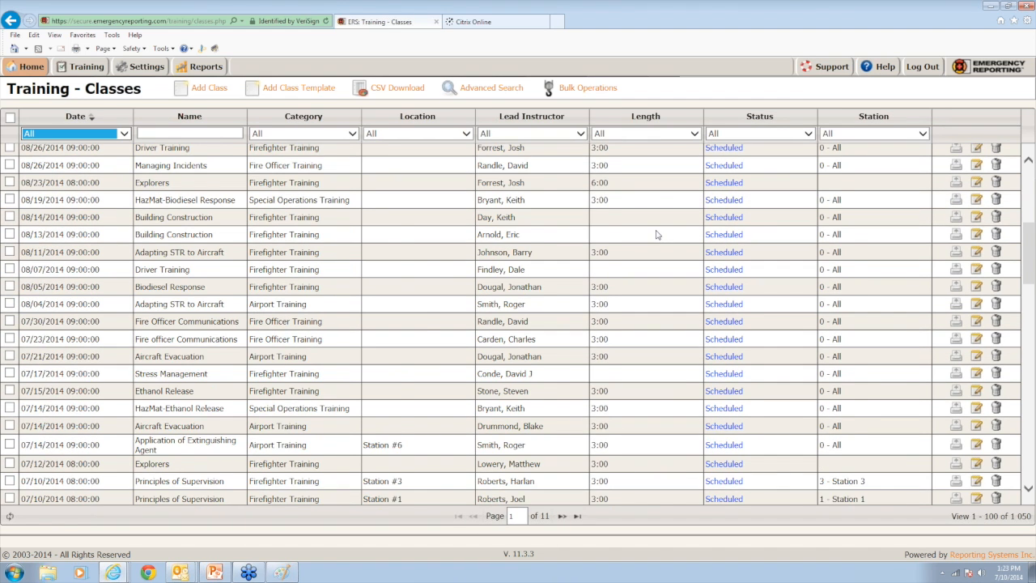
scroll(656, 233, "down", 3)
scroll(655, 233, "down", 1)
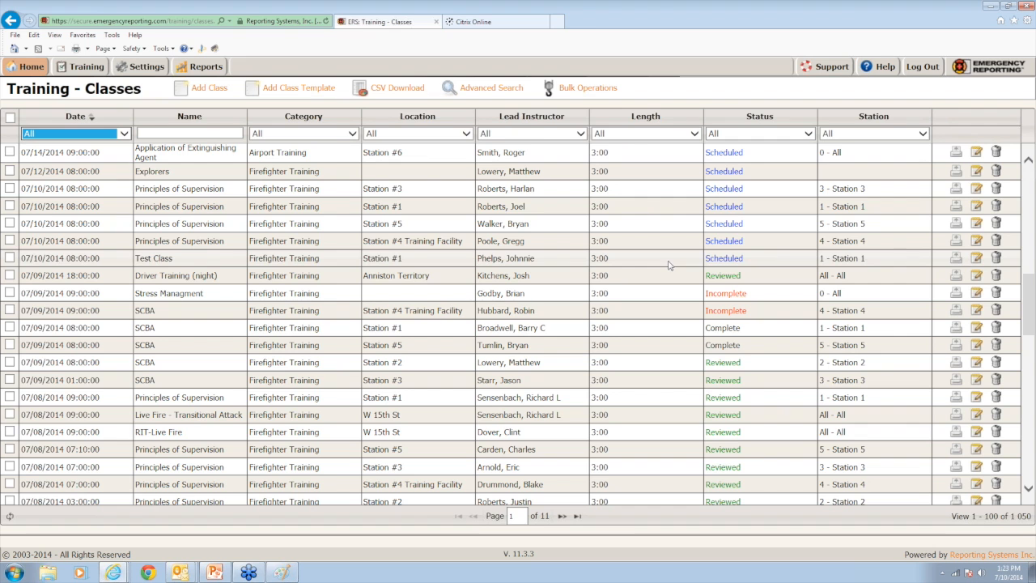
scroll(665, 262, "up", 1)
scroll(663, 262, "up", 1)
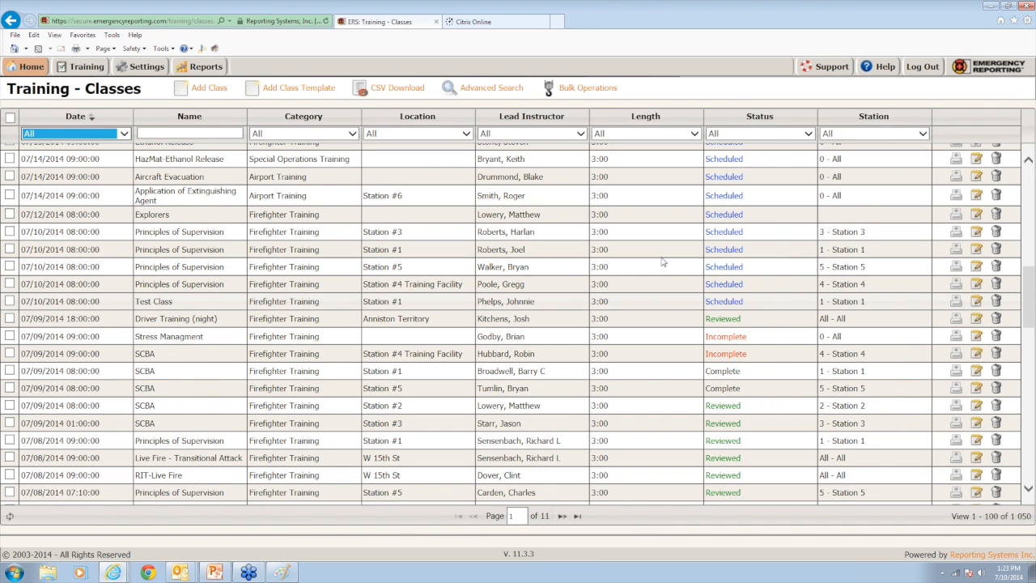
scroll(662, 262, "up", 1)
scroll(658, 259, "up", 1)
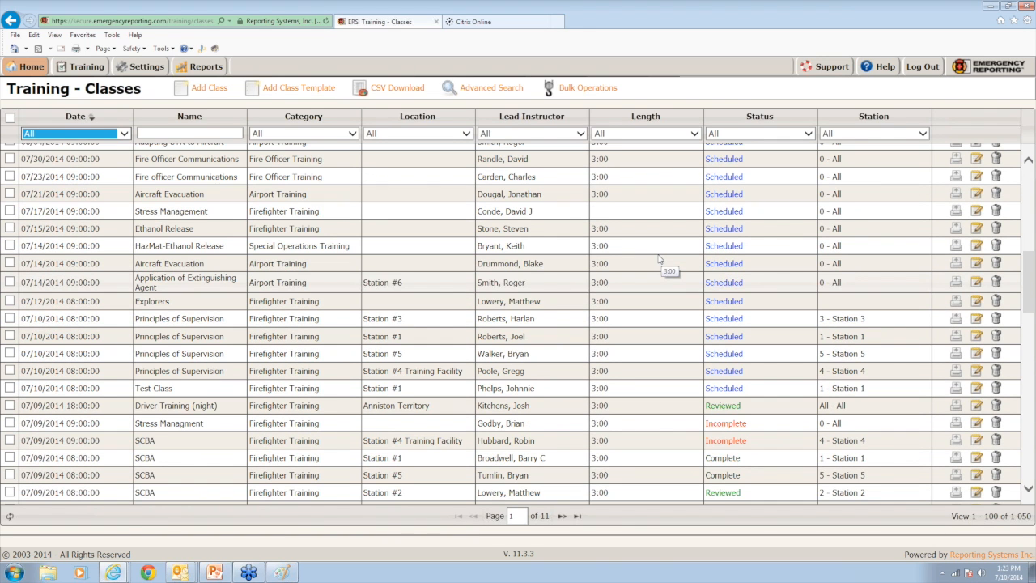
scroll(658, 259, "up", 4)
scroll(659, 259, "up", 2)
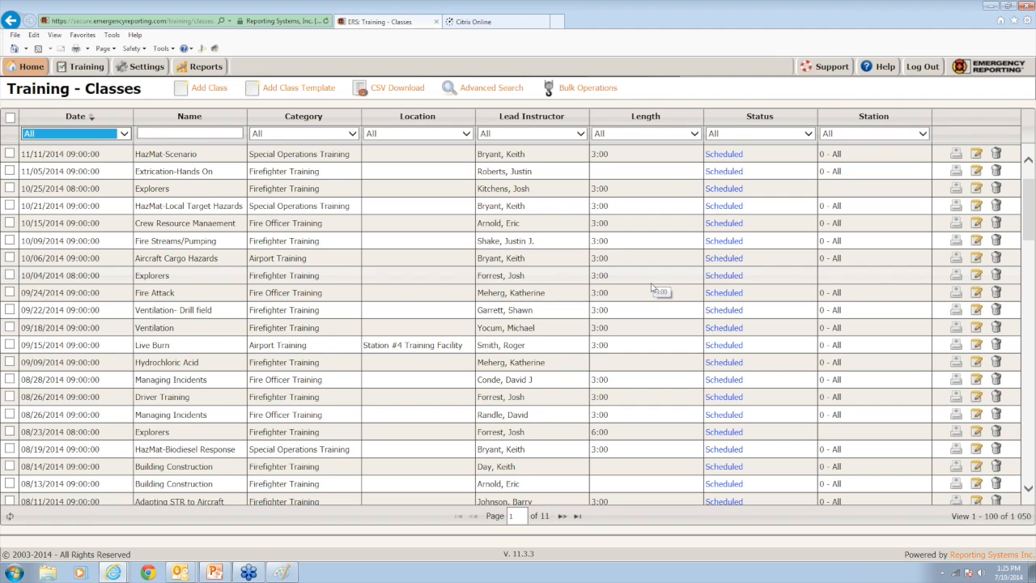
scroll(651, 287, "up", 3)
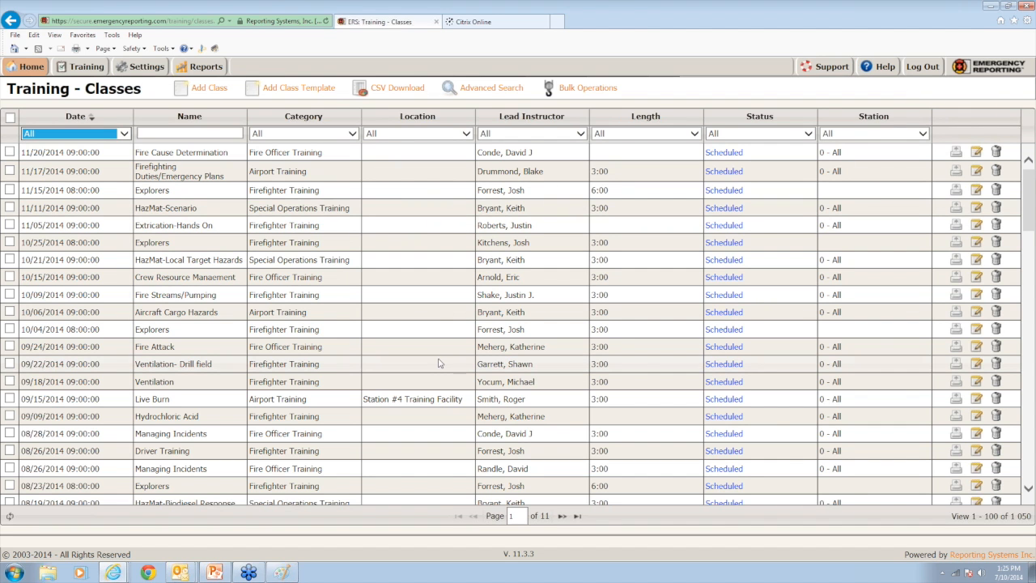
scroll(439, 364, "down", 1)
scroll(436, 348, "down", 6)
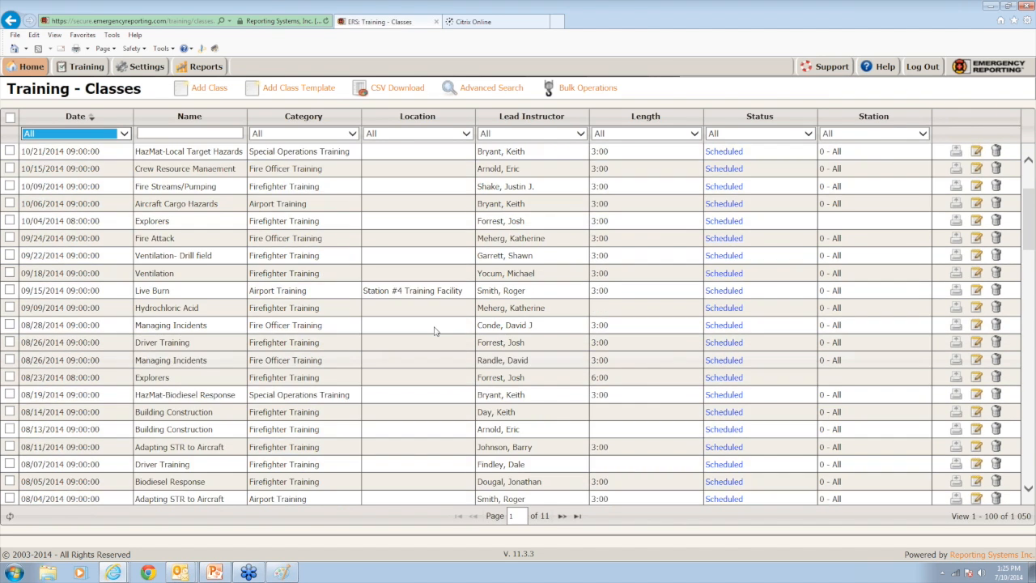
Open the Explorers class dated 08/23/2014 for editing and show the people assigned to it.
left_click(433, 328)
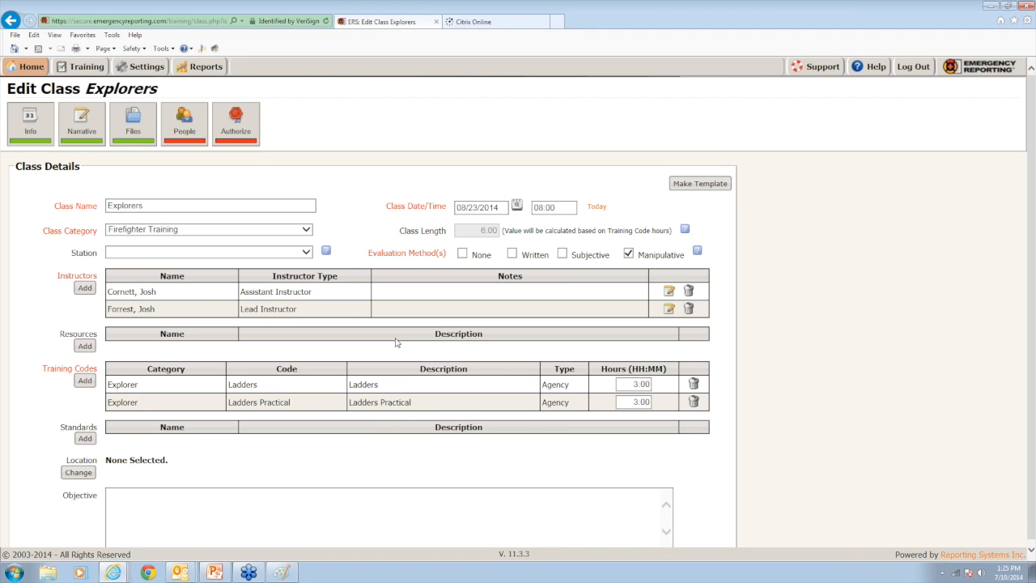
mouse_move(30, 73)
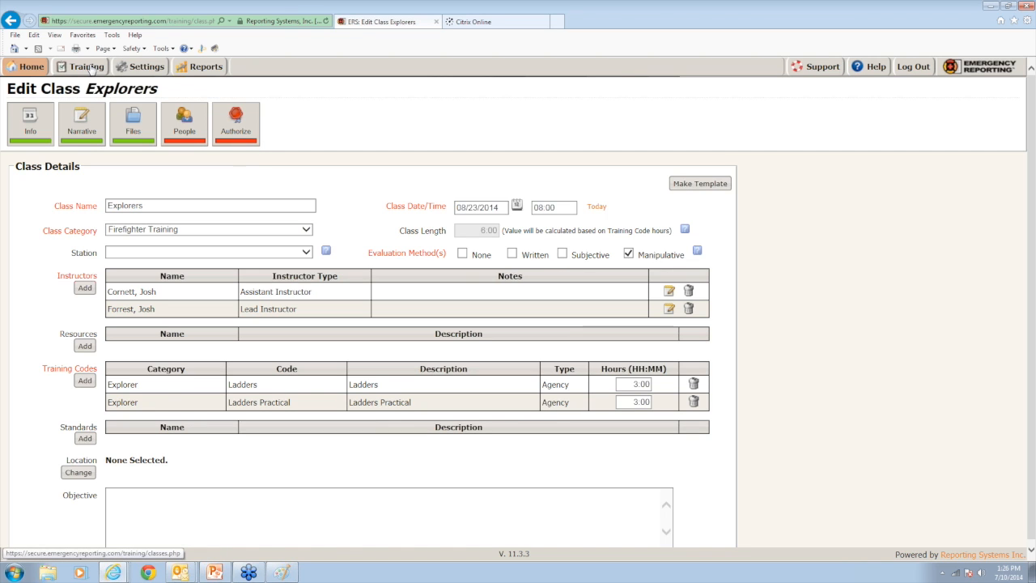
left_click(184, 132)
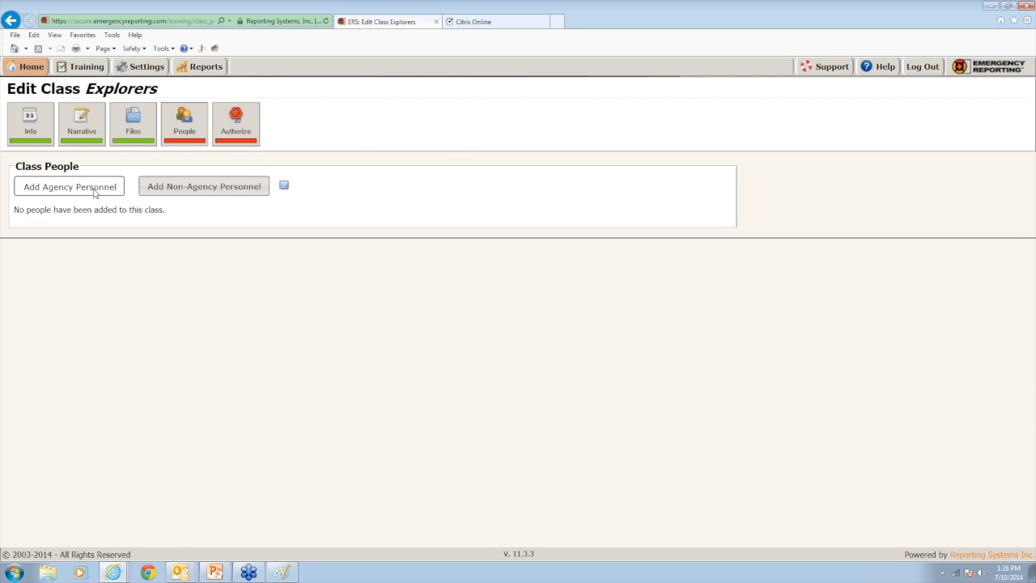
Look through the agency personnel available for the Explorers class and view the non-agency personnel form, adding nobody.
left_click(70, 187)
scroll(473, 259, "down", 10)
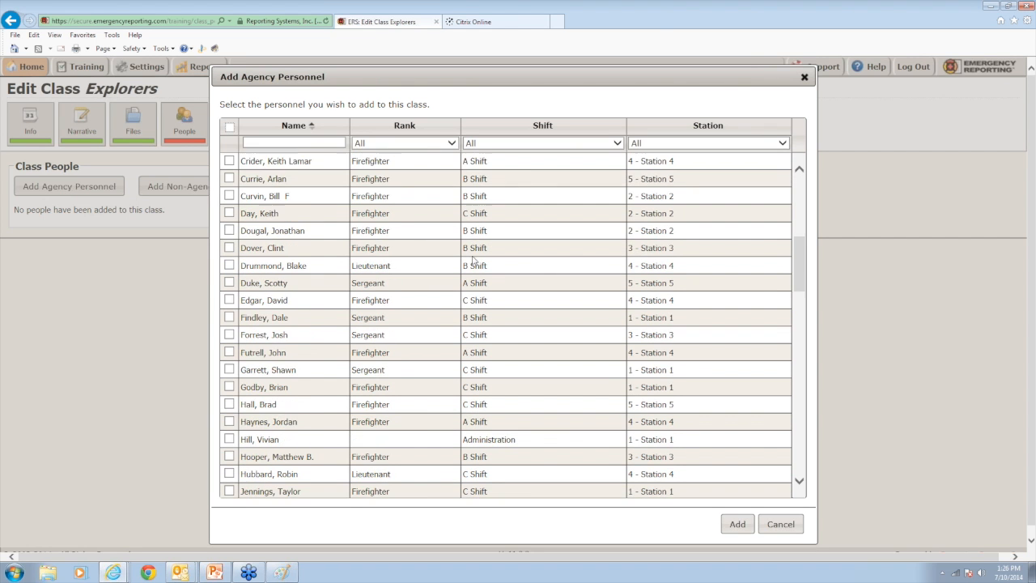
scroll(474, 258, "down", 10)
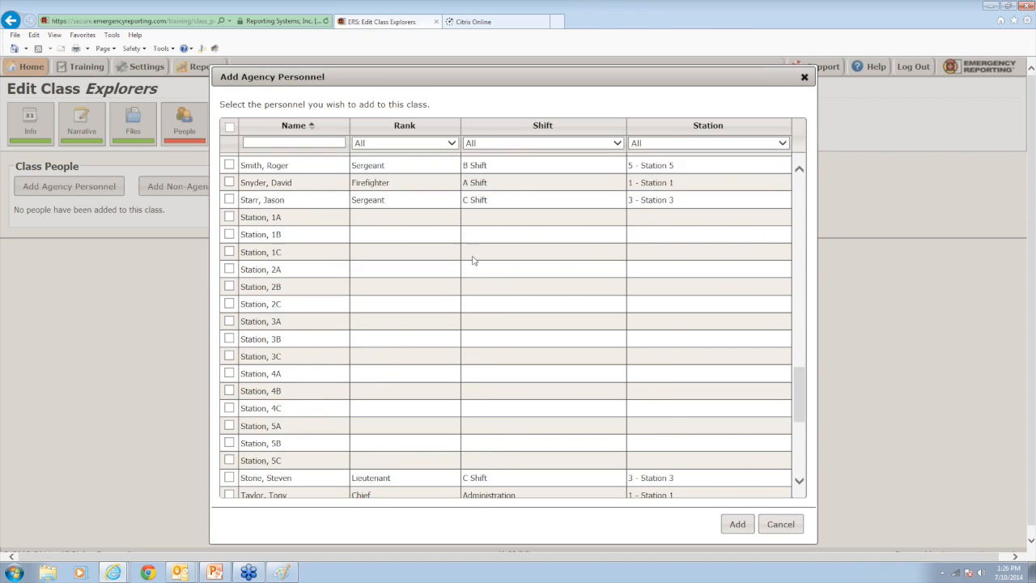
scroll(474, 259, "down", 4)
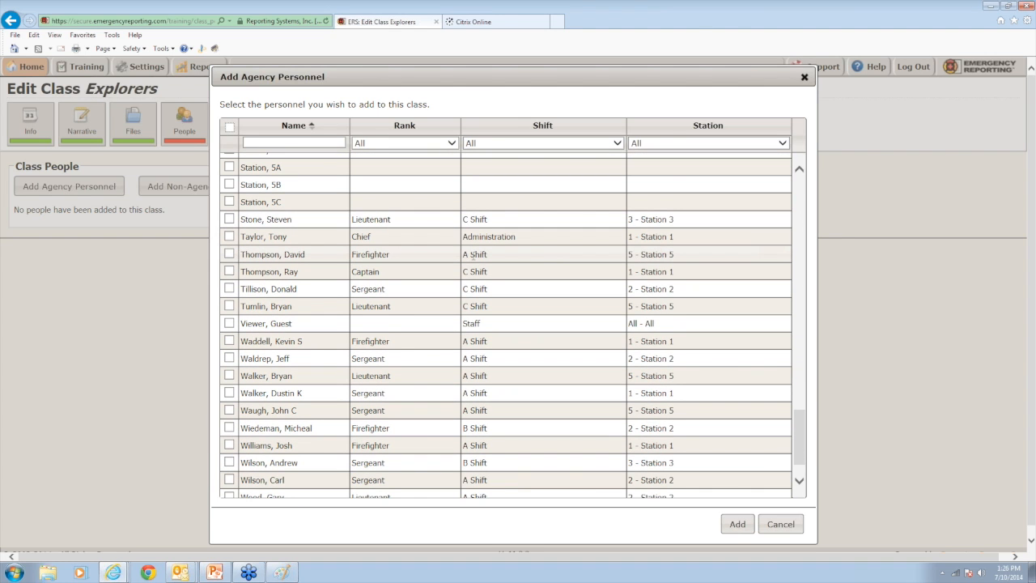
scroll(472, 256, "up", 15)
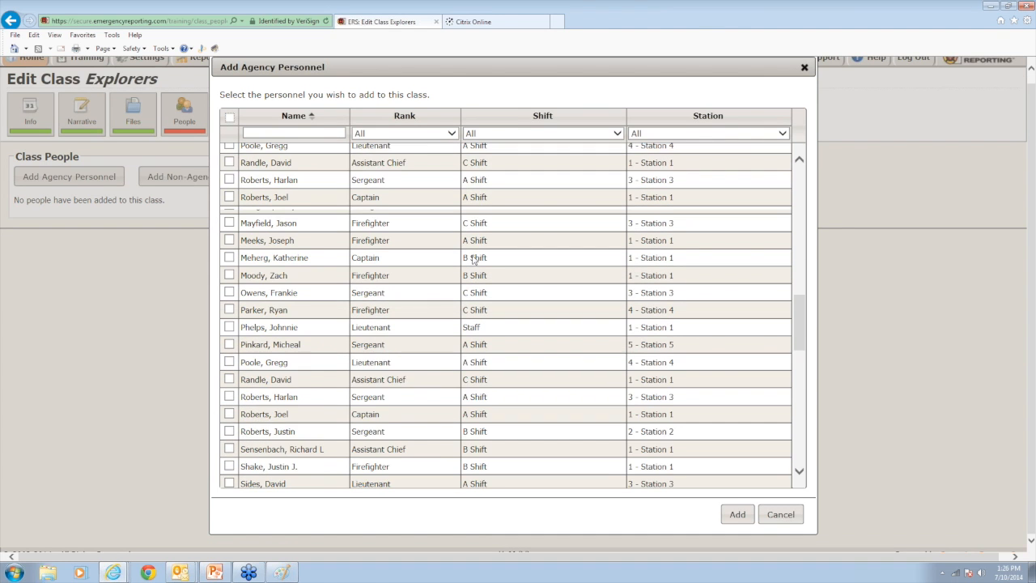
scroll(471, 255, "up", 15)
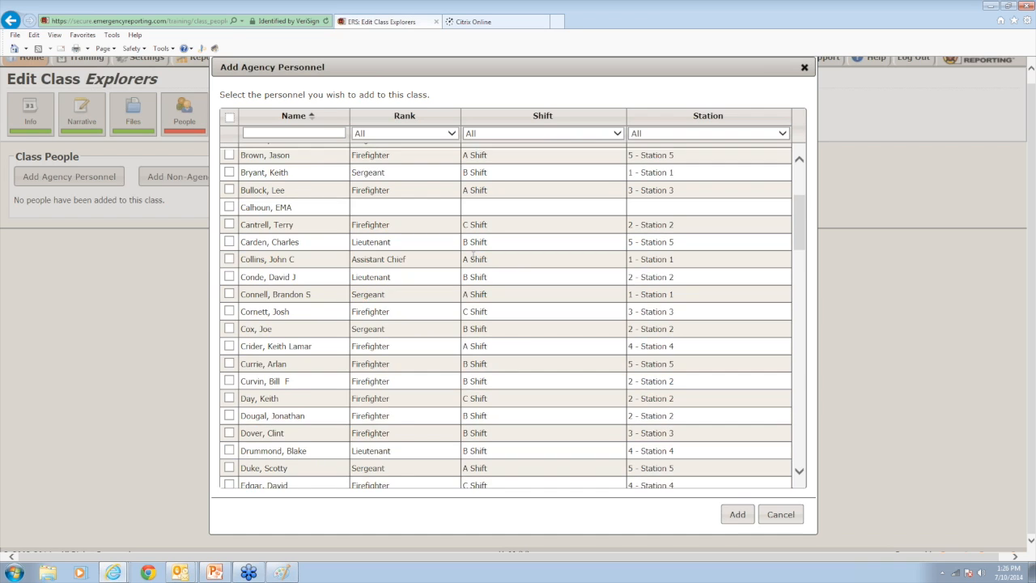
scroll(471, 256, "up", 5)
scroll(472, 256, "up", 3)
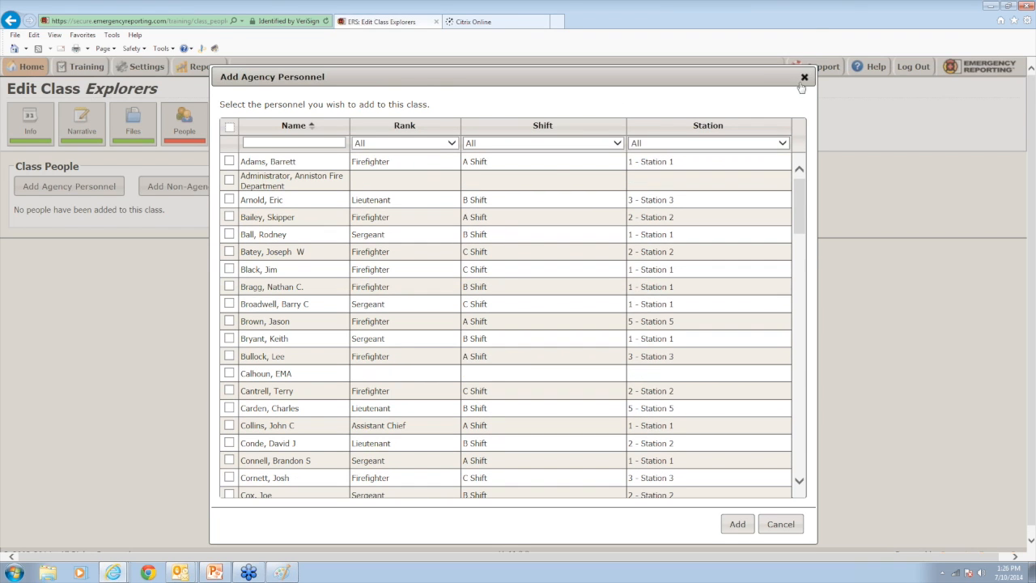
left_click(802, 82)
left_click(238, 193)
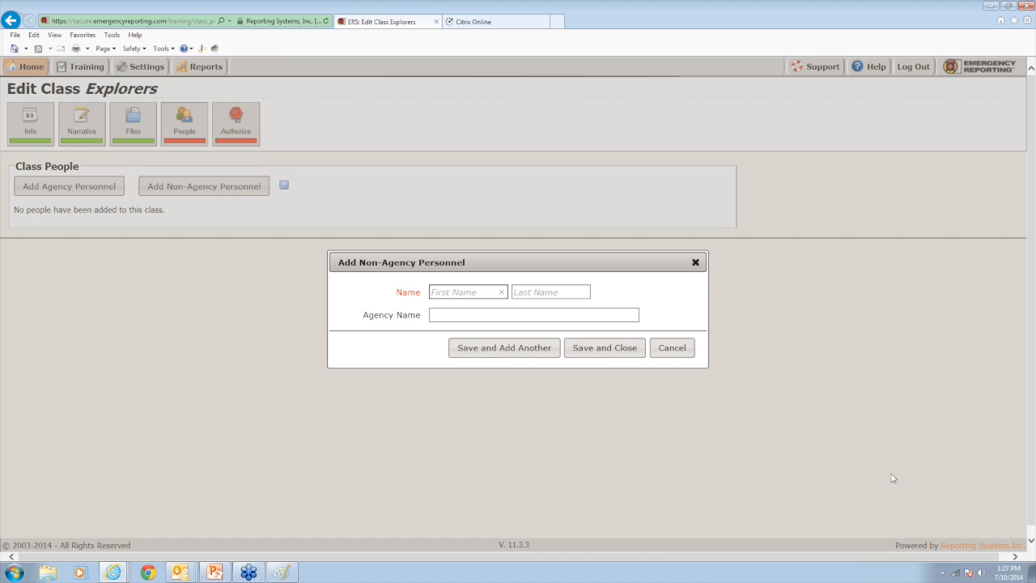
left_click(679, 351)
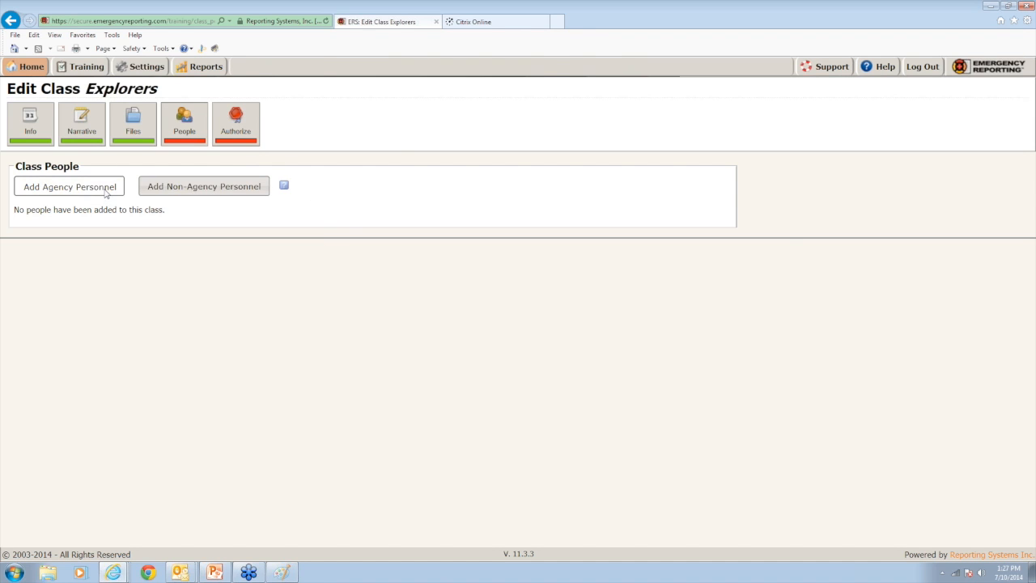
Look through the full agency personnel list again, including the station and shift entries, and close it without adding anyone.
left_click(69, 187)
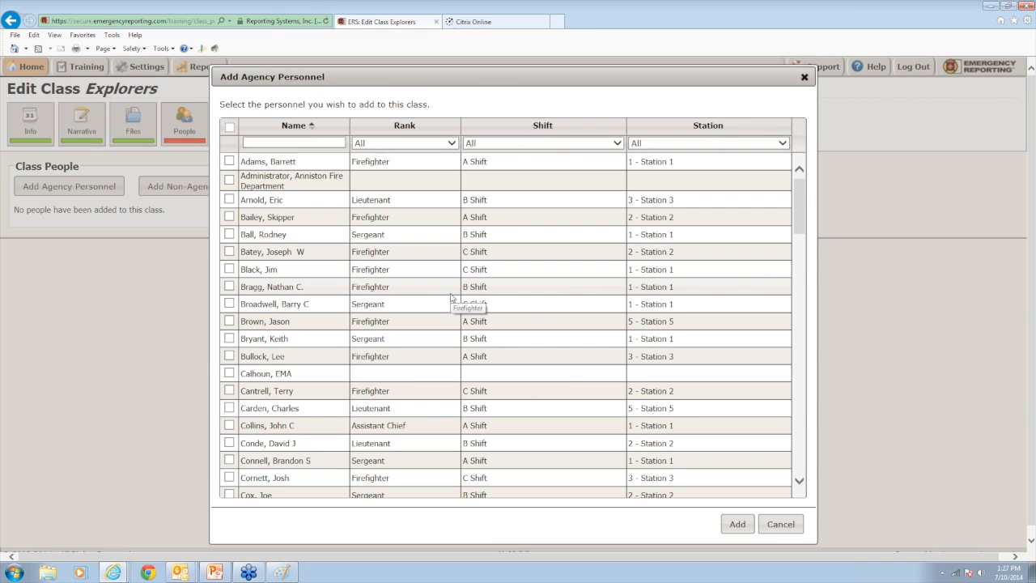
scroll(452, 298, "down", 1)
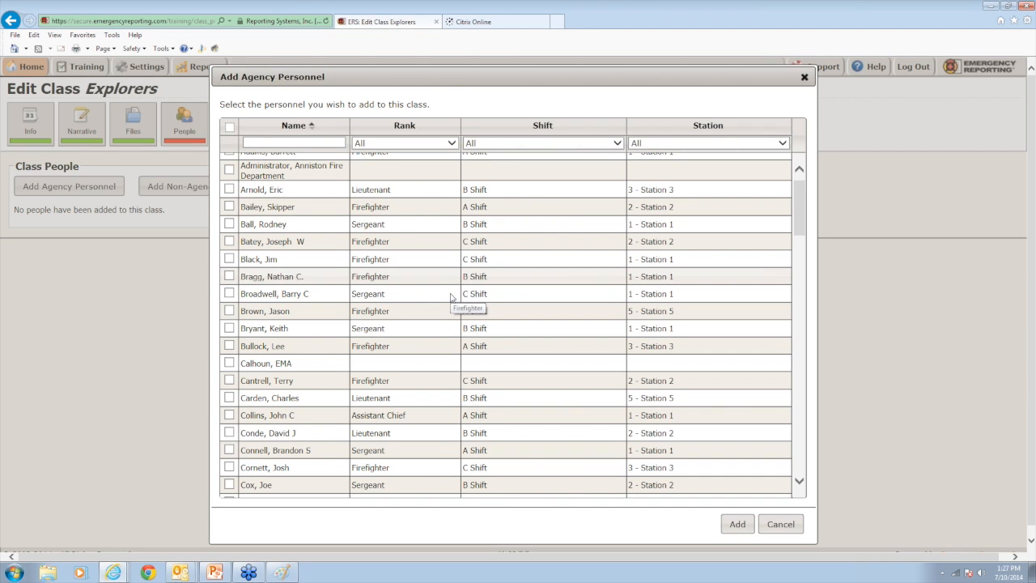
scroll(452, 298, "down", 8)
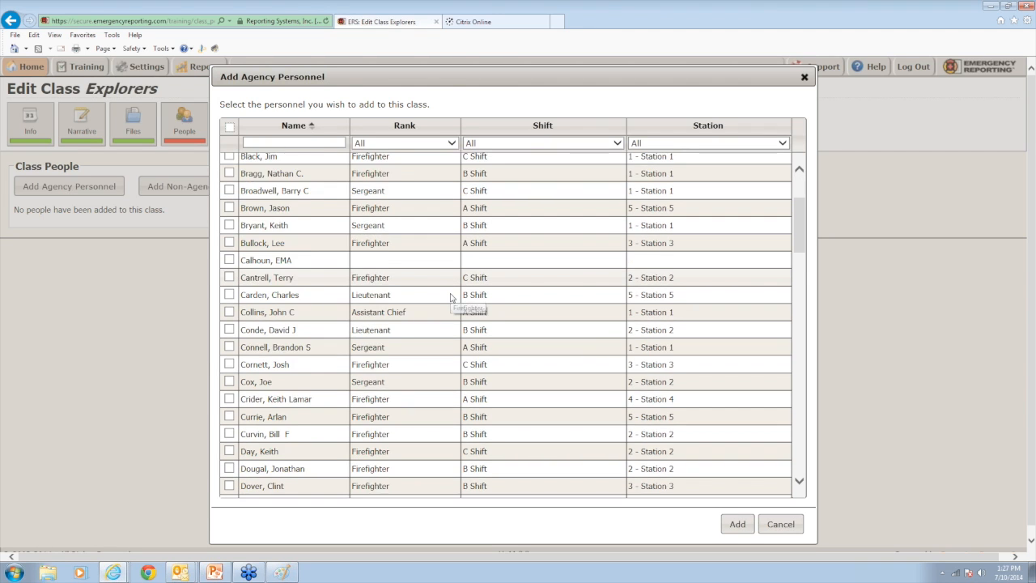
scroll(451, 298, "down", 5)
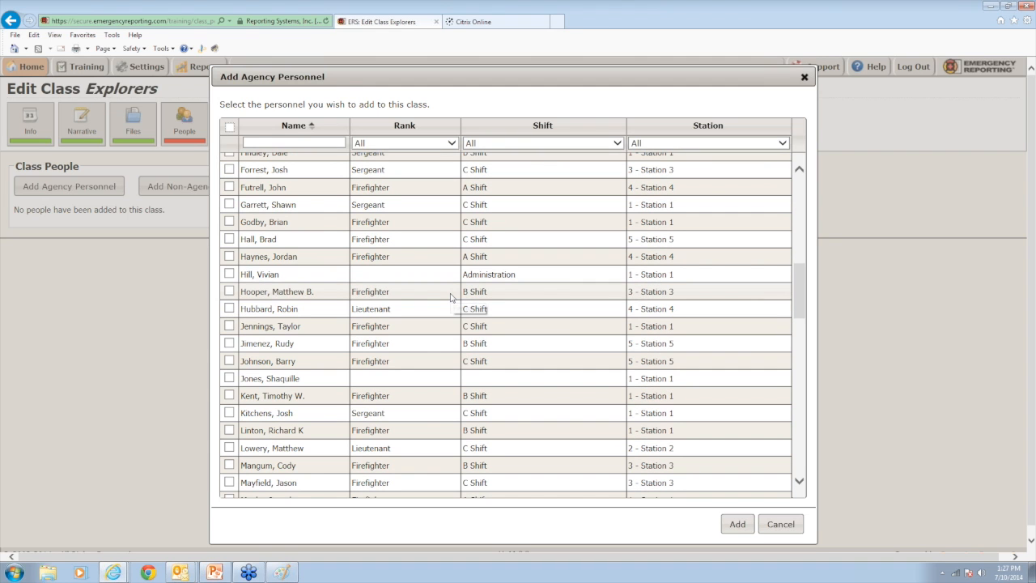
scroll(451, 298, "down", 7)
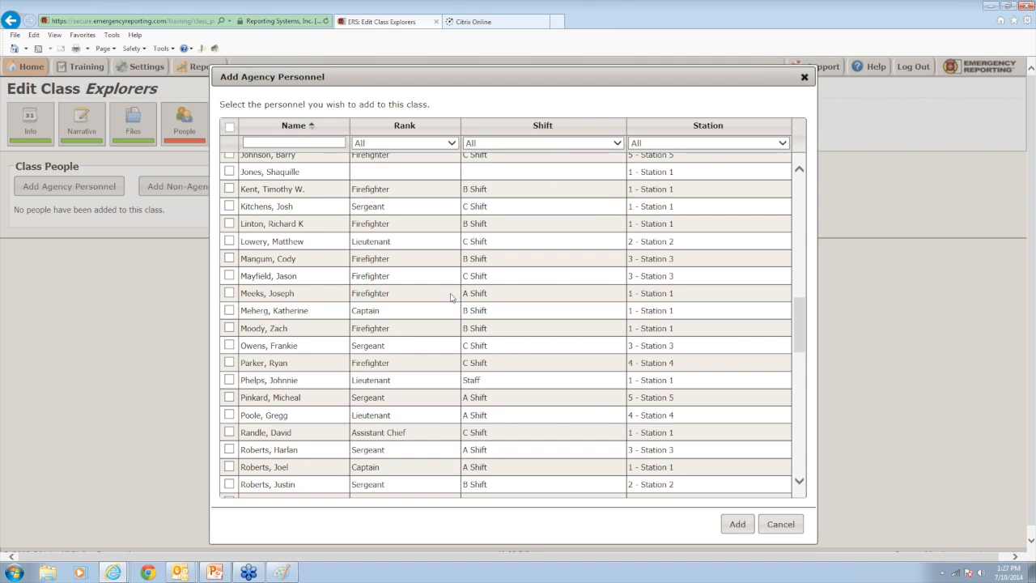
scroll(452, 298, "down", 12)
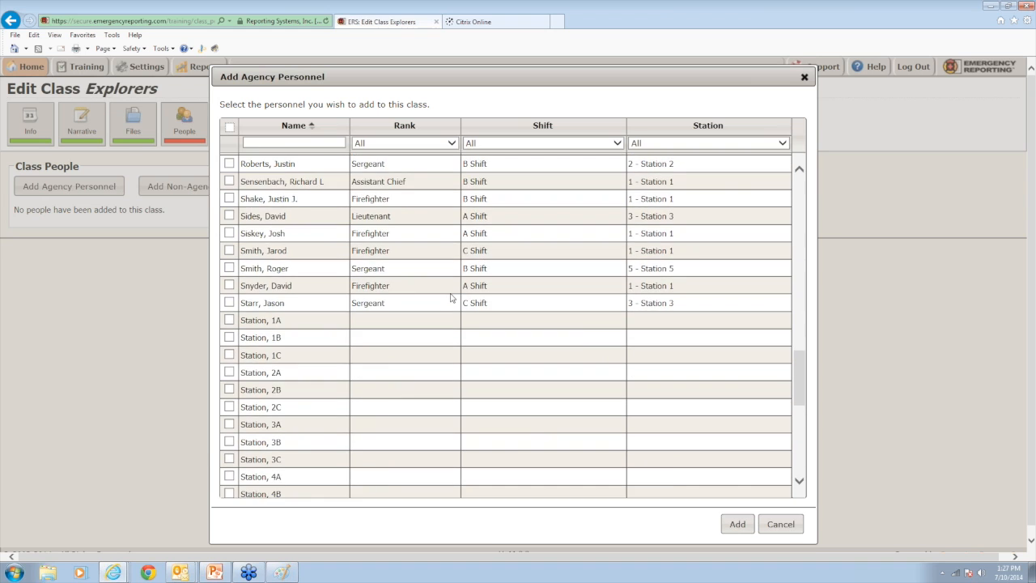
scroll(452, 298, "down", 4)
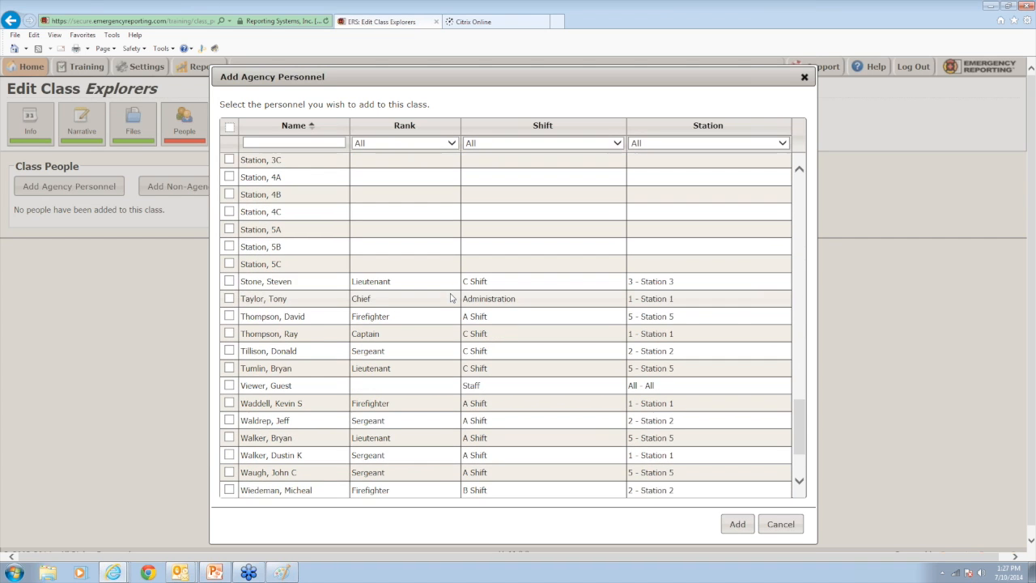
scroll(451, 298, "down", 3)
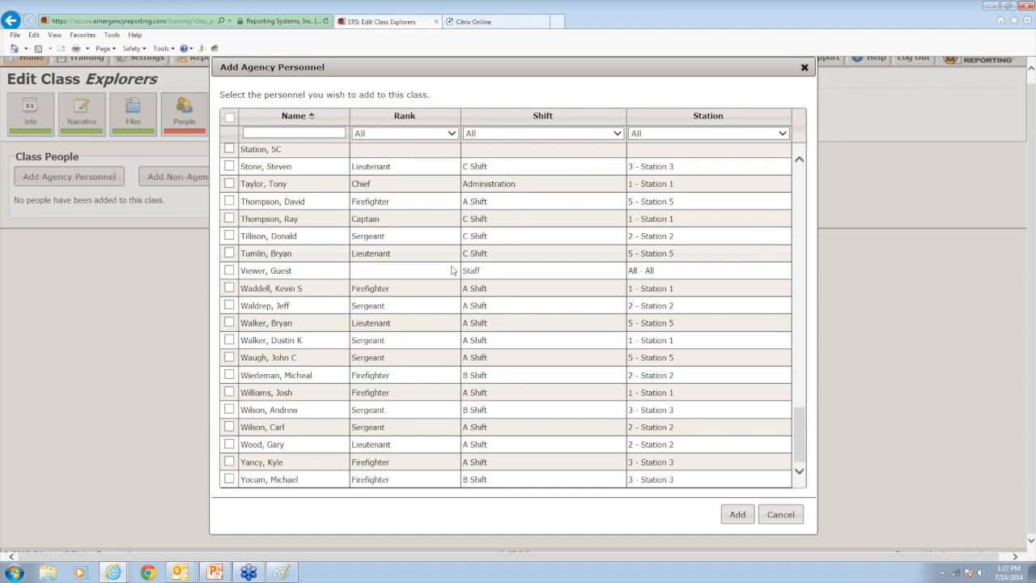
scroll(455, 279, "up", 1)
scroll(429, 276, "up", 5)
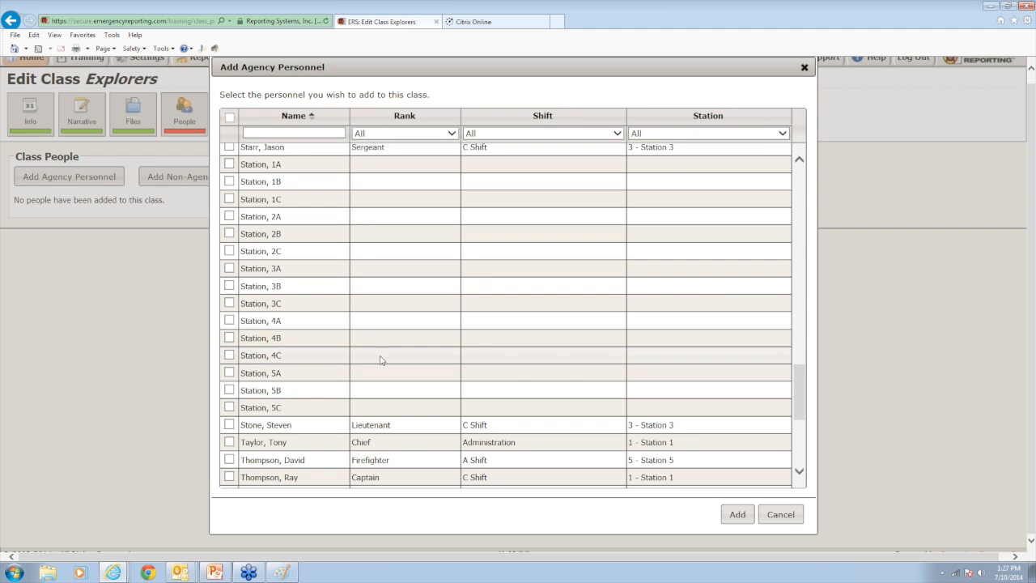
scroll(377, 364, "up", 3)
scroll(377, 364, "up", 15)
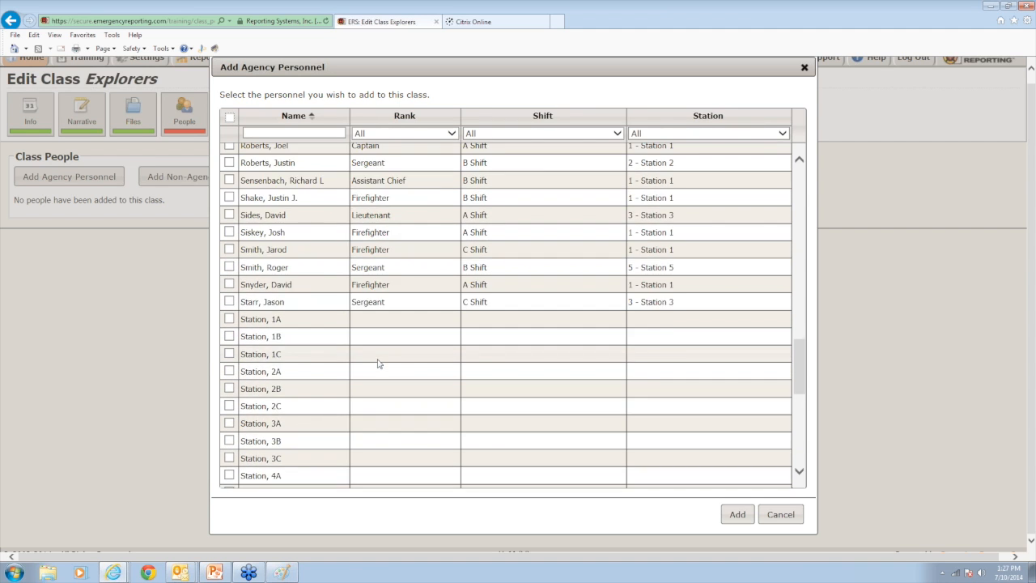
scroll(377, 361, "up", 8)
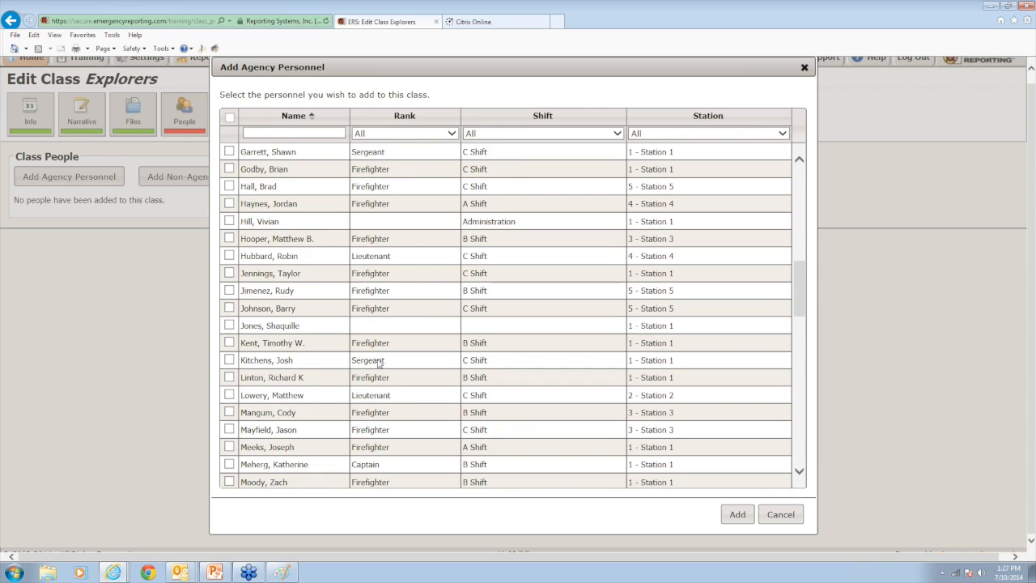
scroll(378, 361, "up", 7)
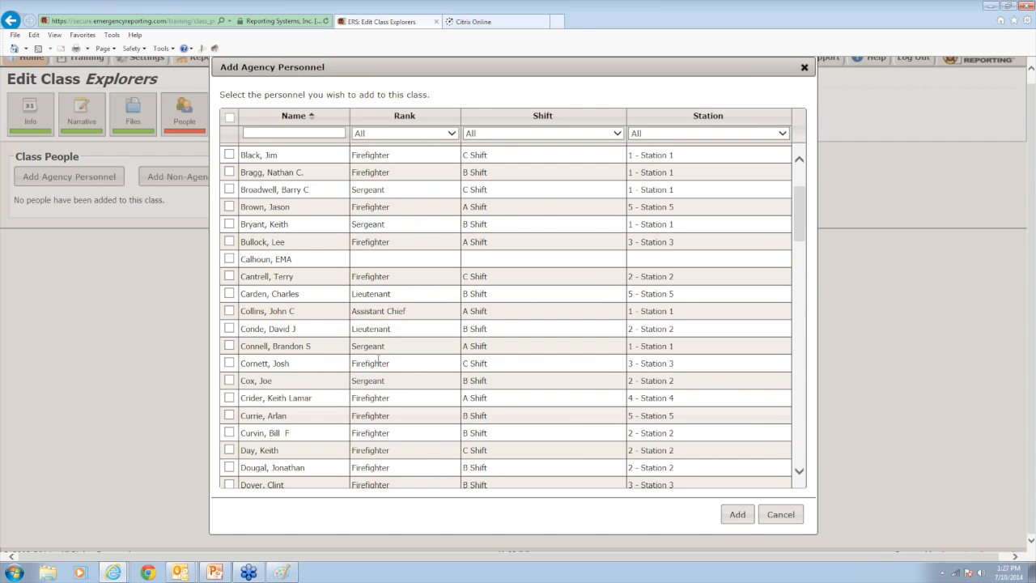
scroll(377, 359, "up", 2)
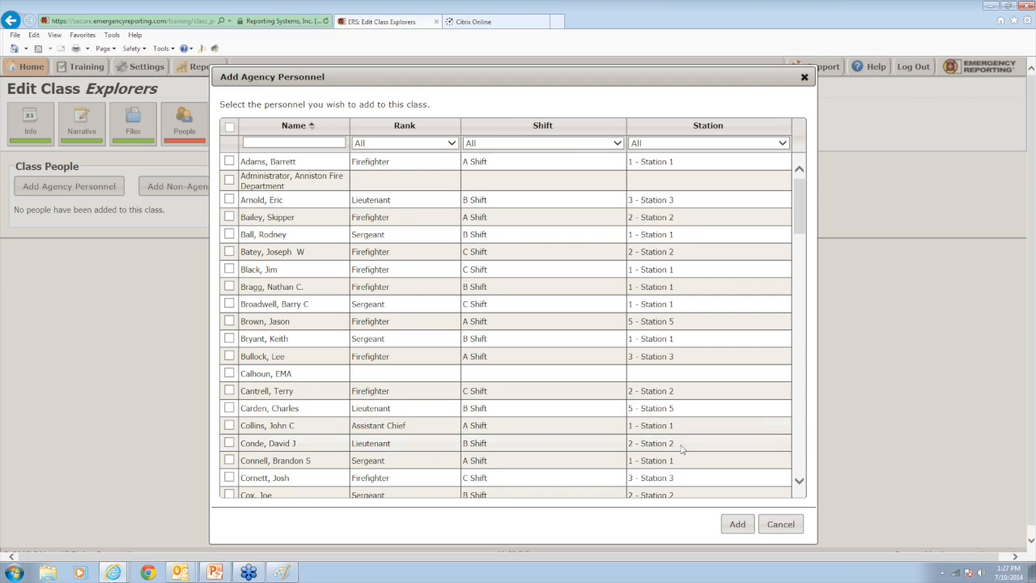
left_click(781, 523)
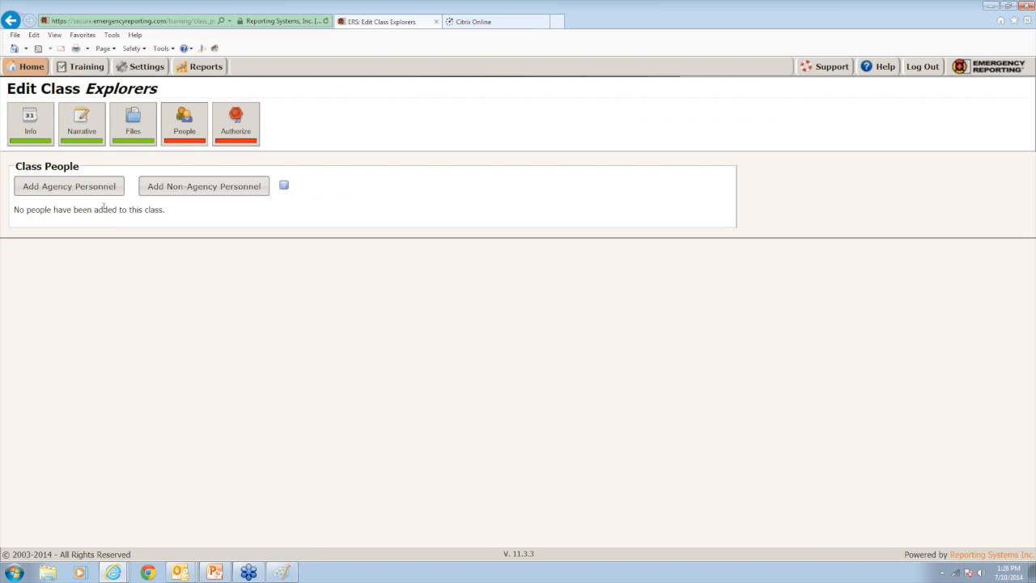
Return to the class list, reopen the people of the Explorers class, and view the non-agency name and agency fields without saving.
left_click(85, 70)
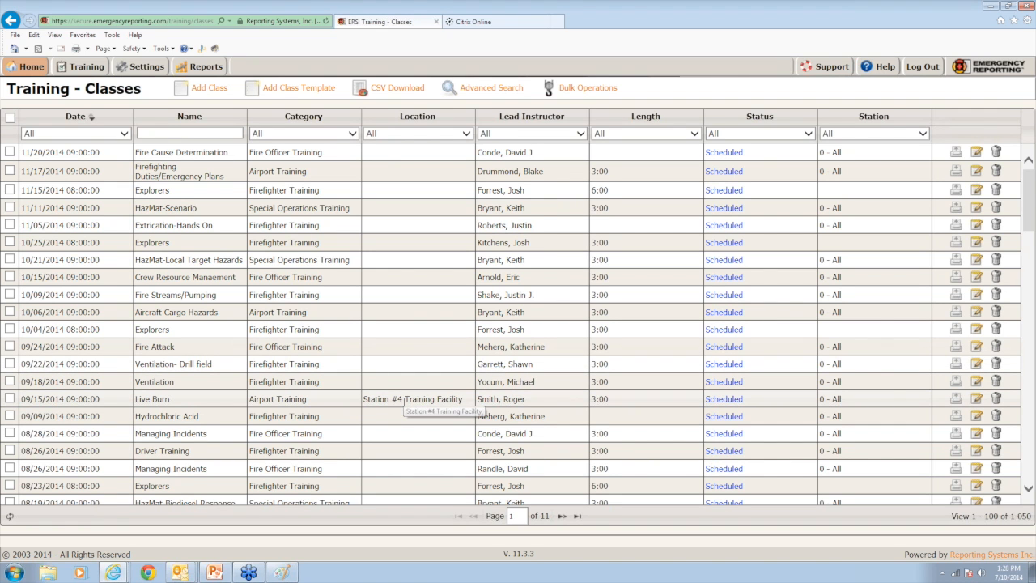
scroll(405, 407, "down", 1)
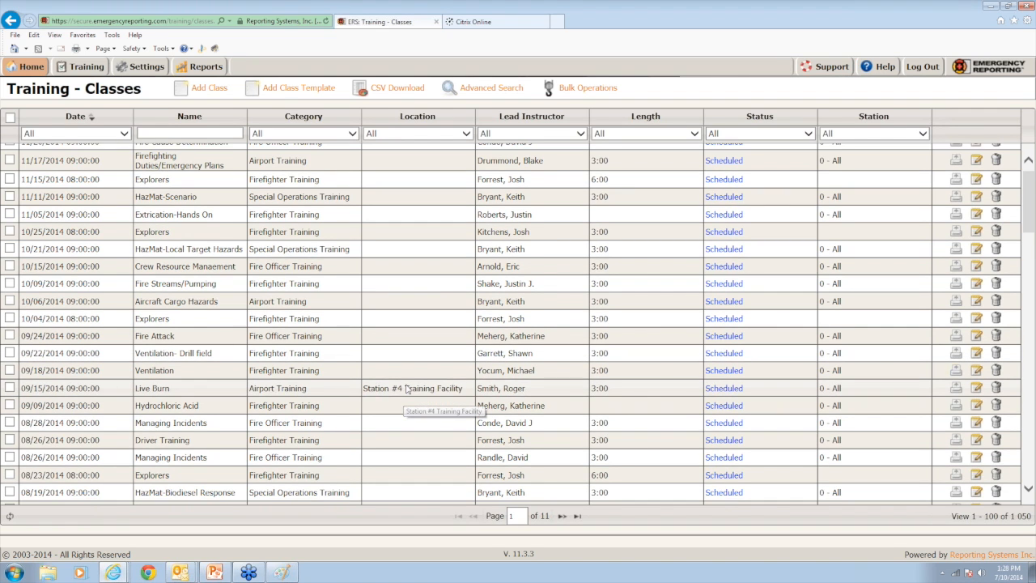
scroll(407, 389, "down", 3)
left_click(409, 383)
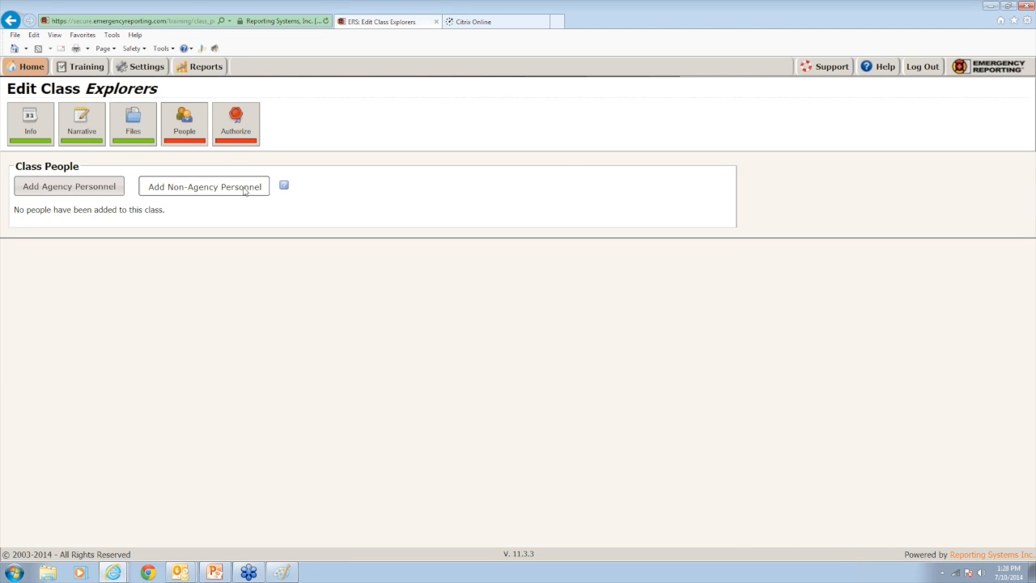
left_click(246, 192)
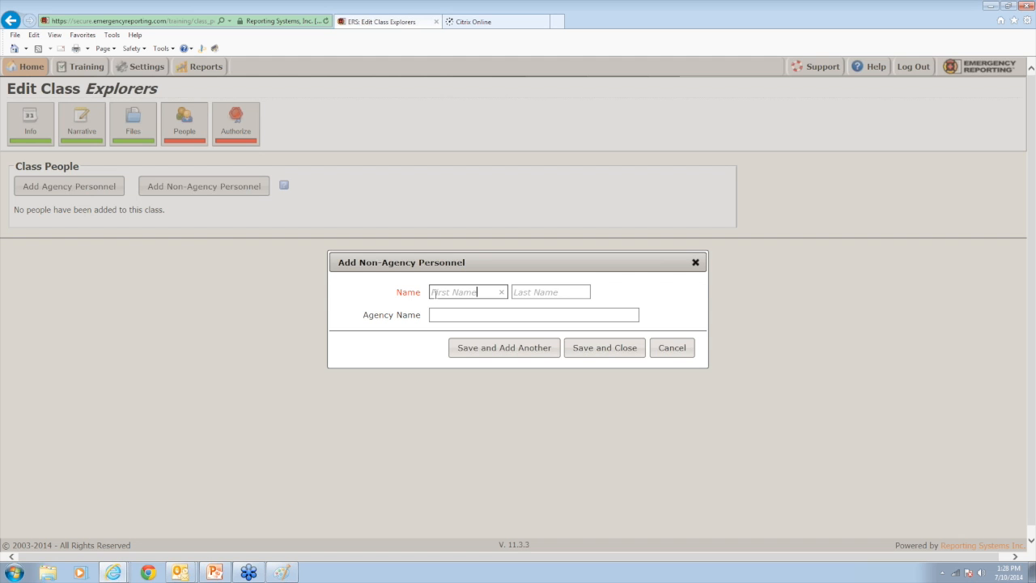
left_click(440, 315)
left_click(669, 349)
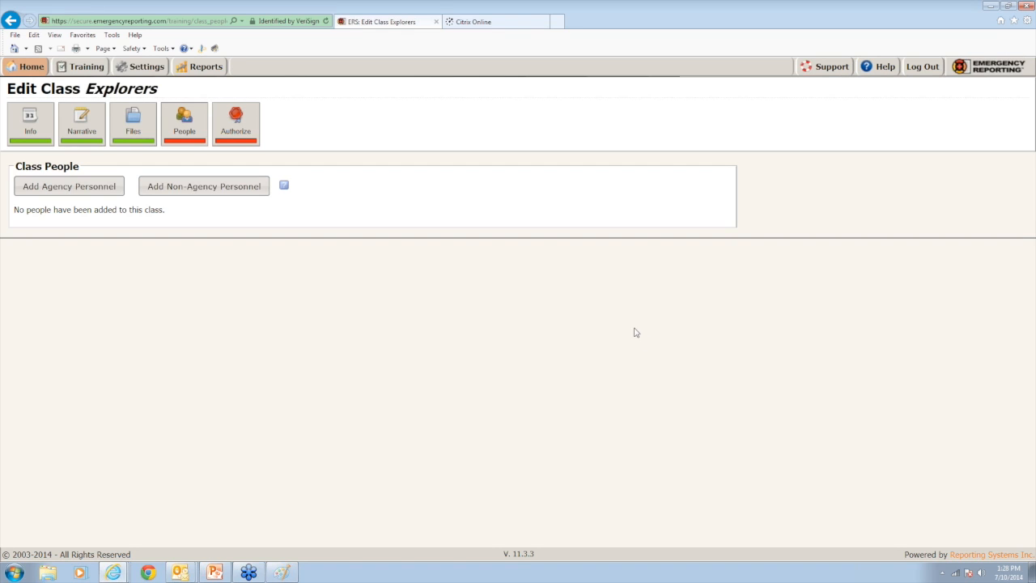
Create a class template named Test Template from scratch and set its class category to Fire Officer Training.
left_click(73, 70)
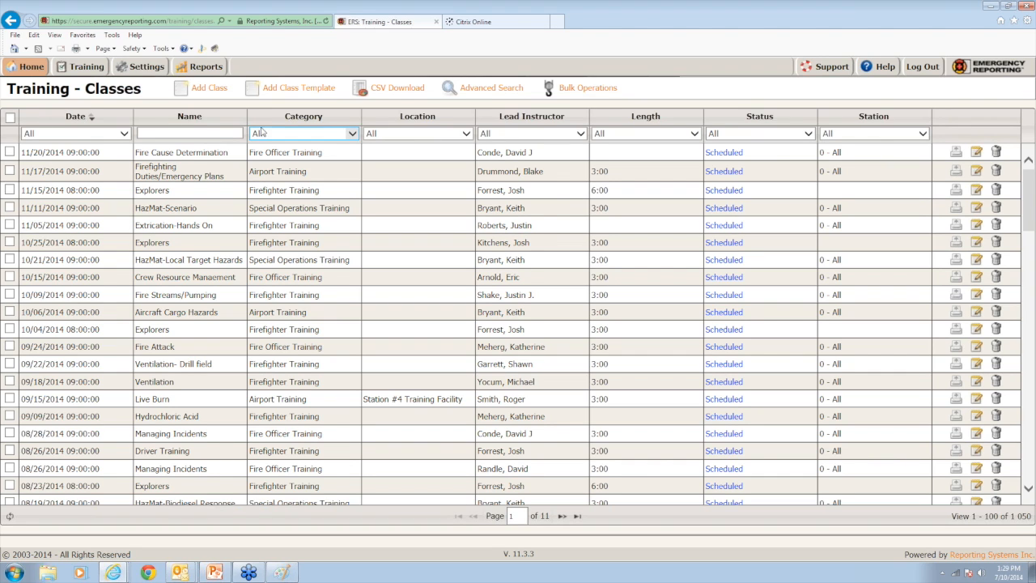
left_click(294, 96)
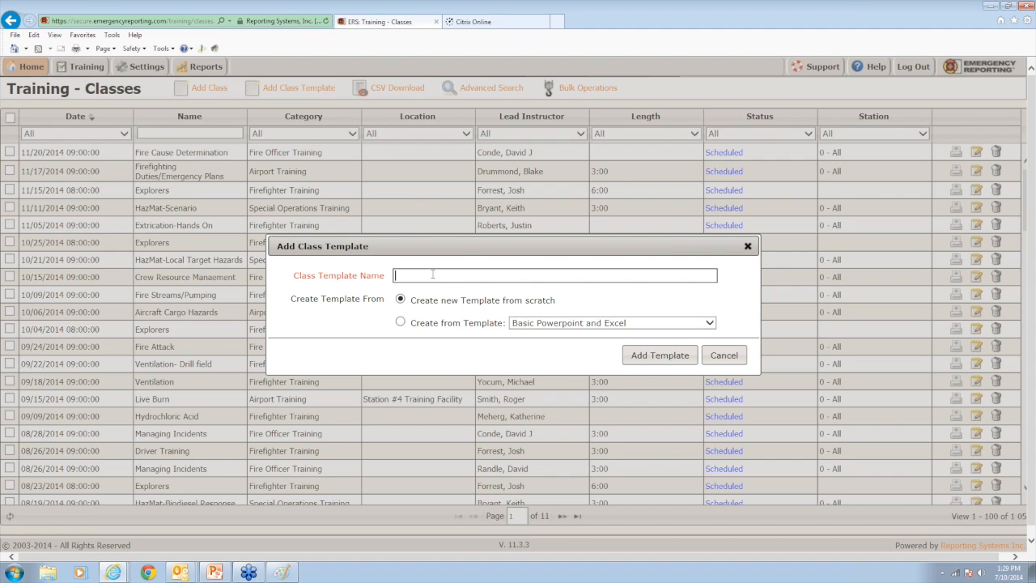
type("est Template")
left_click(653, 357)
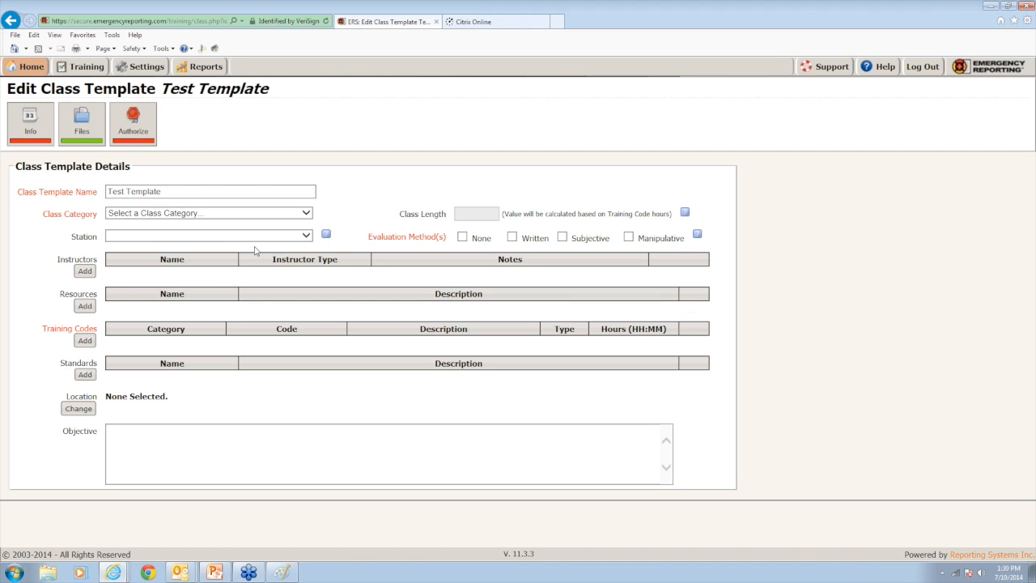
left_click(304, 215)
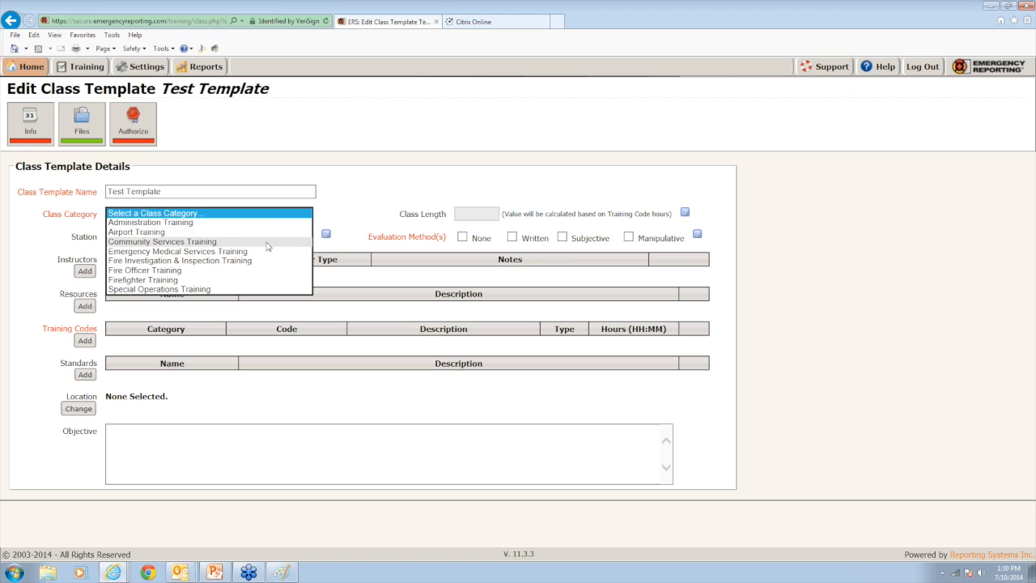
left_click(244, 271)
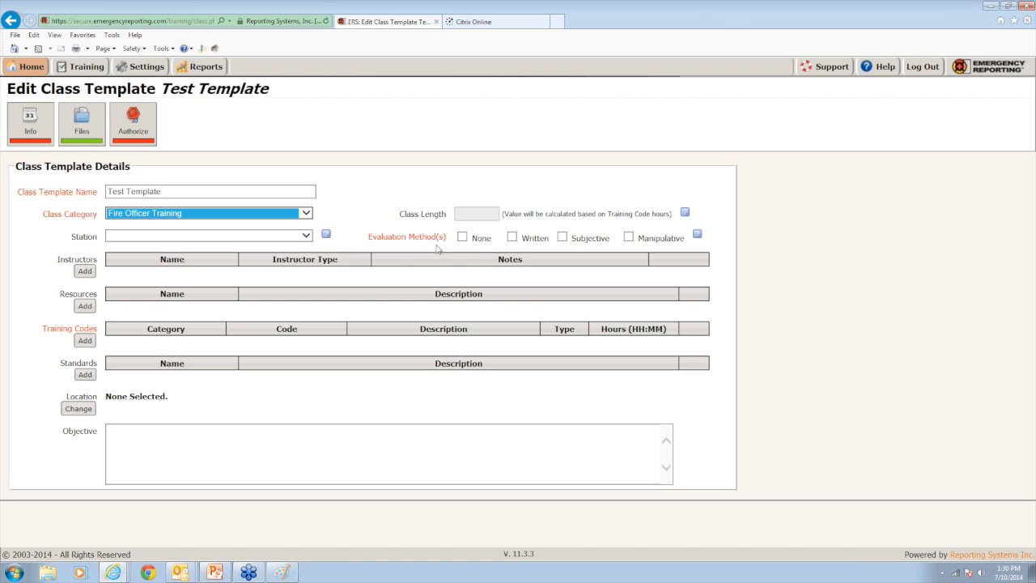
Set the template's evaluation method to Written and add the Officer Training code Reports and Records.
left_click(512, 237)
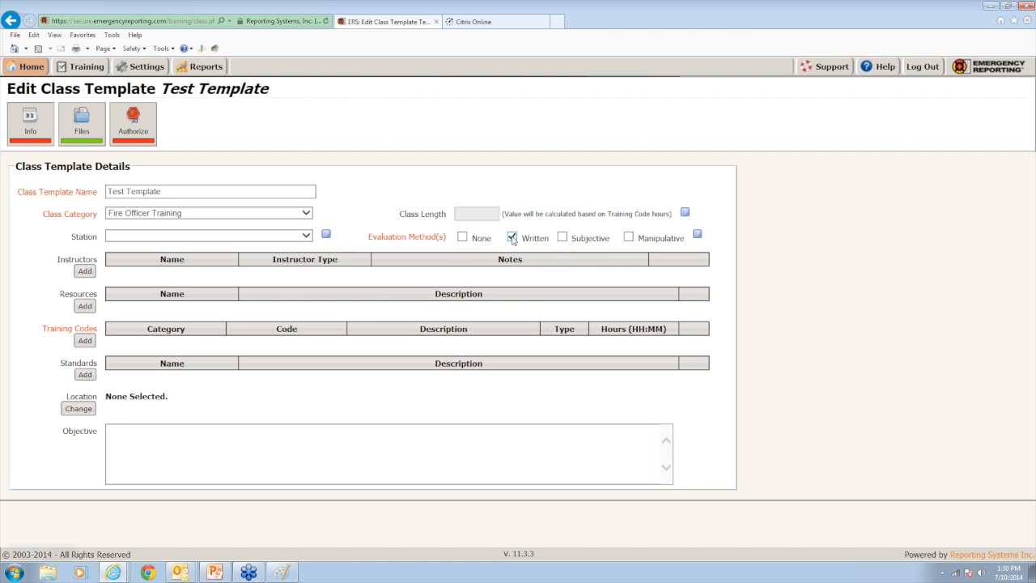
left_click(82, 341)
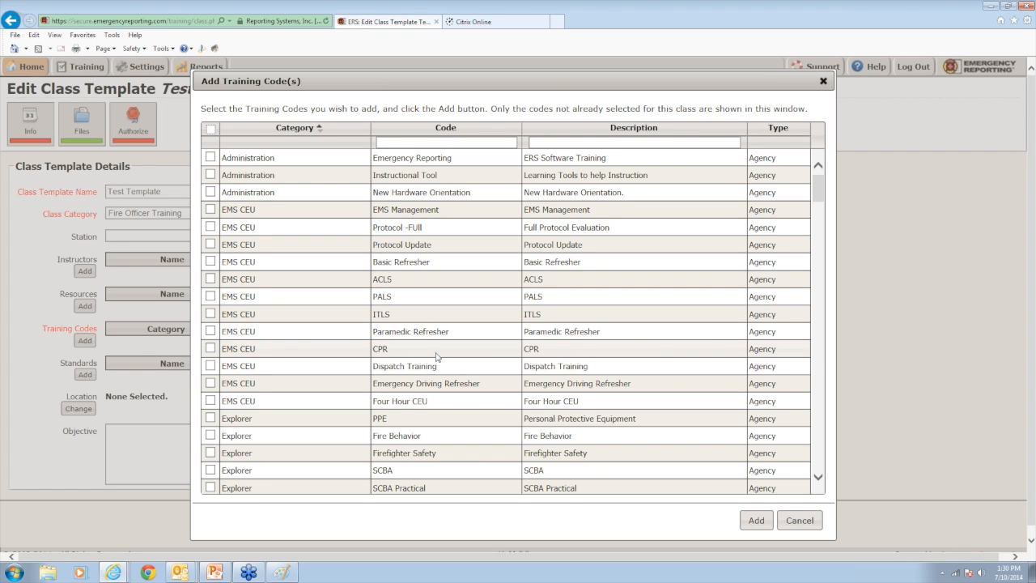
scroll(437, 349, "down", 6)
scroll(435, 348, "down", 4)
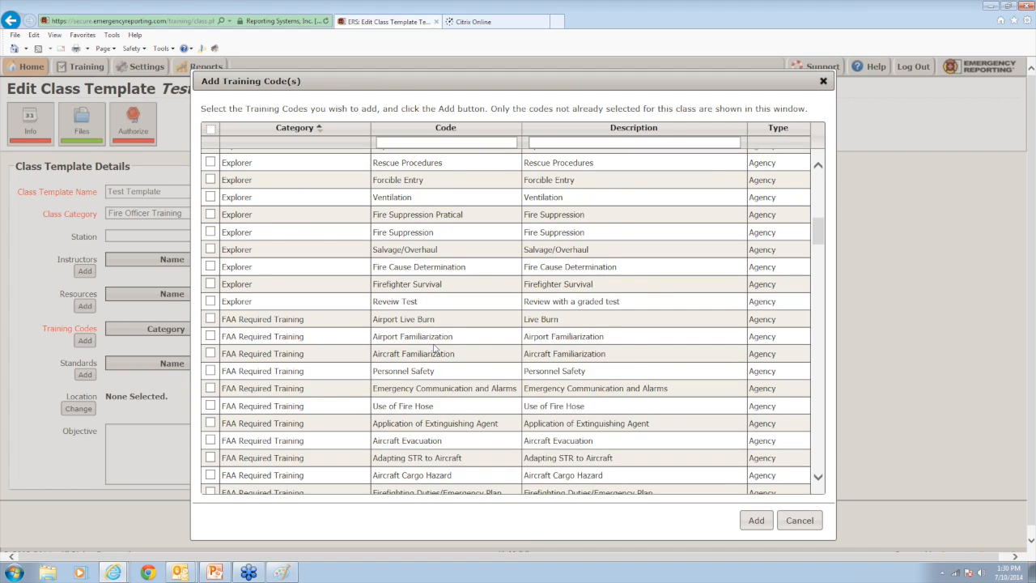
scroll(434, 348, "down", 10)
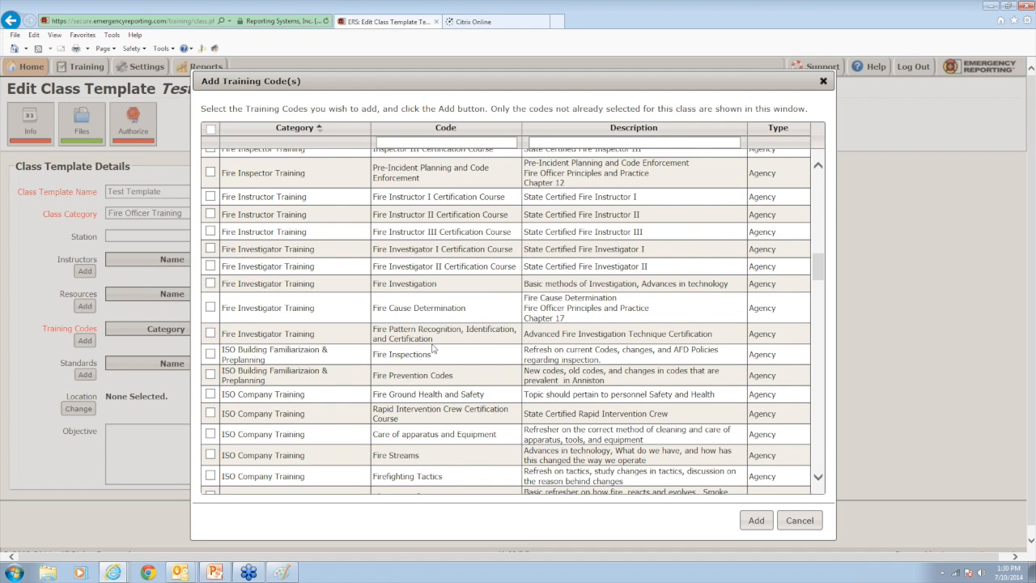
scroll(413, 342, "down", 1)
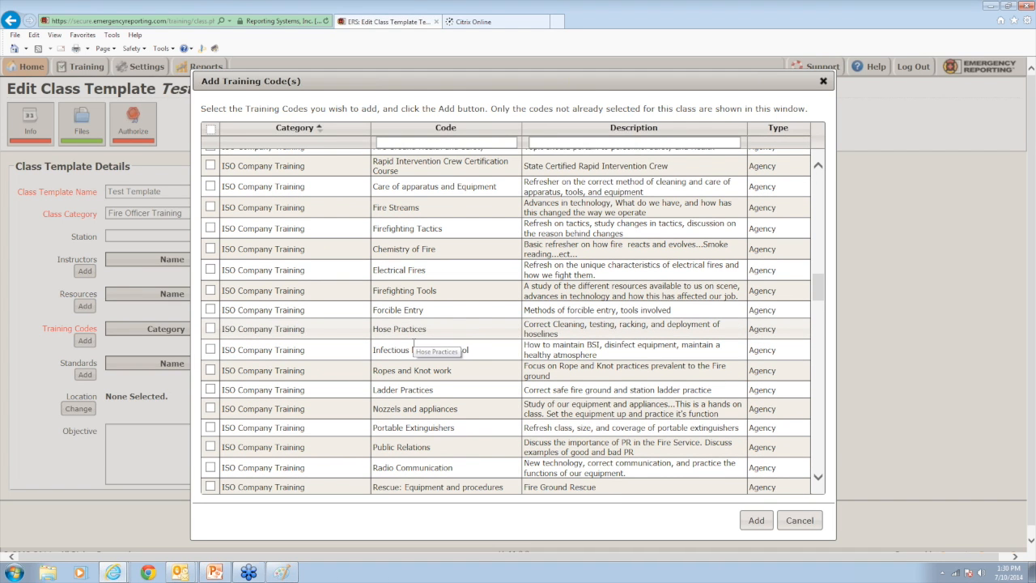
scroll(413, 344, "down", 10)
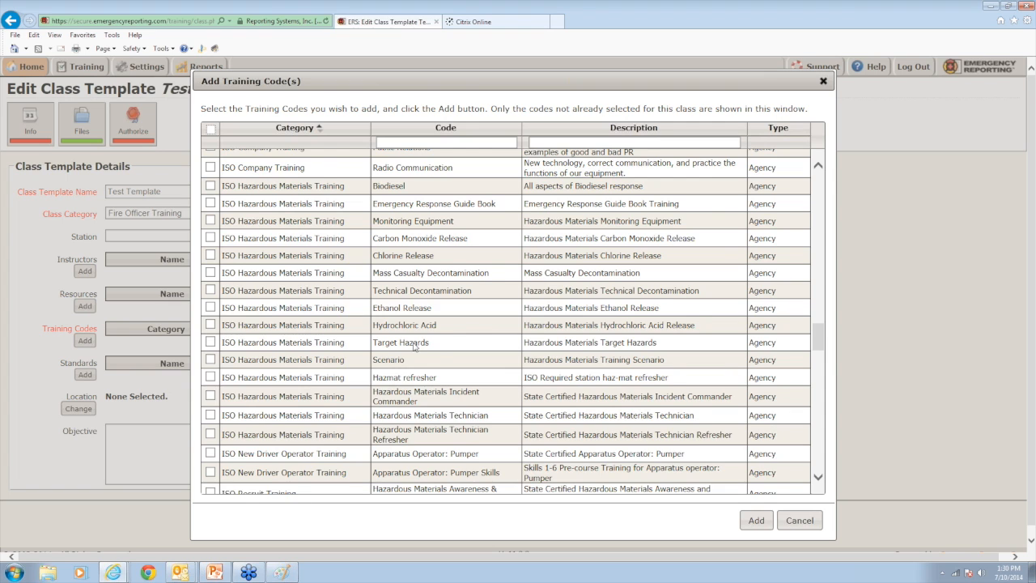
scroll(413, 344, "down", 10)
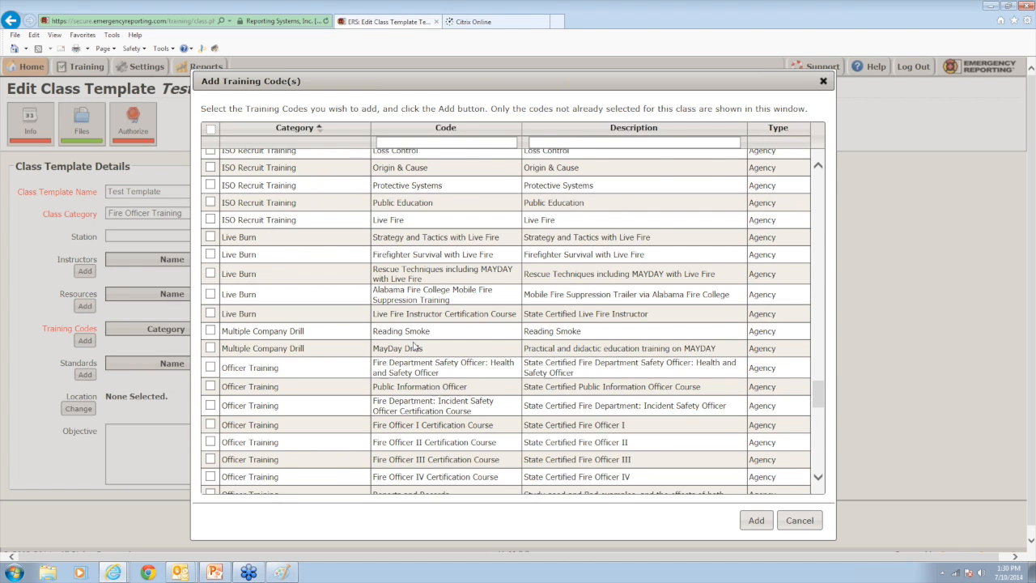
scroll(415, 346, "down", 1)
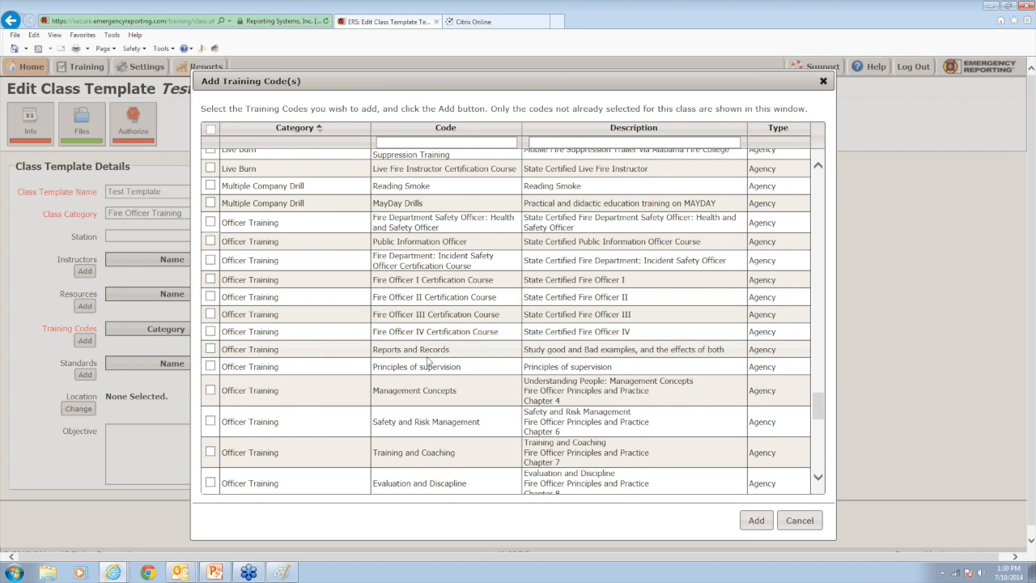
left_click(210, 349)
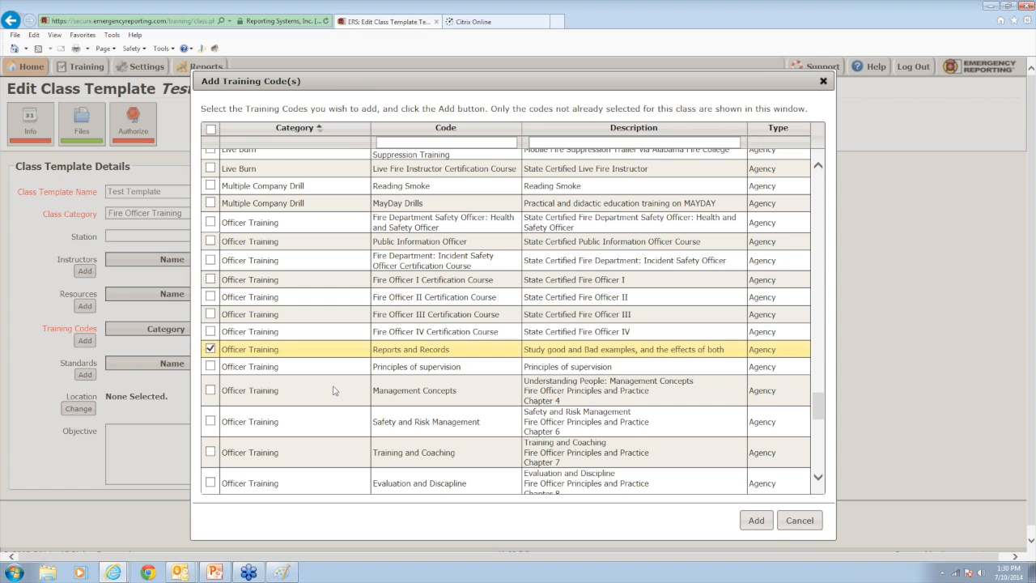
left_click(758, 523)
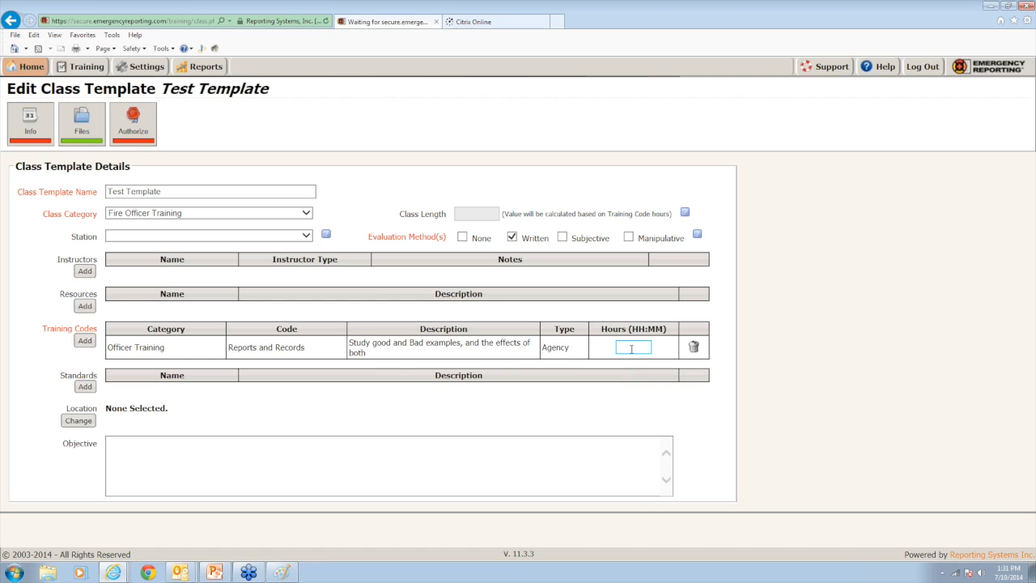
Set the hours of the Reports and Records training code to 2:00.
left_click(632, 348)
type("2:00")
left_click(85, 387)
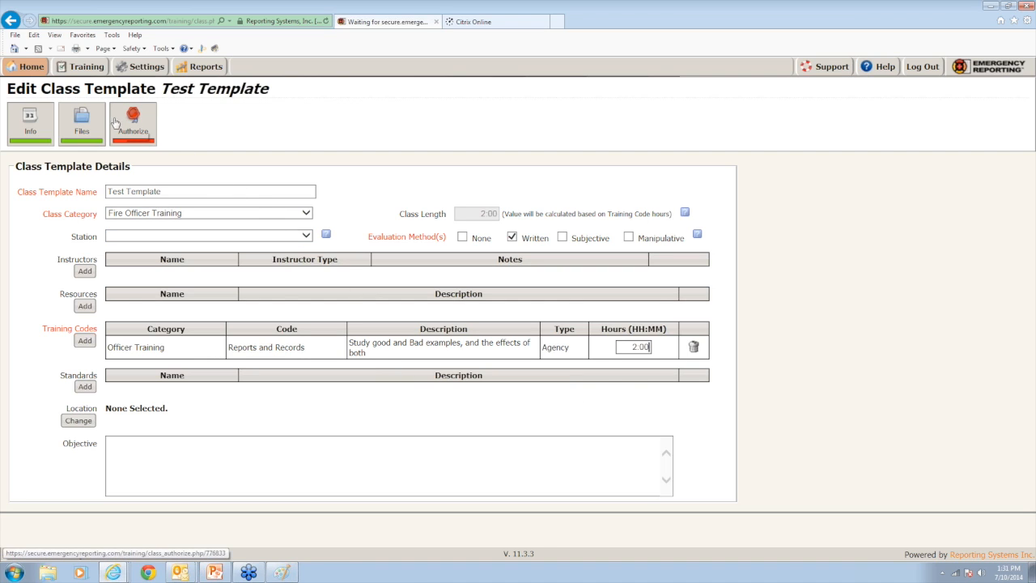
Attach the Fire Officer task sheet Safety and Risk Management Power Point to the template's files.
left_click(89, 124)
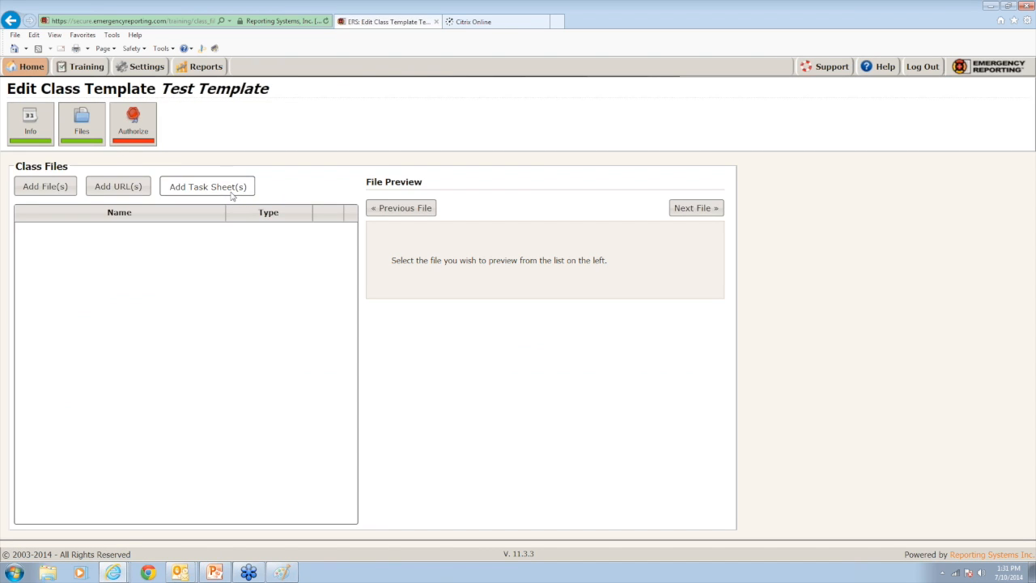
left_click(232, 190)
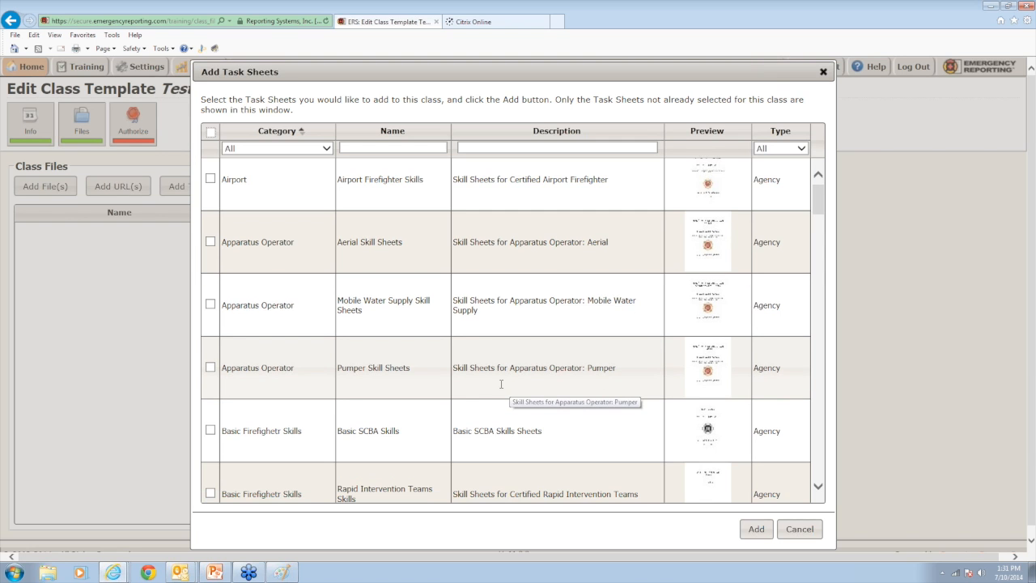
scroll(501, 384, "down", 10)
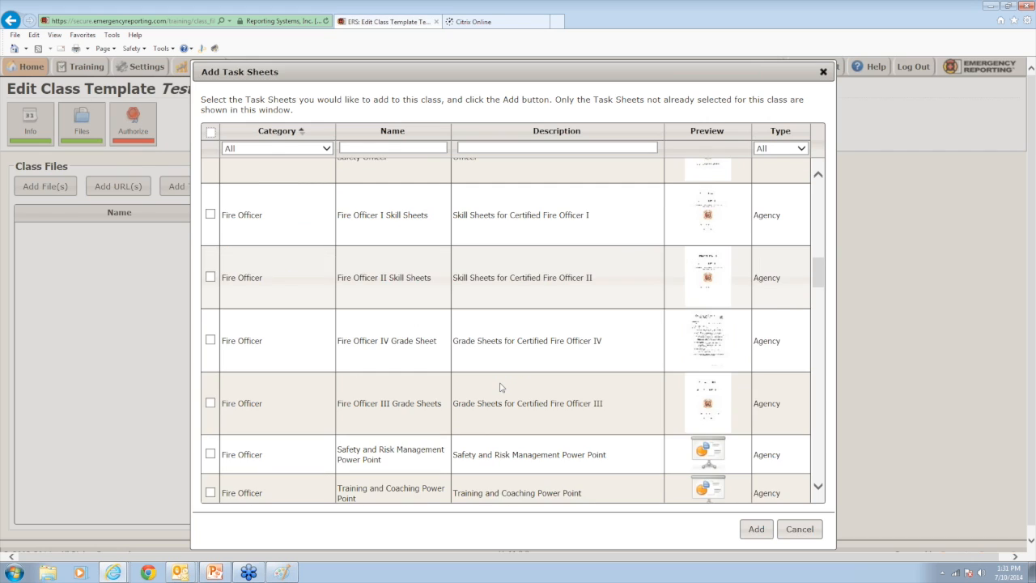
scroll(500, 387, "down", 3)
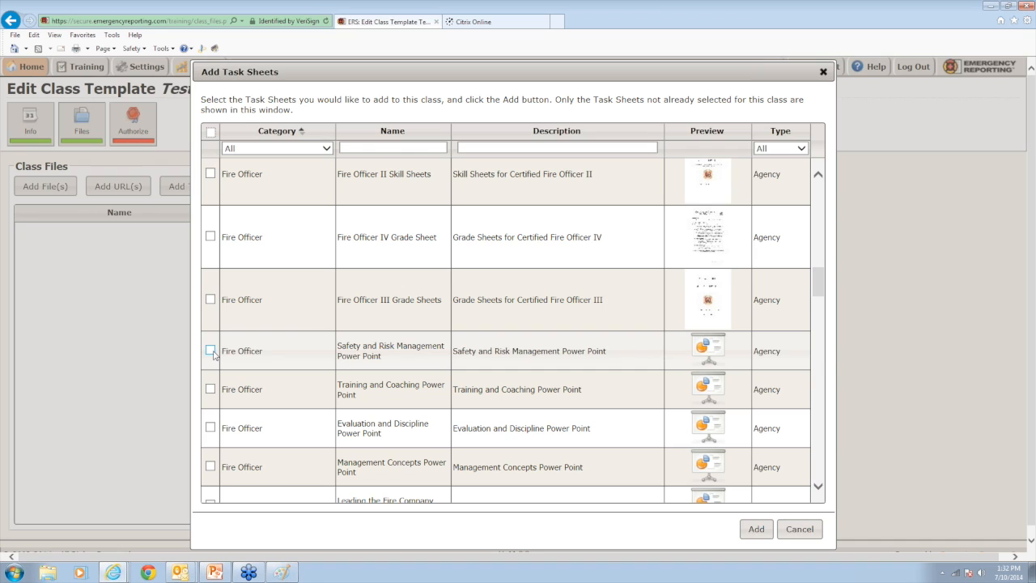
left_click(210, 351)
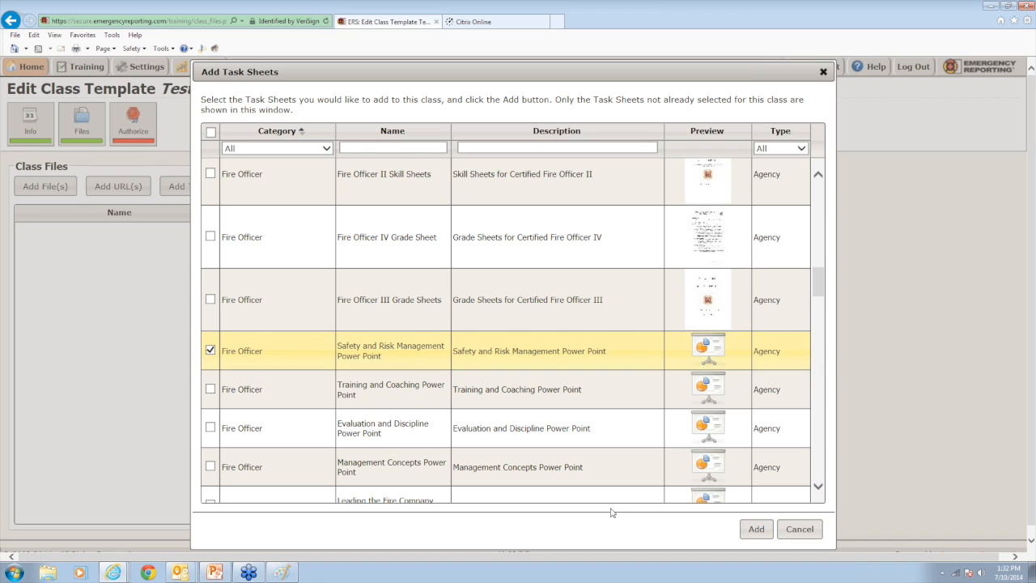
left_click(751, 531)
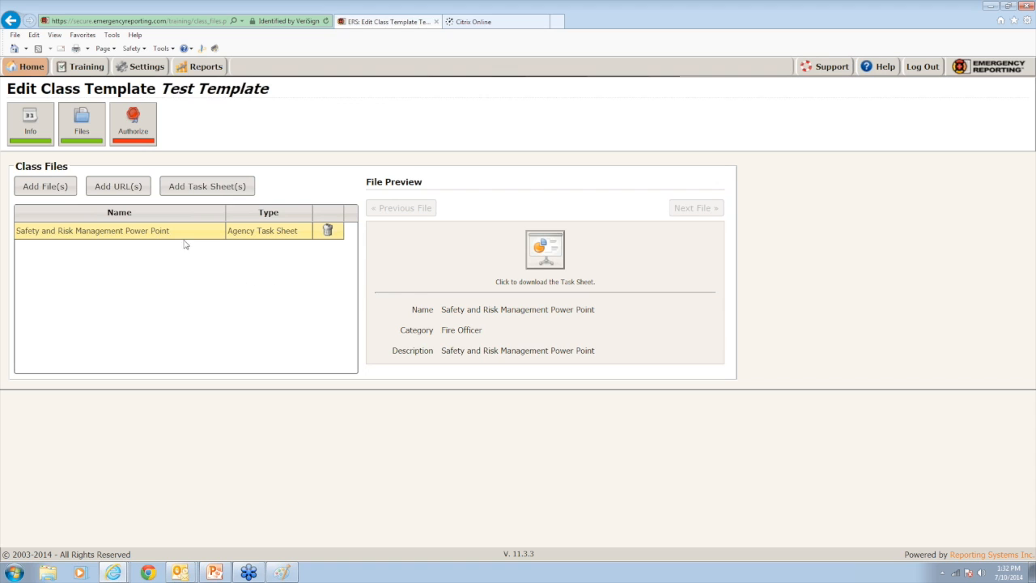
Authorize the class template by entering the account password and completing it as both Complete and Reviewed.
left_click(142, 136)
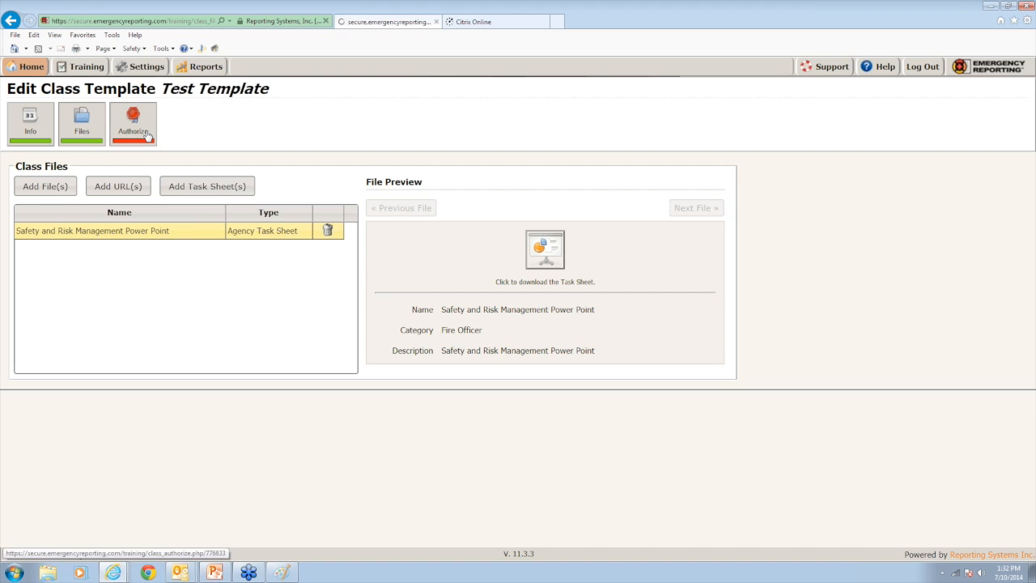
left_click(142, 210)
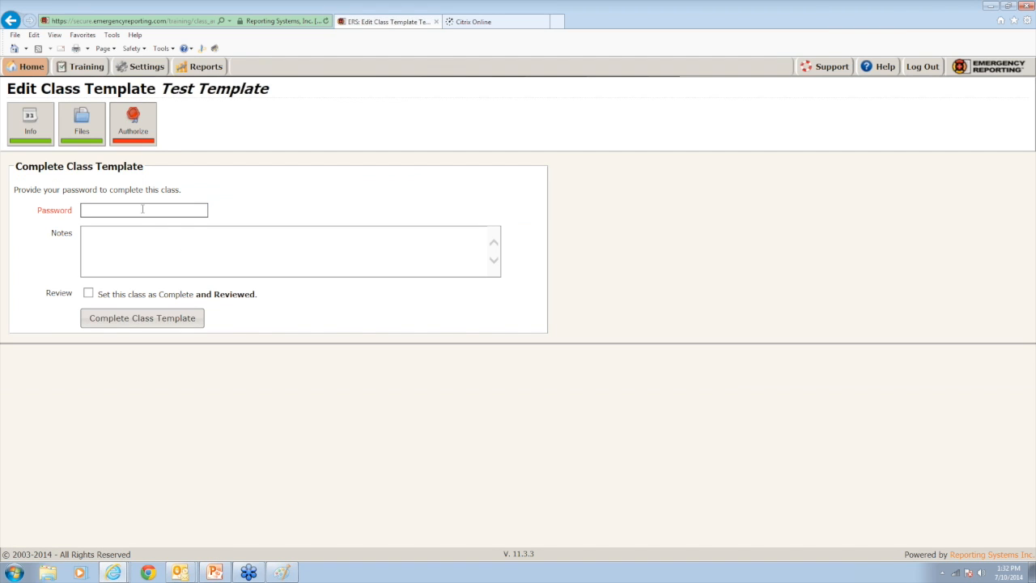
type("••••••")
left_click(88, 293)
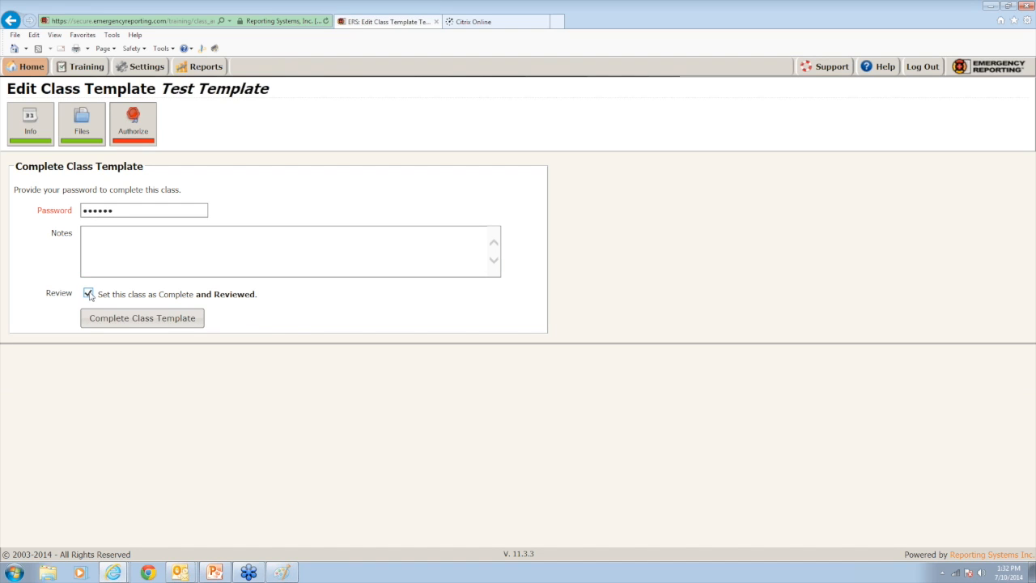
left_click(113, 323)
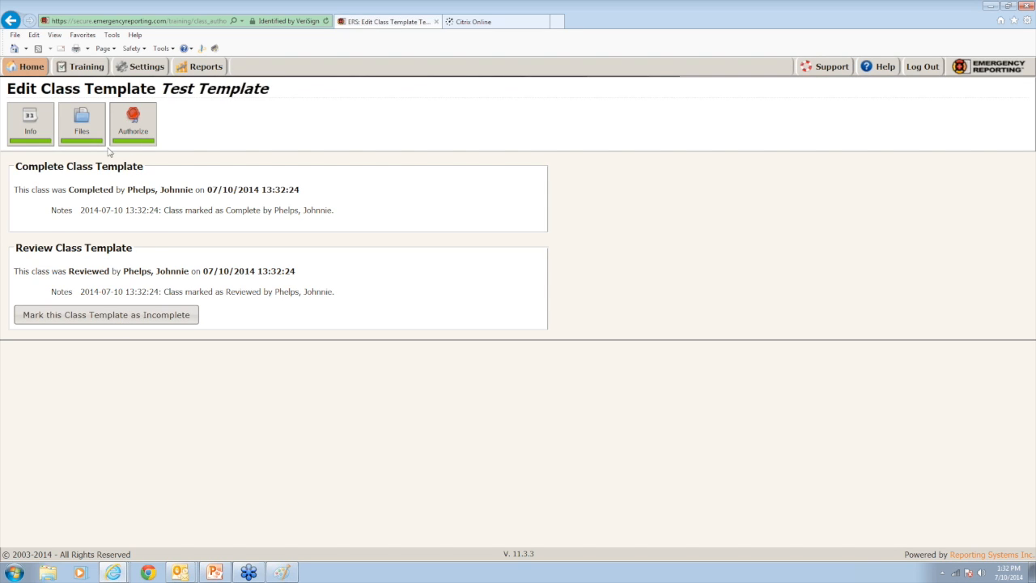
Return to the home page and look through the enrolled, instructed, overdue and open training classes in the daybook notifications.
left_click(96, 106)
left_click(30, 72)
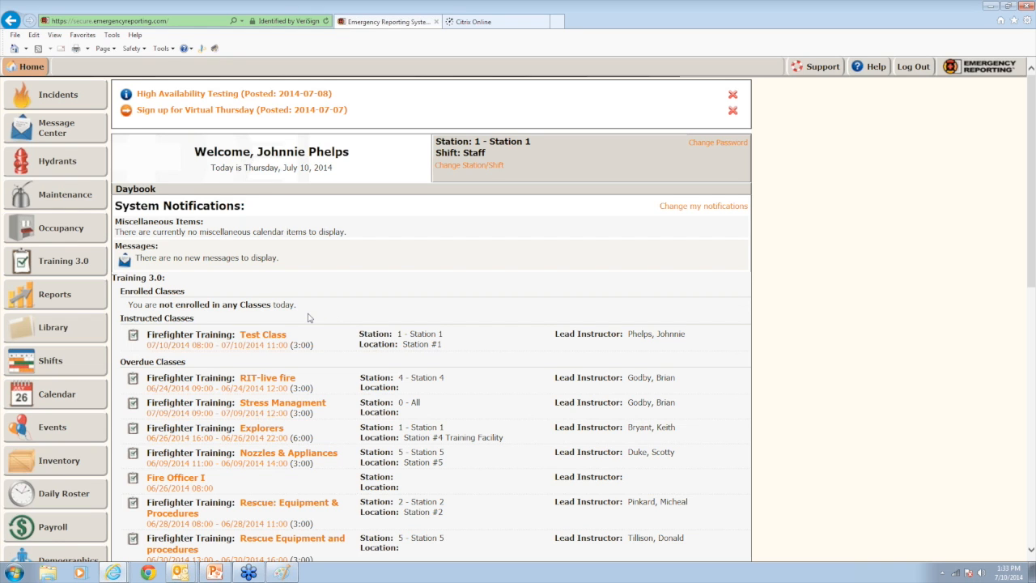
scroll(307, 318, "down", 1)
scroll(308, 313, "down", 1)
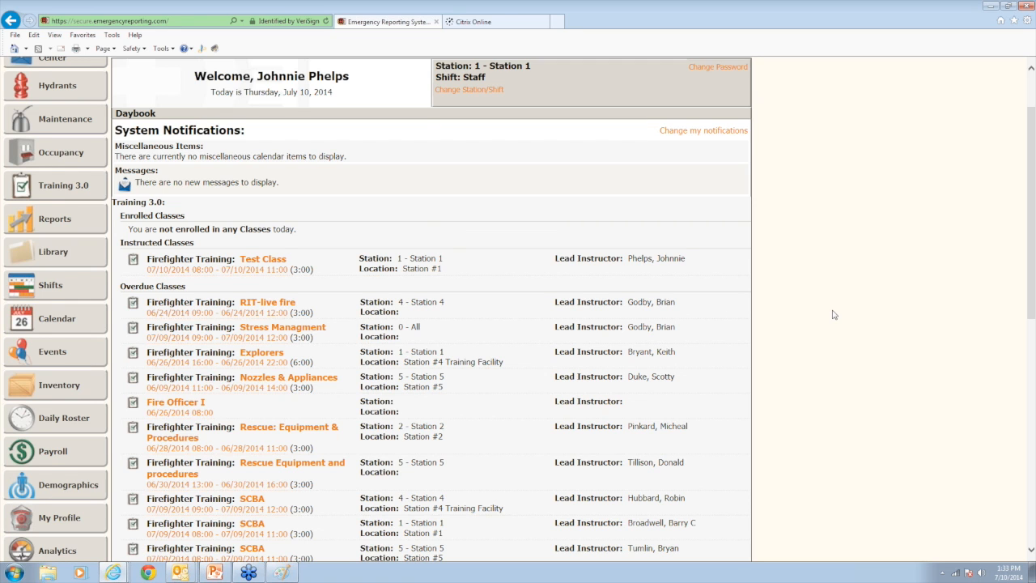
scroll(830, 316, "down", 1)
scroll(827, 318, "down", 3)
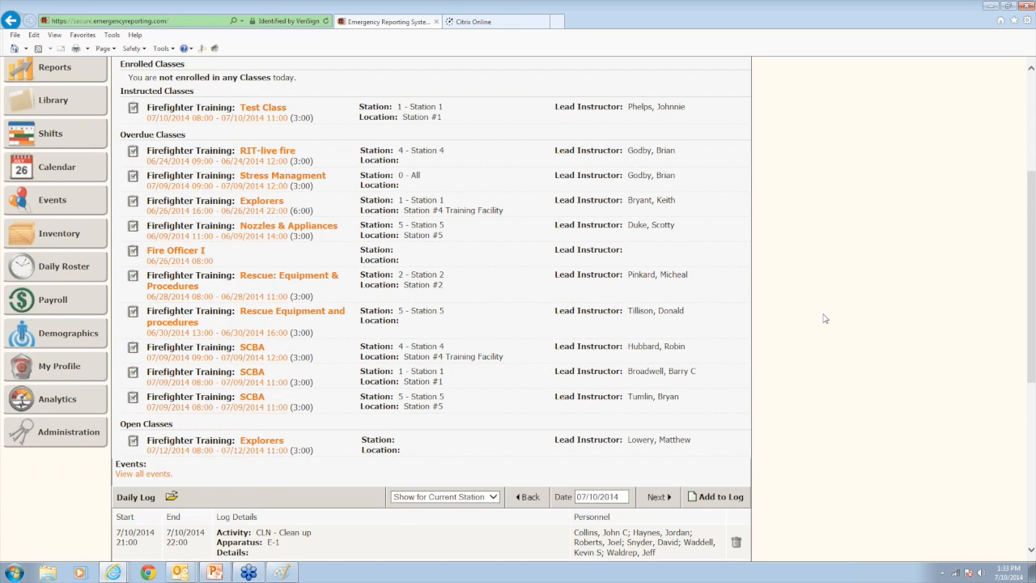
scroll(822, 319, "up", 3)
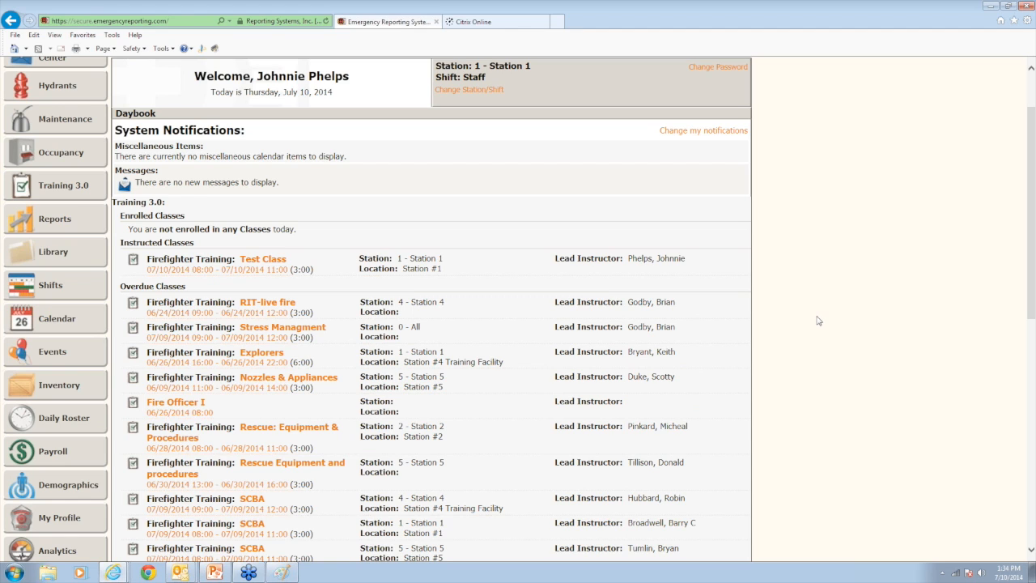
Open the system notification options and turn off the display of Training 3.0 classes.
left_click(697, 132)
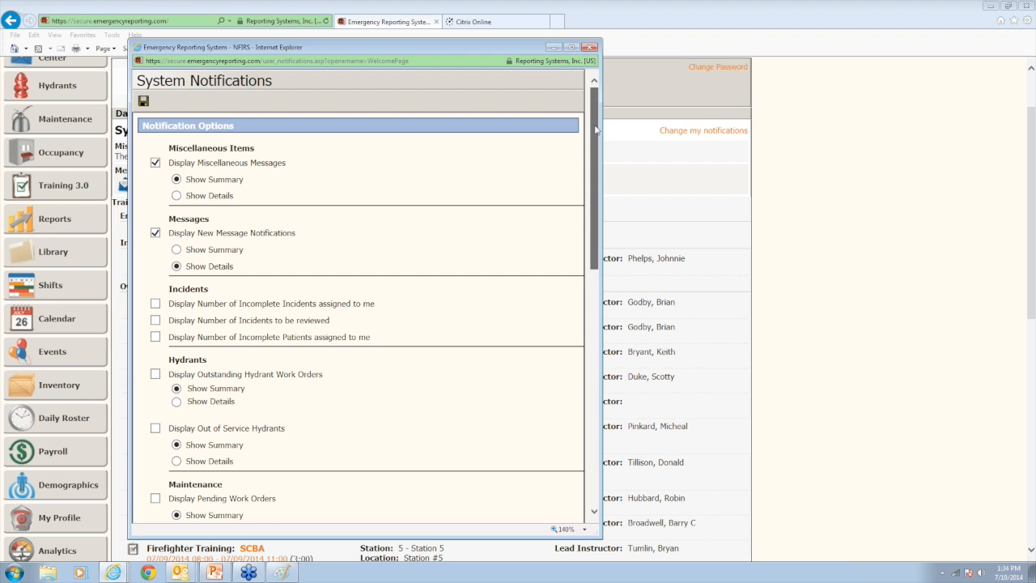
left_click_drag(595, 129, 583, 372)
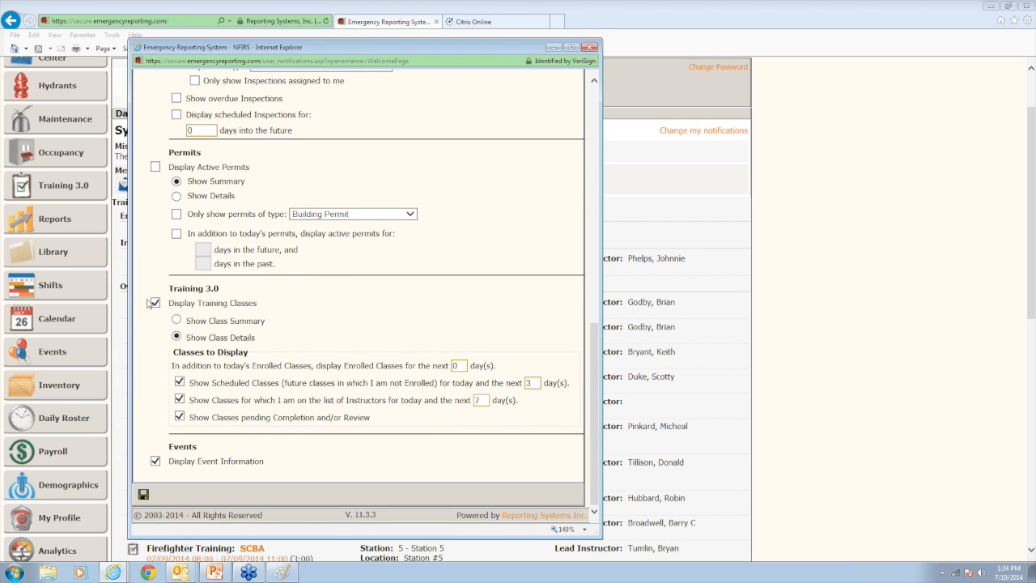
left_click(155, 303)
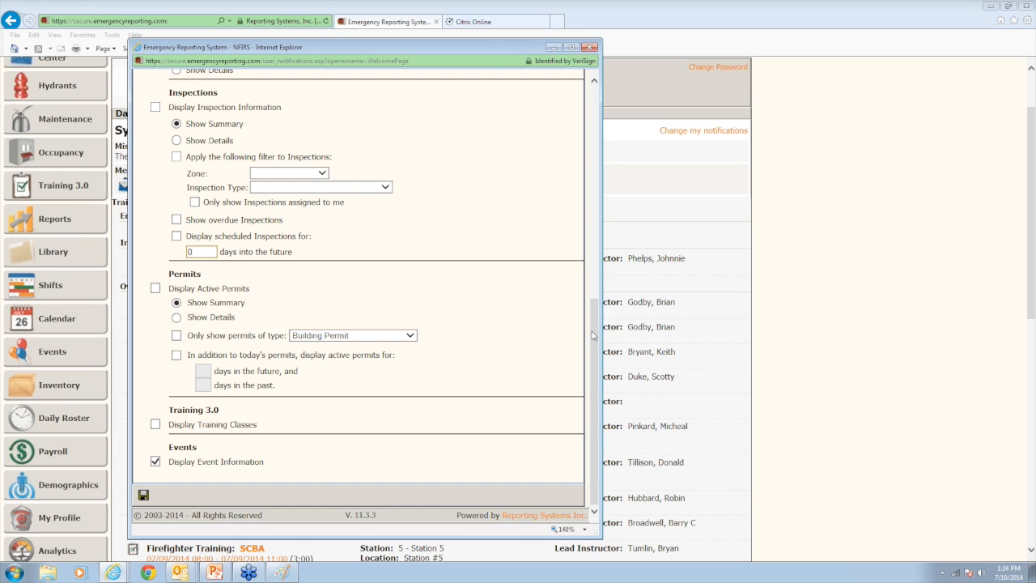
Turn on inspection information in the notifications, shown as details and including overdue inspections.
left_click_drag(593, 335, 592, 301)
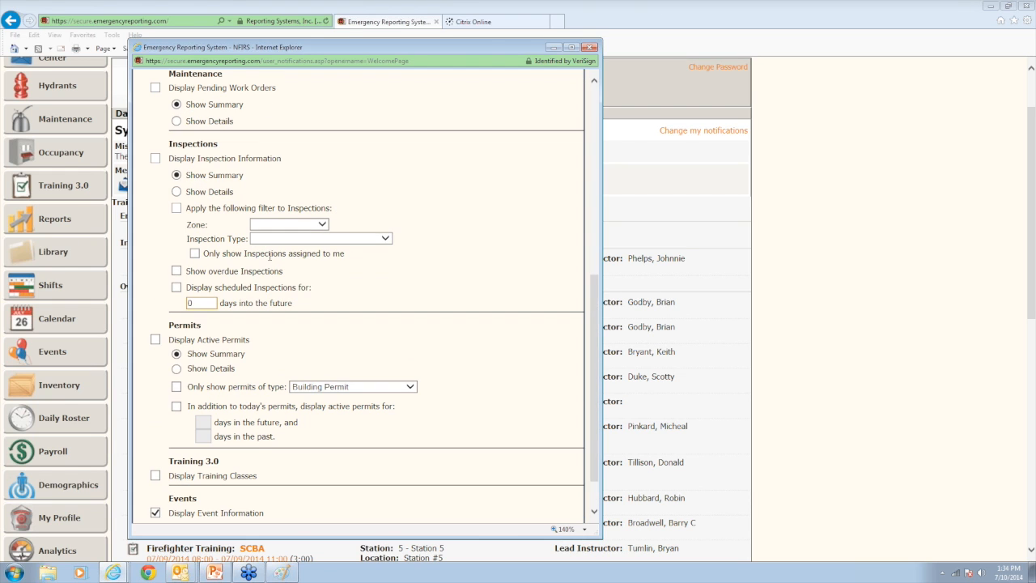
left_click(155, 159)
left_click(177, 193)
left_click(176, 271)
Turn on active permits in the notifications, shown as details, and choose Burn Permit as the permit type.
left_click(155, 340)
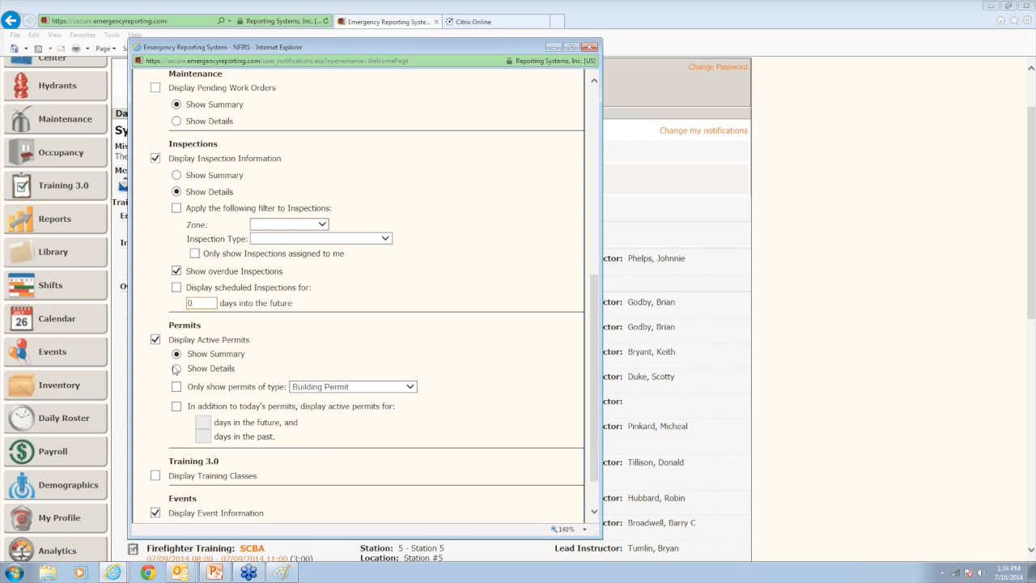
left_click(177, 369)
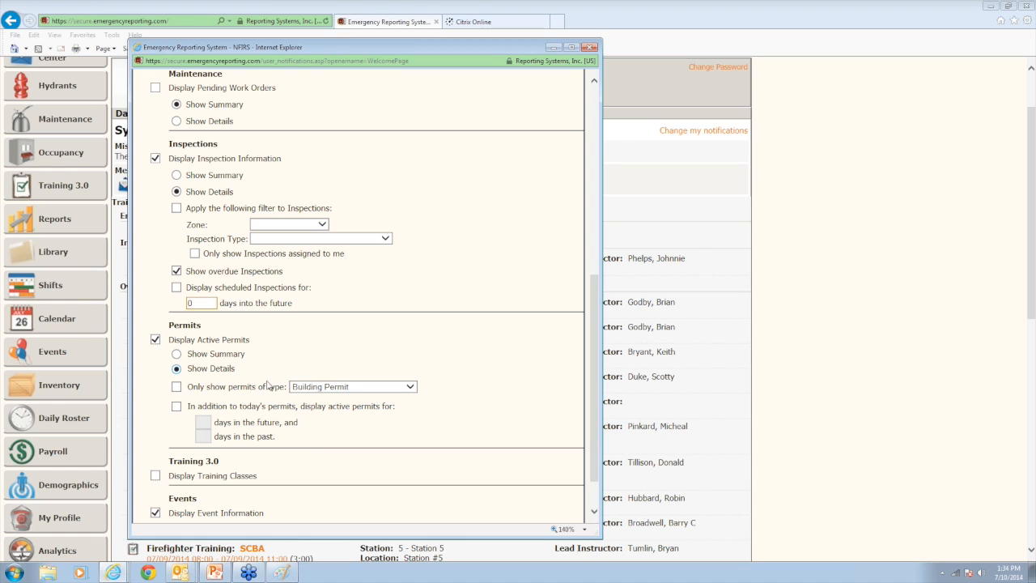
left_click(411, 387)
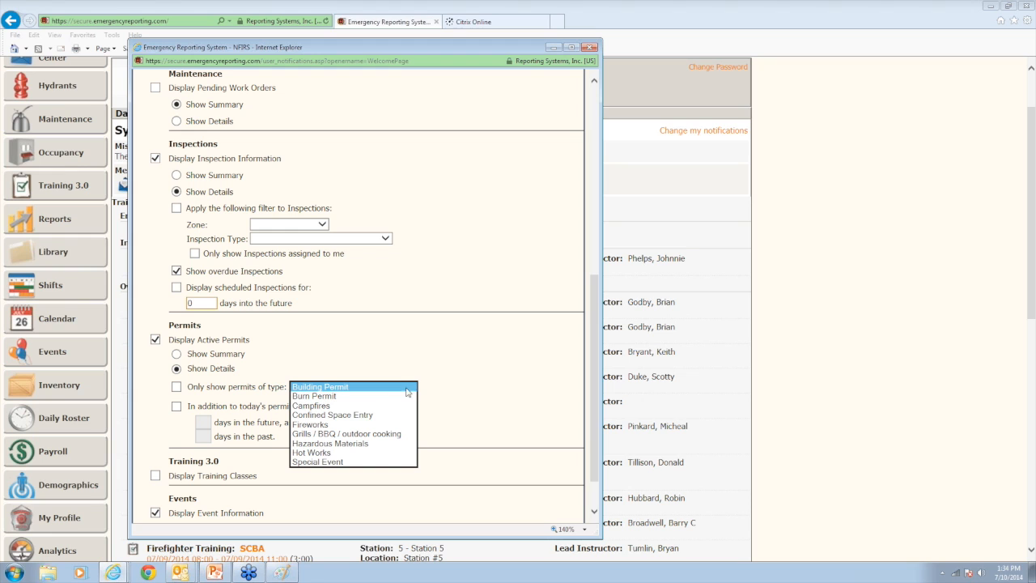
left_click(345, 396)
left_click(510, 402)
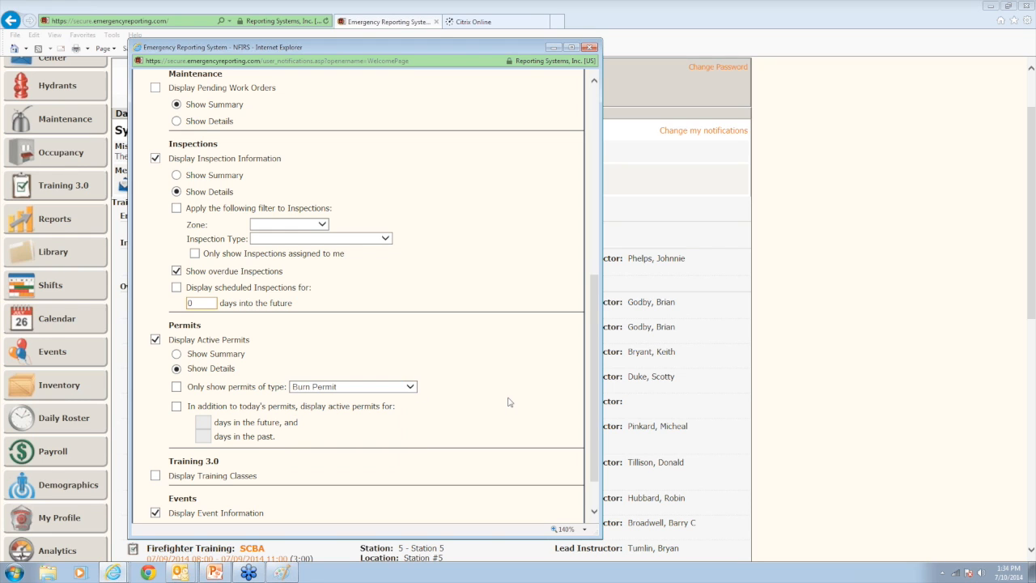
Include active permits beyond today's in the permit notifications, reaching 10 days into the past.
scroll(510, 402, "down", 1)
scroll(510, 403, "down", 1)
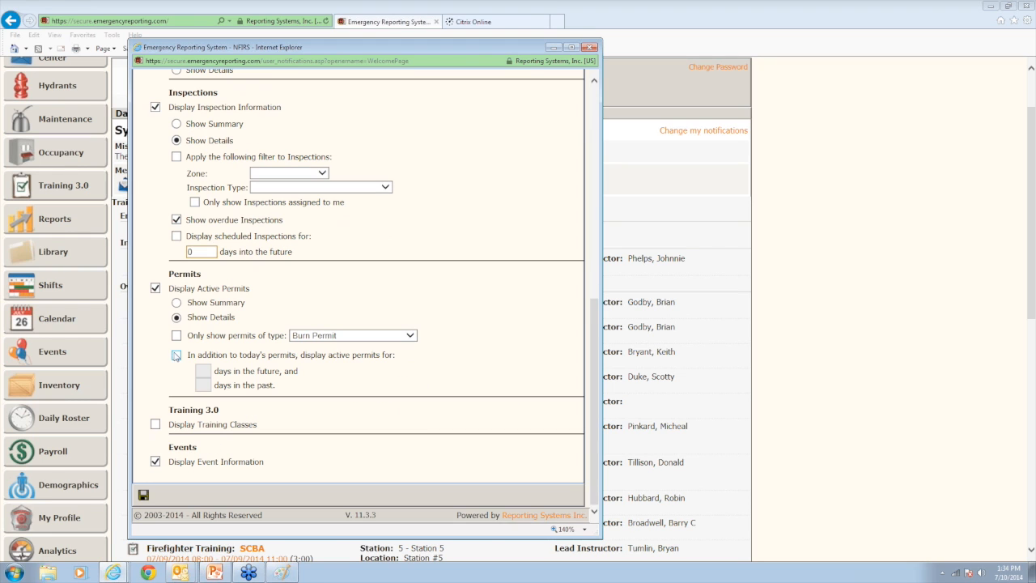
left_click(176, 356)
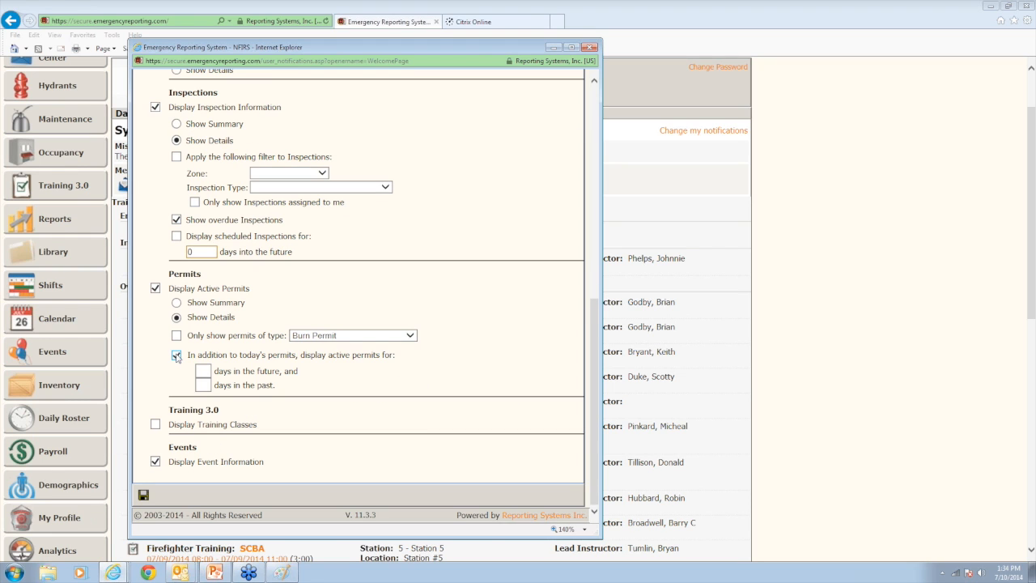
left_click(205, 386)
type("10")
scroll(323, 453, "up", 2)
scroll(317, 442, "down", 2)
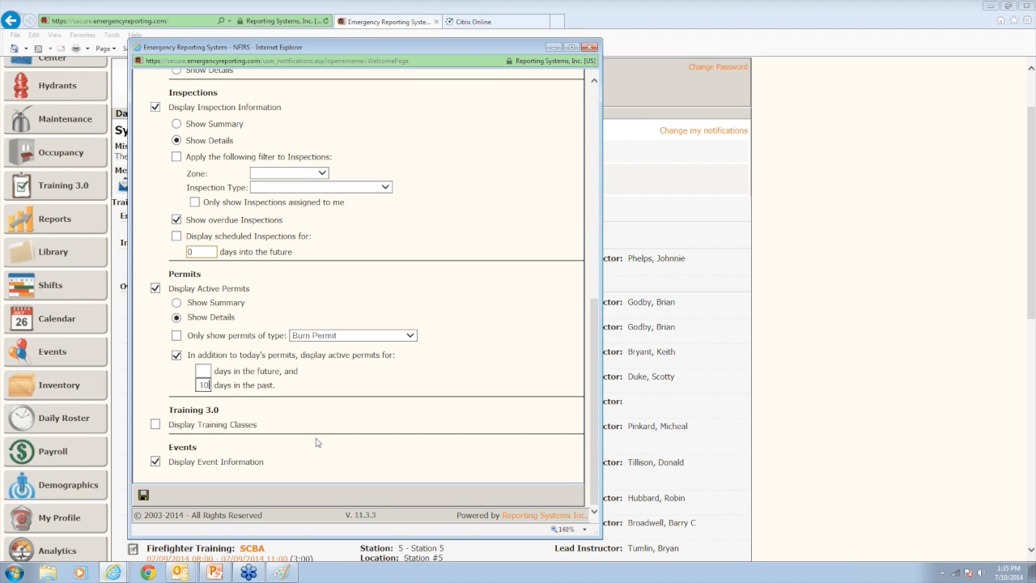
Examine the Training 3.0 class display options, leave training classes switched off and save the notification settings.
left_click(155, 424)
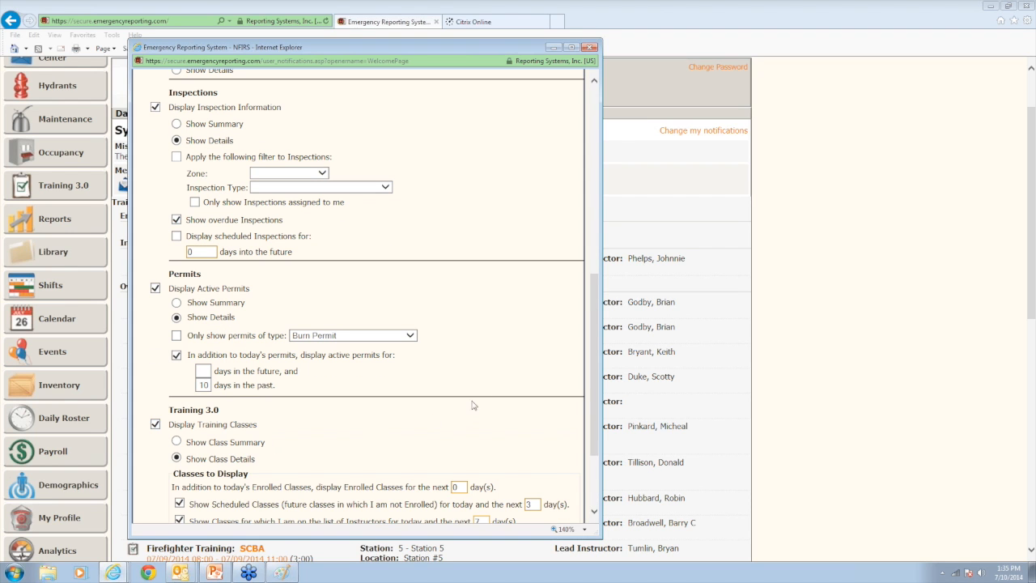
scroll(478, 348, "down", 3)
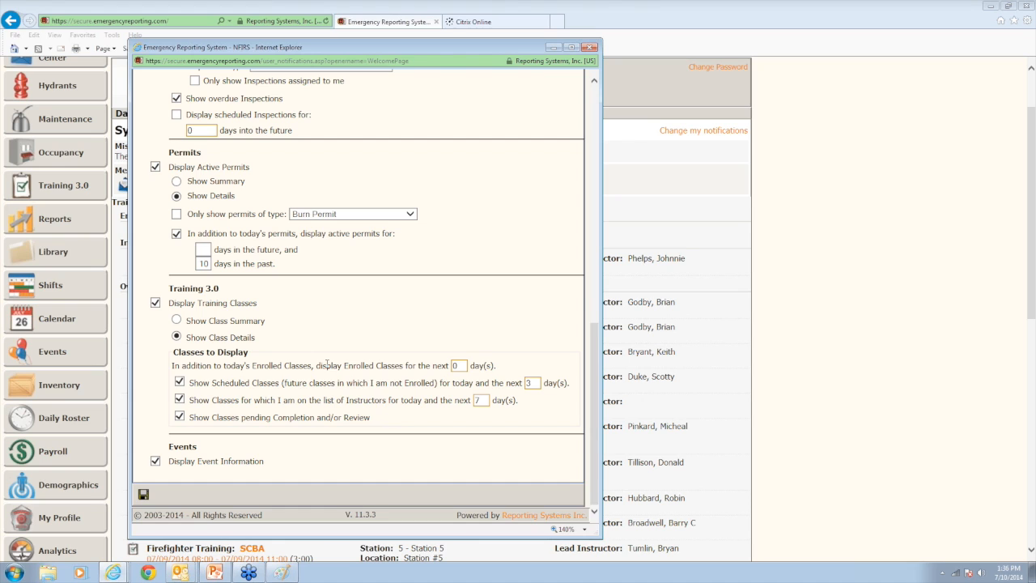
left_click(155, 304)
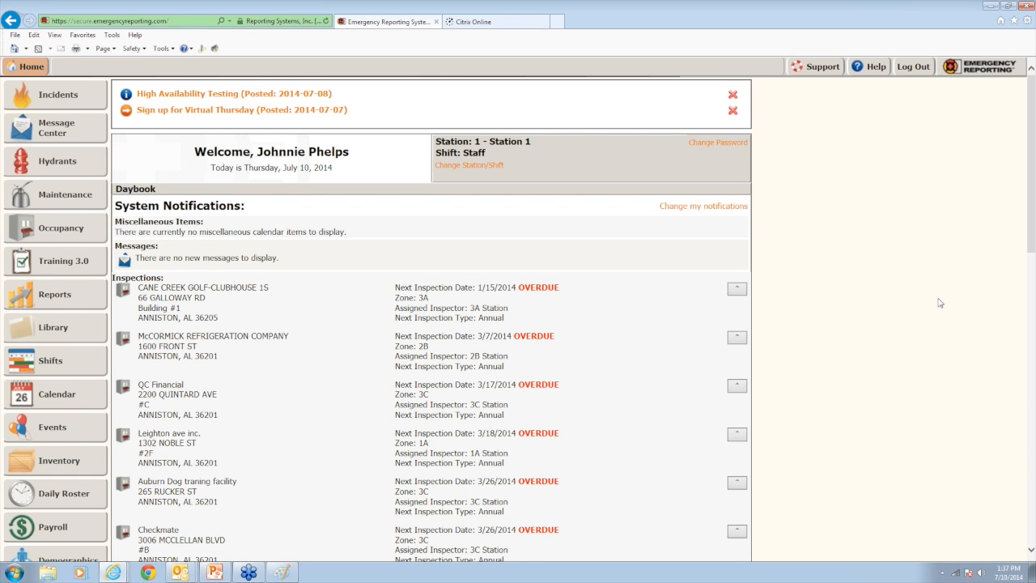
Look through the overdue inspections and the permits listed in the home page notifications.
scroll(821, 296, "down", 2)
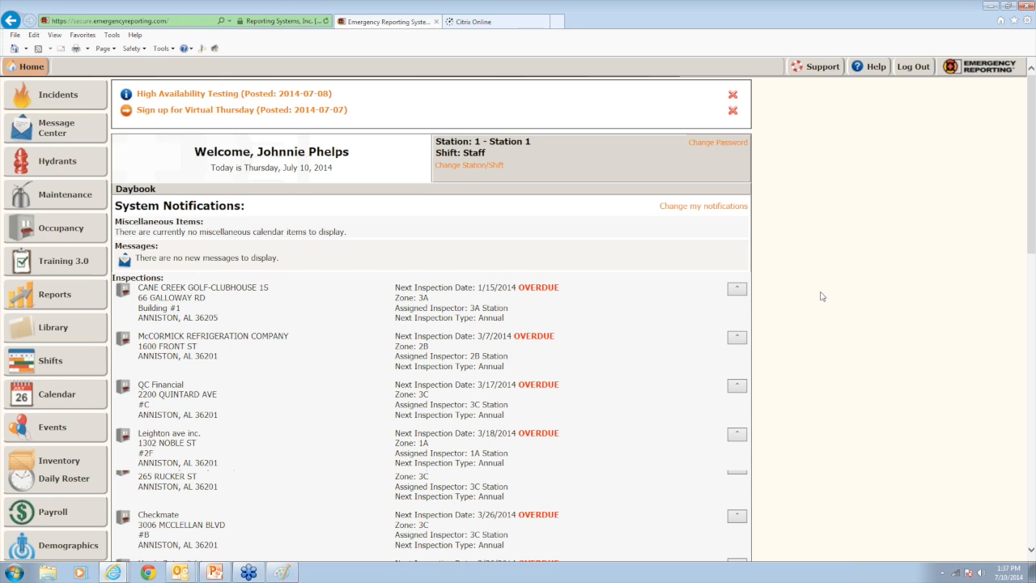
scroll(822, 299, "down", 1)
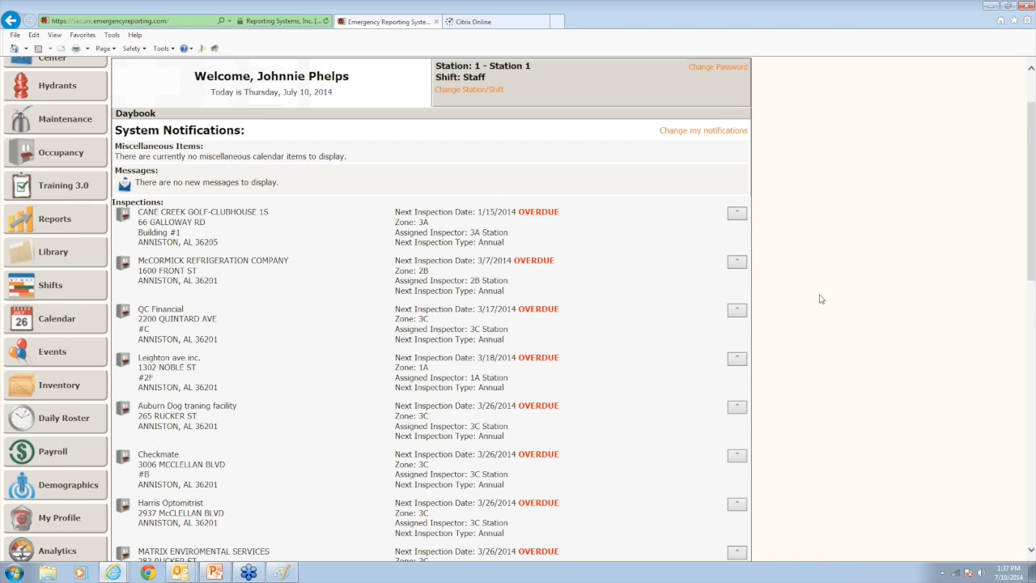
scroll(819, 298, "down", 2)
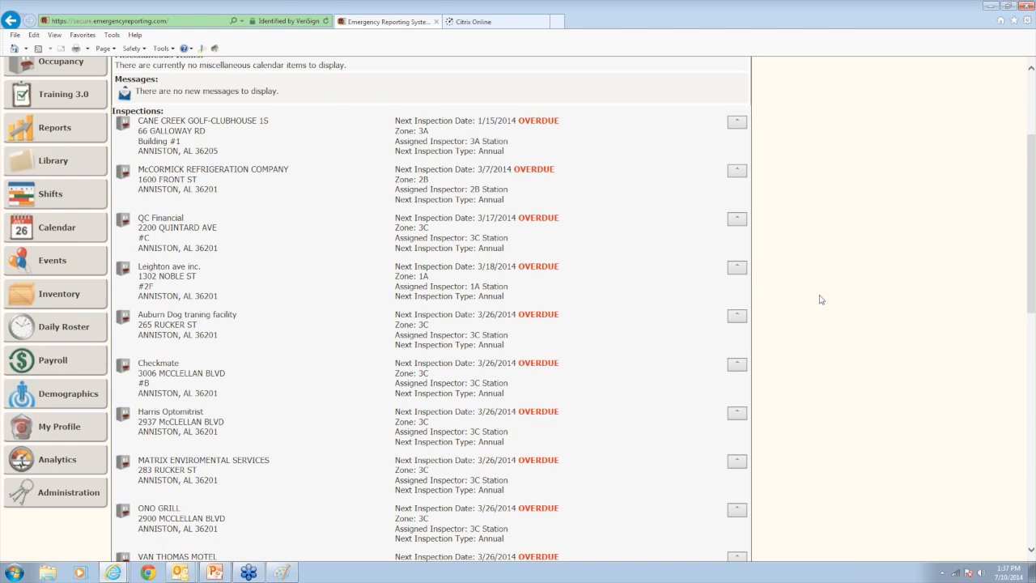
scroll(820, 300, "down", 3)
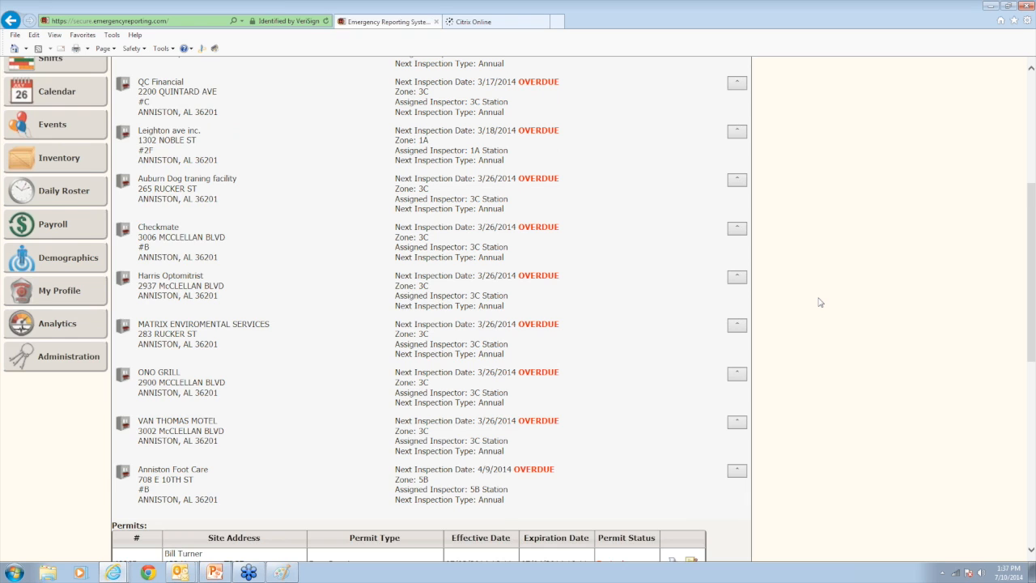
scroll(820, 302, "down", 2)
scroll(820, 303, "down", 3)
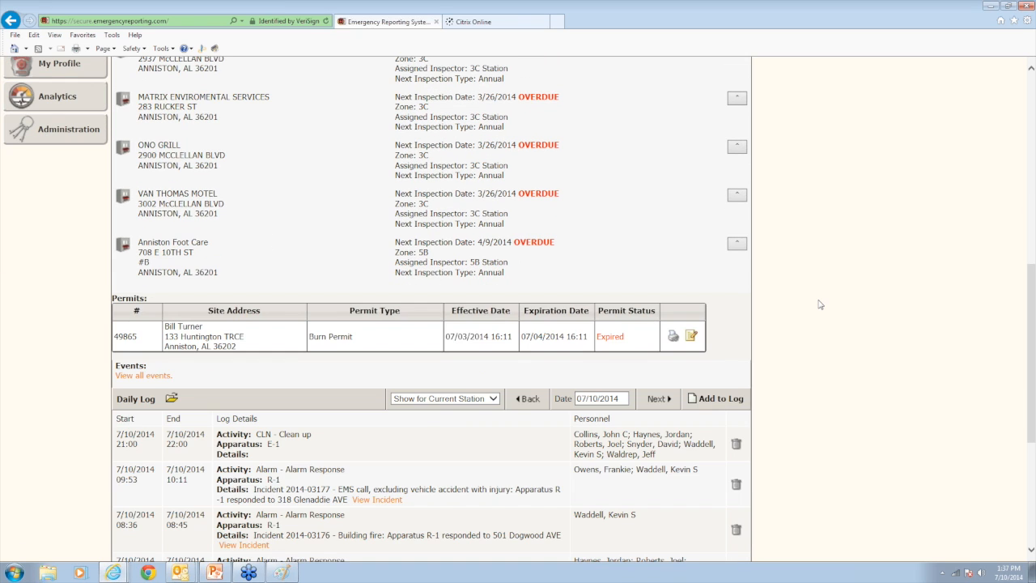
scroll(820, 305, "up", 2)
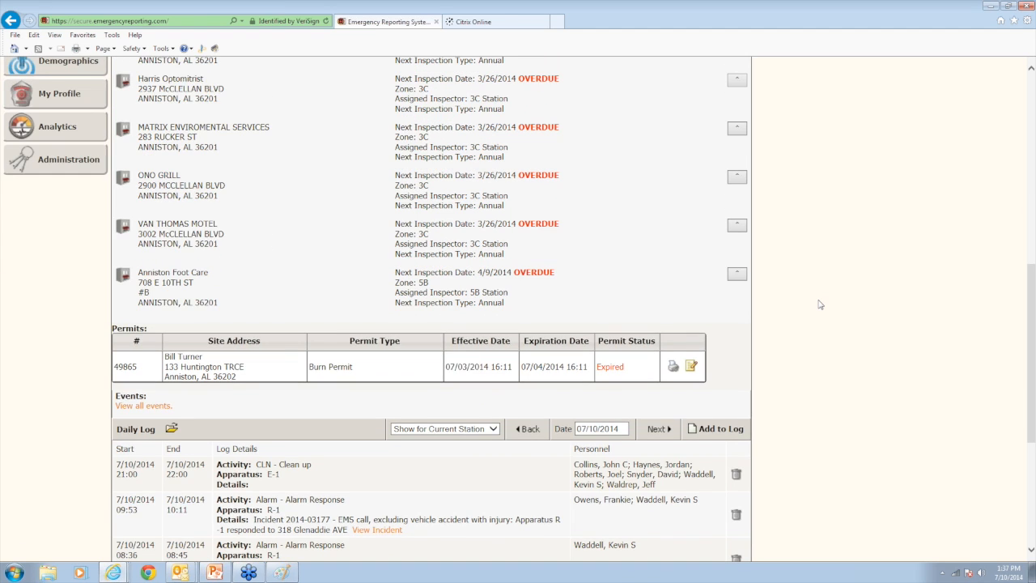
scroll(820, 304, "up", 3)
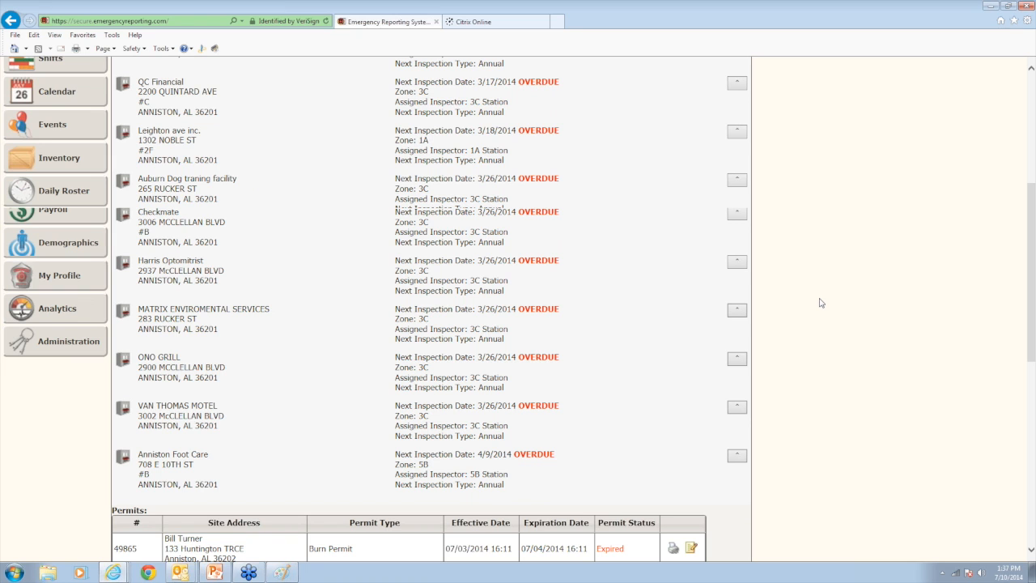
scroll(820, 303, "up", 2)
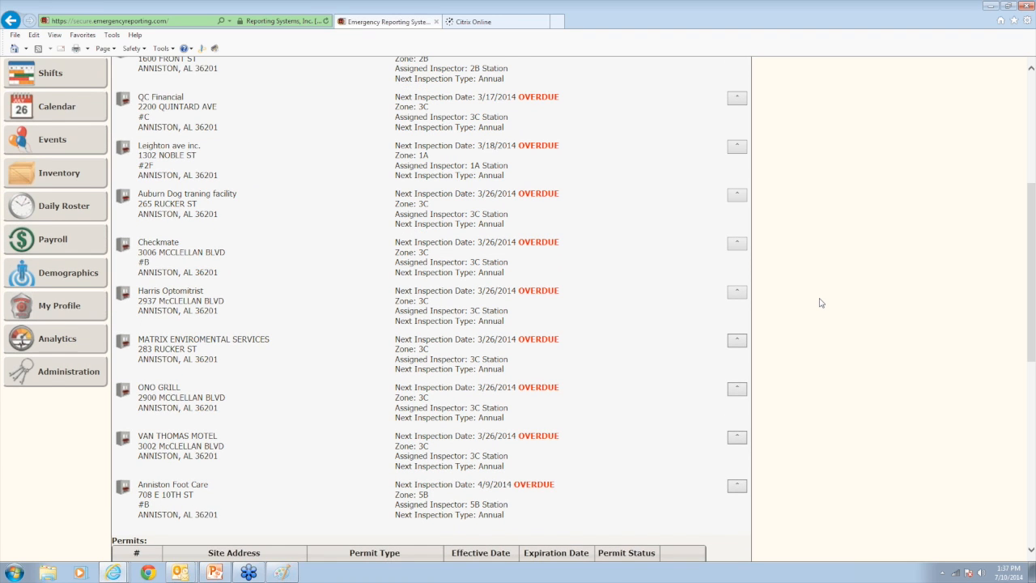
scroll(820, 303, "up", 5)
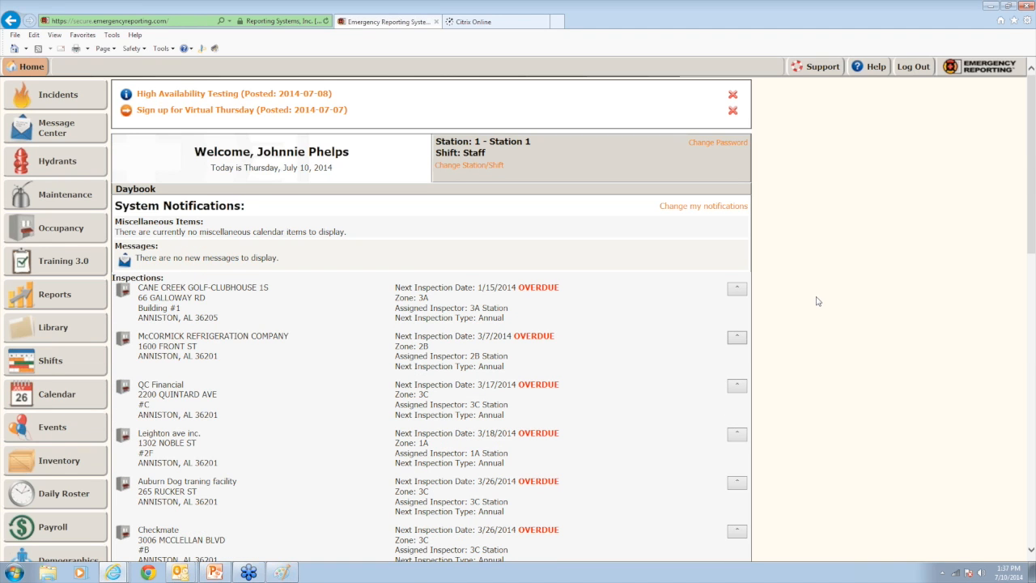
Reopen the system notification options and turn off the inspection information and active permits.
left_click(728, 208)
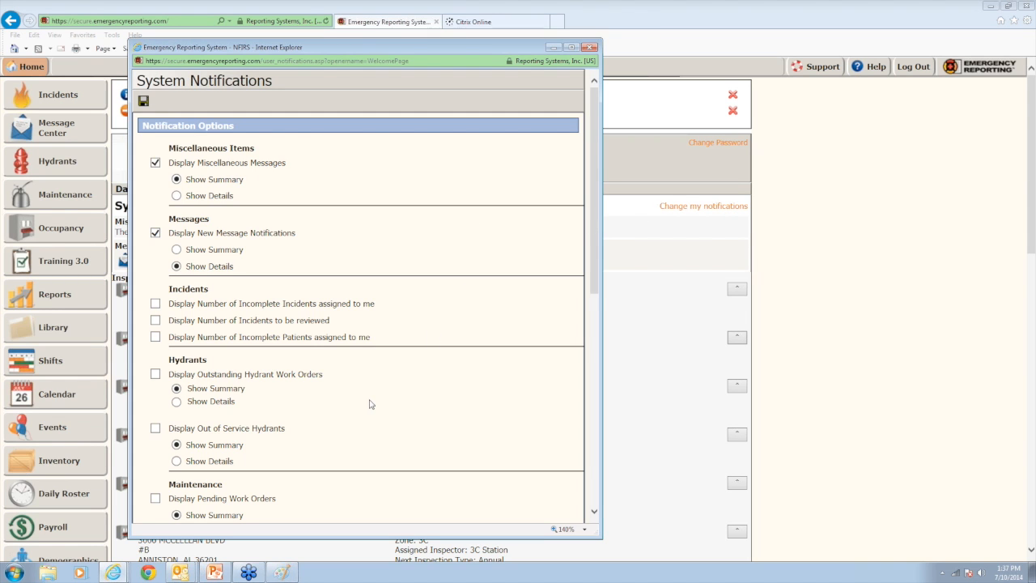
scroll(435, 434, "down", 1)
scroll(434, 435, "down", 5)
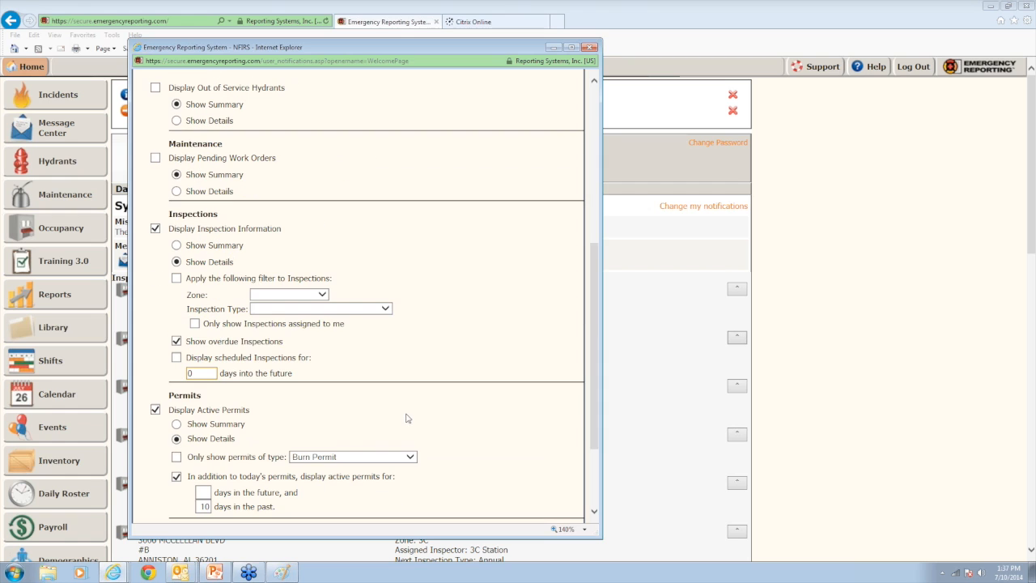
left_click(155, 229)
left_click(155, 409)
Turn the display of Training 3.0 classes back on and save the notification options.
scroll(440, 389, "down", 1)
scroll(440, 389, "down", 3)
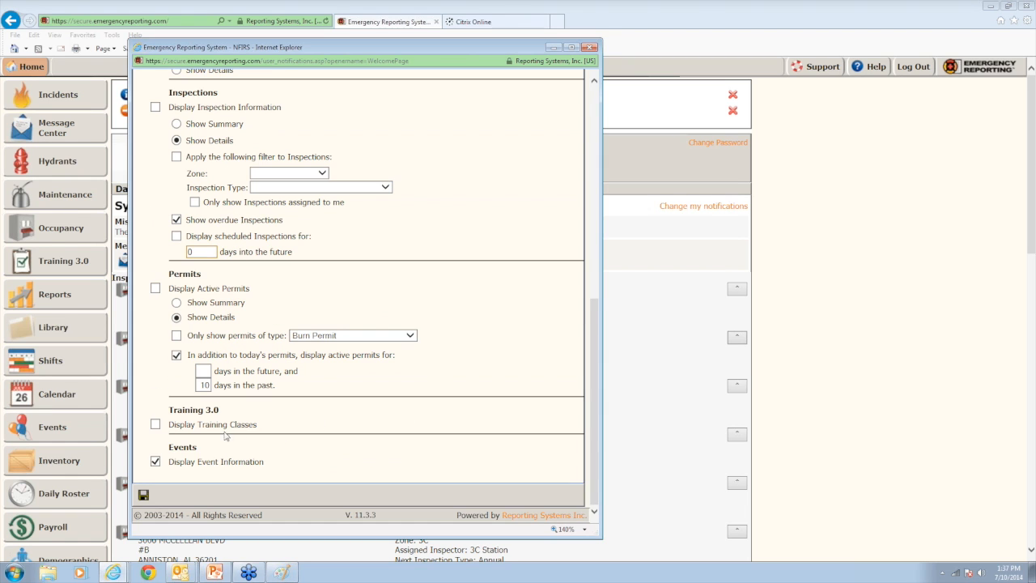
left_click(157, 424)
scroll(416, 413, "down", 3)
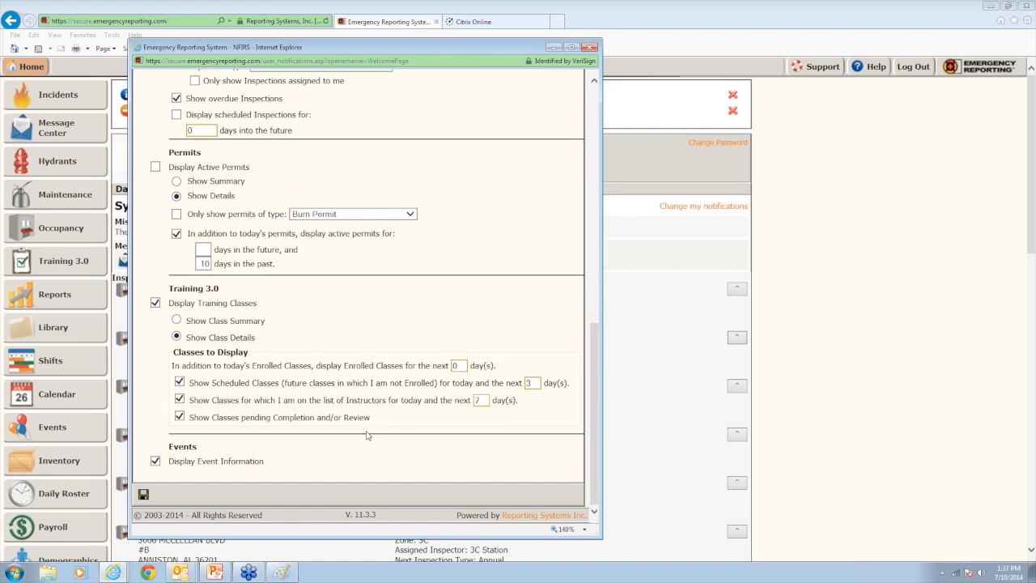
left_click(143, 494)
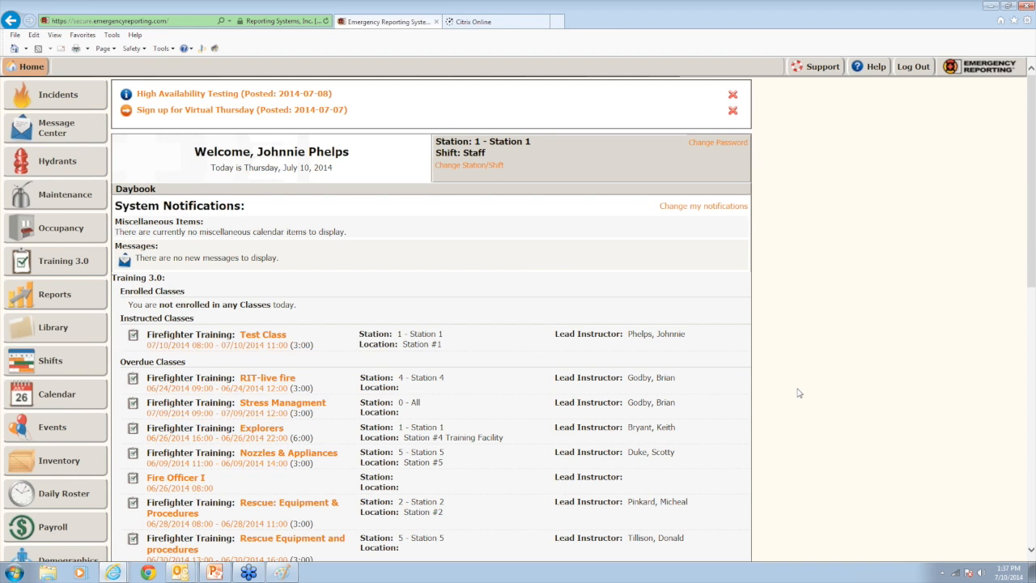
Look through the instructed, overdue and open training classes and the daily log on the home page.
scroll(798, 393, "down", 1)
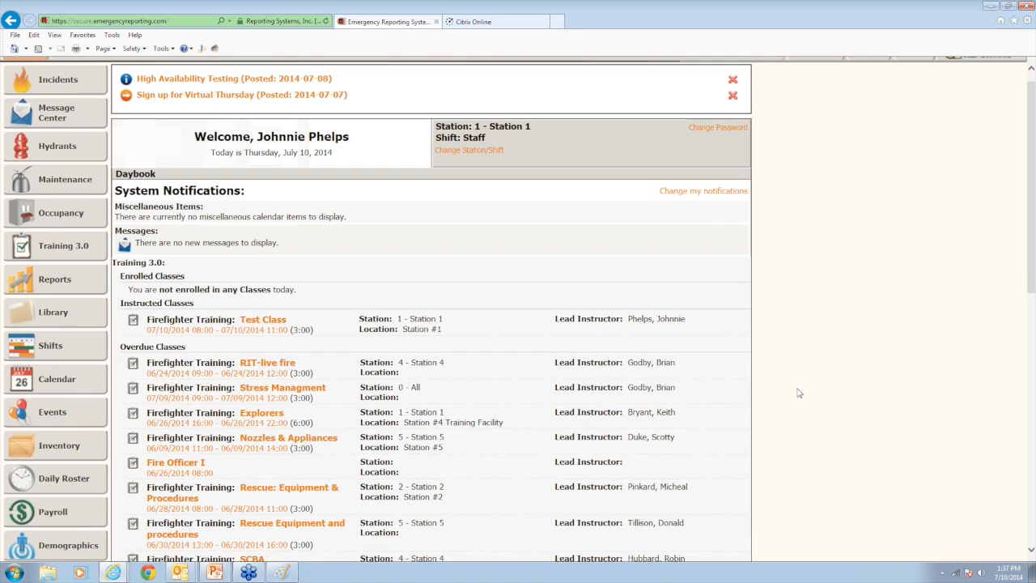
scroll(798, 393, "down", 4)
scroll(798, 393, "down", 1)
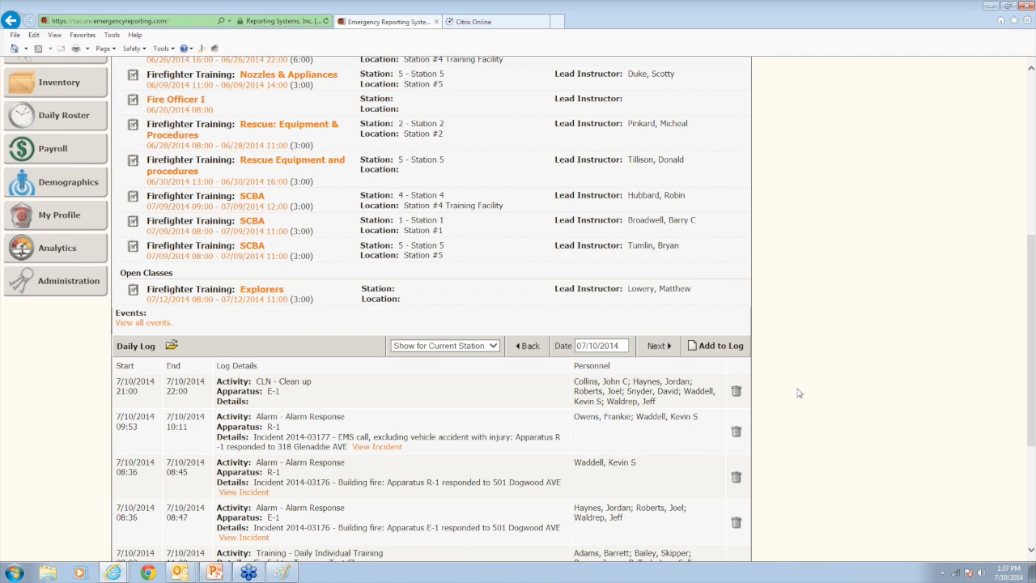
scroll(798, 393, "down", 3)
scroll(797, 396, "up", 3)
scroll(819, 326, "up", 3)
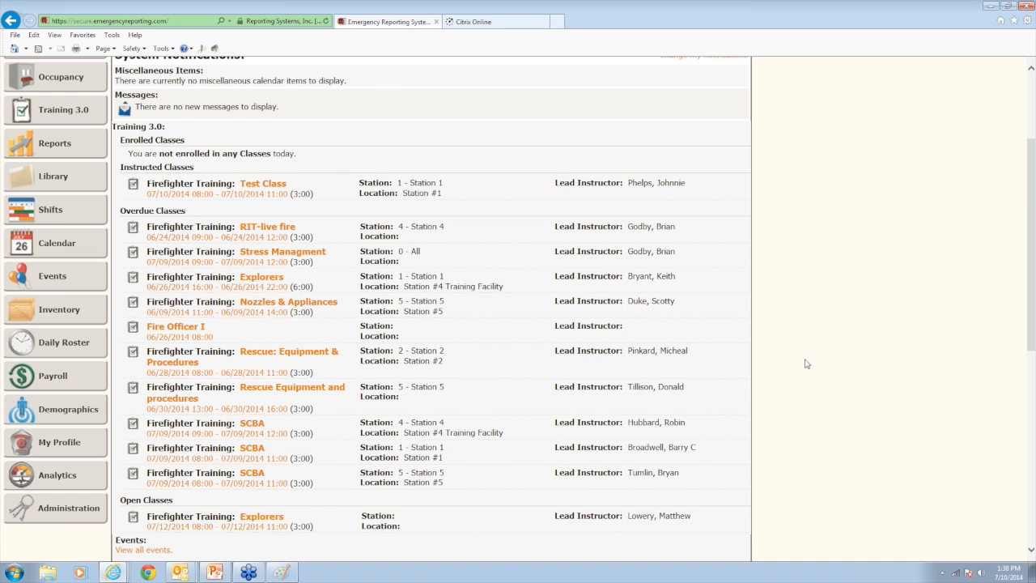
scroll(805, 364, "down", 1)
scroll(805, 372, "up", 1)
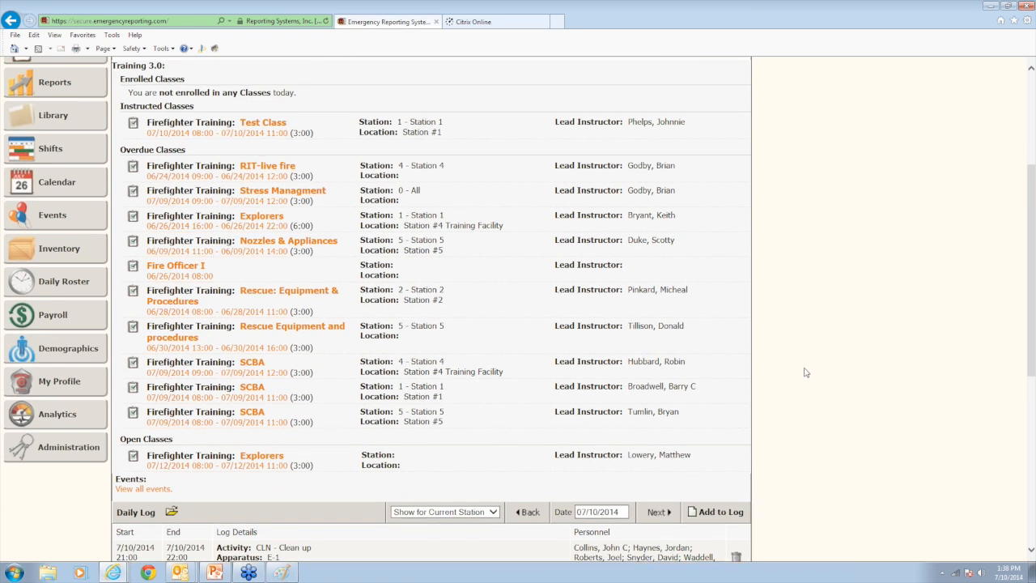
scroll(805, 373, "up", 1)
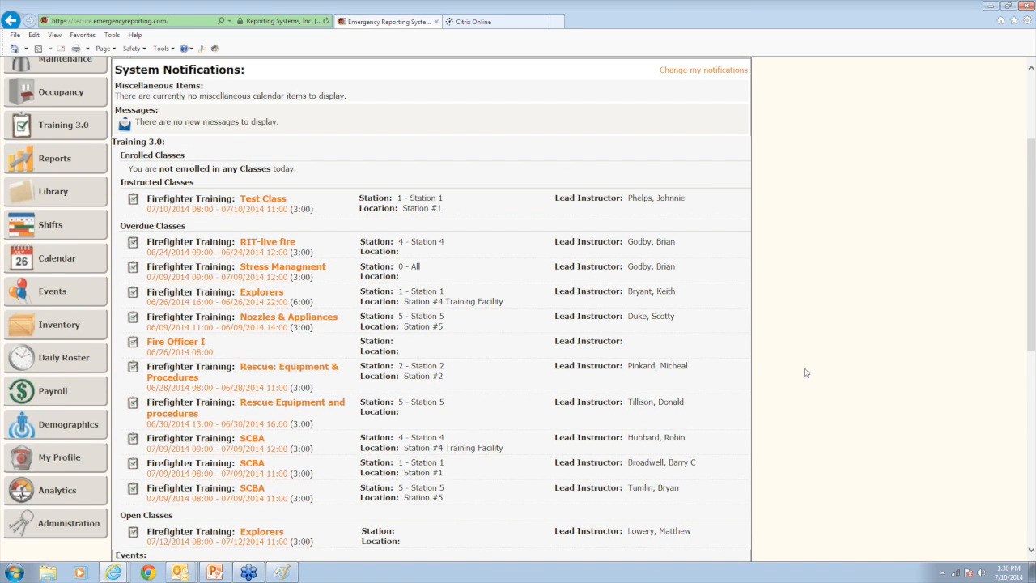
scroll(806, 372, "up", 1)
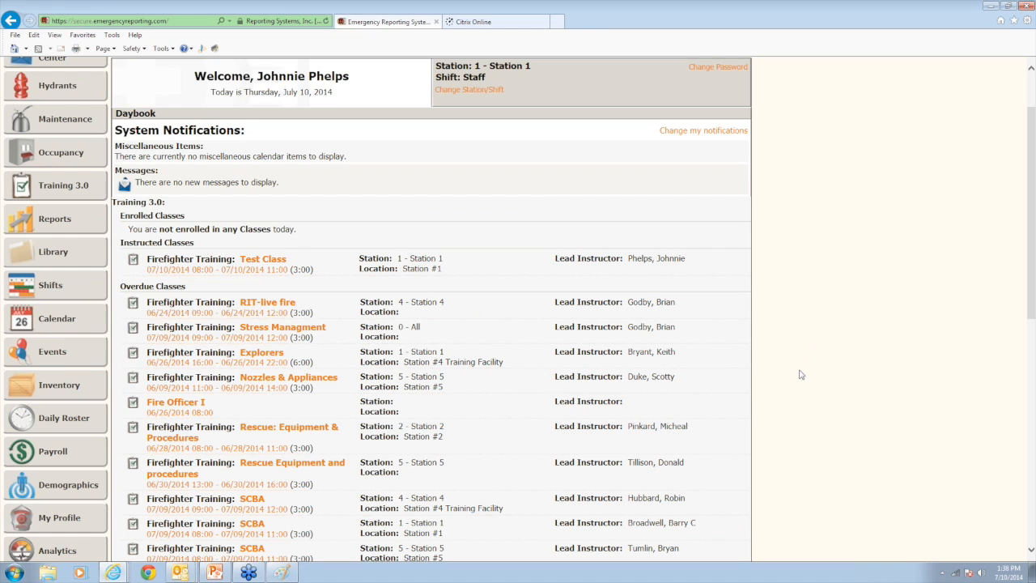
Open the Training 3.0 class list and filter it by date to Next Week.
left_click(63, 183)
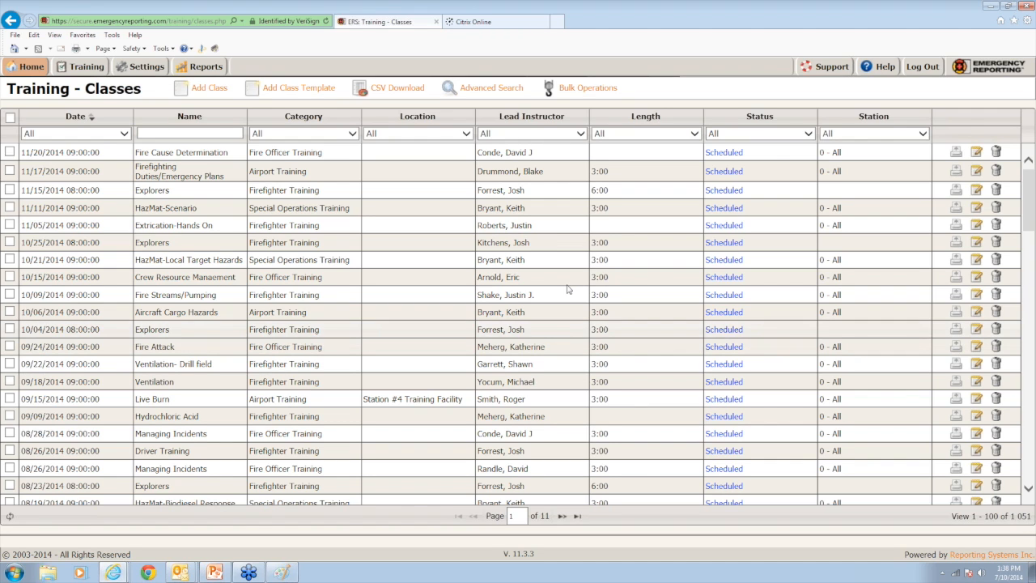
left_click(123, 134)
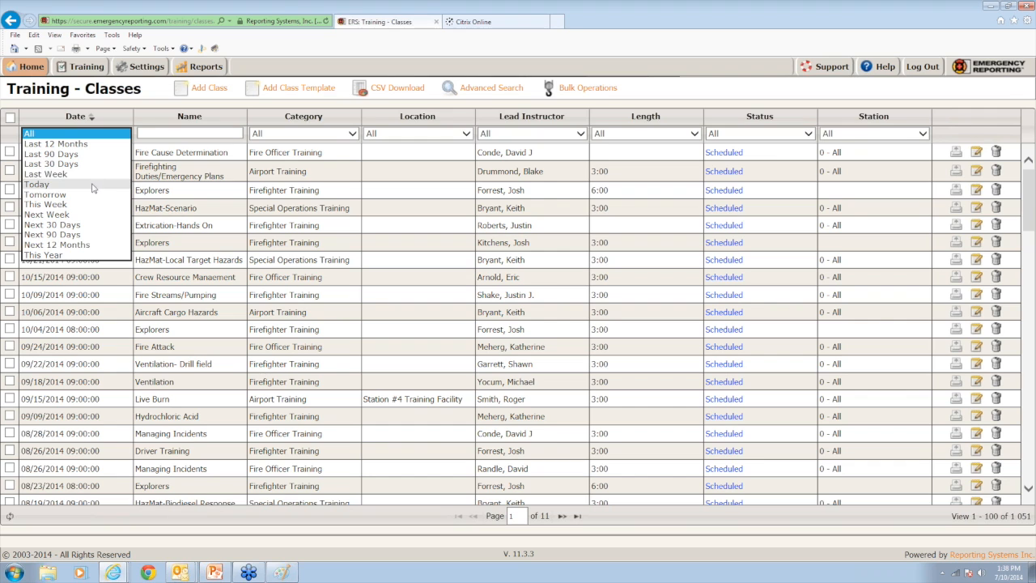
left_click(83, 217)
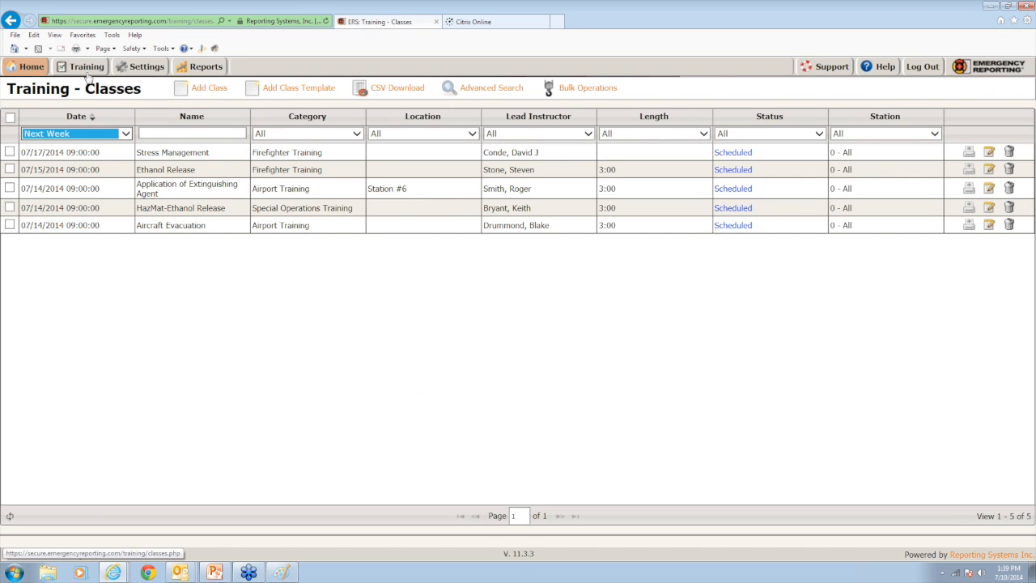
Return to the home page and open the Profile History in My Profile.
left_click(34, 68)
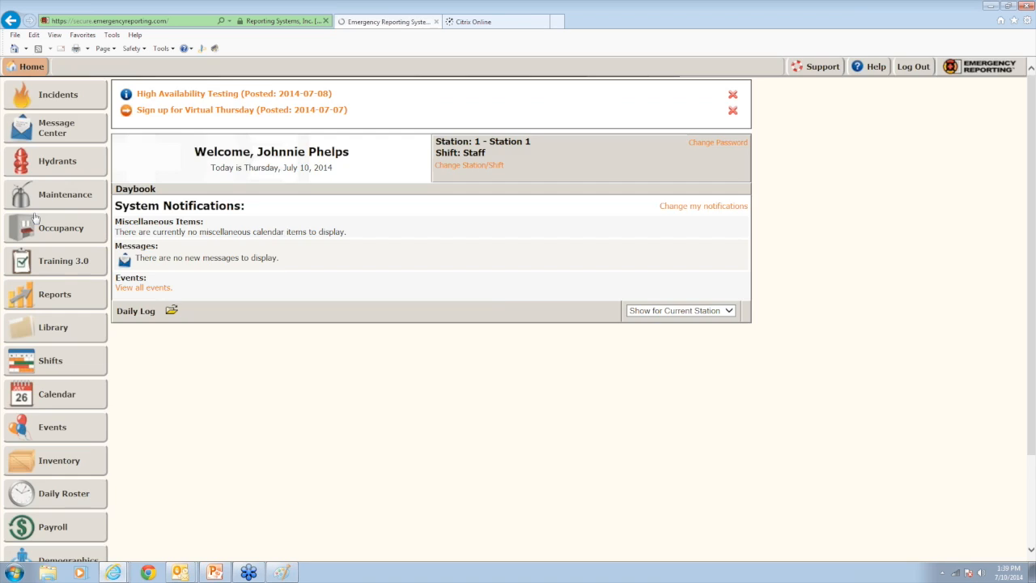
scroll(38, 387, "down", 3)
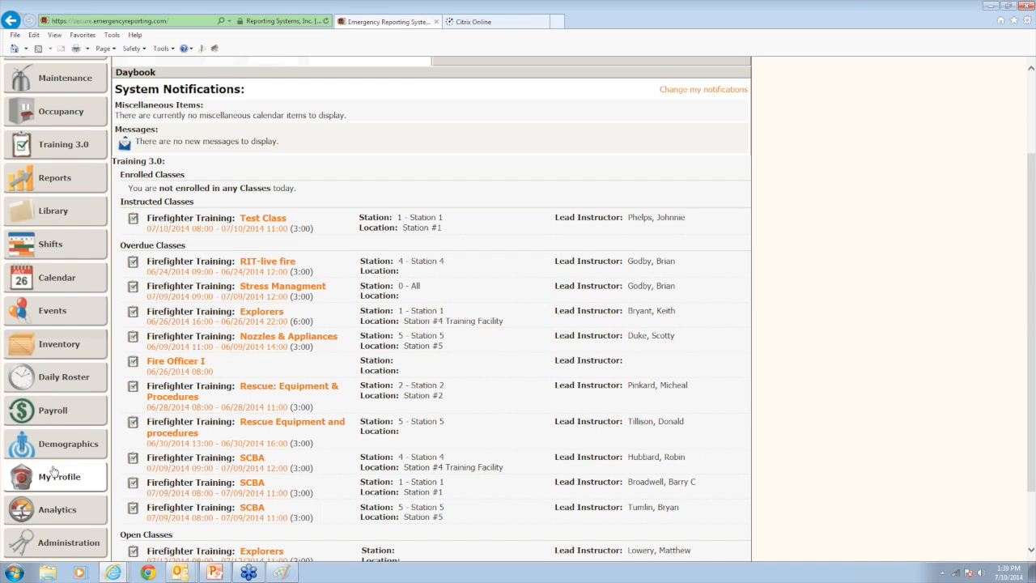
left_click(57, 476)
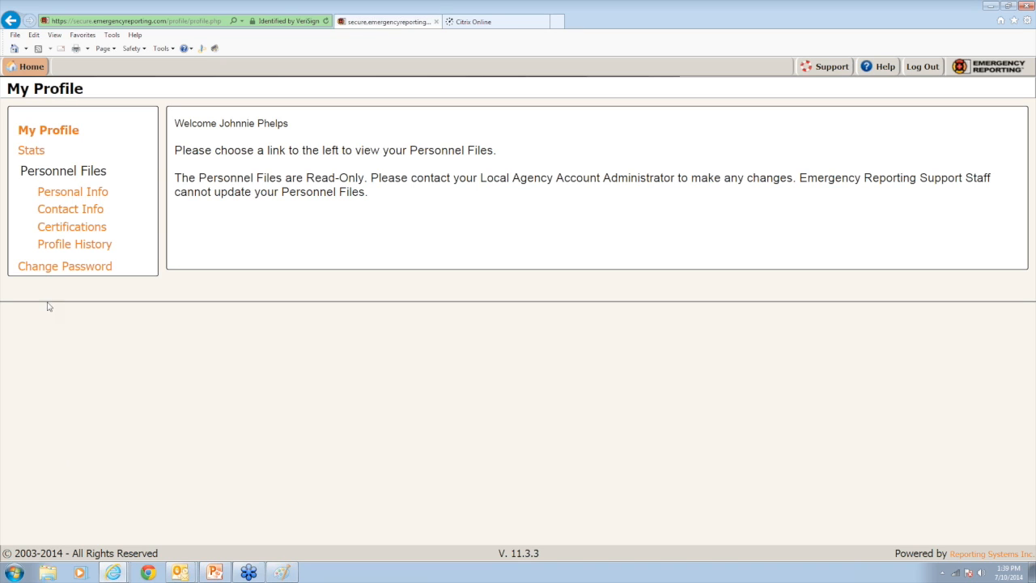
left_click(67, 235)
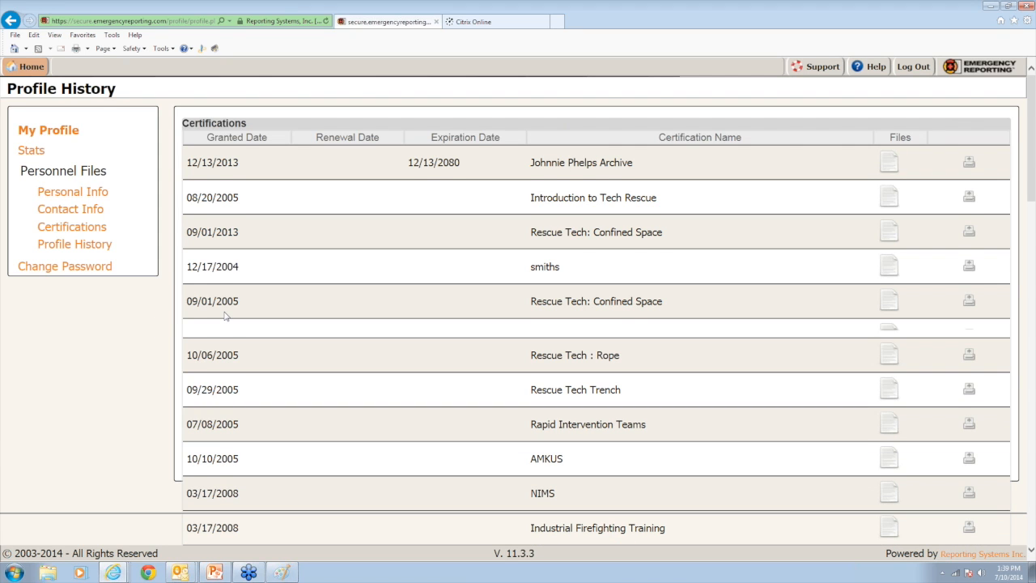
Look through the full list of certifications in the profile history, down to the EMS Certifications History section.
scroll(226, 316, "down", 2)
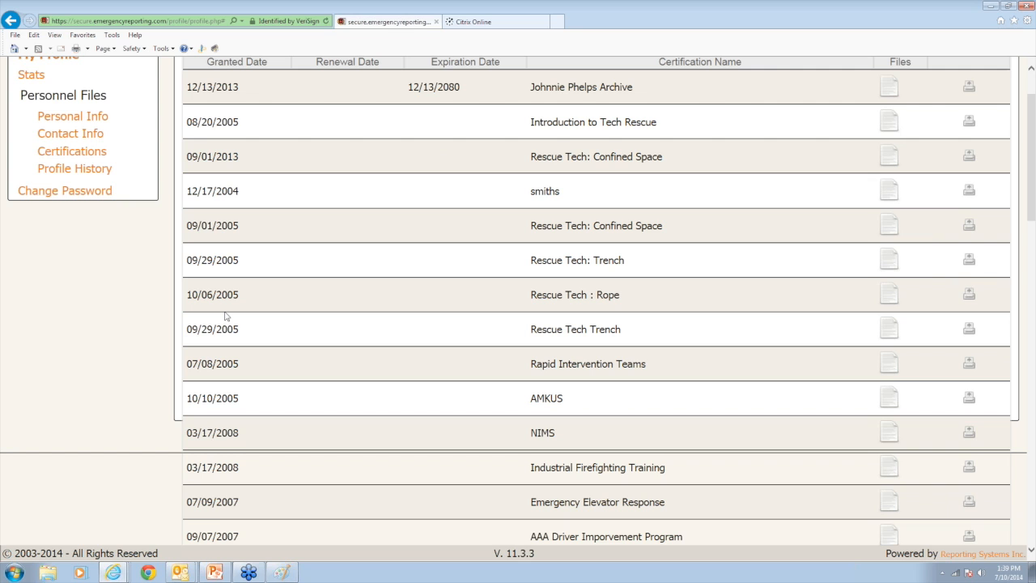
scroll(226, 316, "down", 5)
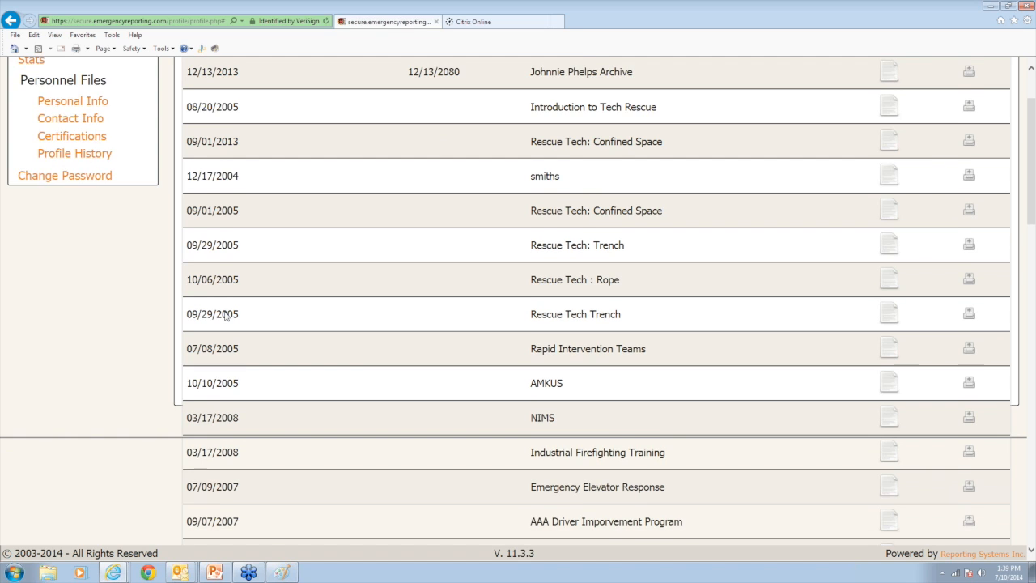
scroll(226, 316, "down", 4)
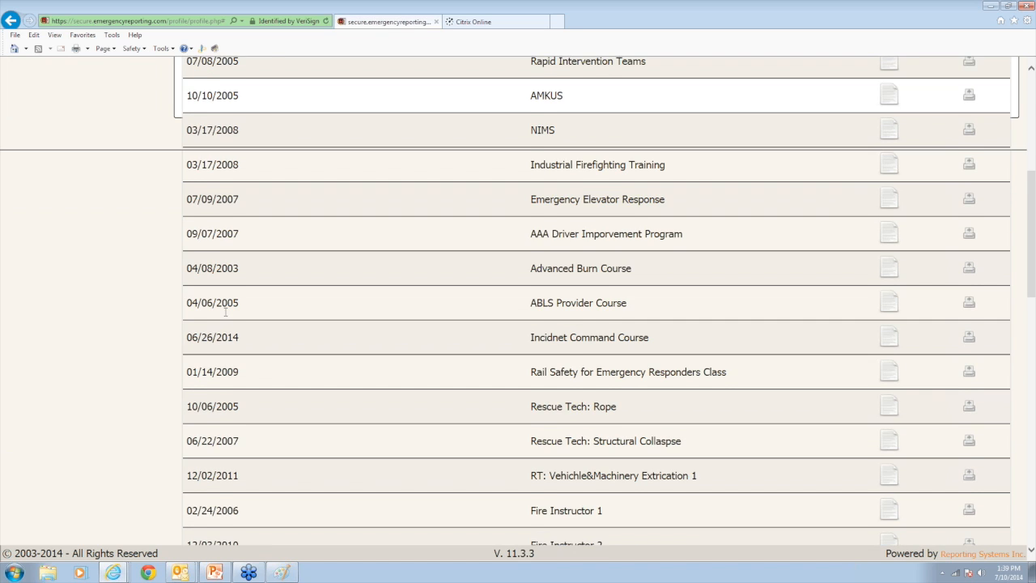
scroll(225, 315, "down", 7)
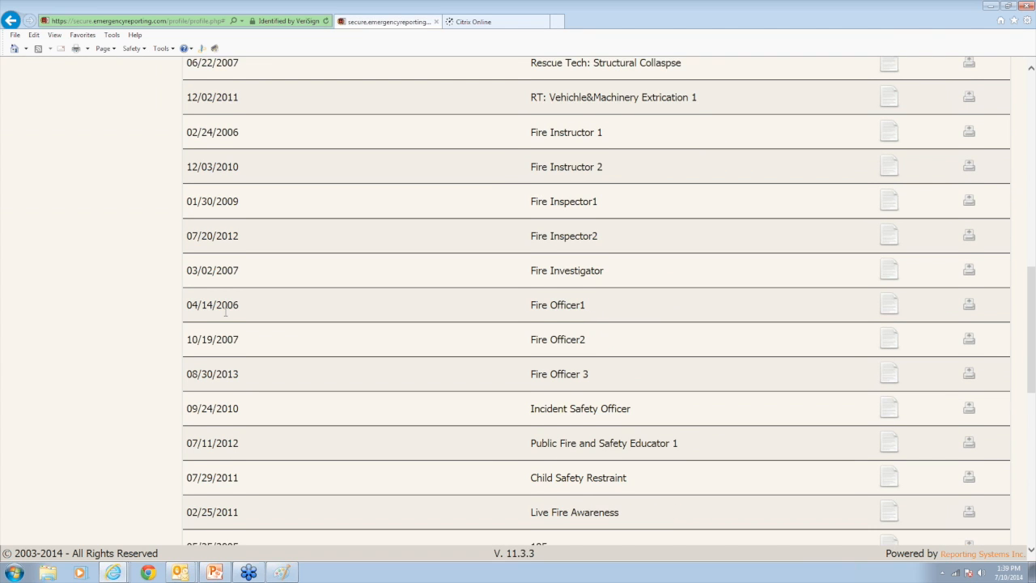
scroll(226, 311, "down", 4)
scroll(225, 313, "down", 3)
scroll(225, 313, "down", 5)
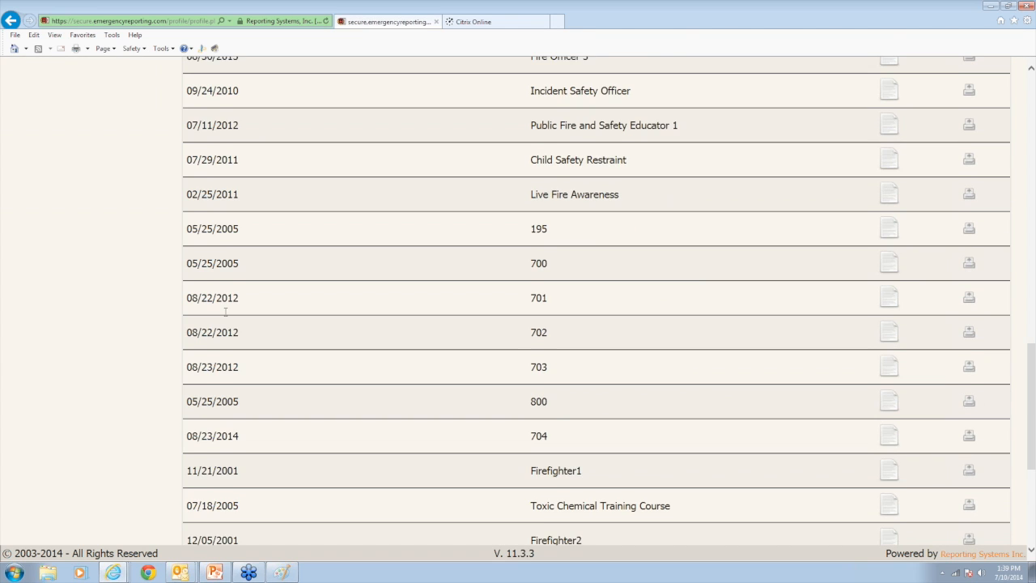
scroll(226, 315, "down", 2)
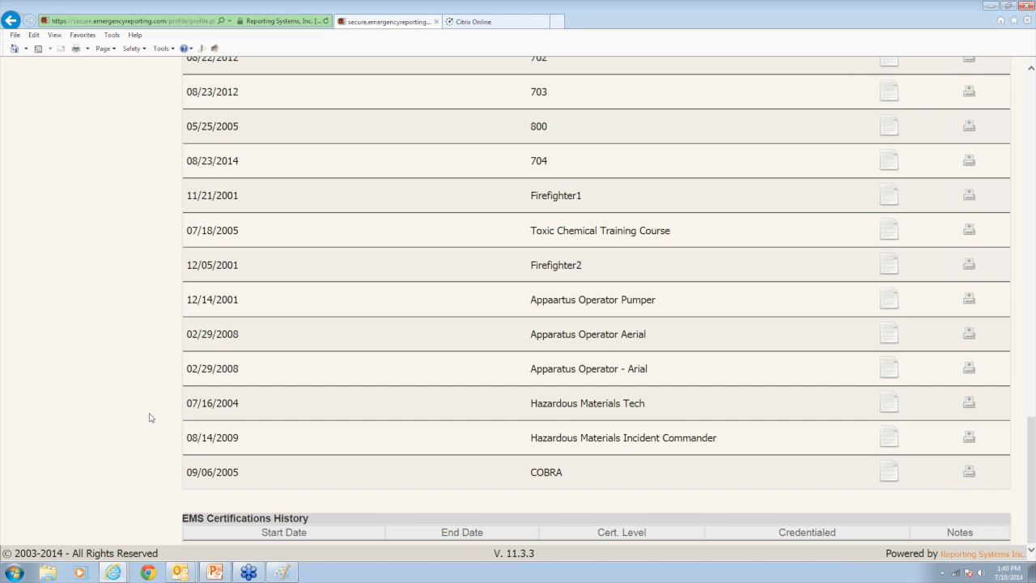
scroll(148, 418, "up", 1)
scroll(149, 418, "up", 3)
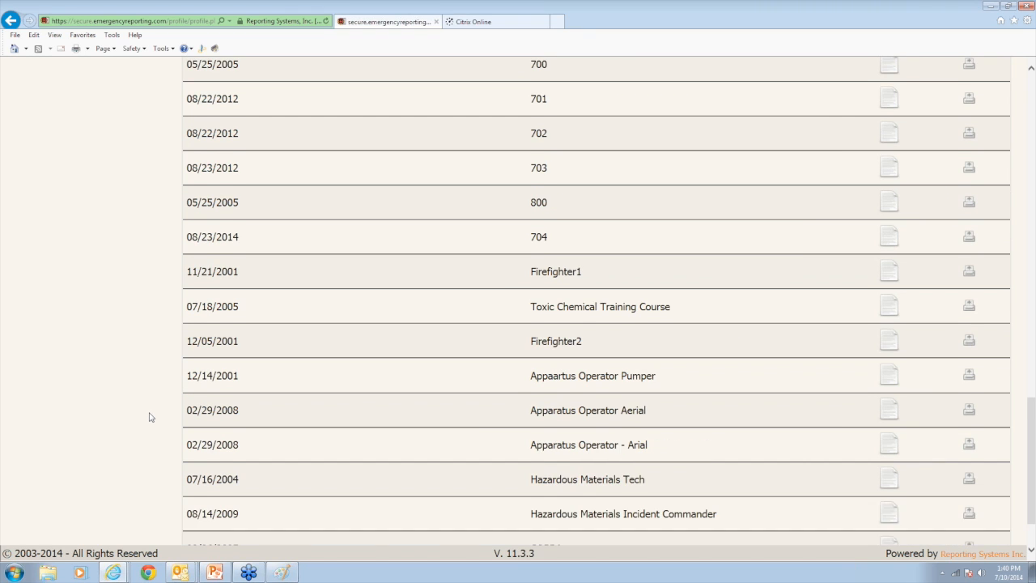
scroll(150, 416, "up", 20)
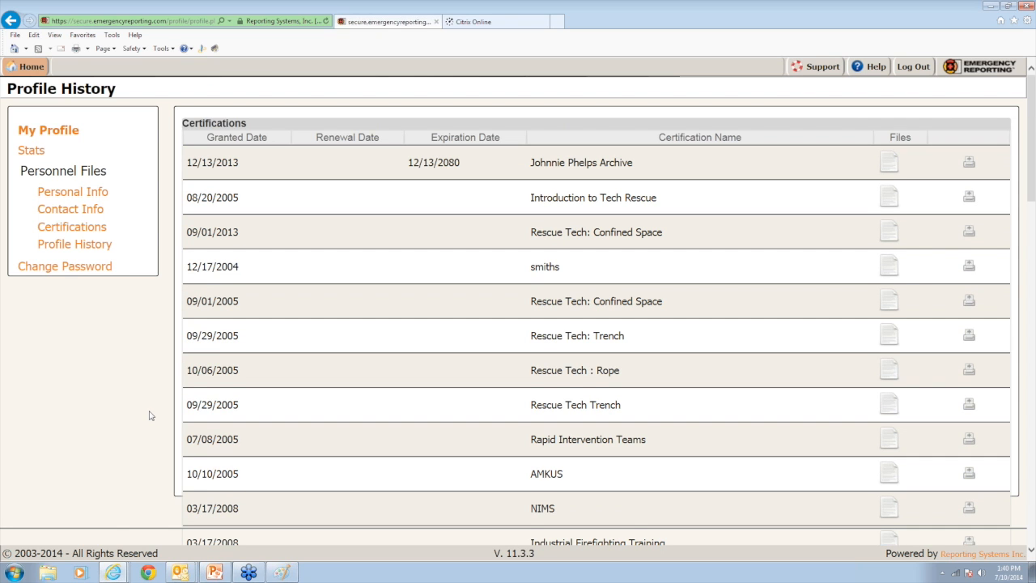
scroll(149, 416, "down", 1)
scroll(150, 415, "down", 2)
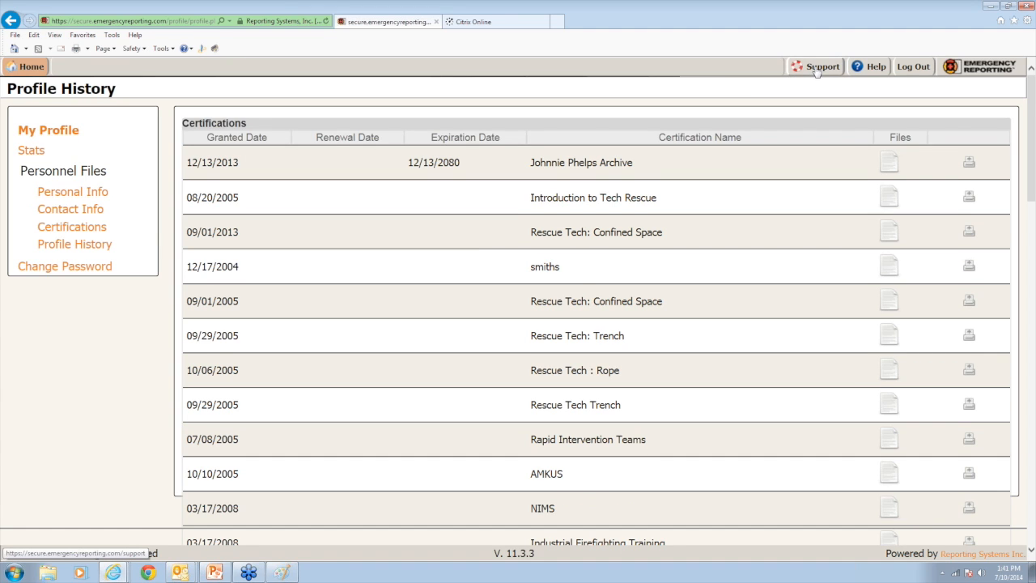
Open the Suggest a Feature forum from the Support Center and look over its ideas and module categories.
left_click(817, 69)
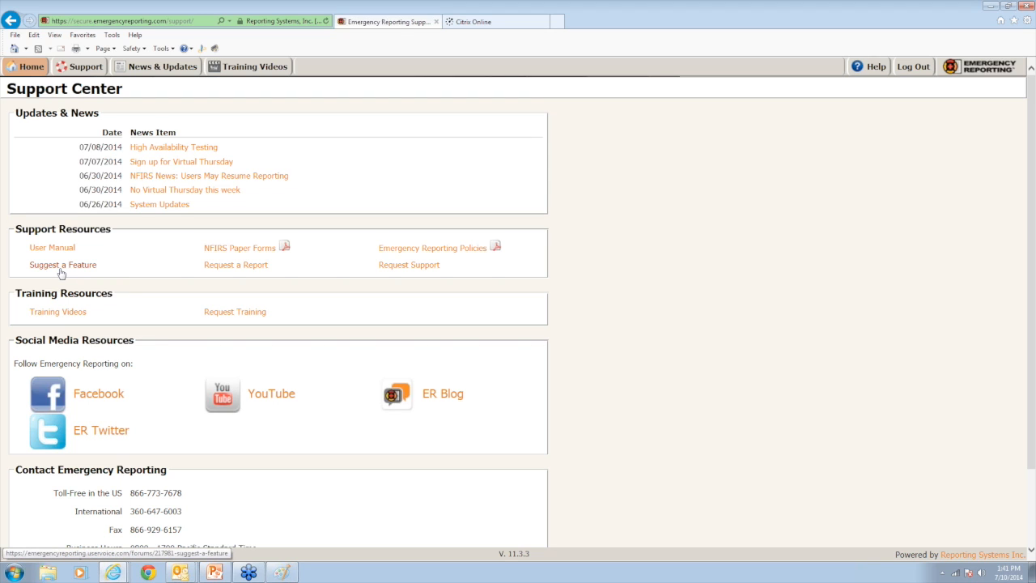
left_click(61, 274)
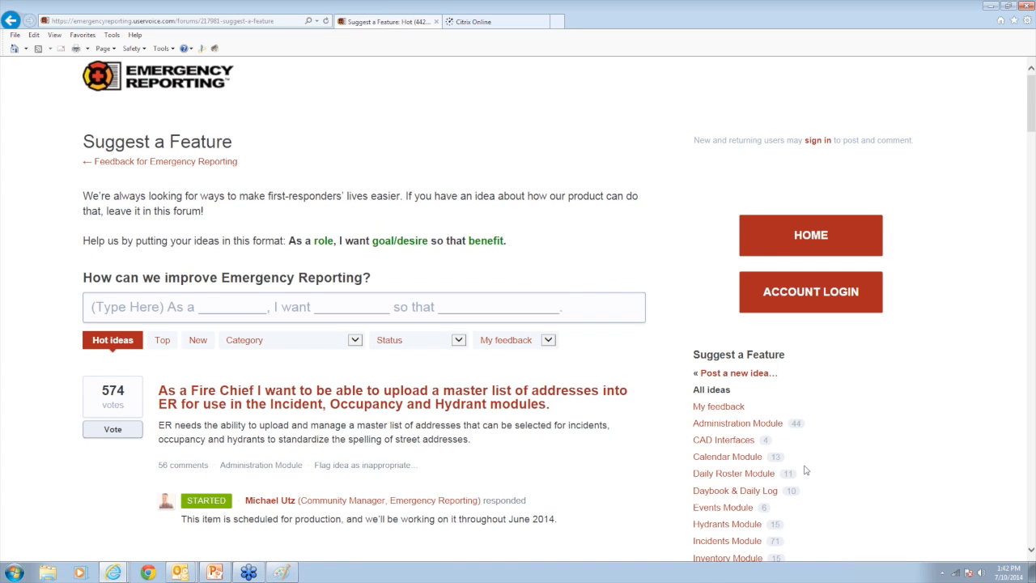
scroll(806, 471, "down", 3)
scroll(805, 470, "down", 2)
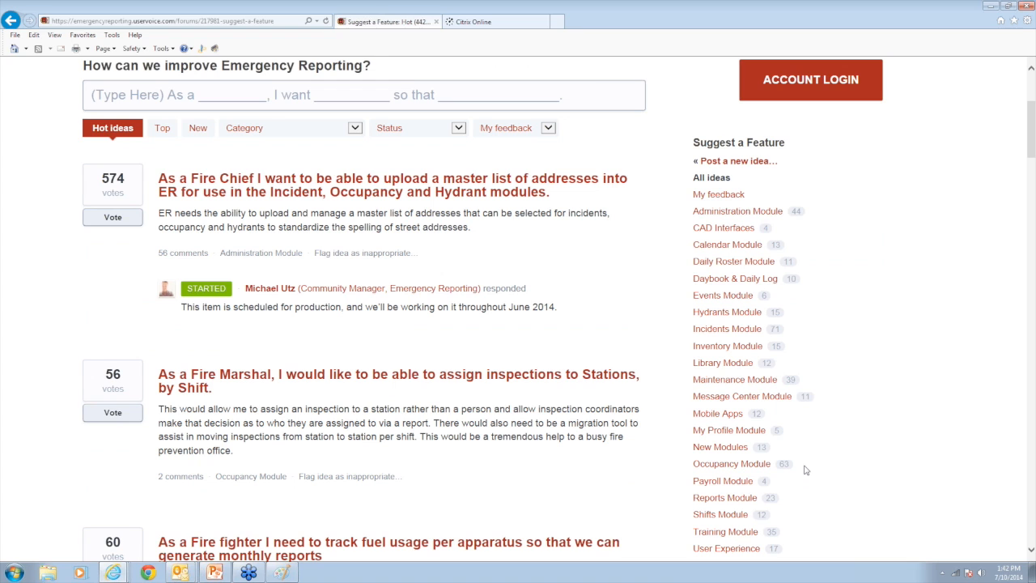
scroll(805, 470, "down", 2)
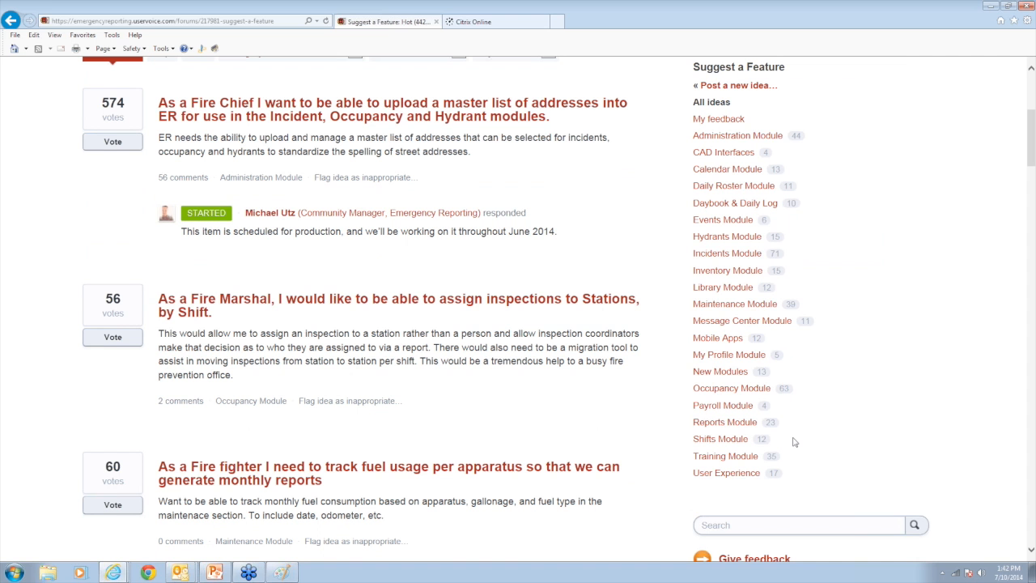
Show only the My Profile Module ideas in the forum and read through them.
left_click(740, 359)
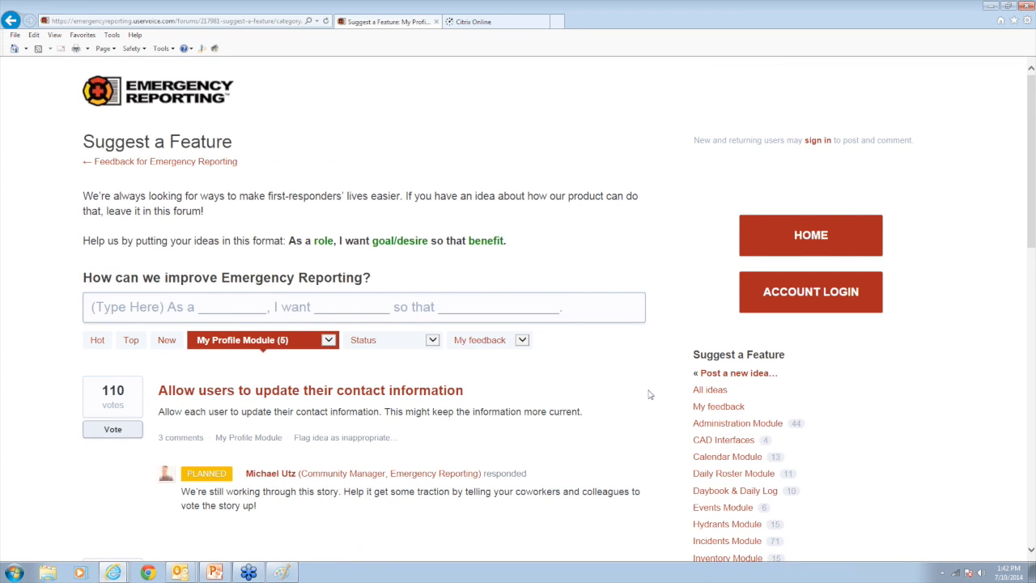
scroll(648, 394, "down", 5)
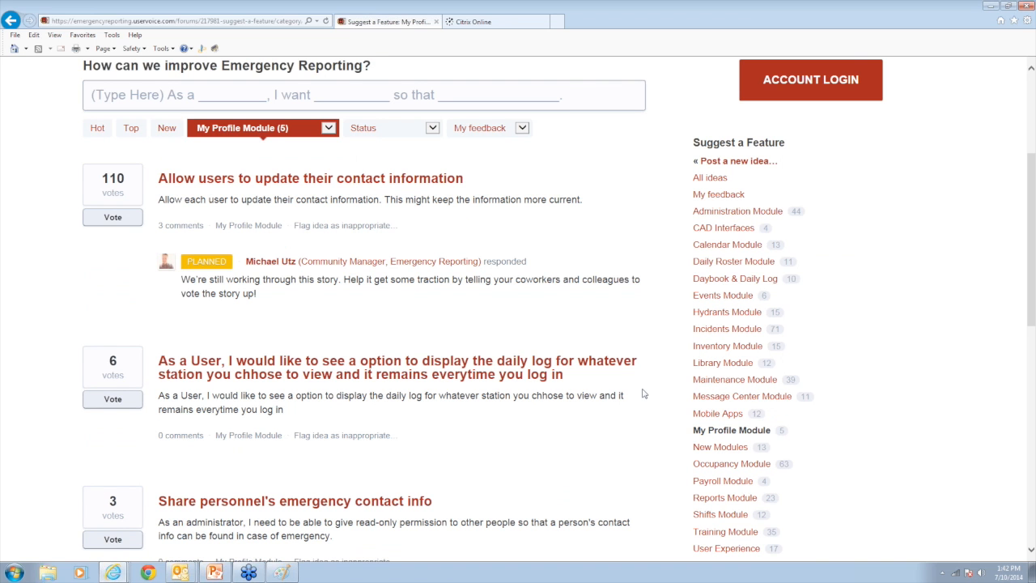
scroll(643, 394, "down", 2)
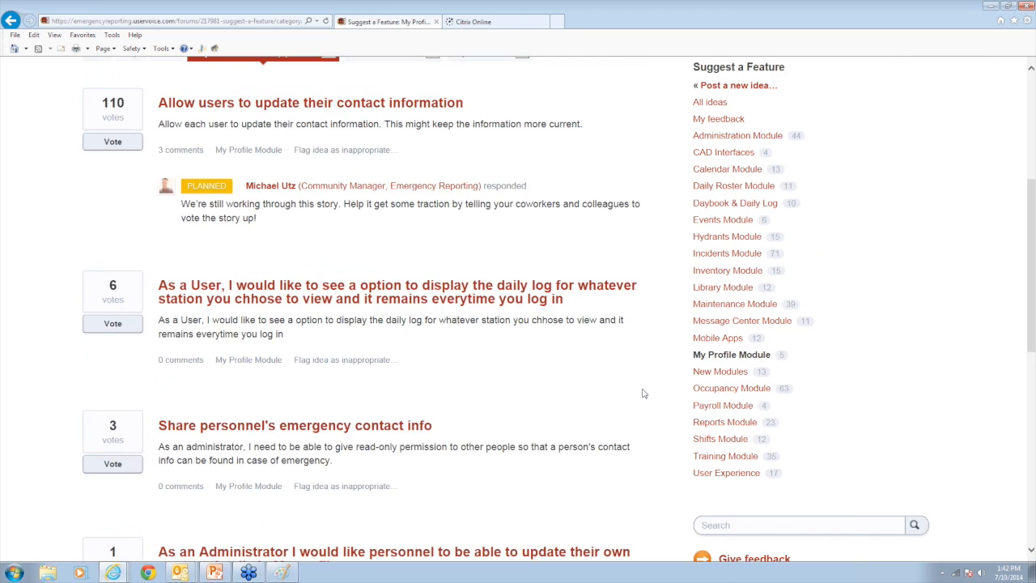
scroll(644, 393, "up", 2)
scroll(644, 394, "down", 2)
scroll(758, 453, "down", 2)
Search the feature forum for "certifi" and look over the matching ideas.
left_click(757, 449)
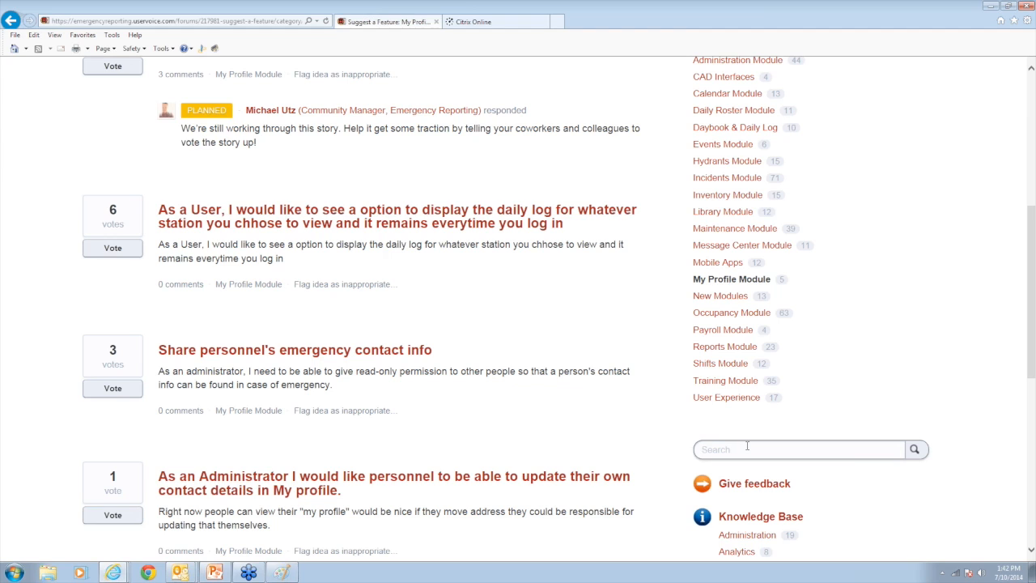
type("certi")
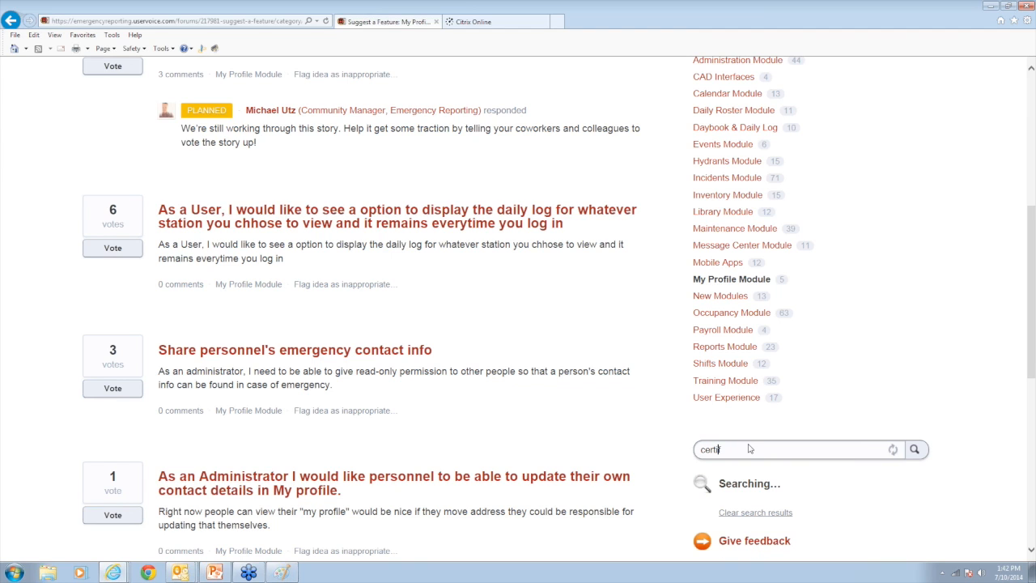
type("fi")
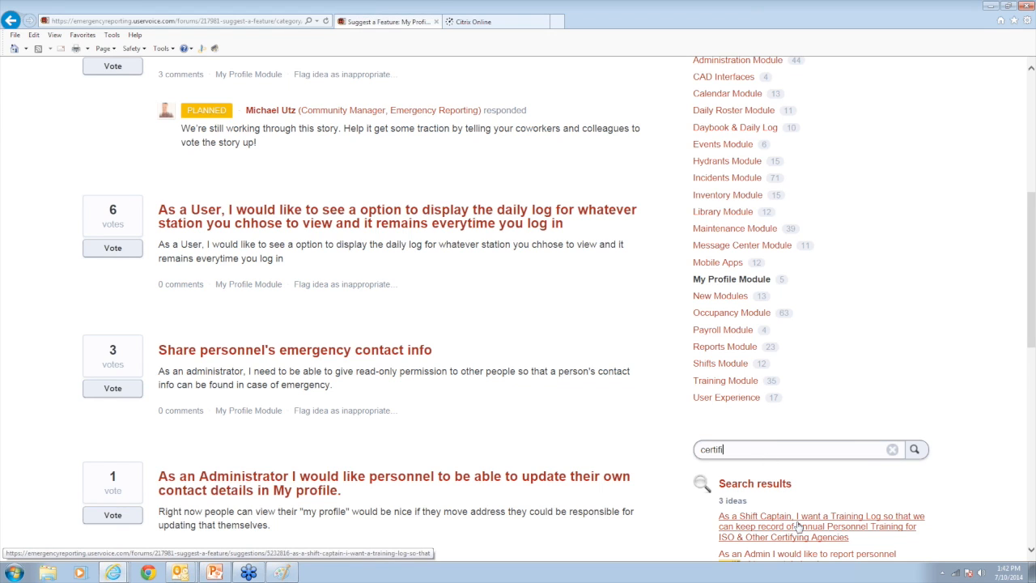
scroll(797, 526, "down", 2)
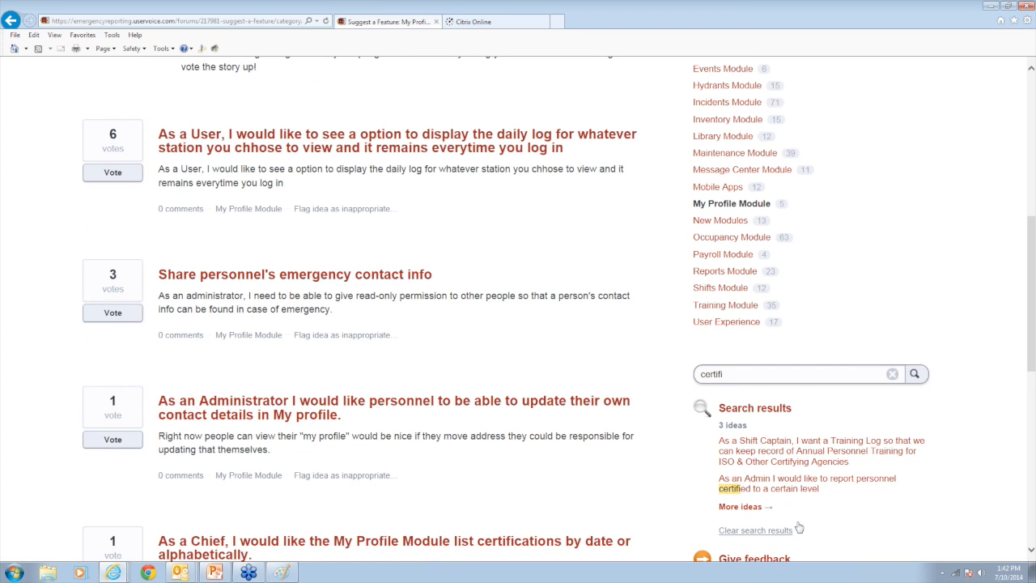
scroll(799, 528, "up", 2)
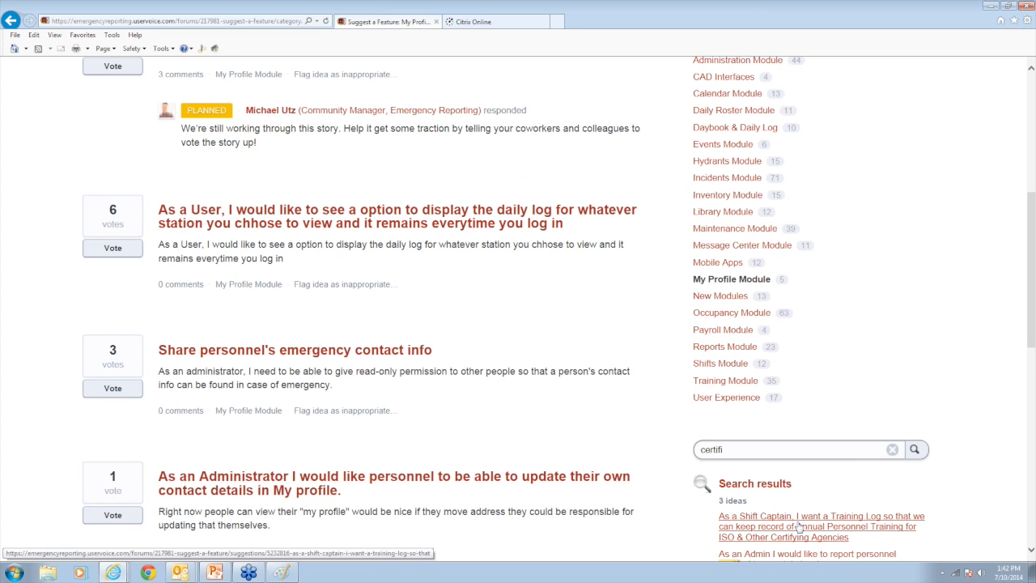
scroll(799, 527, "up", 1)
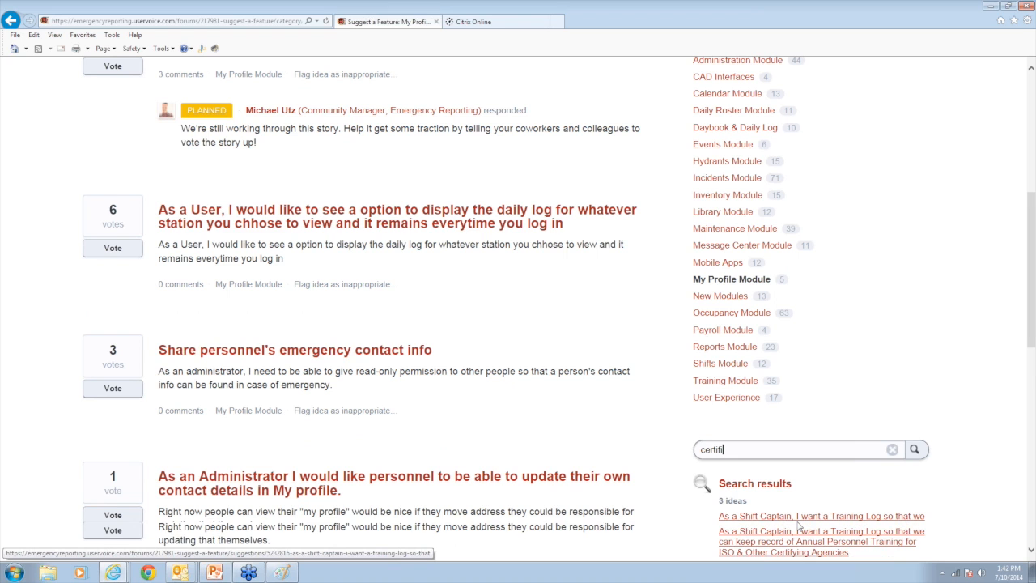
Review the forum's idea format instructions and the top My Profile Module suggestions.
scroll(799, 526, "up", 6)
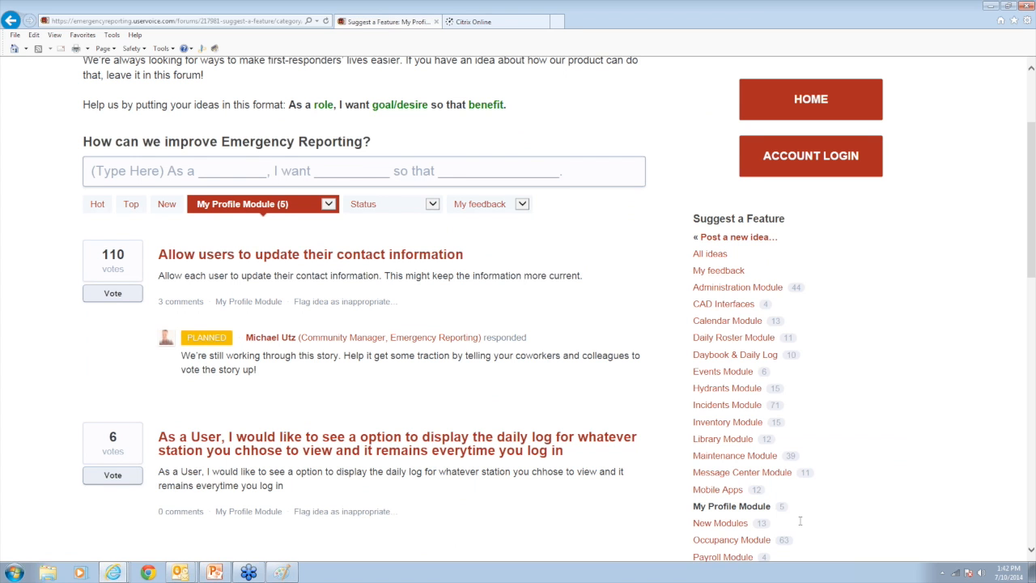
scroll(801, 522, "up", 1)
scroll(803, 522, "up", 4)
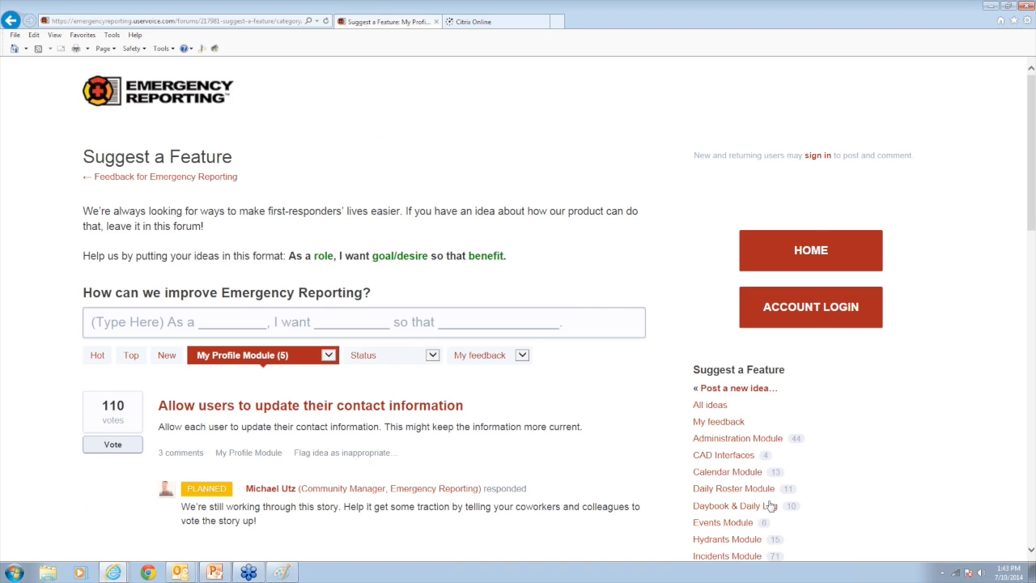
scroll(558, 377, "down", 1)
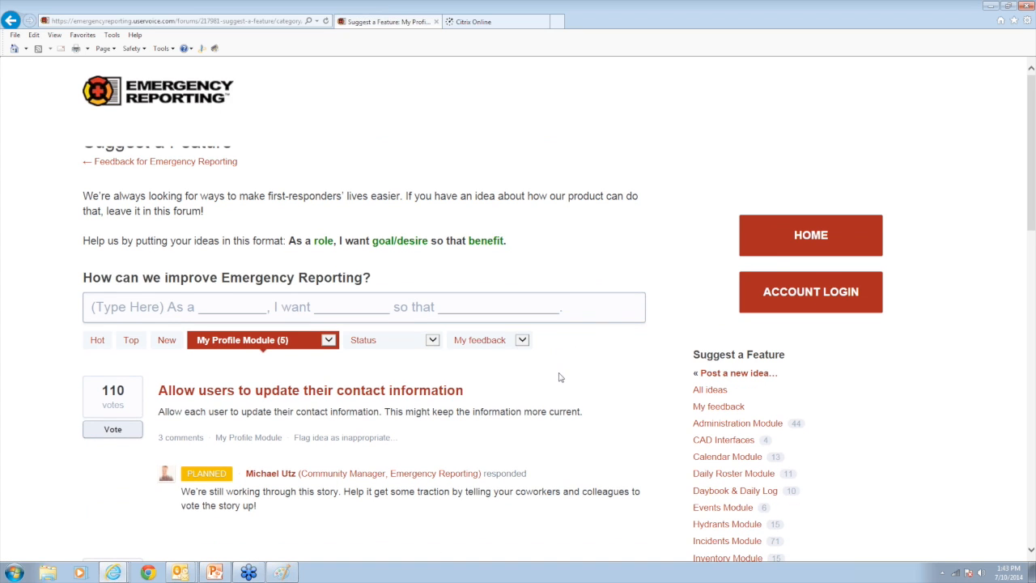
scroll(559, 377, "down", 4)
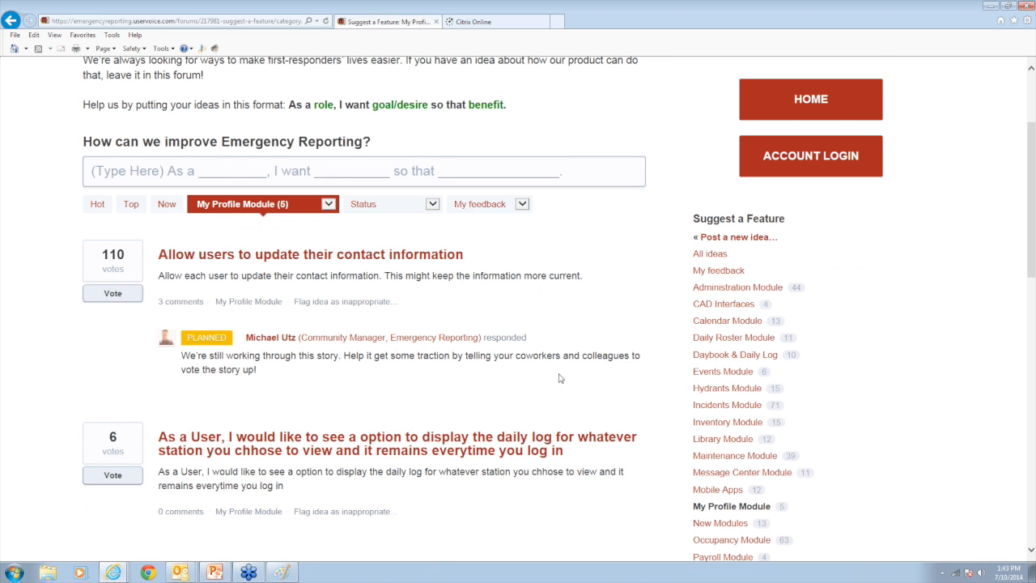
scroll(558, 377, "down", 2)
scroll(577, 415, "up", 4)
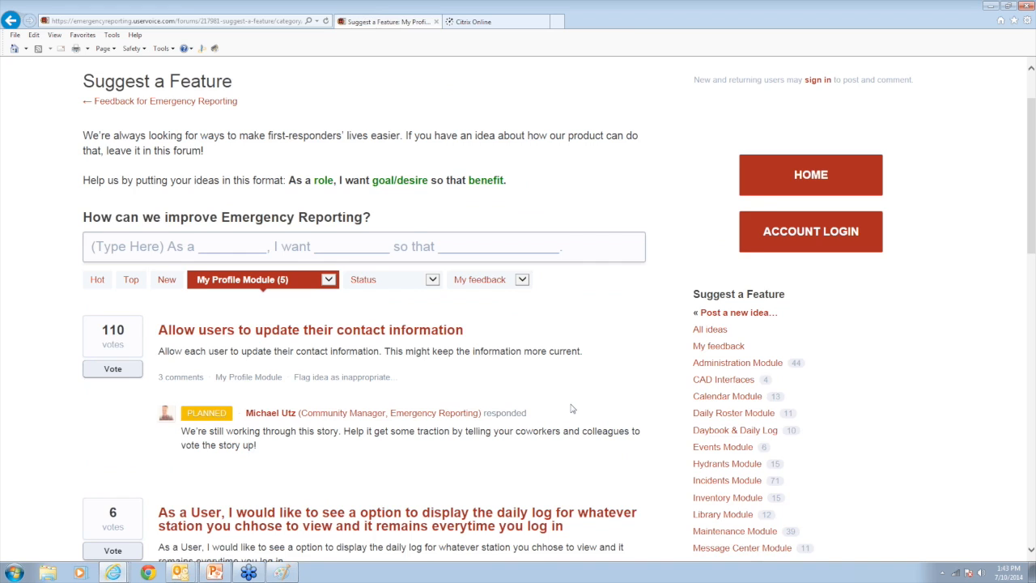
scroll(571, 409, "up", 2)
scroll(571, 409, "down", 1)
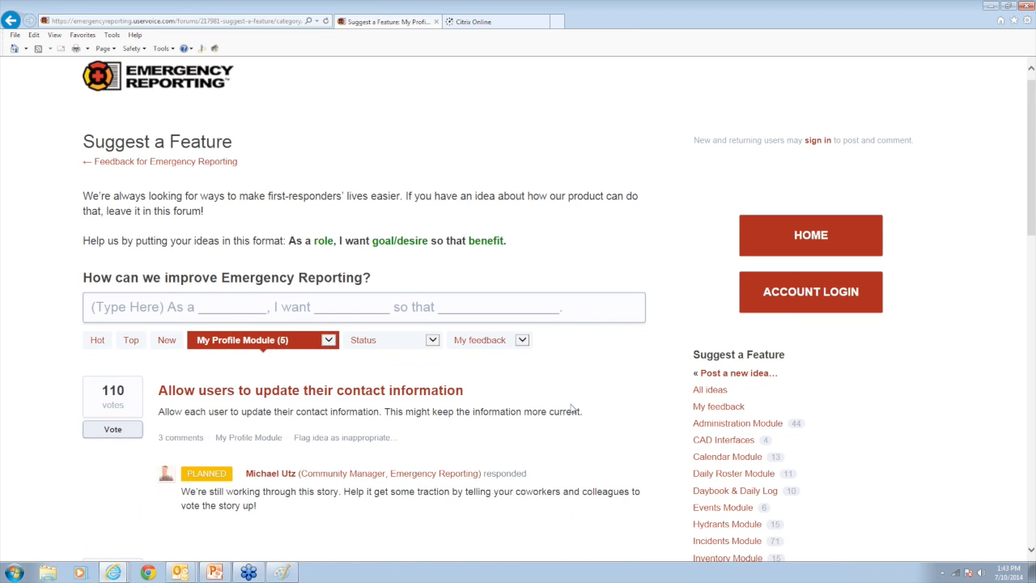
Extend the forum search term to "certification" and look over the matching articles and ideas.
scroll(571, 408, "down", 5)
type("certific")
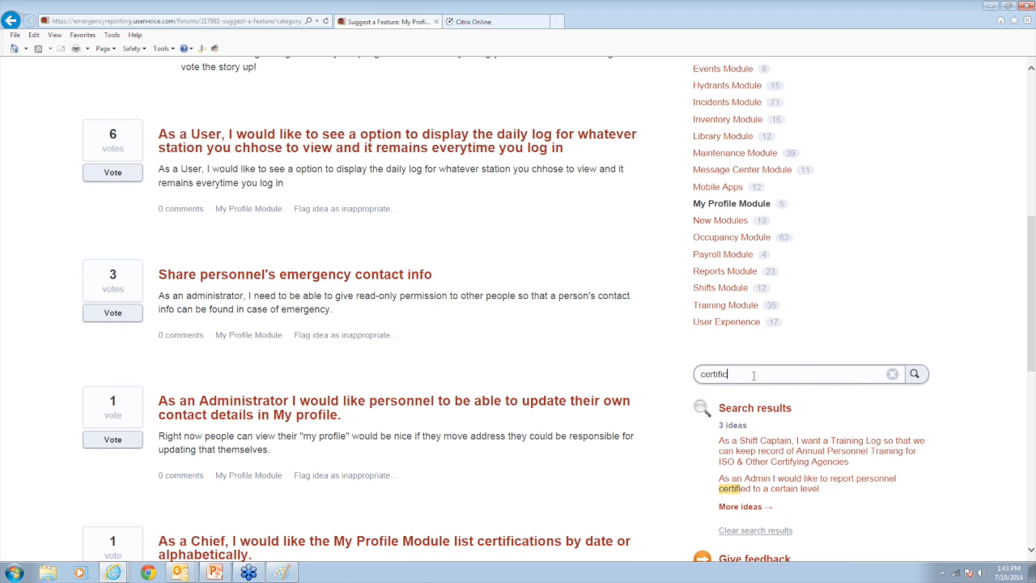
type("ation")
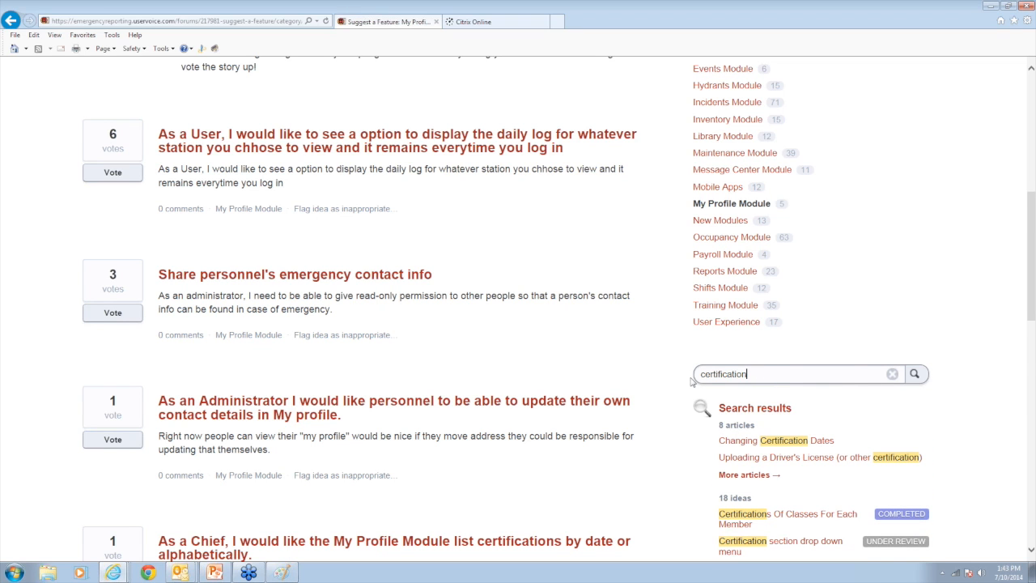
scroll(680, 382, "up", 1)
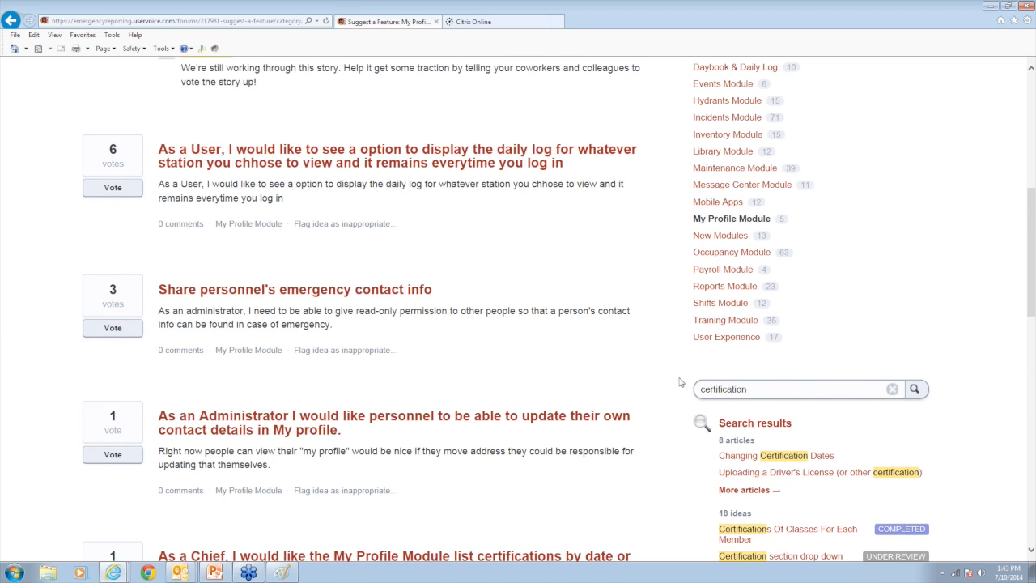
Look for existing ideas by entering "certification" in the forum's idea suggestion field.
scroll(680, 381, "up", 5)
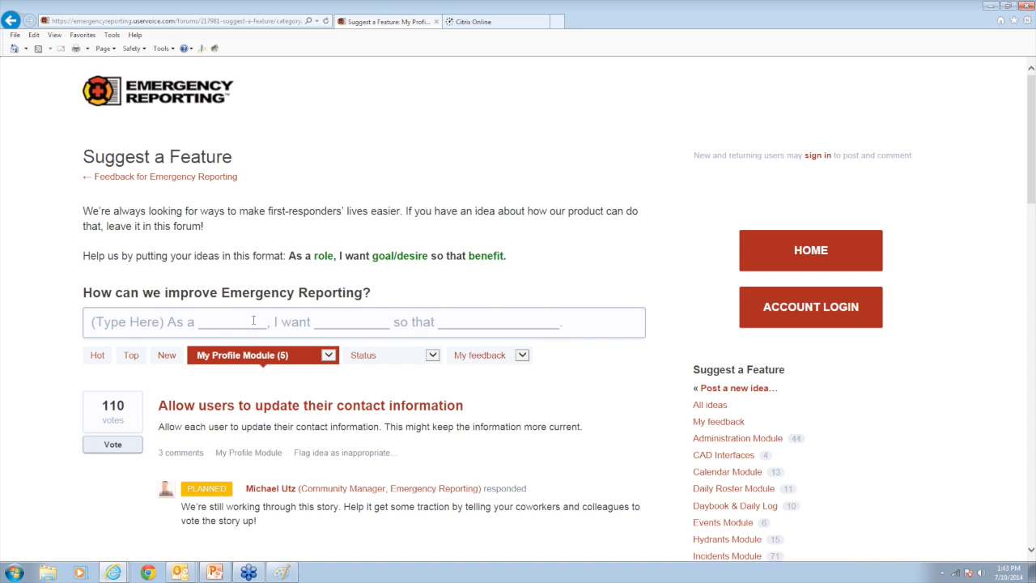
left_click(284, 322)
type("c")
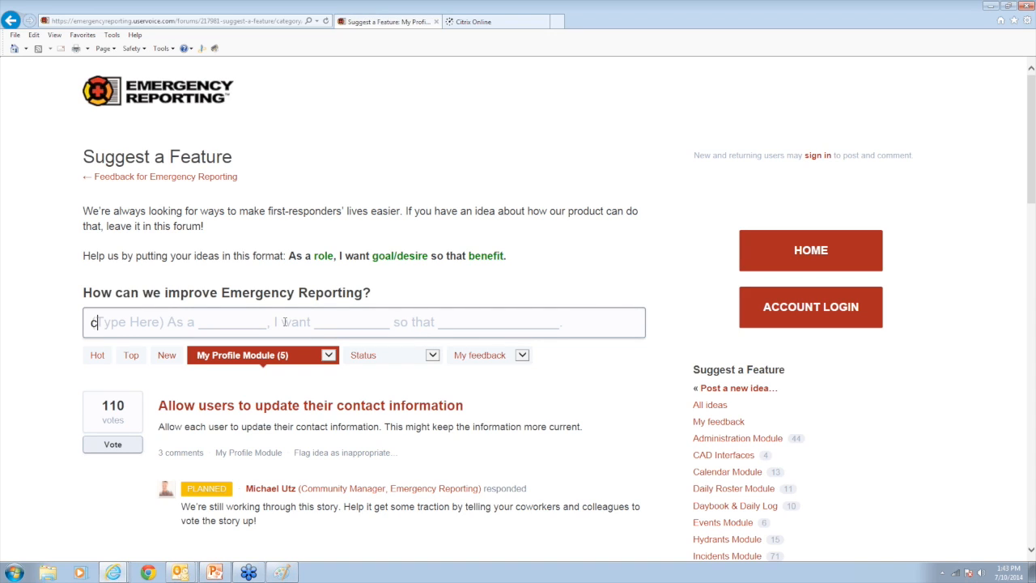
type("ertification")
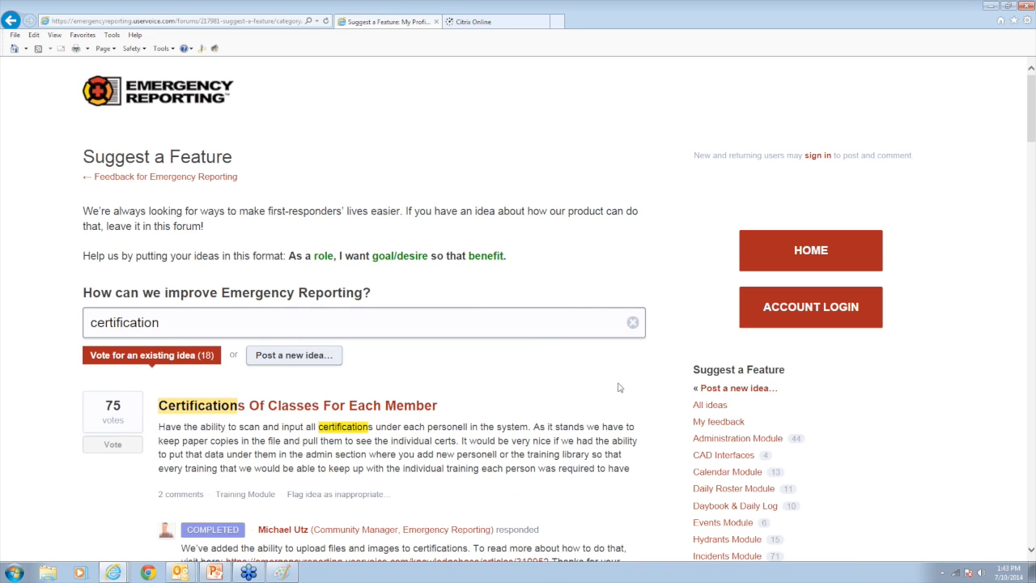
Read through the votes, descriptions and status responses of the ideas matching "certification".
scroll(597, 392, "down", 2)
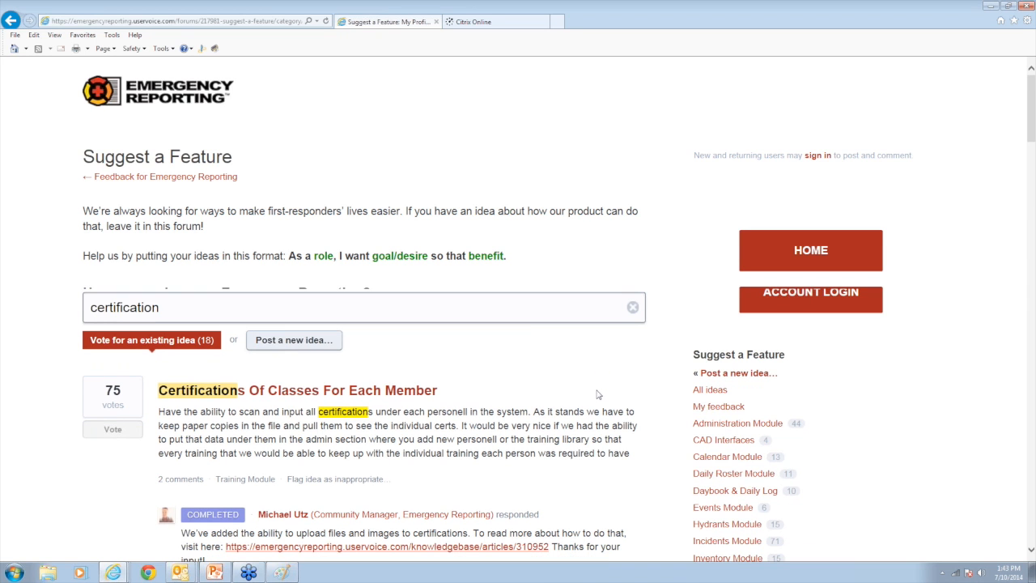
scroll(596, 393, "down", 1)
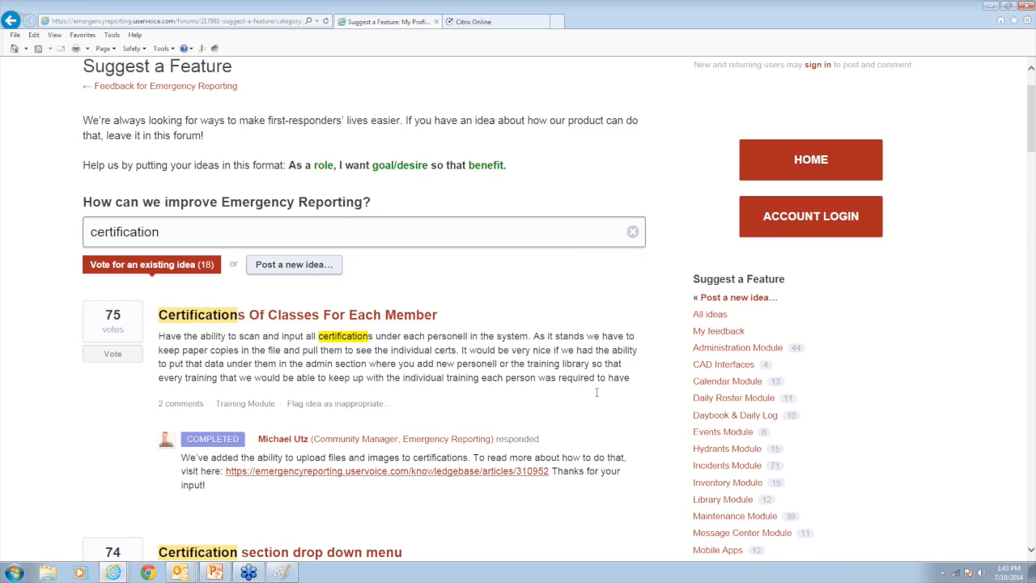
scroll(596, 392, "down", 2)
scroll(596, 395, "down", 2)
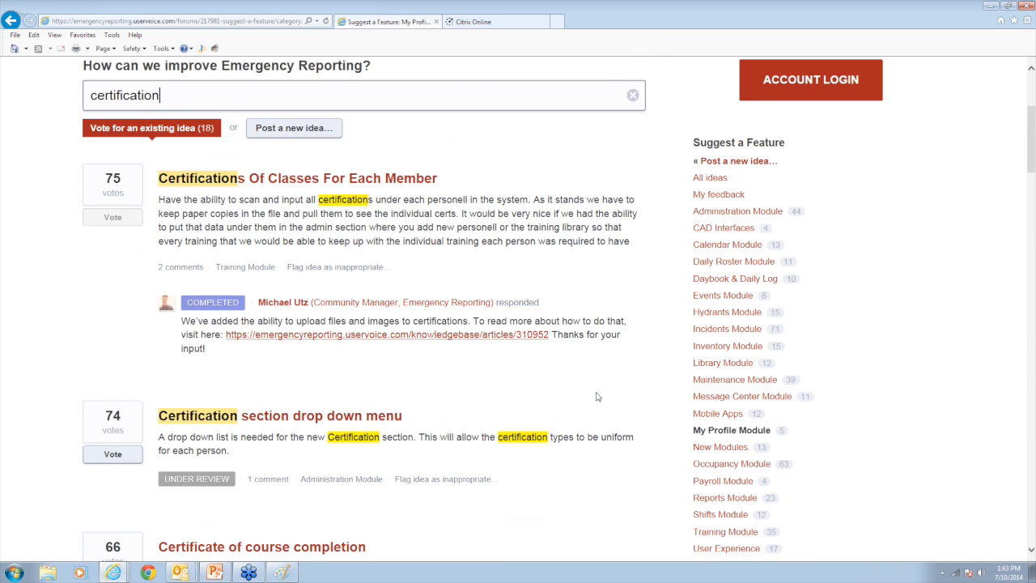
scroll(596, 397, "down", 4)
scroll(597, 393, "down", 15)
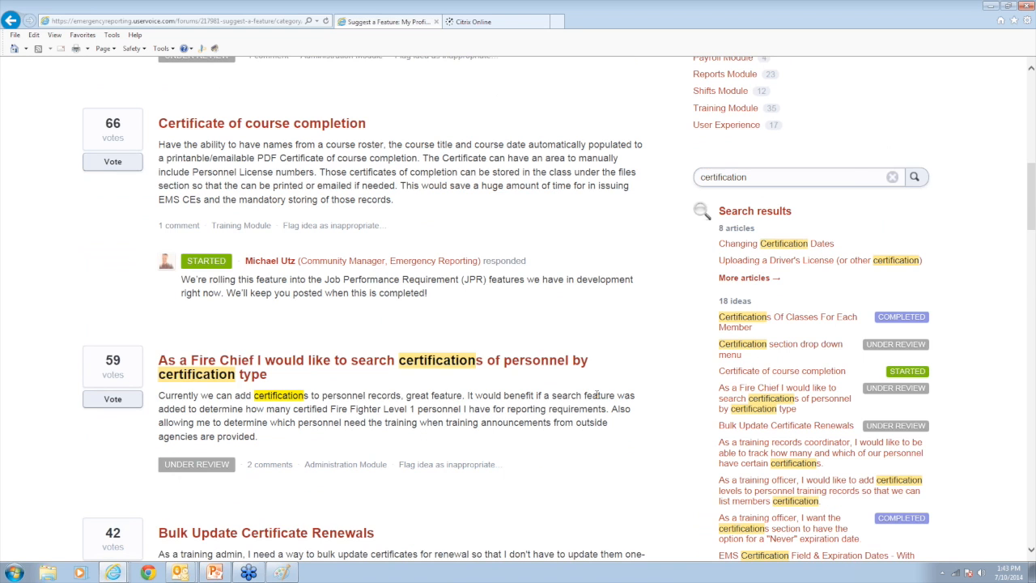
scroll(600, 400, "down", 5)
scroll(600, 401, "up", 20)
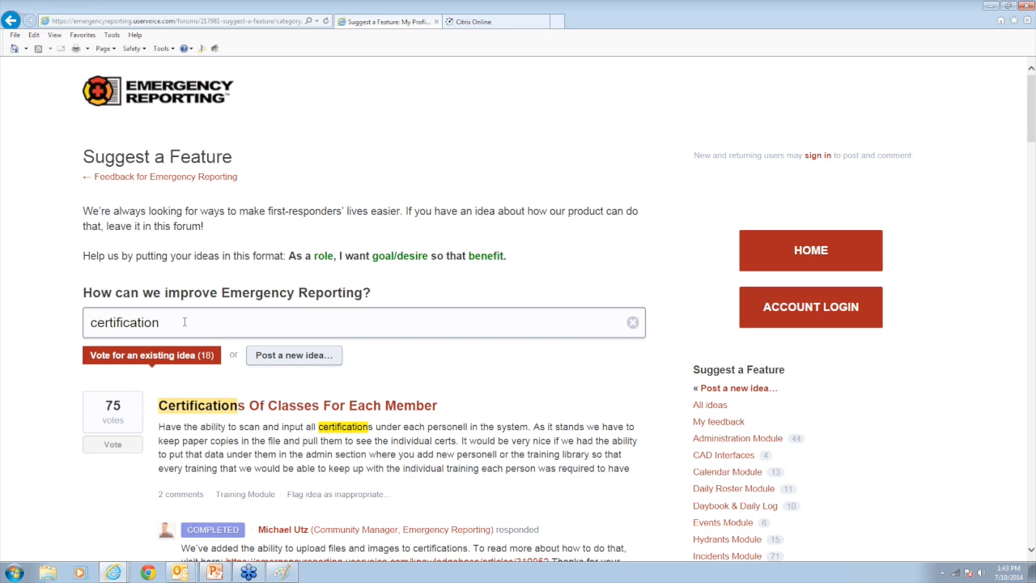
Change the idea search term to "certifications" and review the top matching ideas.
key("BackSpace")
type("s")
scroll(186, 324, "down", 3)
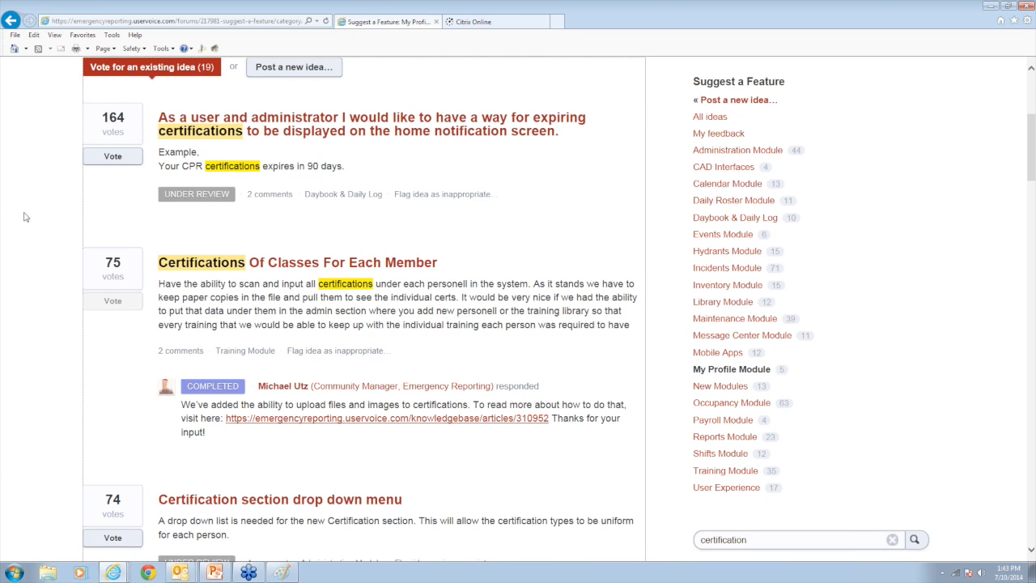
scroll(42, 232, "up", 2)
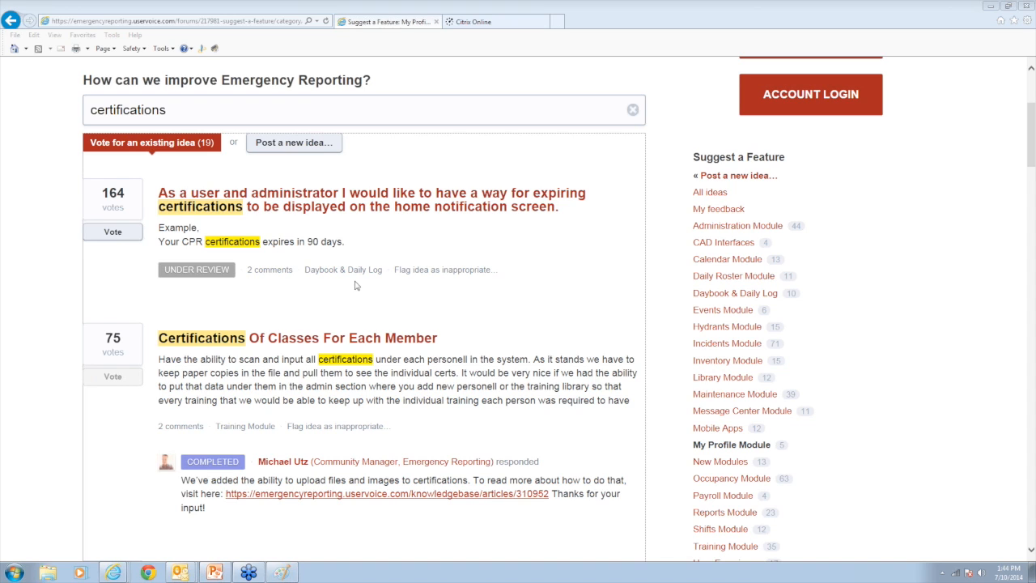
Cast 3 votes for the idea of displaying expiring certifications on the home notification screen.
left_click(115, 234)
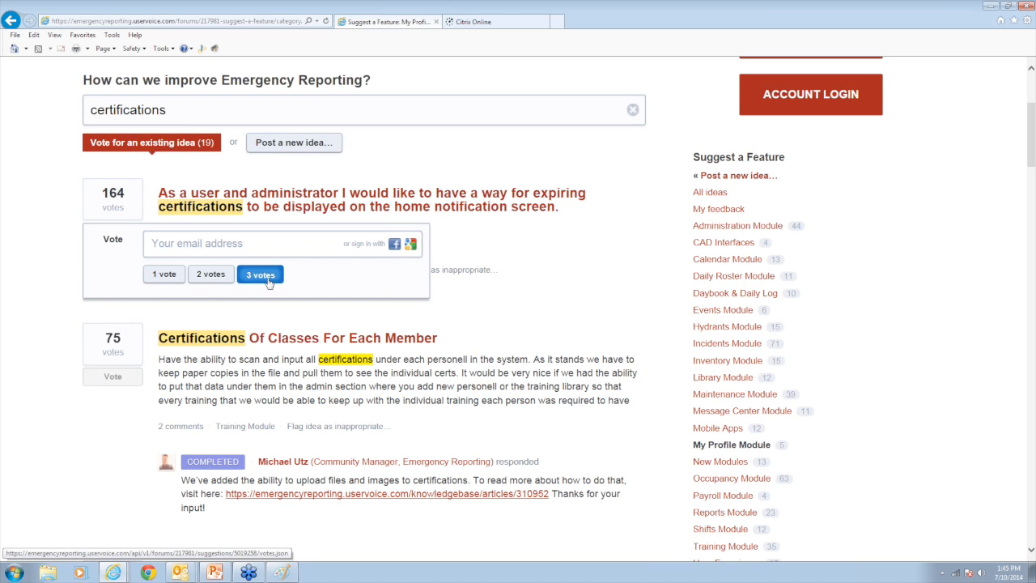
left_click(260, 275)
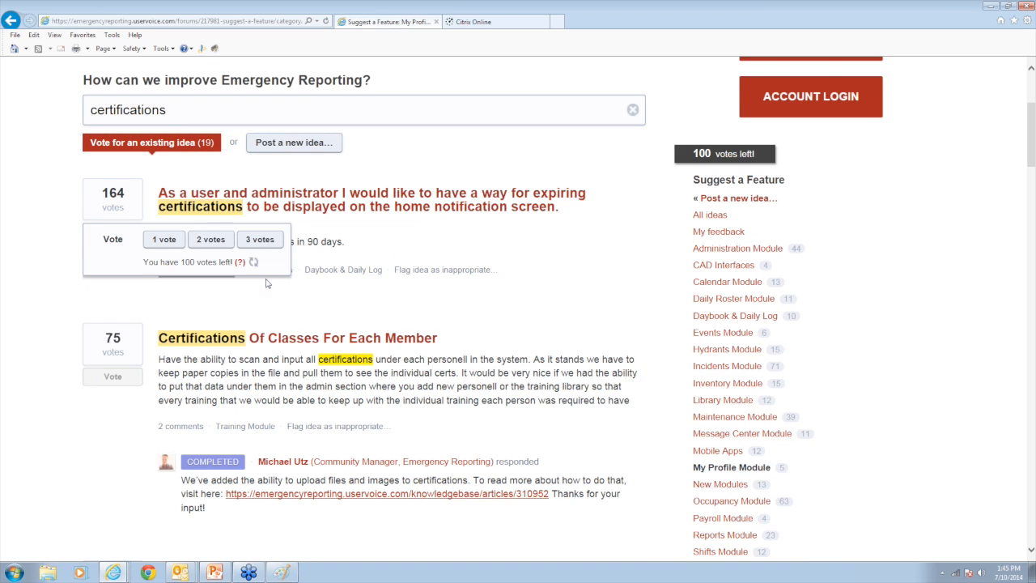
scroll(34, 225, "up", 5)
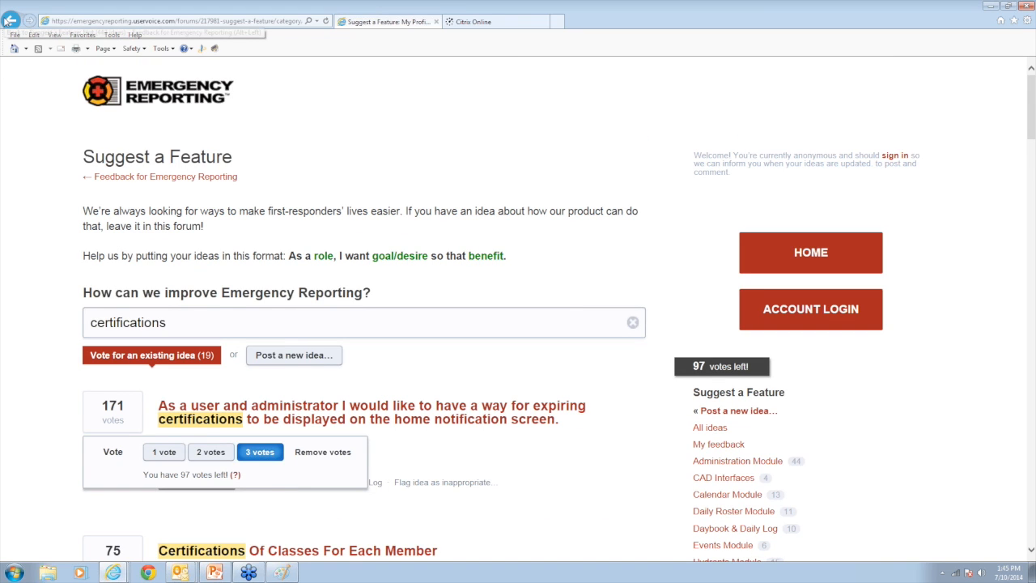
Leave the forum and open training report 1639, Current Certifications by Personnel for Personnel for Expiration Date Range.
left_click(10, 21)
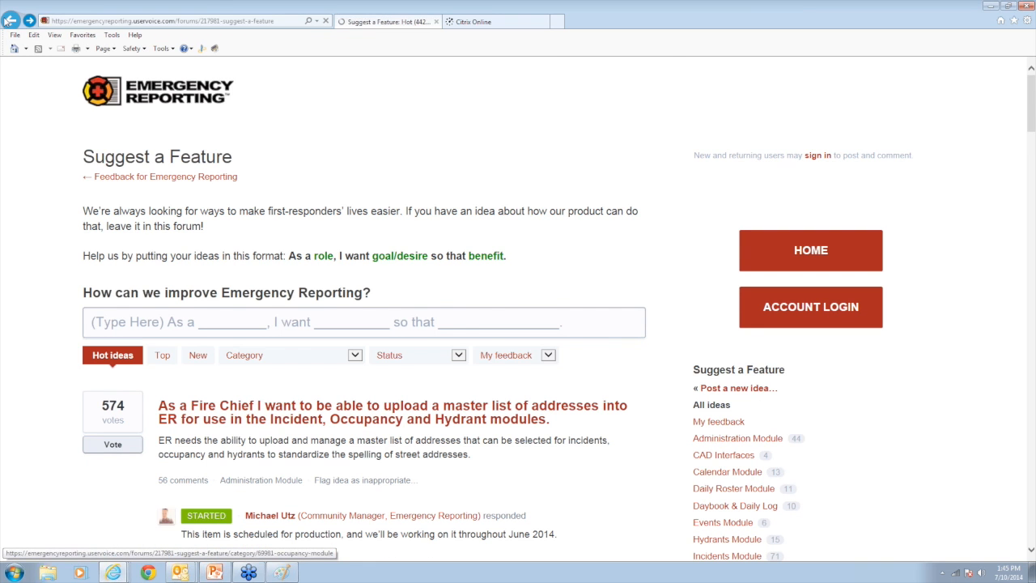
left_click(9, 20)
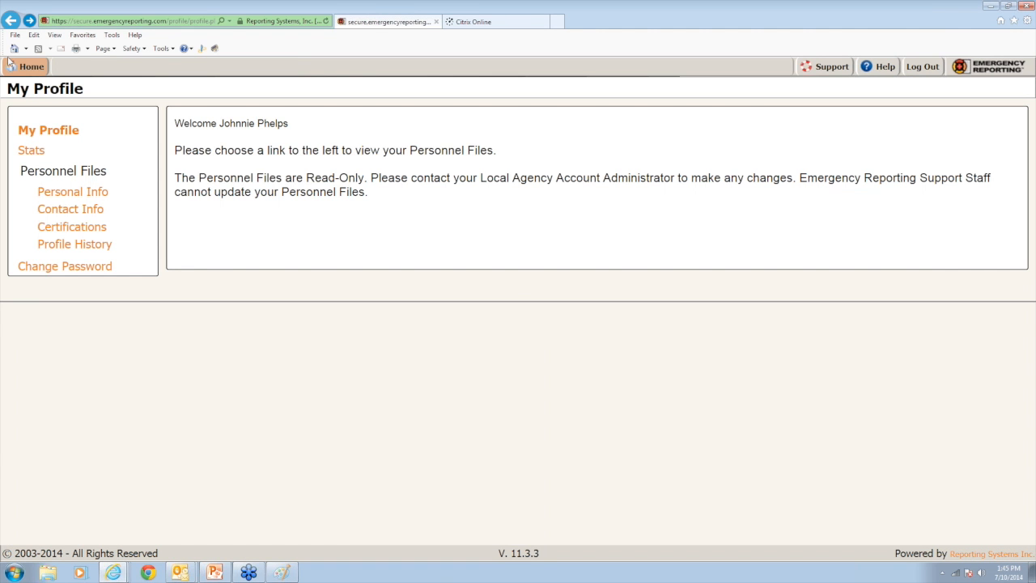
left_click(24, 66)
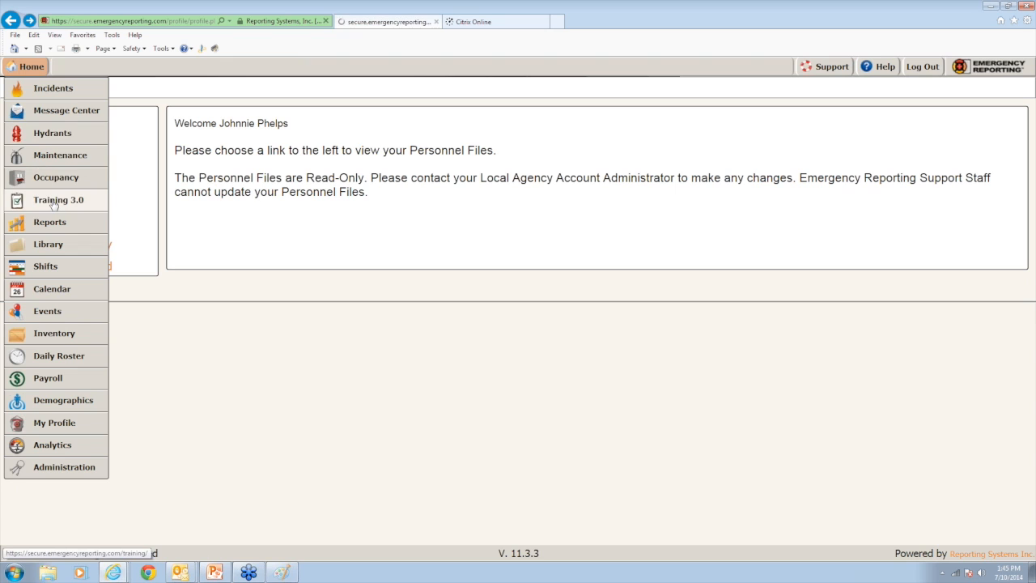
left_click(54, 202)
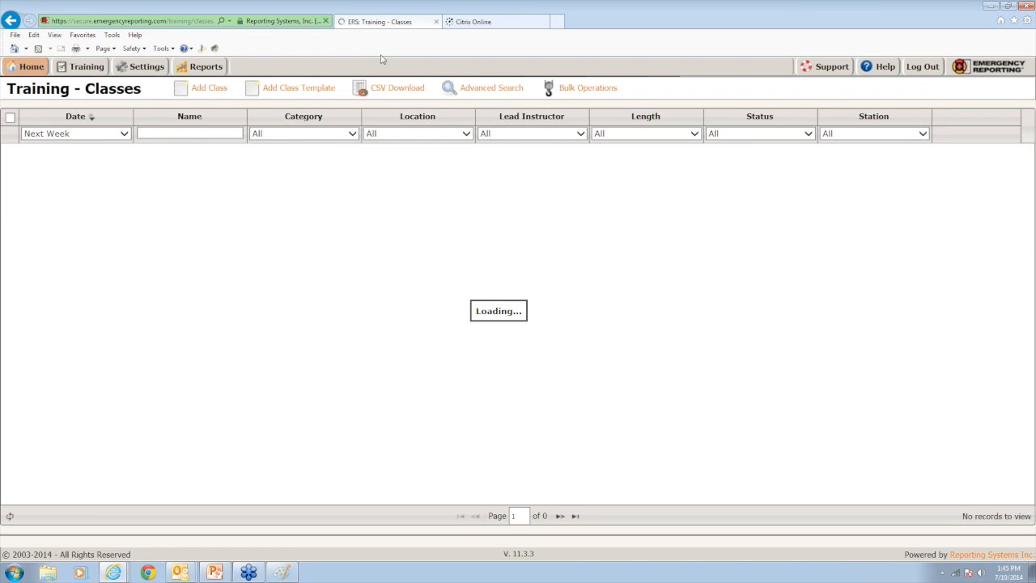
left_click(210, 72)
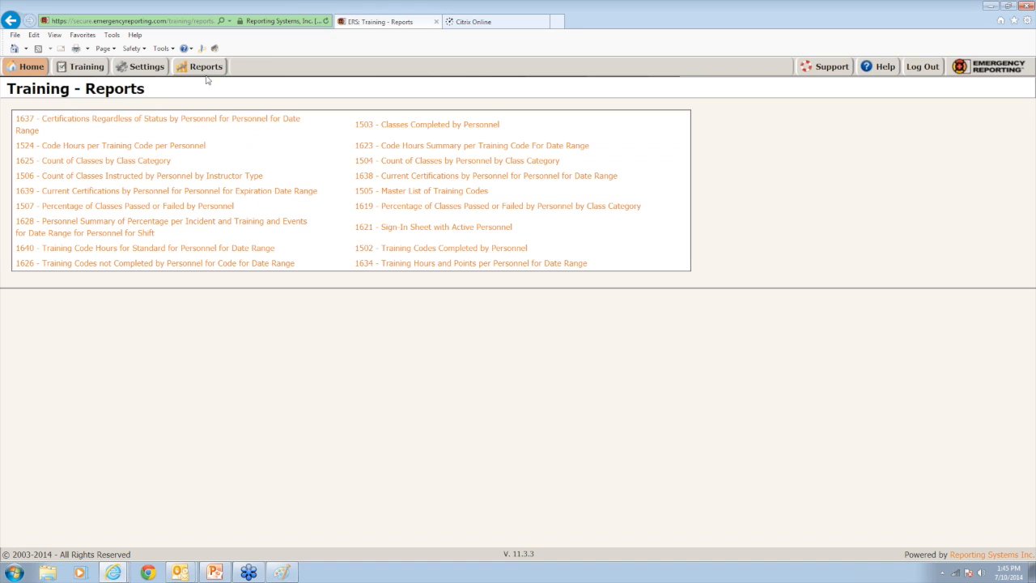
left_click(186, 191)
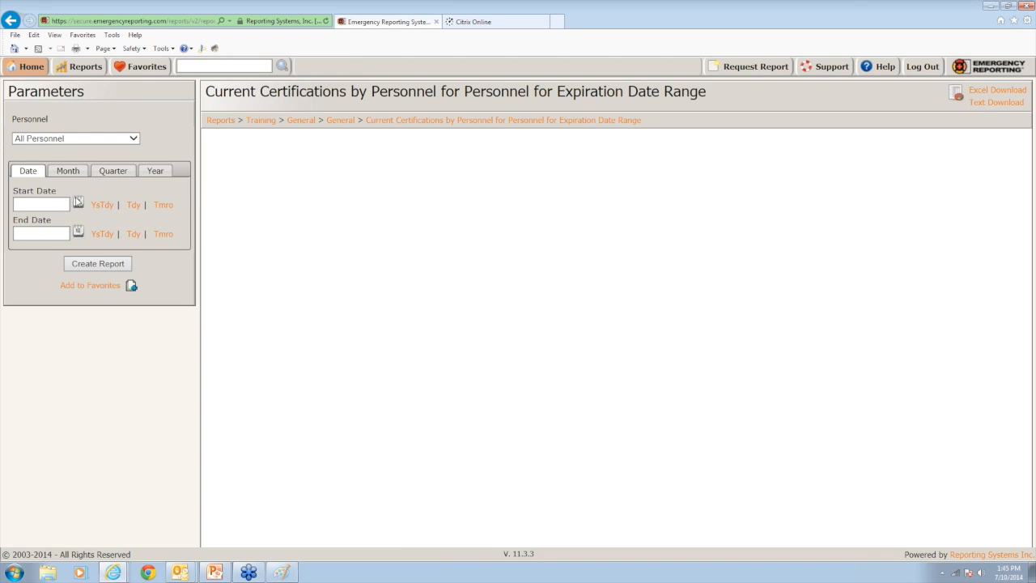
Create the certification report for all personnel from 01/01/2014 to 07/10/2014 and look over its entries.
left_click(77, 202)
left_click(78, 223)
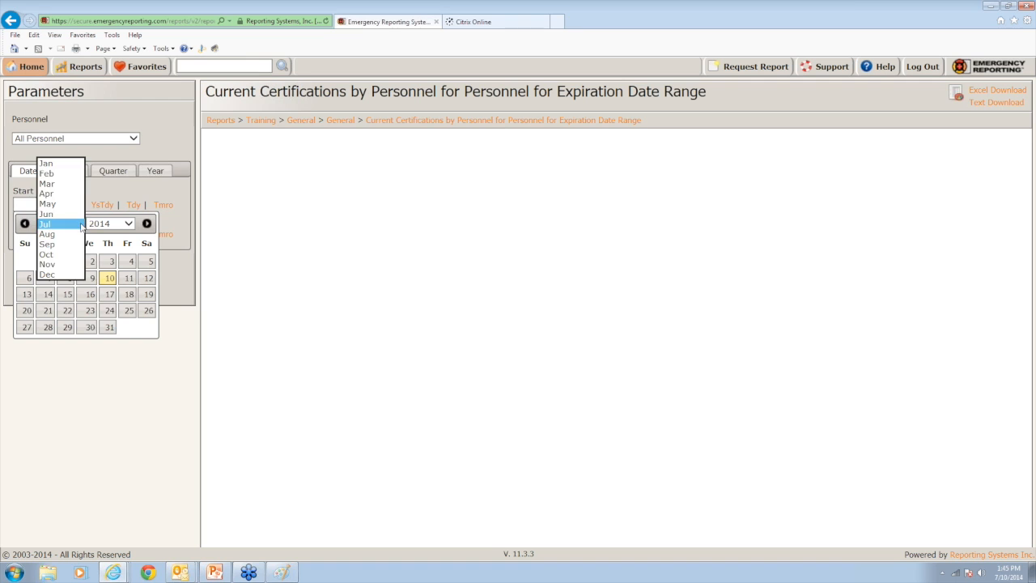
left_click(55, 163)
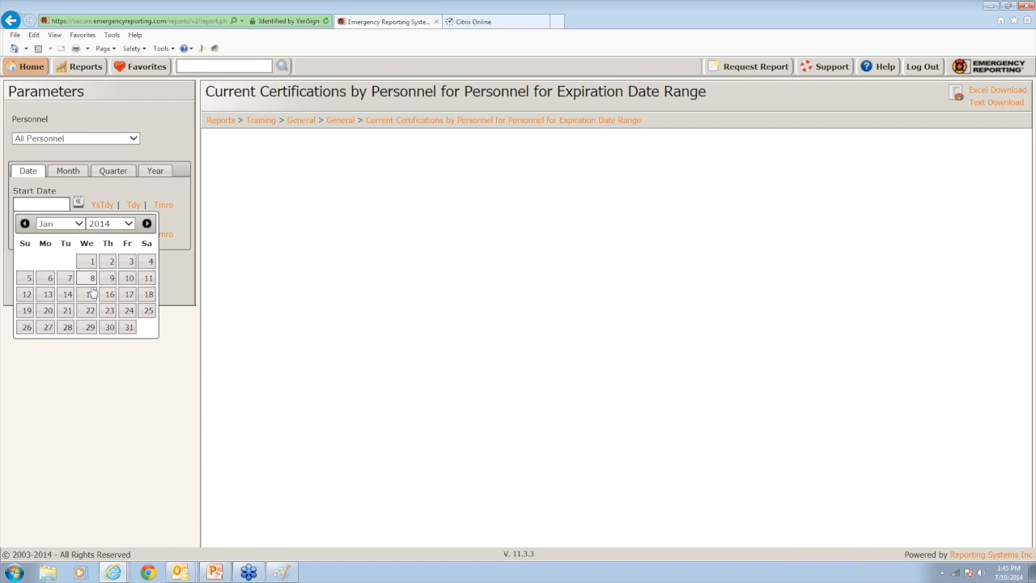
left_click(93, 263)
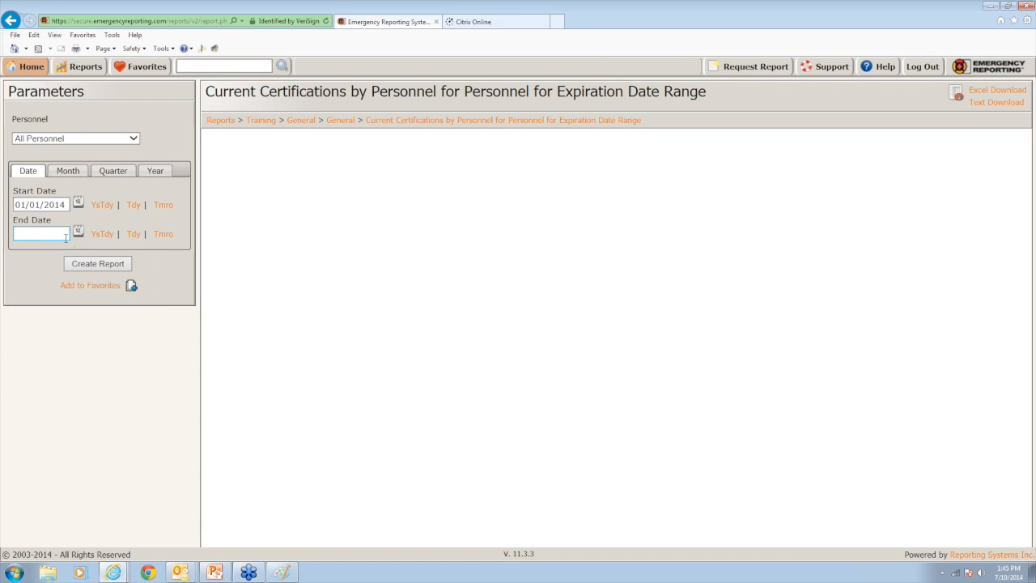
left_click(77, 232)
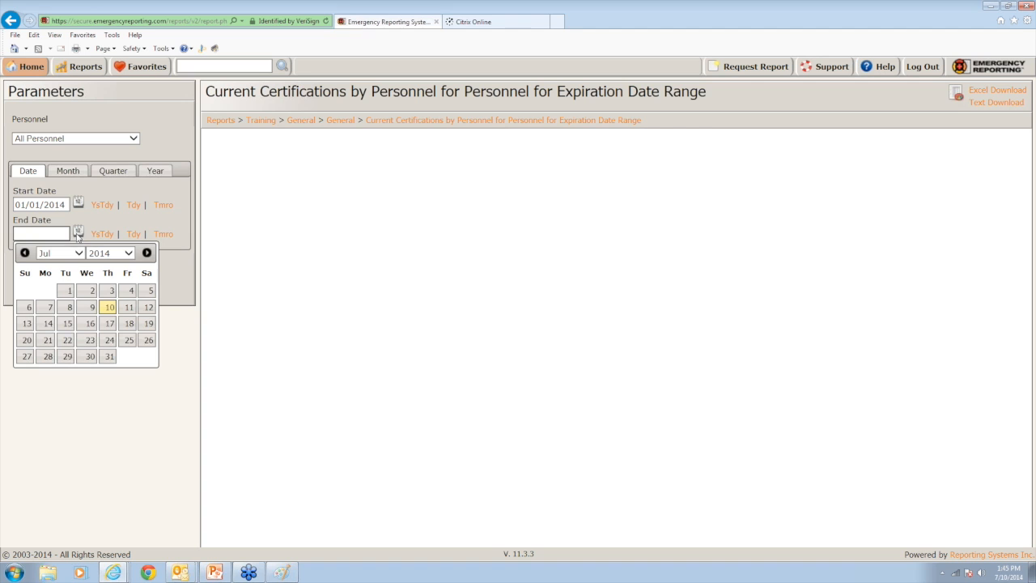
left_click(108, 307)
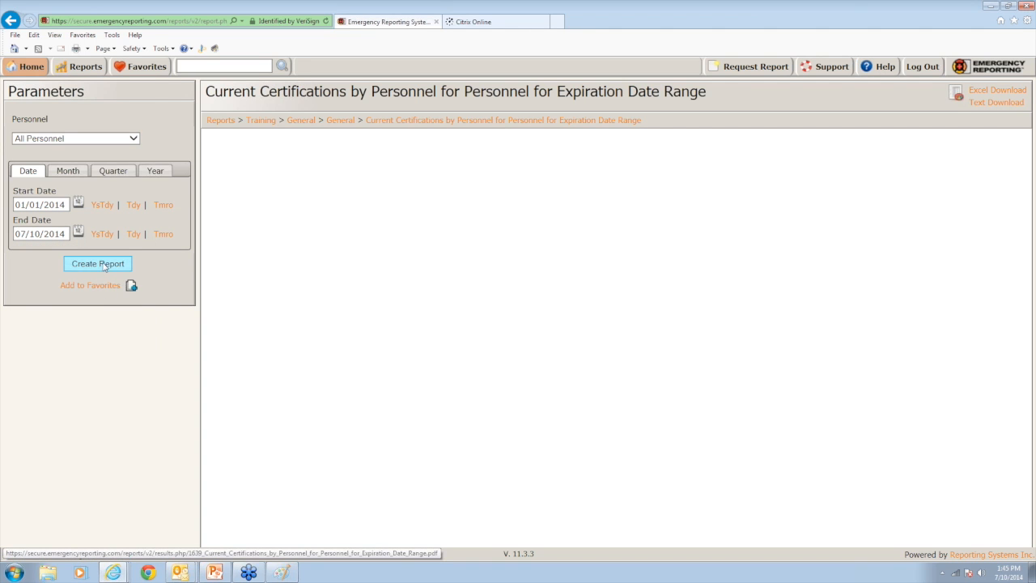
left_click(101, 267)
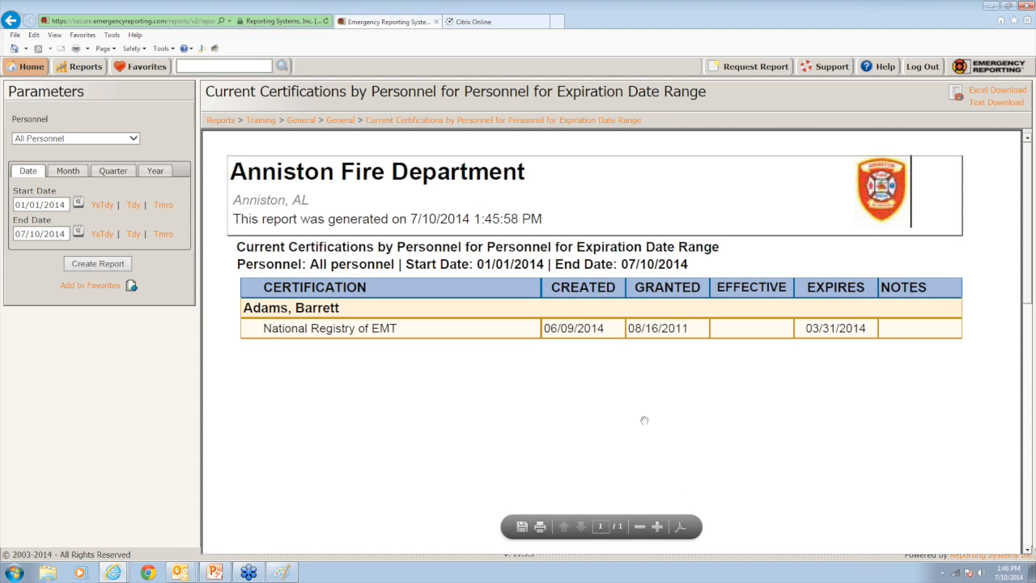
scroll(668, 419, "down", 2)
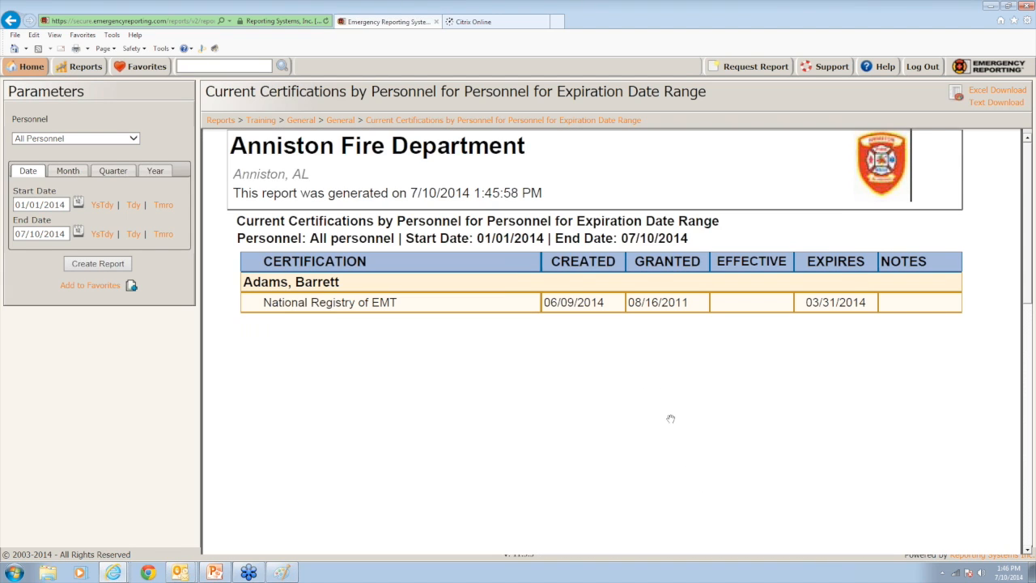
scroll(670, 418, "up", 1)
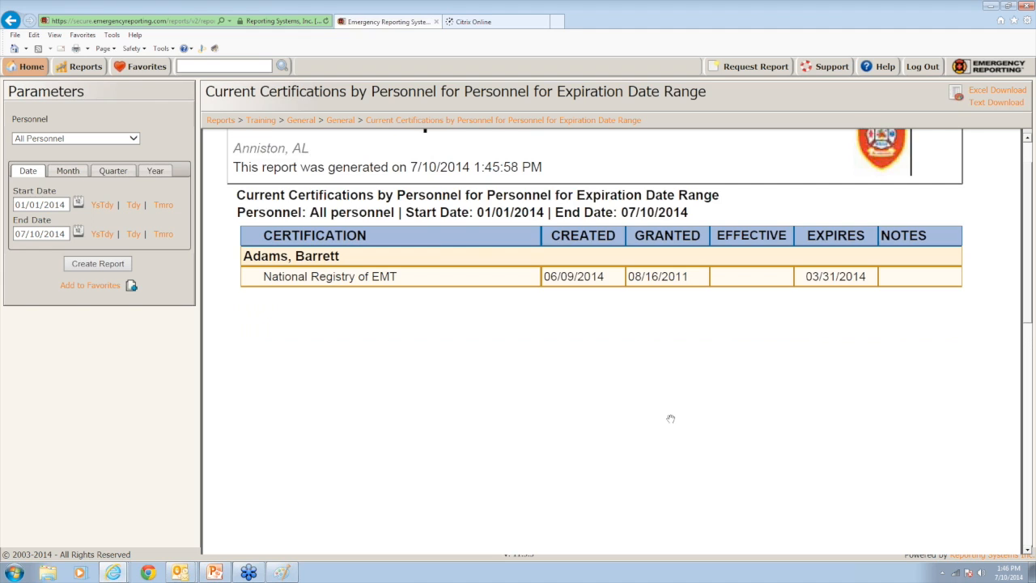
scroll(670, 418, "up", 2)
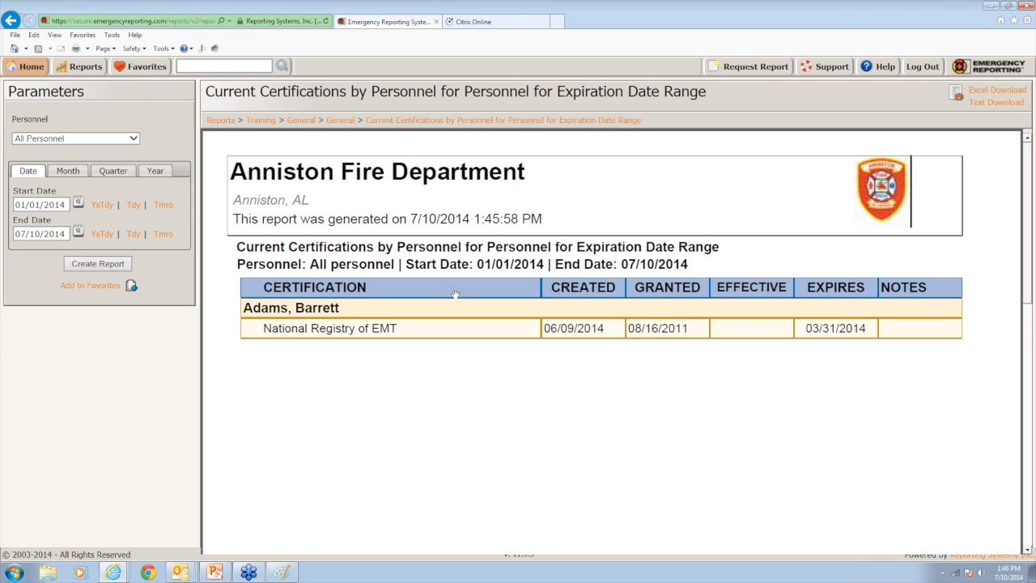
Review the personnel choices available for filtering the certification report.
left_click(134, 140)
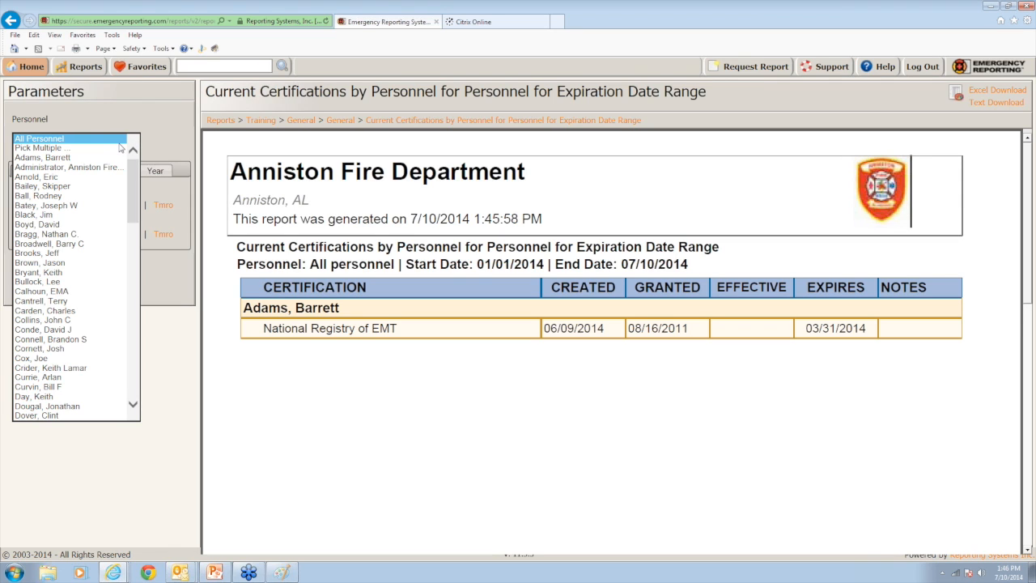
mouse_move(133, 170)
left_mouse_down()
mouse_move(119, 346)
mouse_move(151, 162)
left_mouse_up()
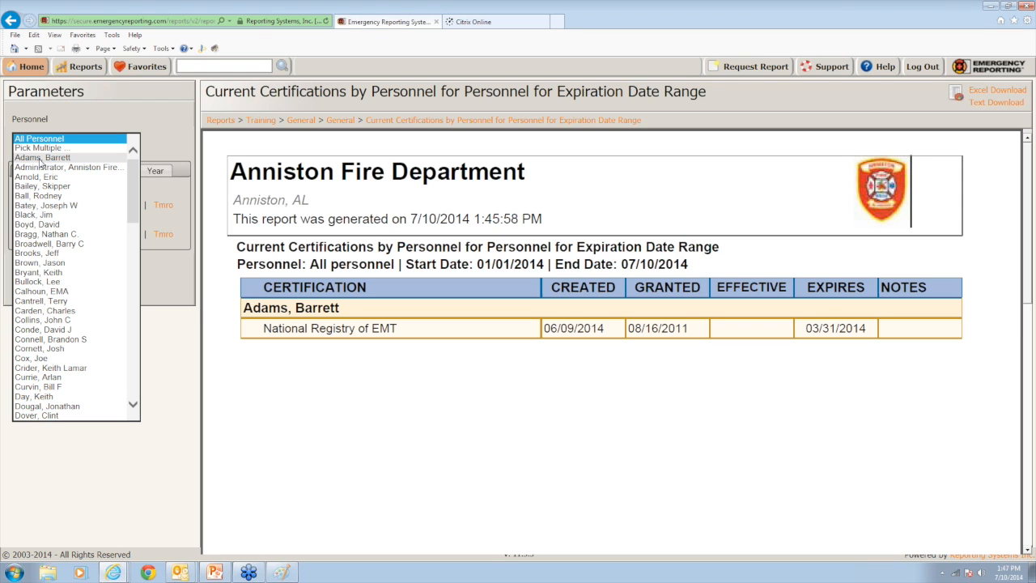
left_click(107, 446)
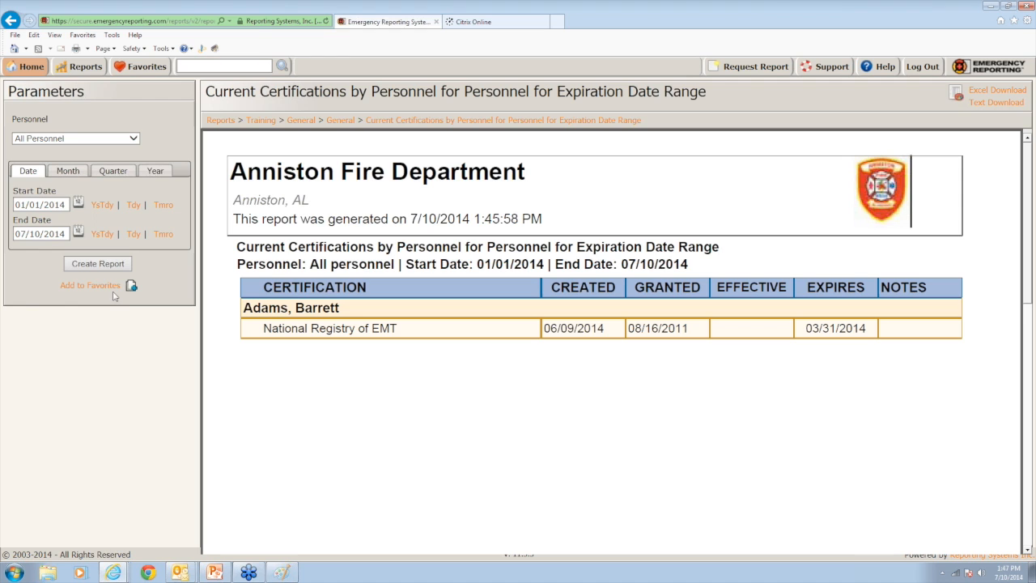
Start adding a training class in Training 3.0 based on the Test Template class template.
mouse_move(31, 70)
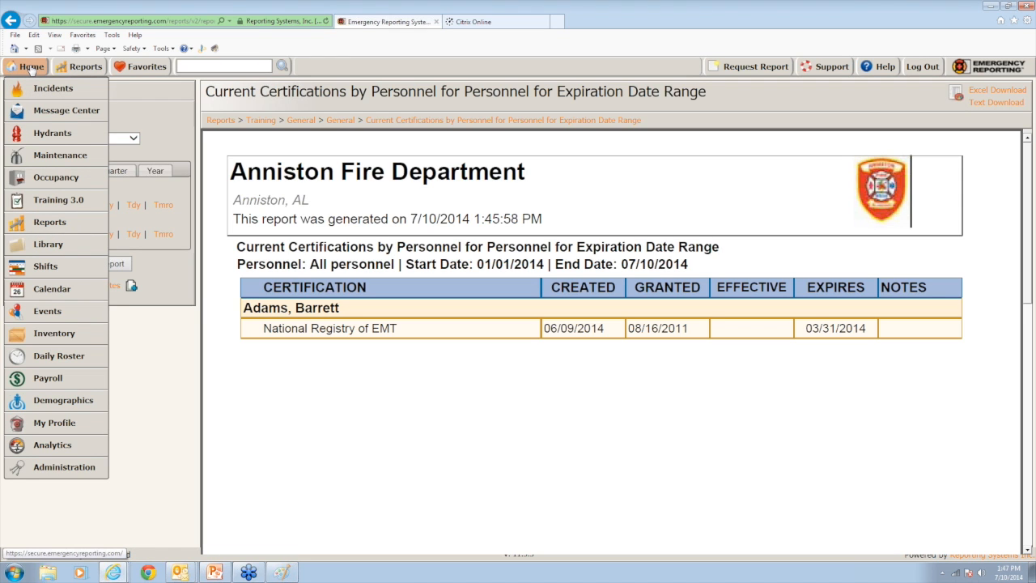
left_click(53, 202)
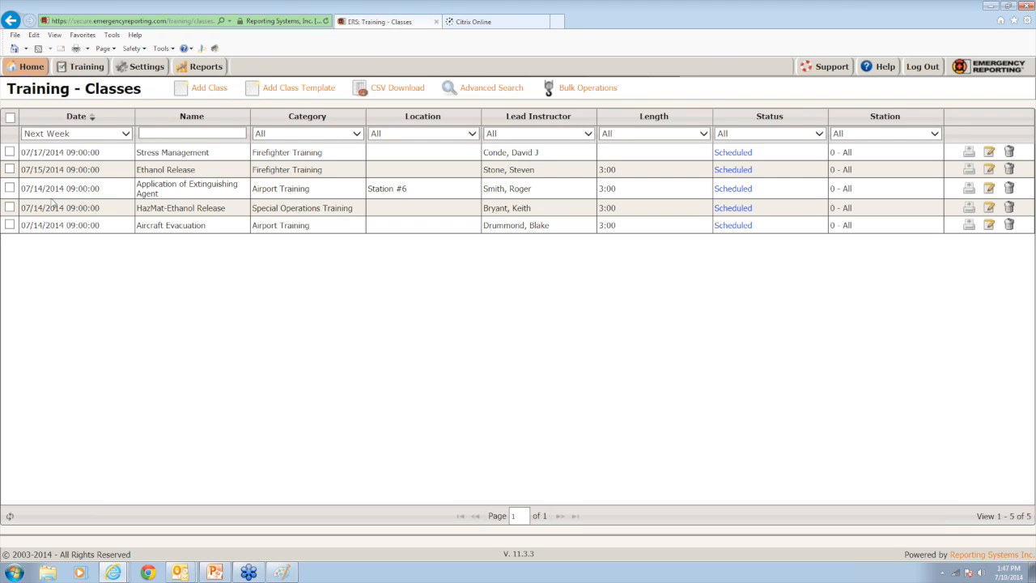
left_click(212, 89)
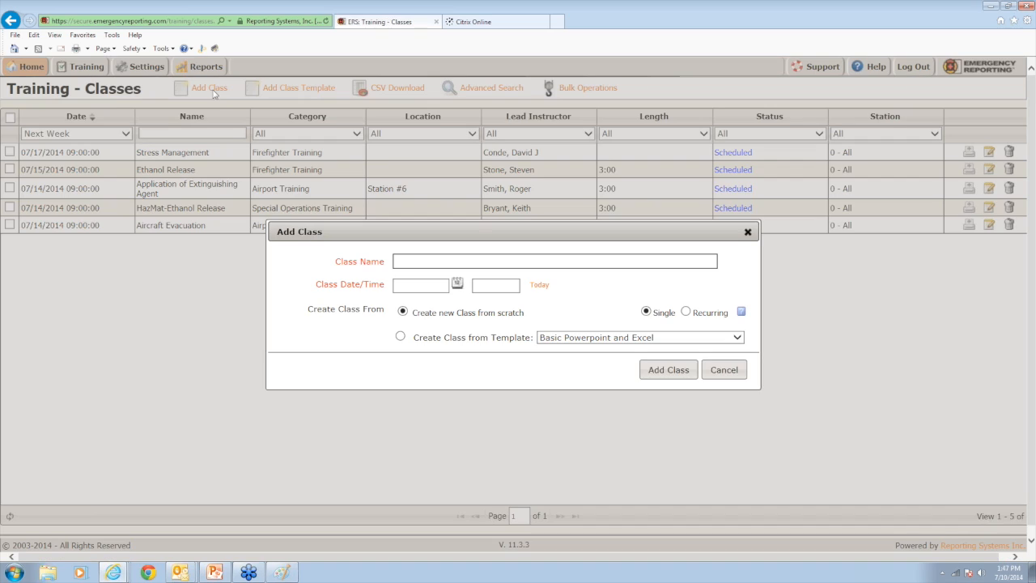
left_click(400, 338)
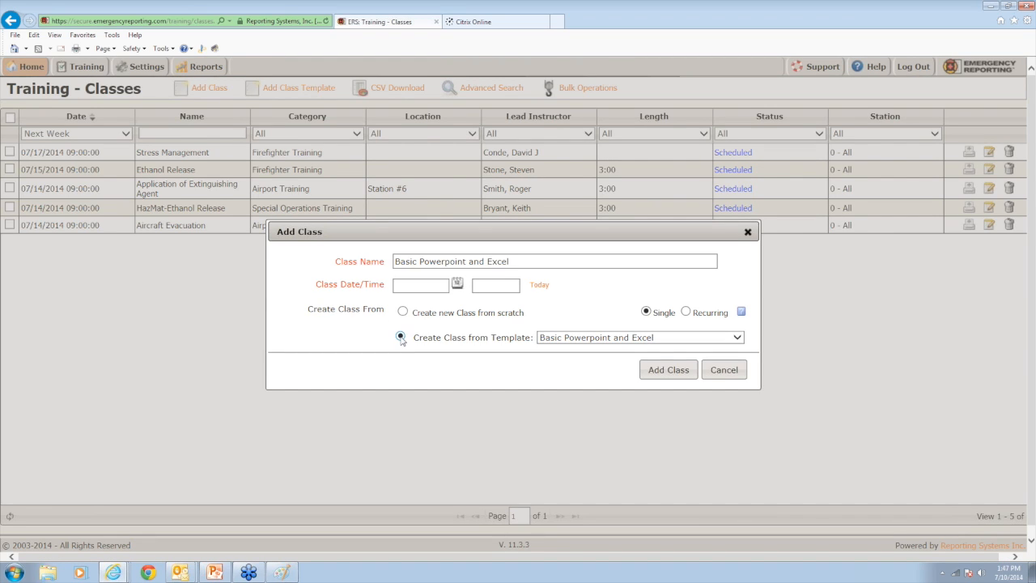
left_click(741, 341)
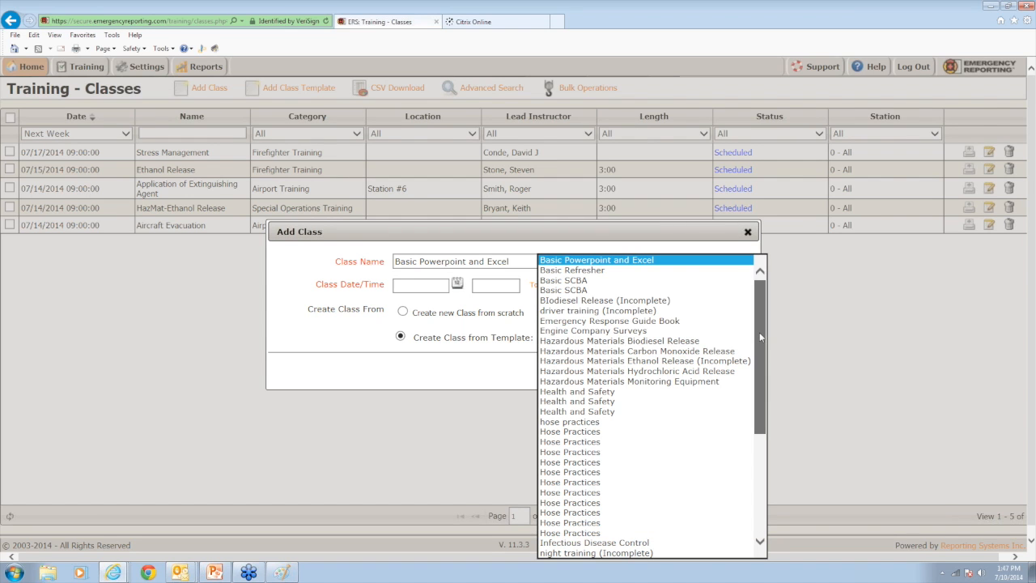
left_click_drag(760, 338, 756, 452)
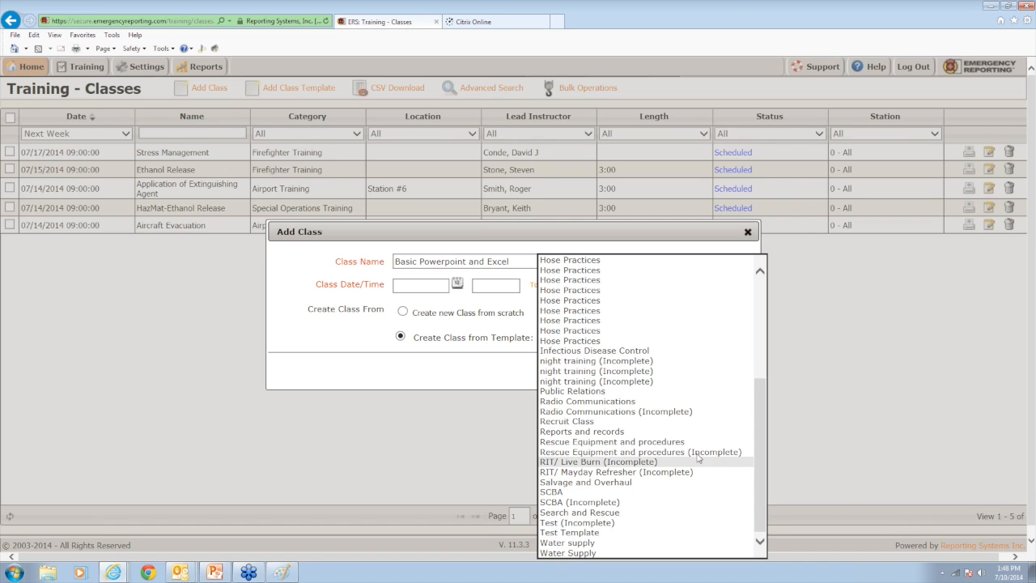
left_click(578, 533)
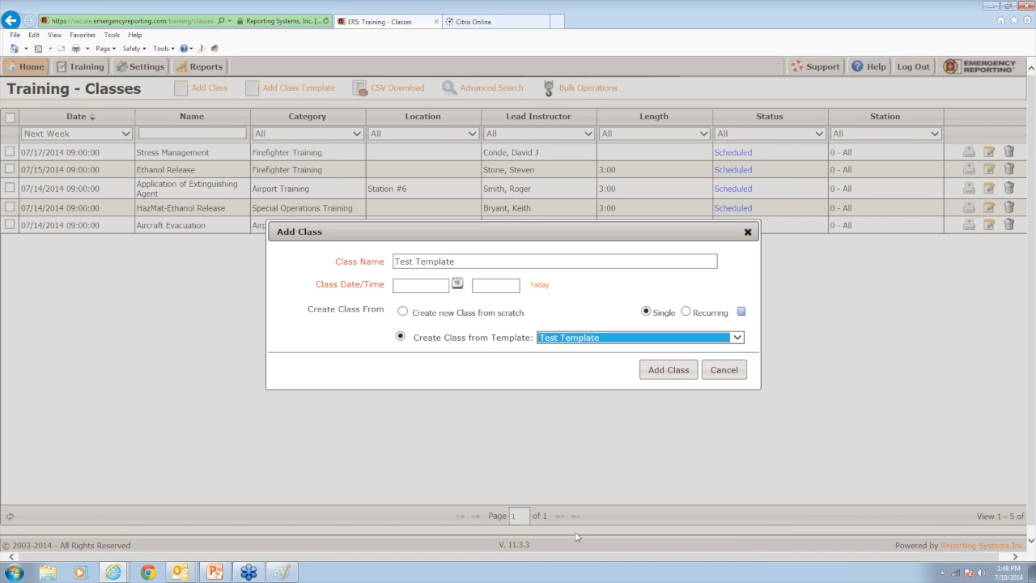
Set the first class date to 7/10/2014 at 09:00, make the class recurring and add it.
left_click(458, 283)
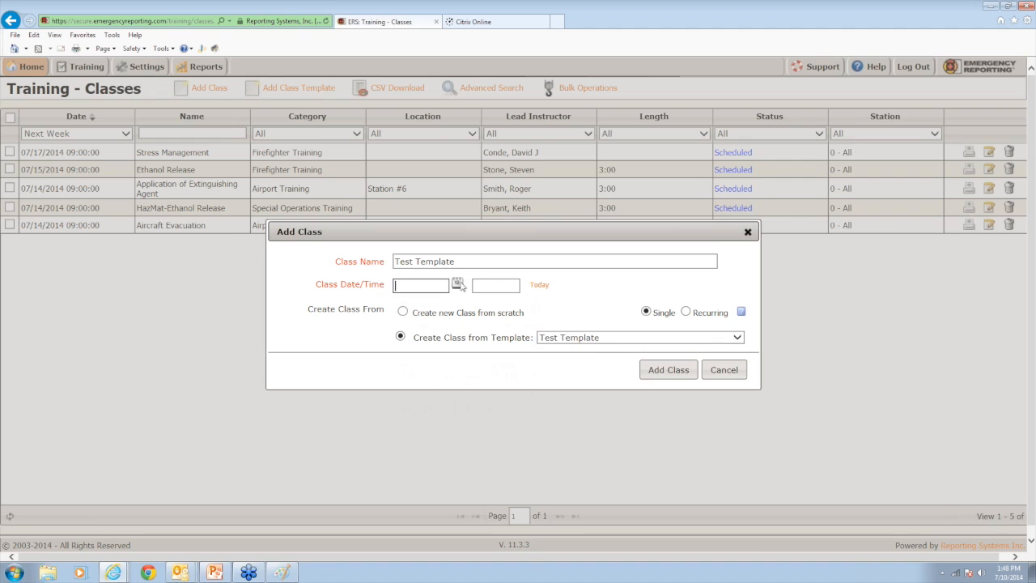
left_click(604, 291)
left_click(546, 288)
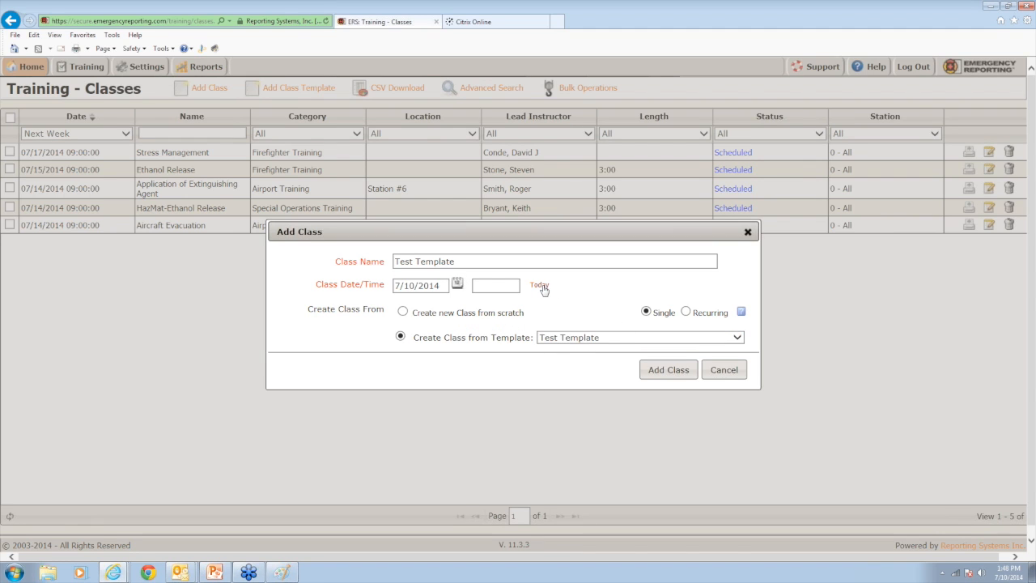
left_click(497, 286)
type("09:00")
left_click(687, 312)
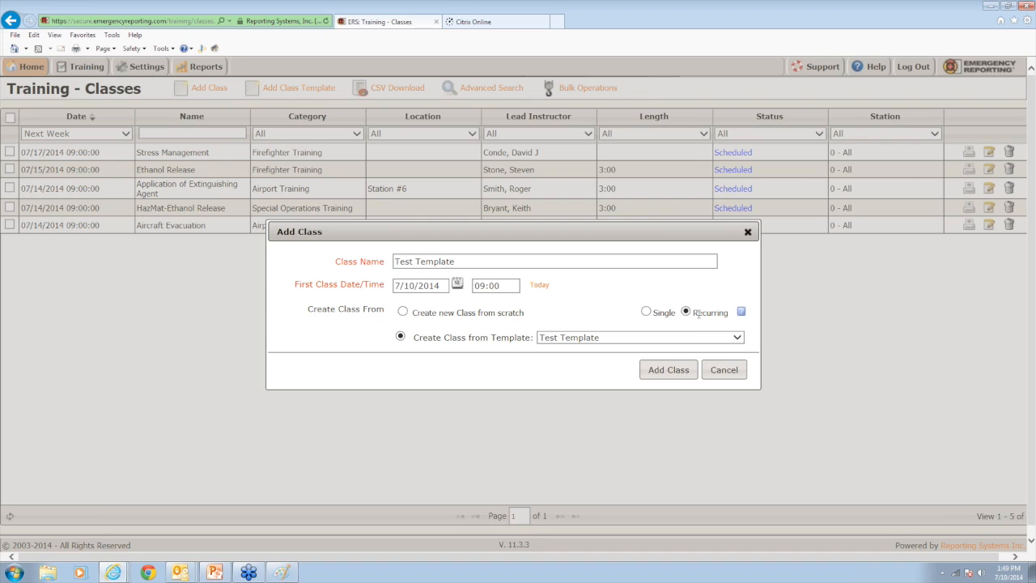
left_click(668, 374)
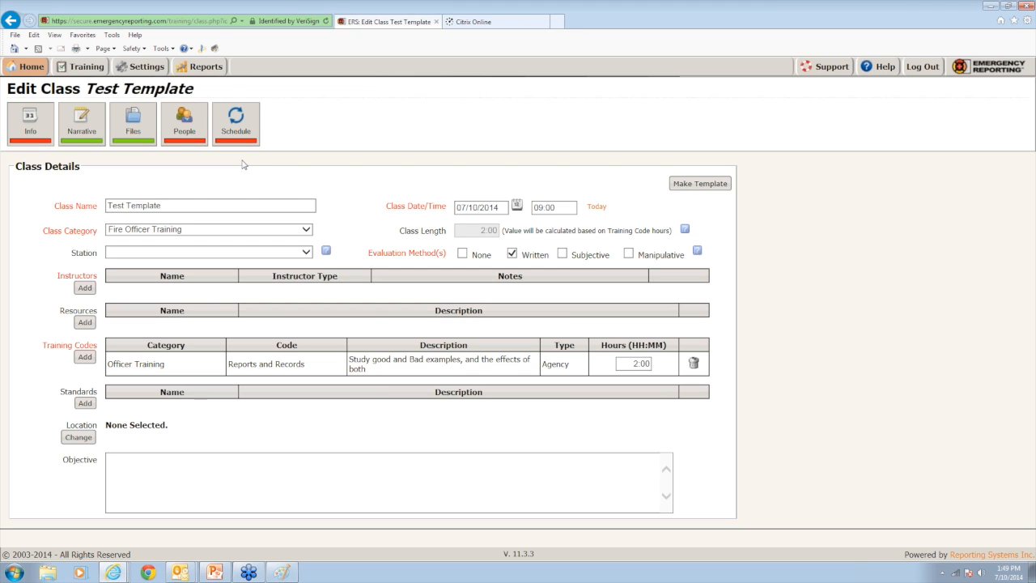
Assign the class to 1 - Station 1 and set its location to the existing Station #4 Training Facility.
left_click(46, 136)
left_click(307, 254)
left_click(280, 263)
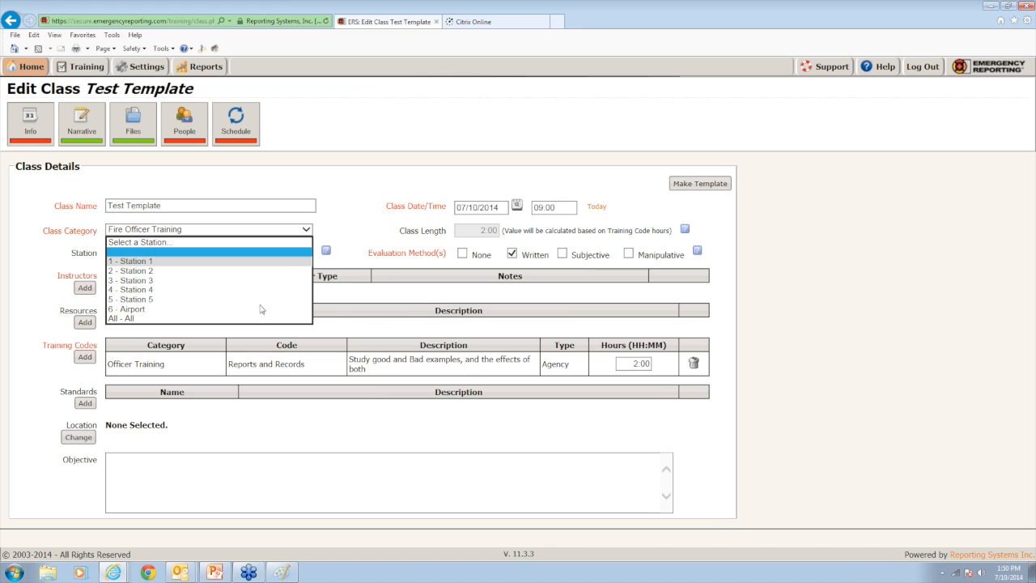
left_click(79, 437)
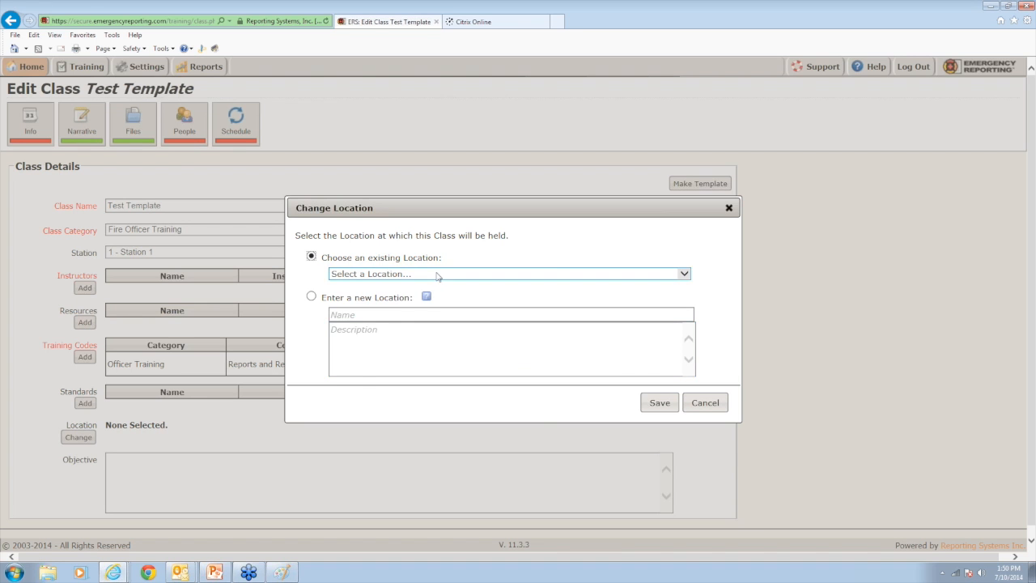
left_click(437, 276)
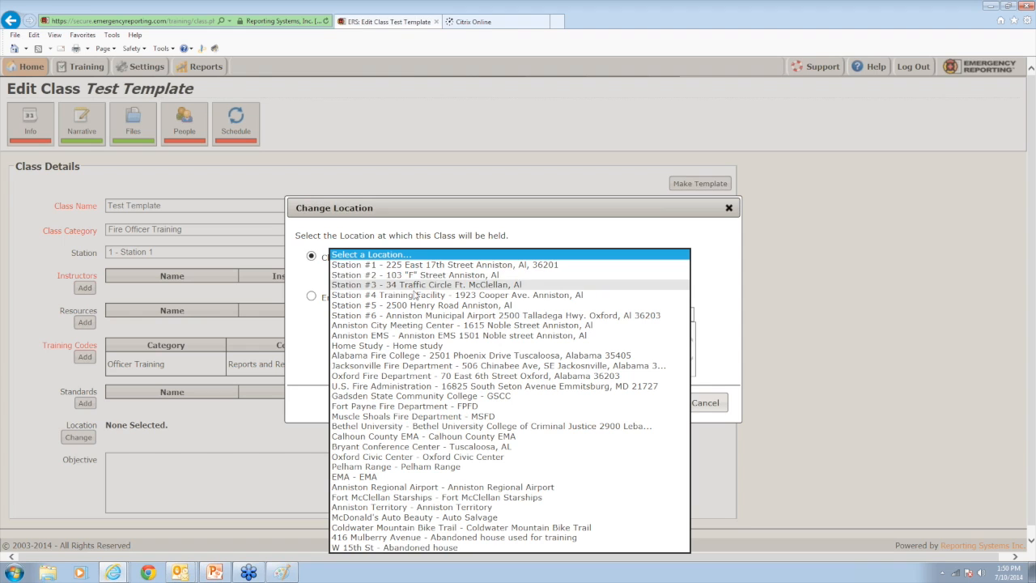
left_click(368, 295)
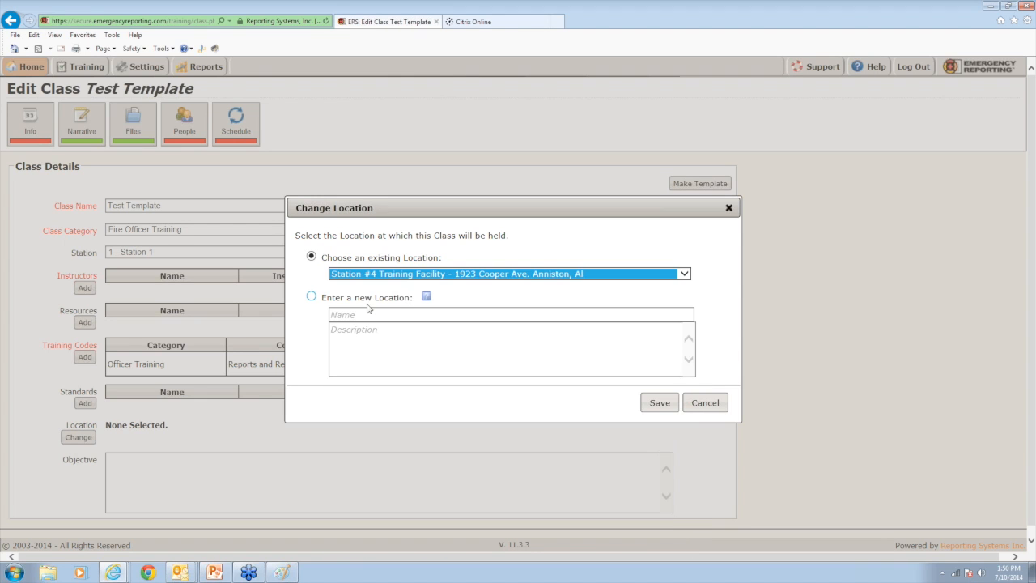
left_click(653, 404)
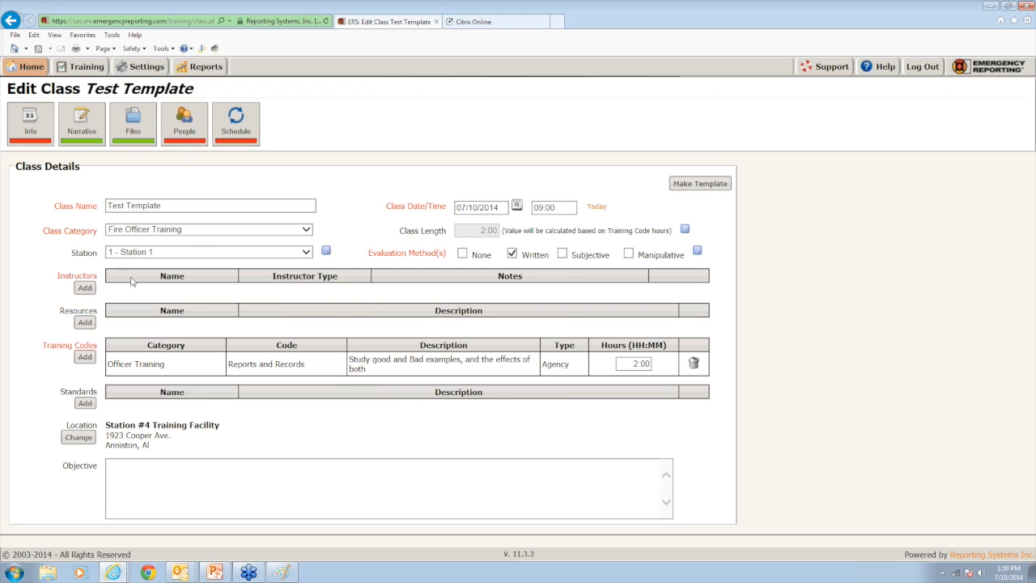
Add the first listed agency firefighter as Lead Instructor and view the files attached to the class.
left_click(86, 288)
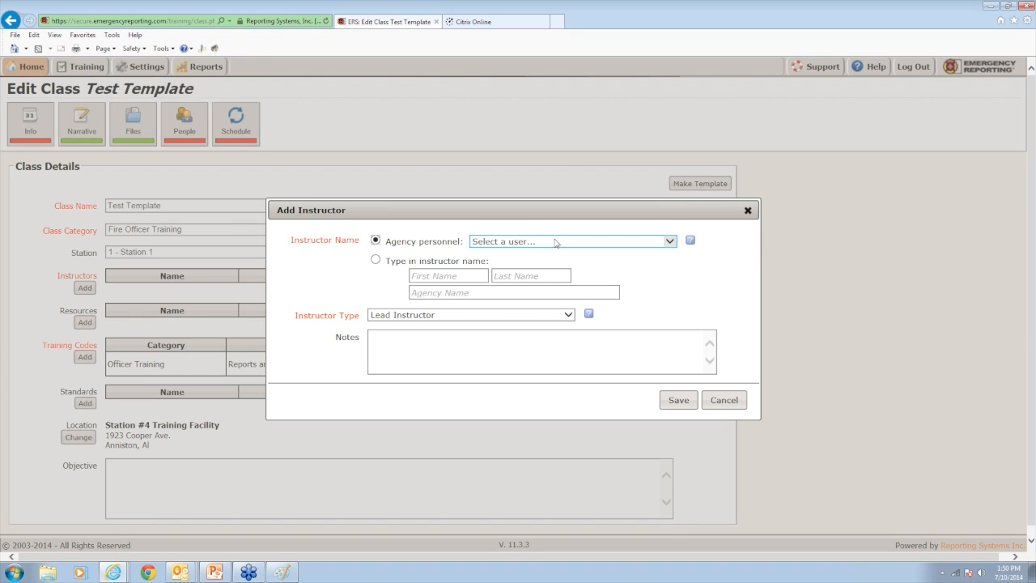
left_click(556, 242)
left_click(551, 253)
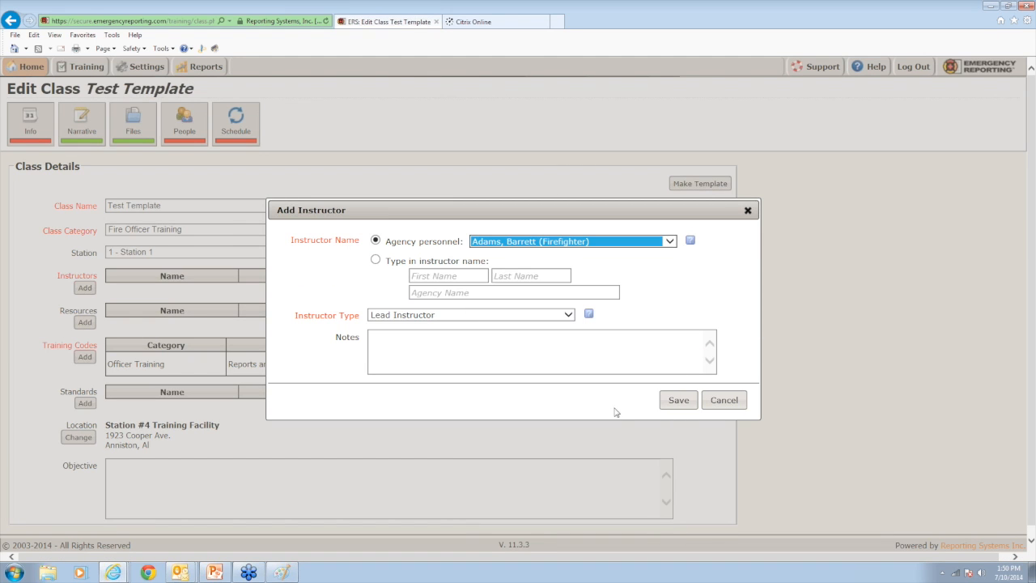
left_click(674, 401)
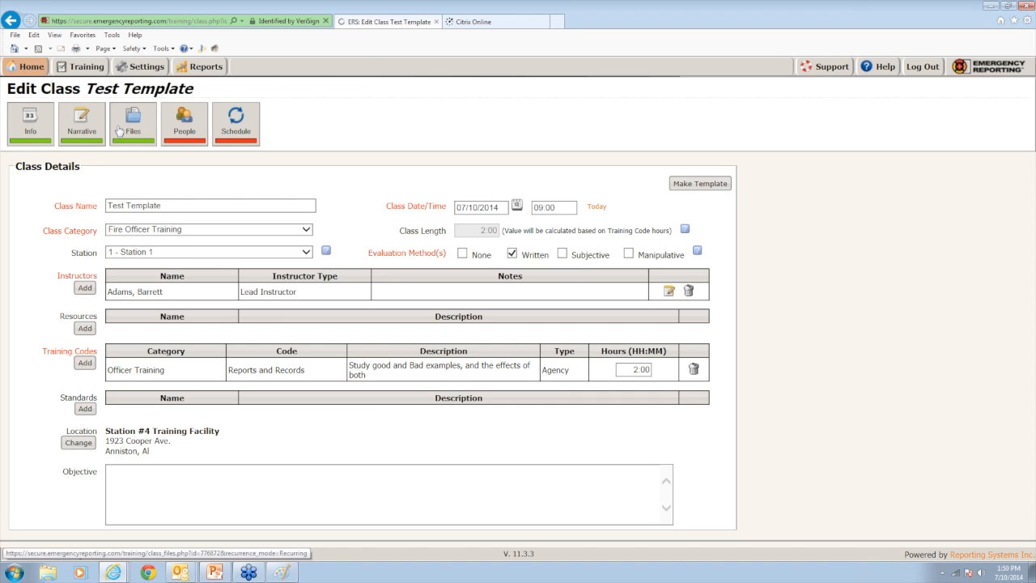
left_click(119, 131)
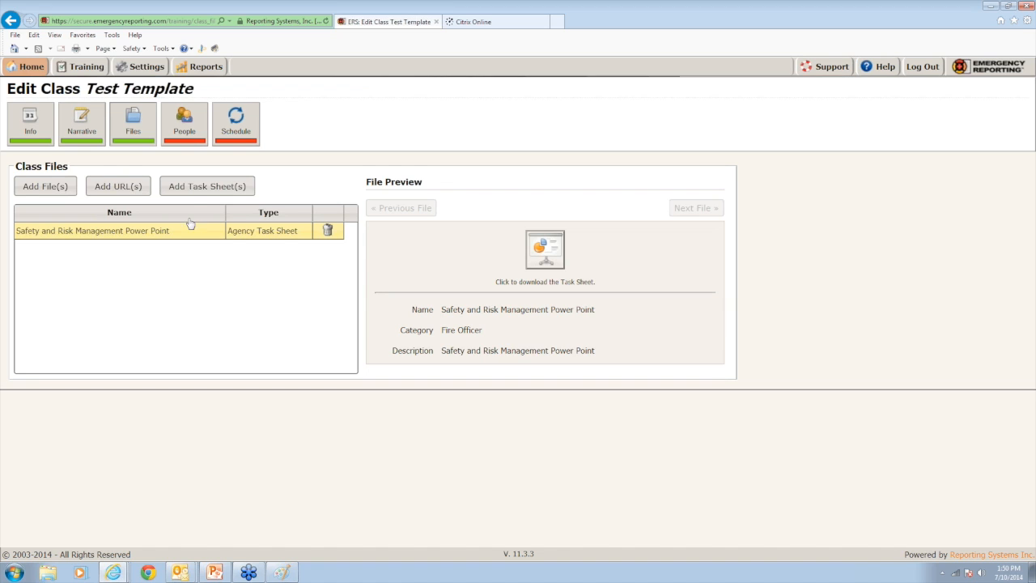
Add all agency personnel with the rank Lieutenant to the class and remove the last person in the list.
left_click(185, 136)
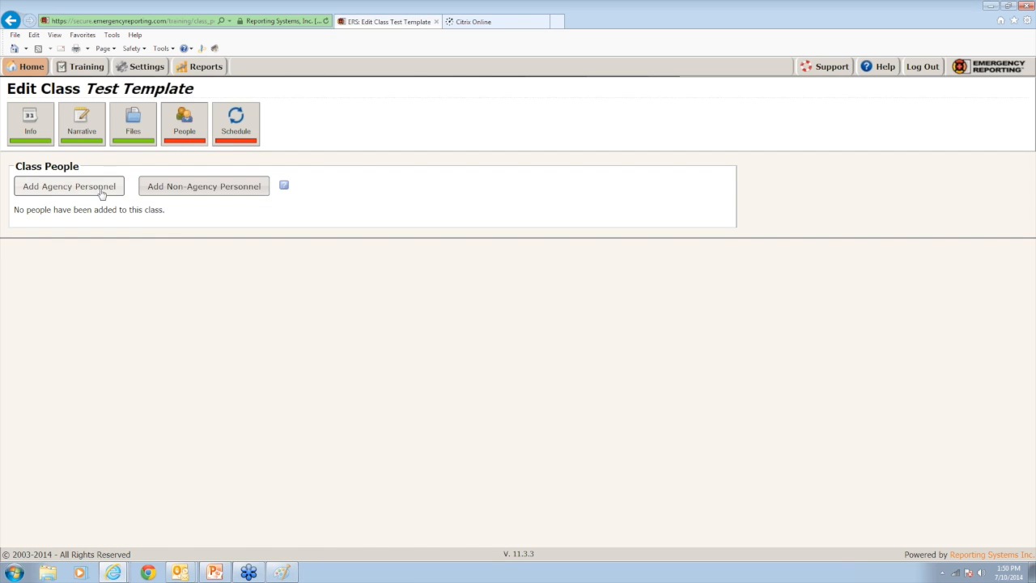
left_click(101, 190)
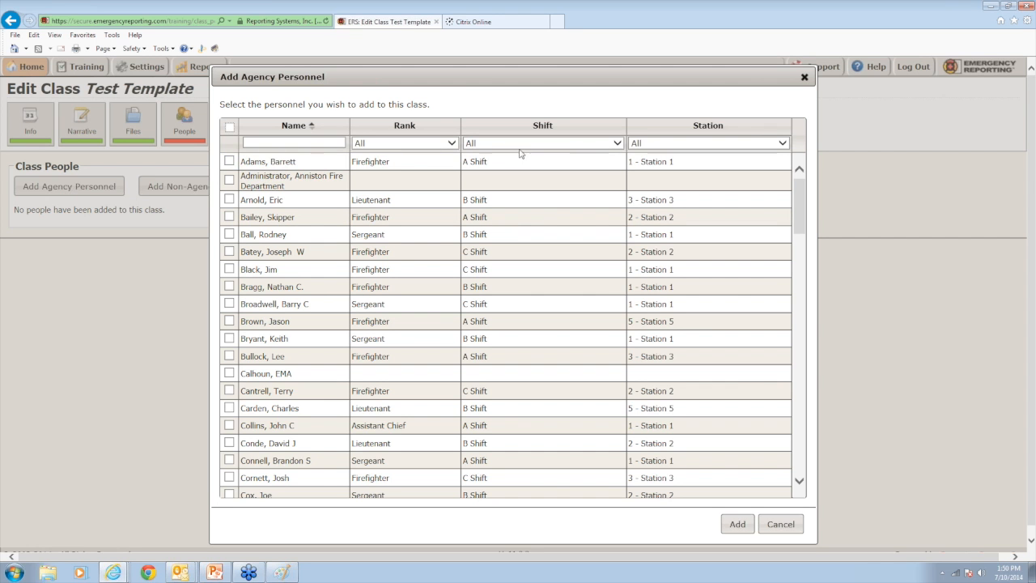
left_click(450, 144)
left_click(399, 195)
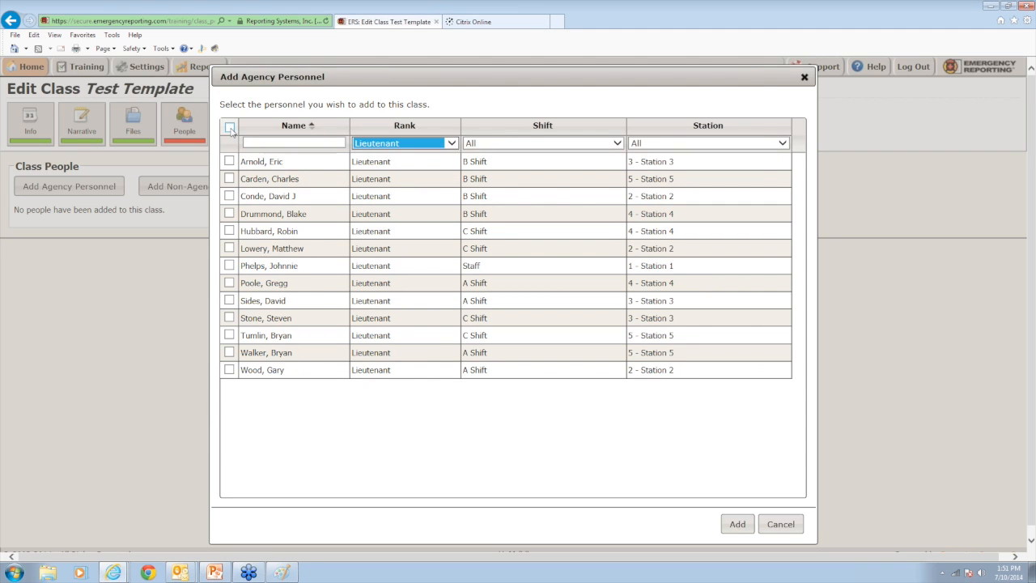
left_click(230, 127)
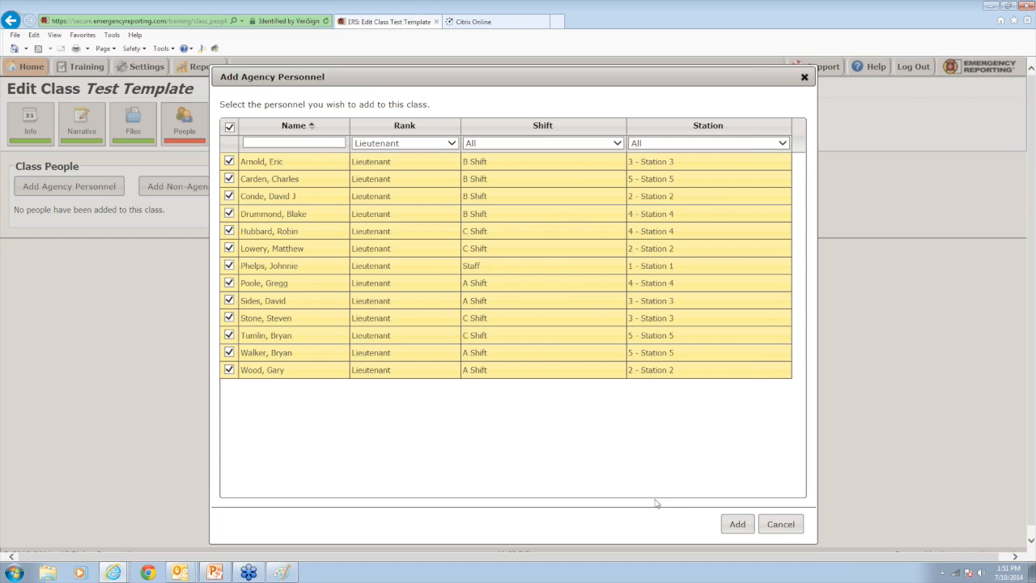
left_click(731, 526)
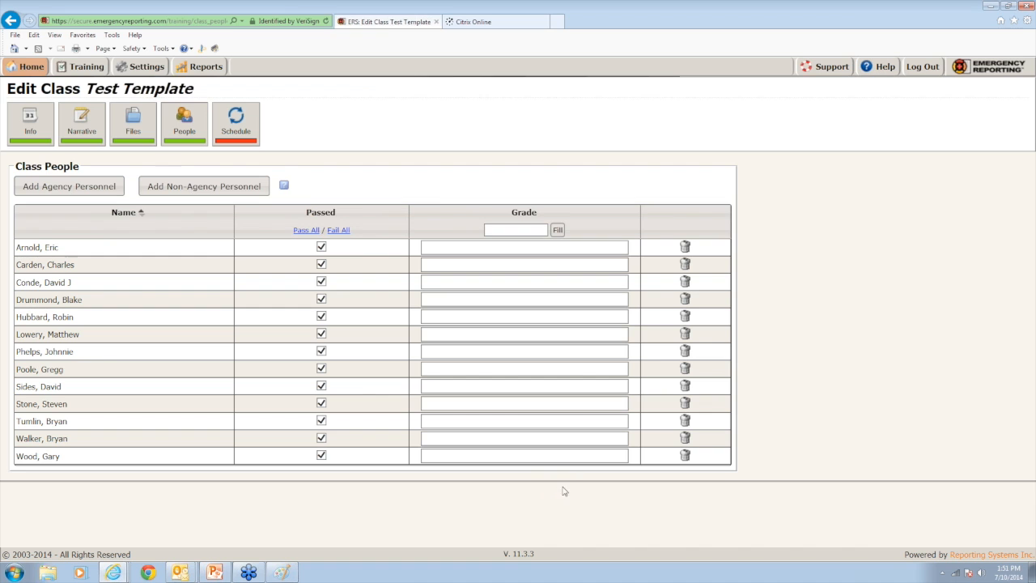
left_click(684, 456)
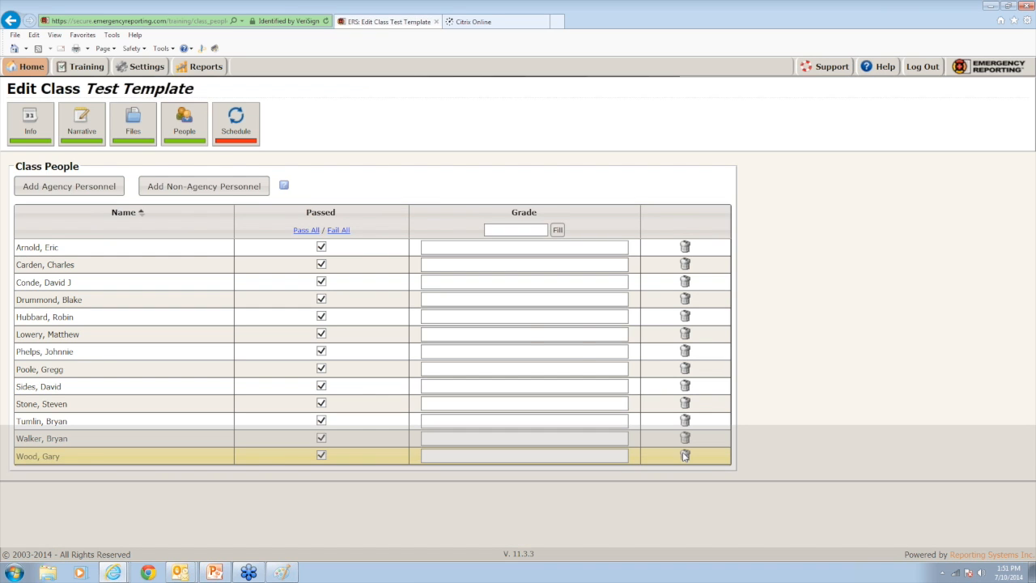
key("Return")
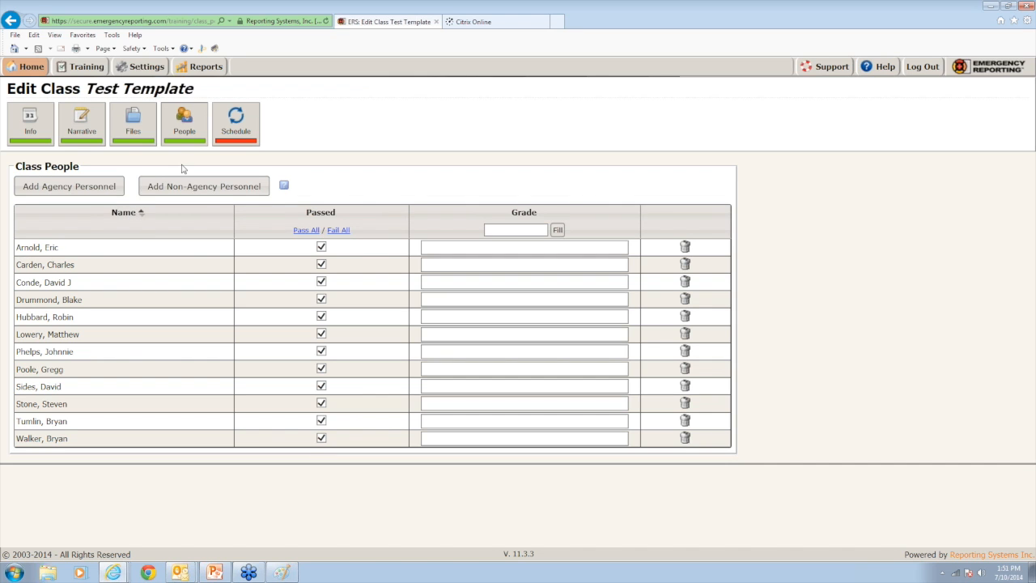
Insert 07/11/2014 at 09:00 as a date in the recurring class schedule.
left_click(244, 134)
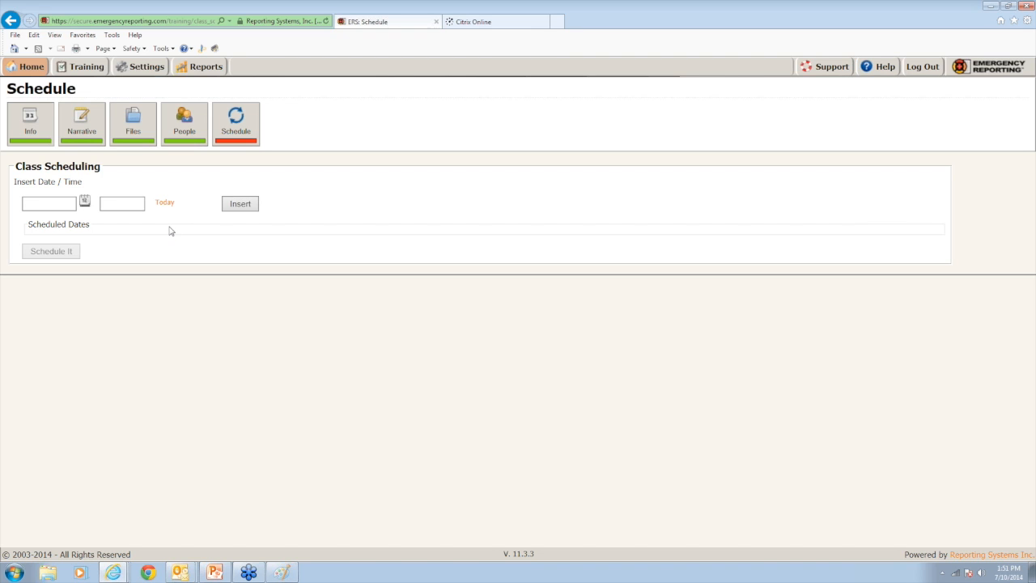
left_click(85, 202)
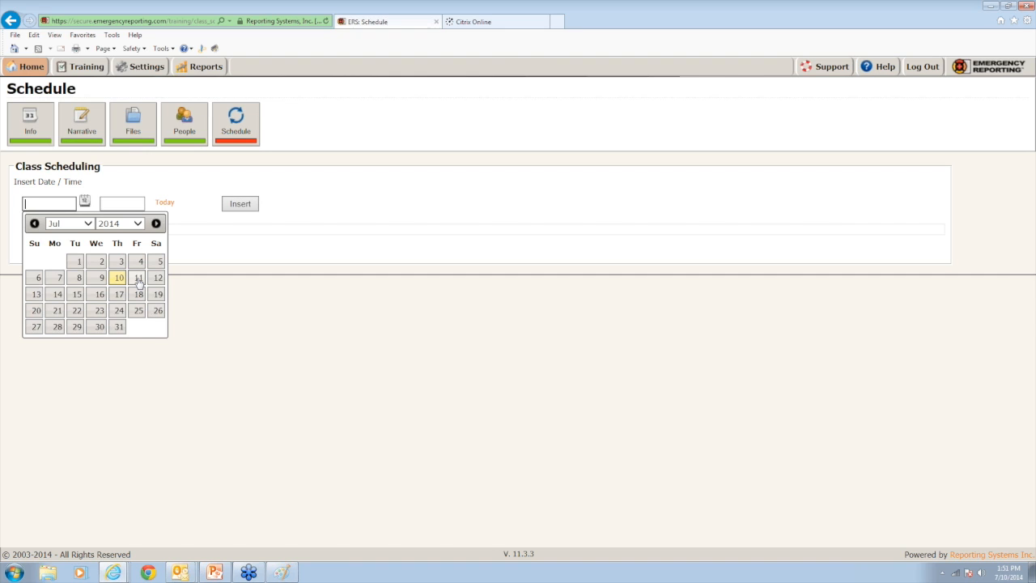
left_click(138, 280)
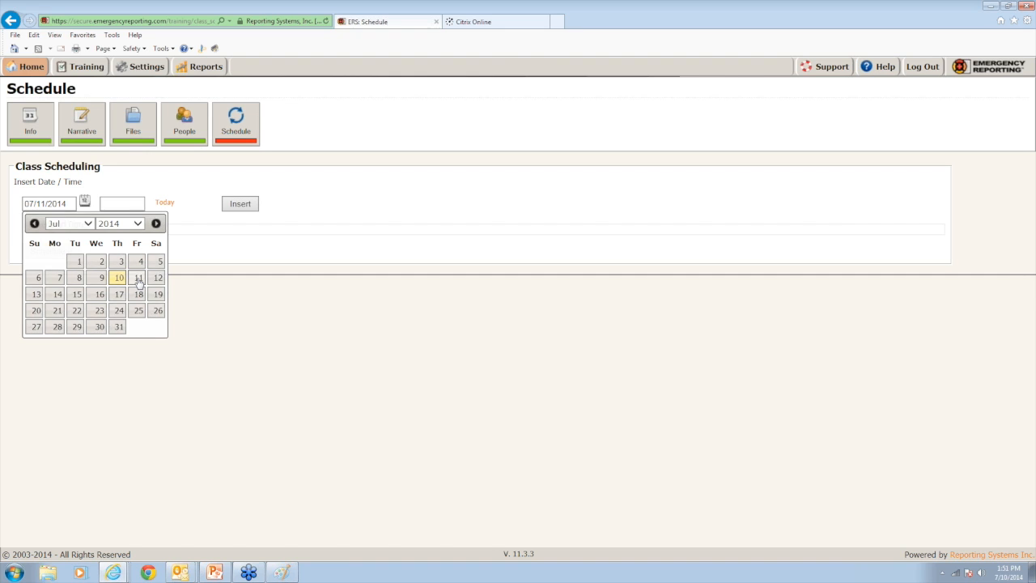
left_click(134, 203)
type("0")
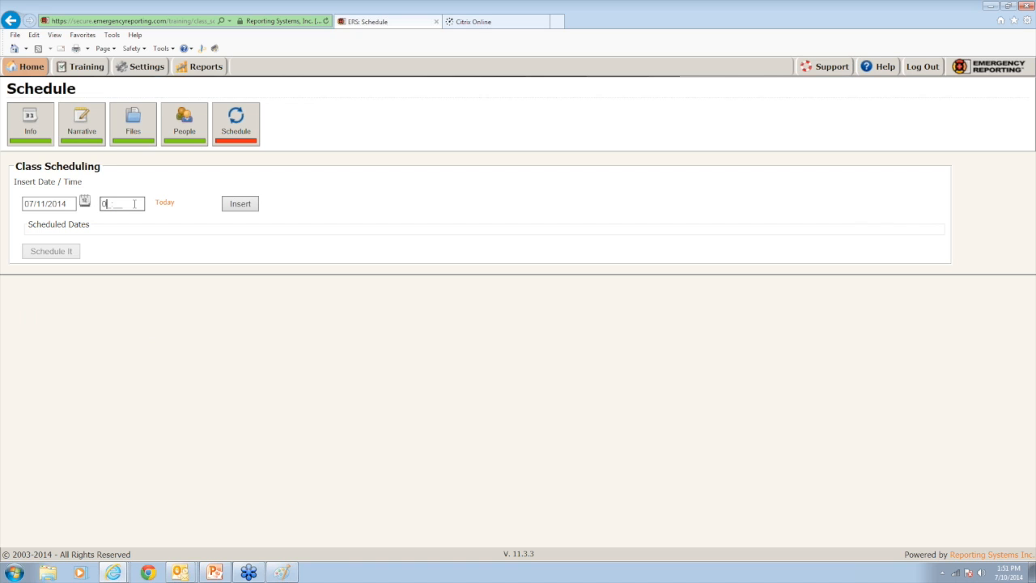
type("9:00")
left_click(233, 205)
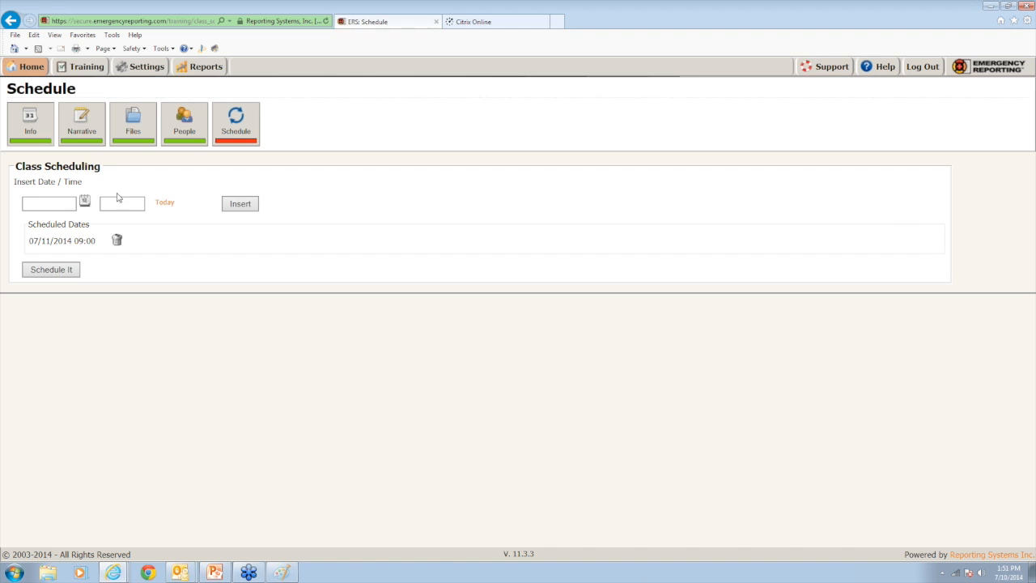
Insert 07/14/2014 at 09:00 as another date in the recurring class schedule.
left_click(83, 202)
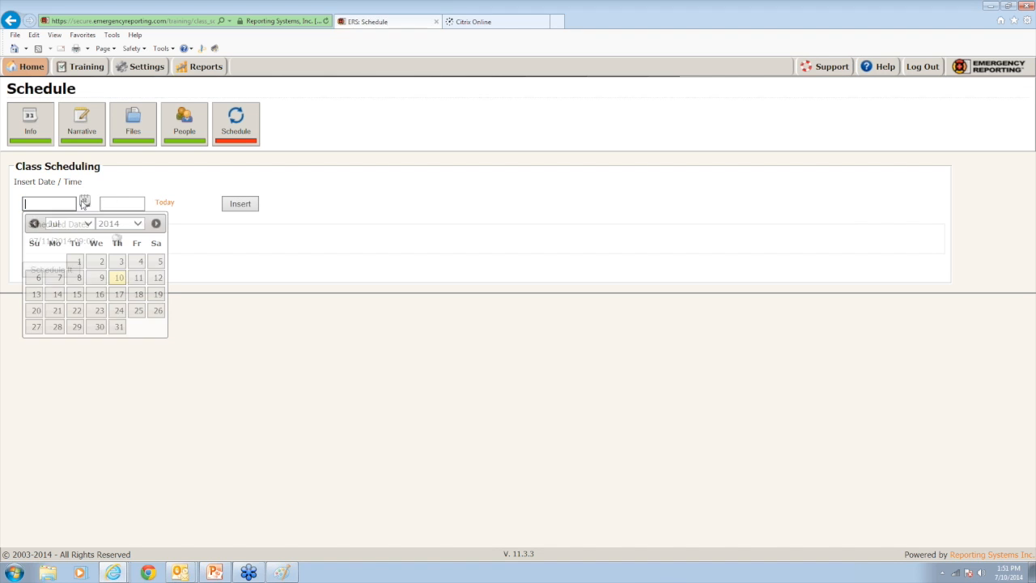
left_click(58, 295)
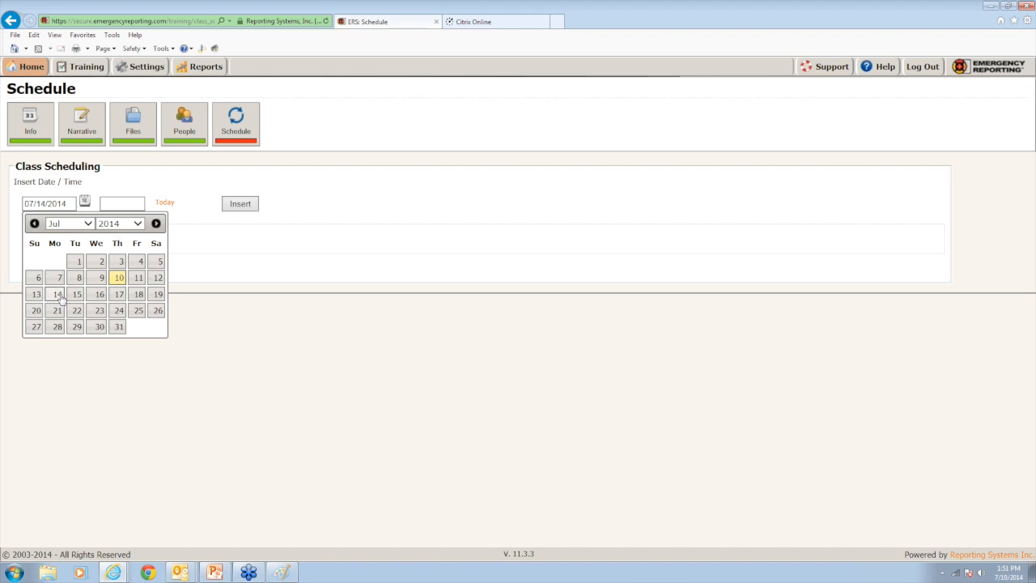
left_click(131, 204)
type("0")
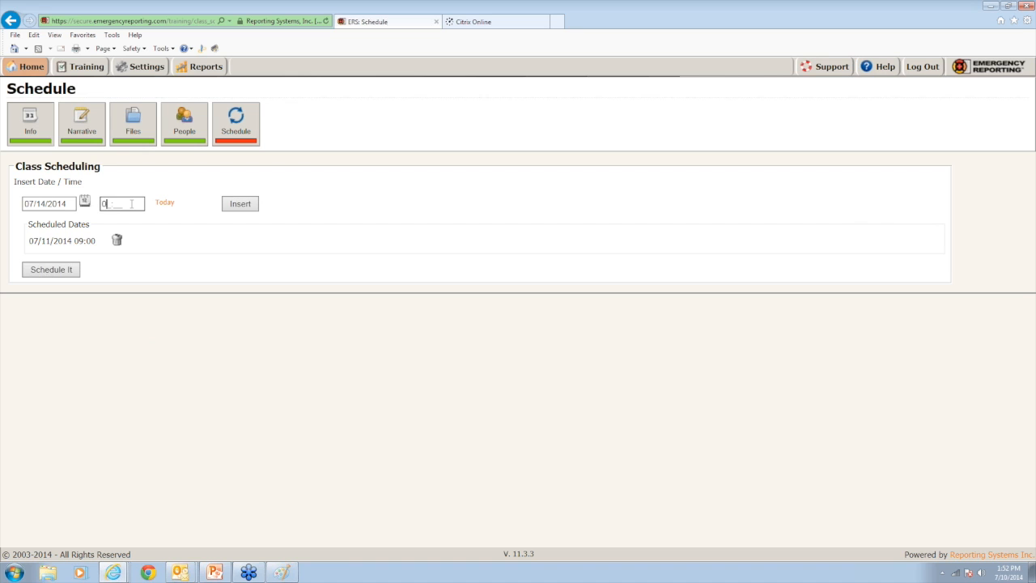
type("9:00")
left_click(246, 208)
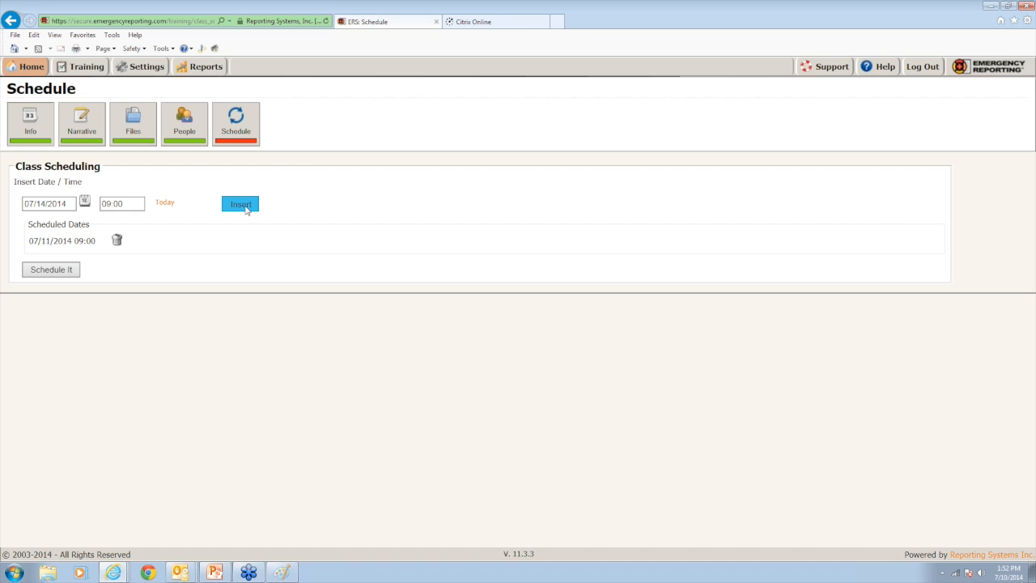
Add 07/15/2014 at 09:00 to the scheduled dates and schedule the recurring class.
left_click(67, 205)
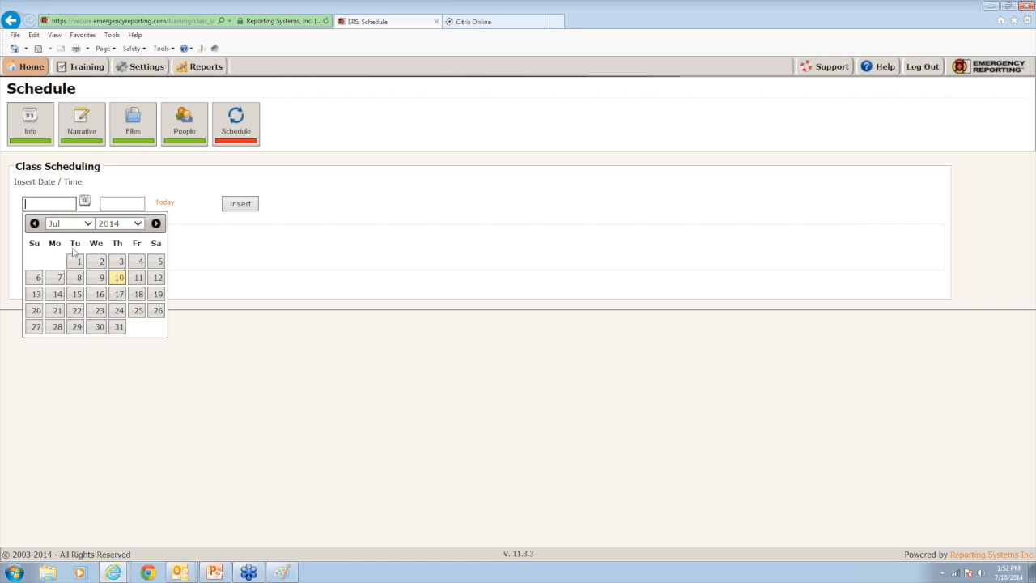
left_click(76, 294)
left_click(121, 204)
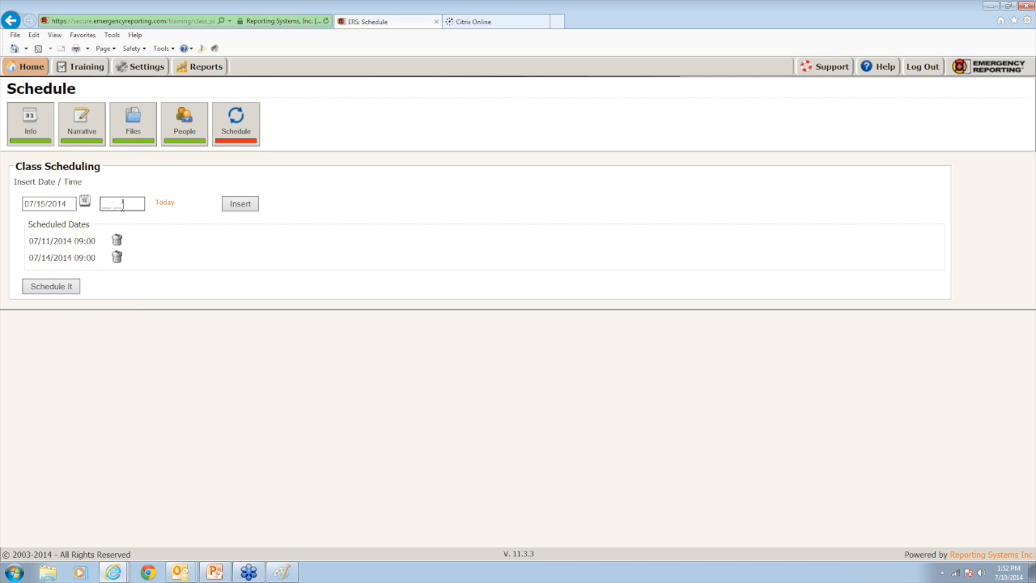
type("09:00")
left_click(247, 208)
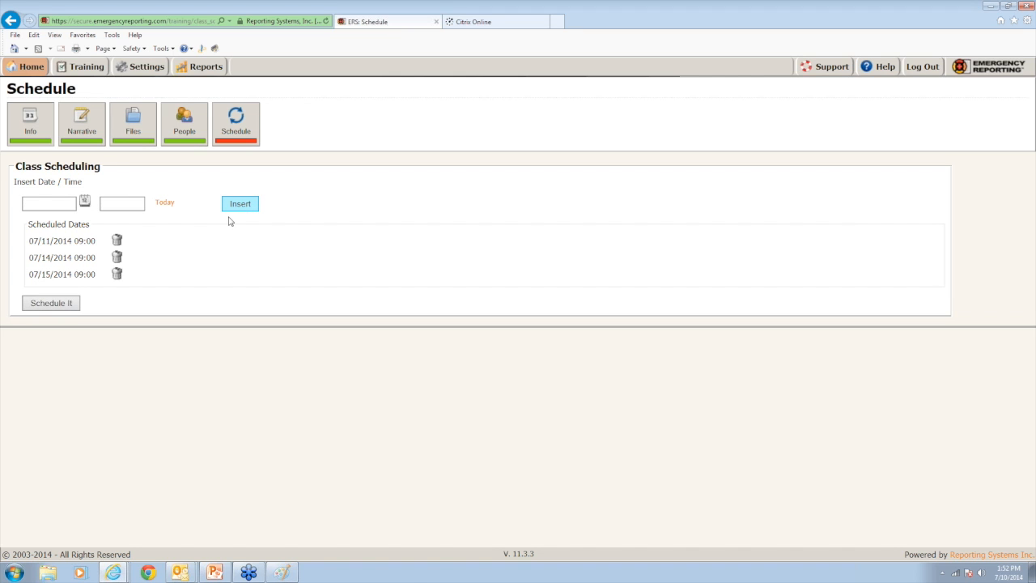
left_click(71, 306)
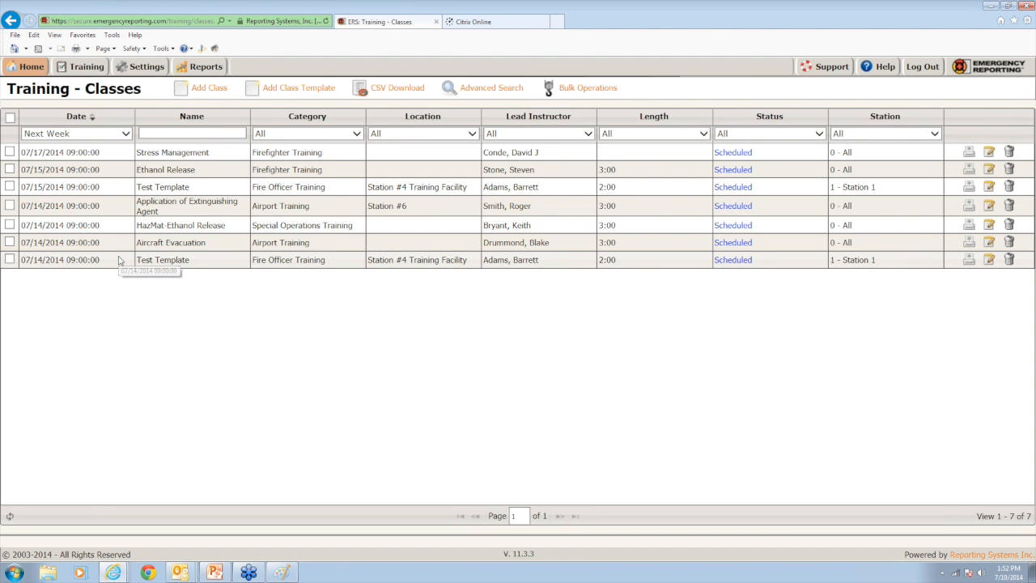
Check the details and people of the 07/14/2014 Test Template class, and return to the class list.
left_click(125, 134)
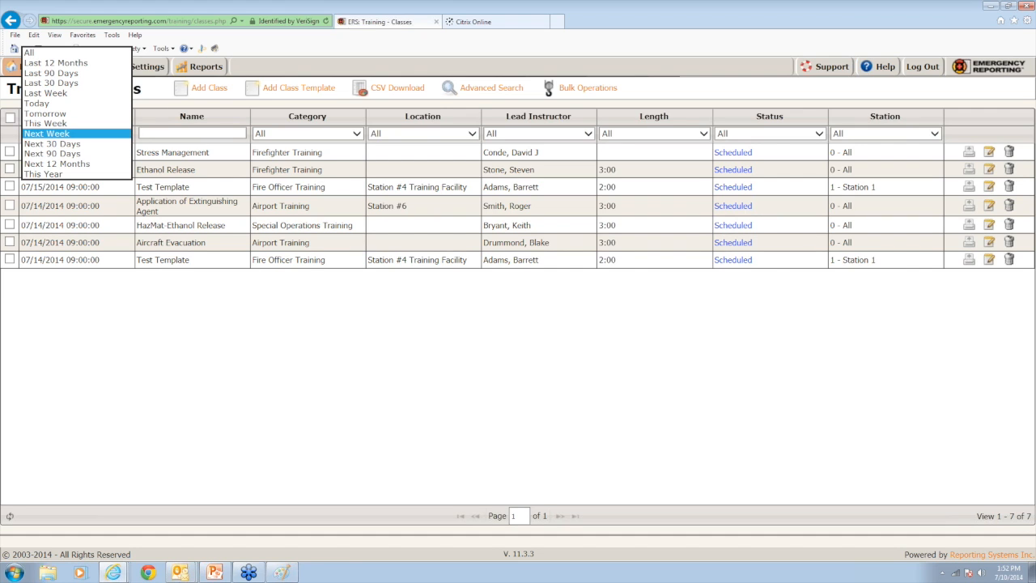
left_click(186, 414)
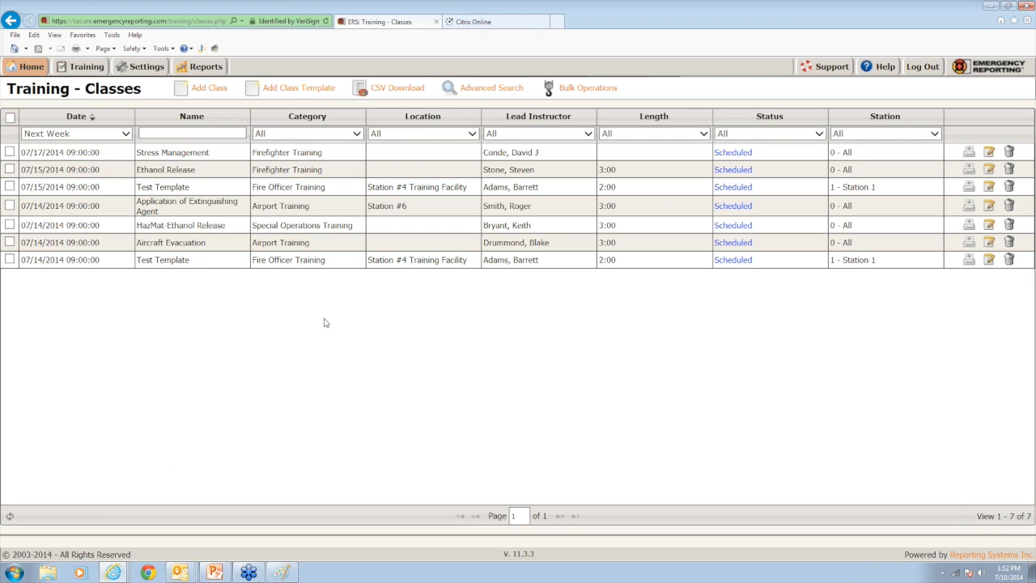
double_click(322, 260)
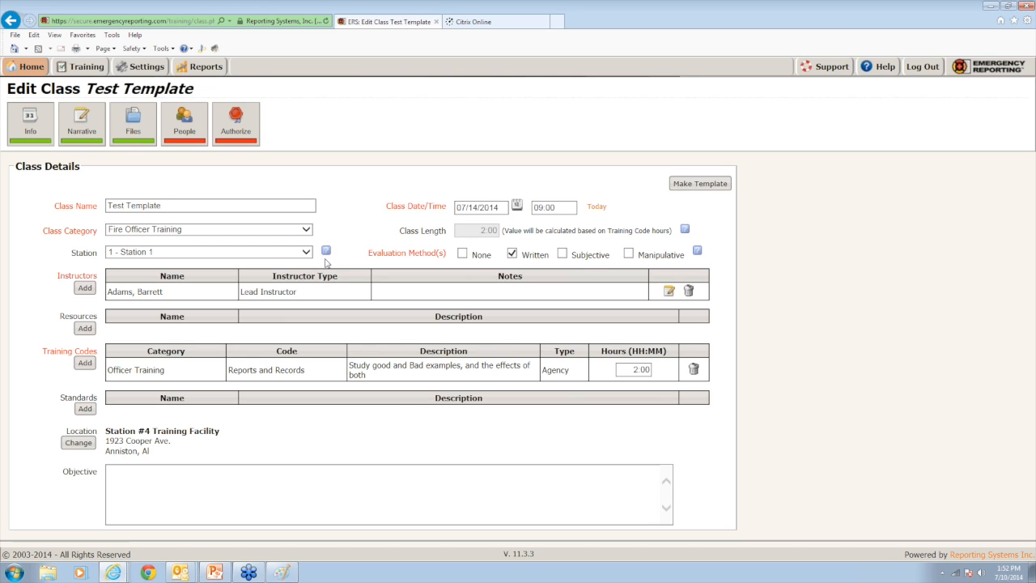
left_click(188, 132)
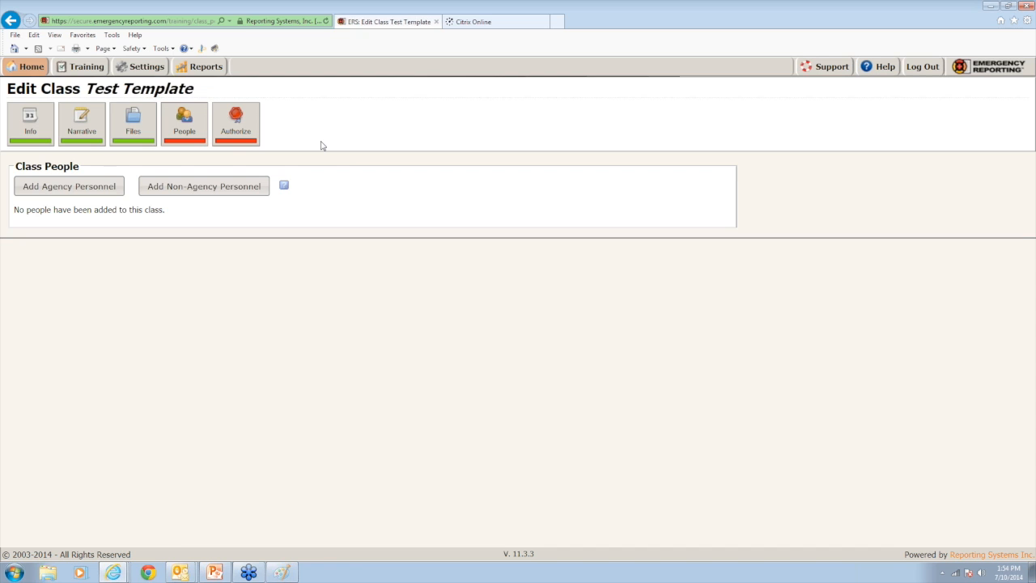
left_click(38, 125)
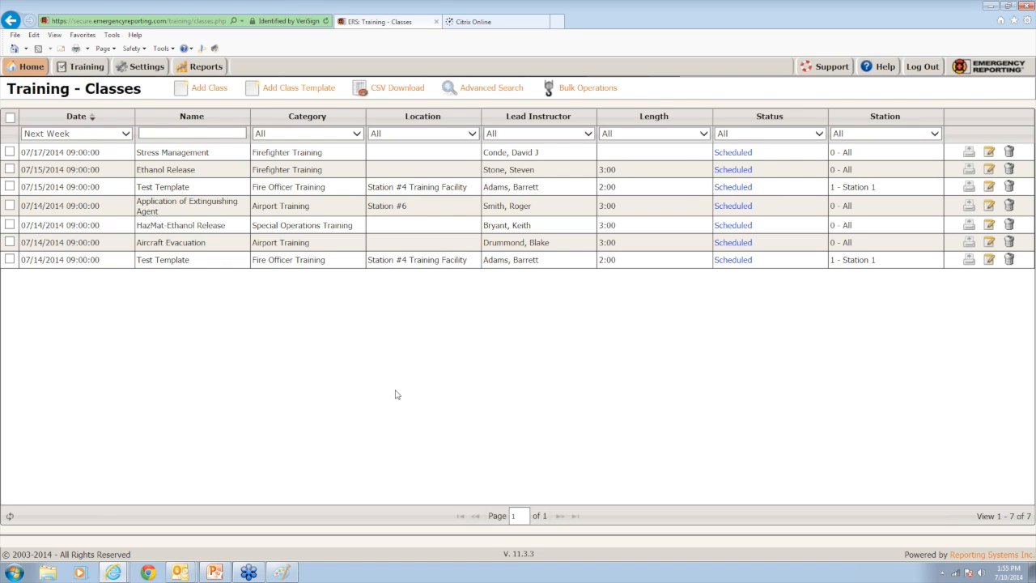
left_click(89, 69)
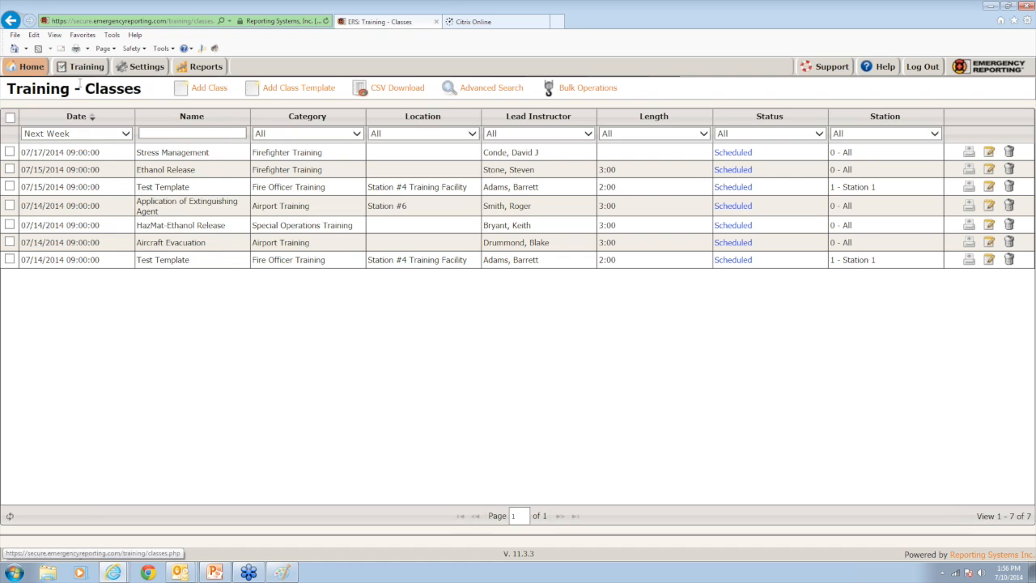
double_click(280, 260)
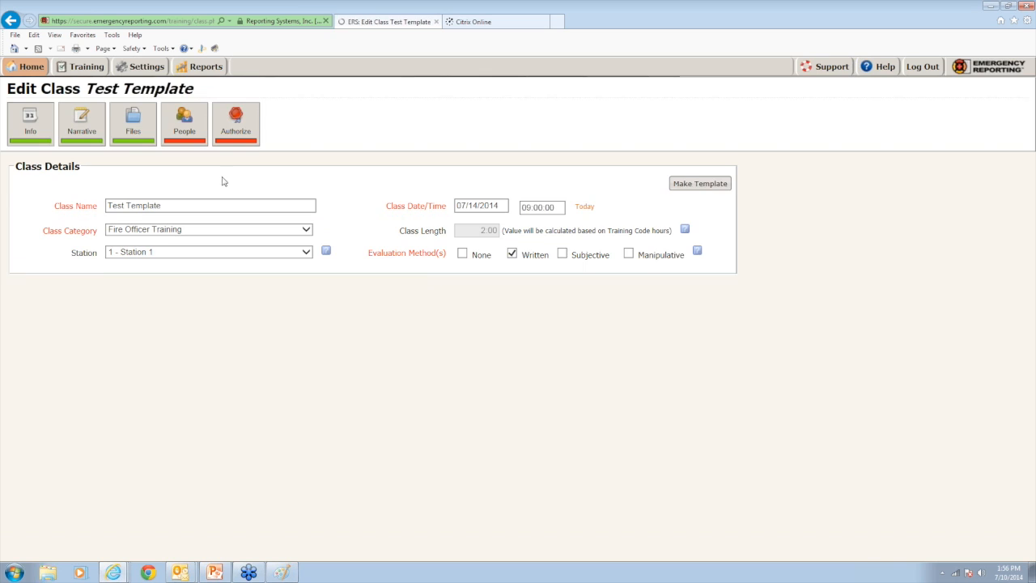
left_click(74, 68)
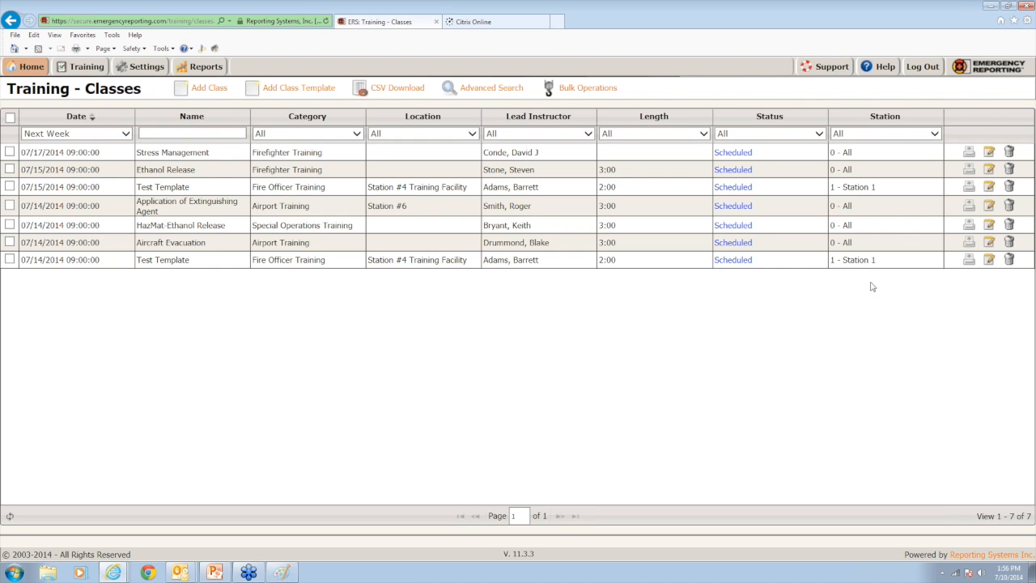
Generate the print page for the 07/14/2014 Test Template class with an all-personnel sign-in sheet and all class information.
left_click(968, 260)
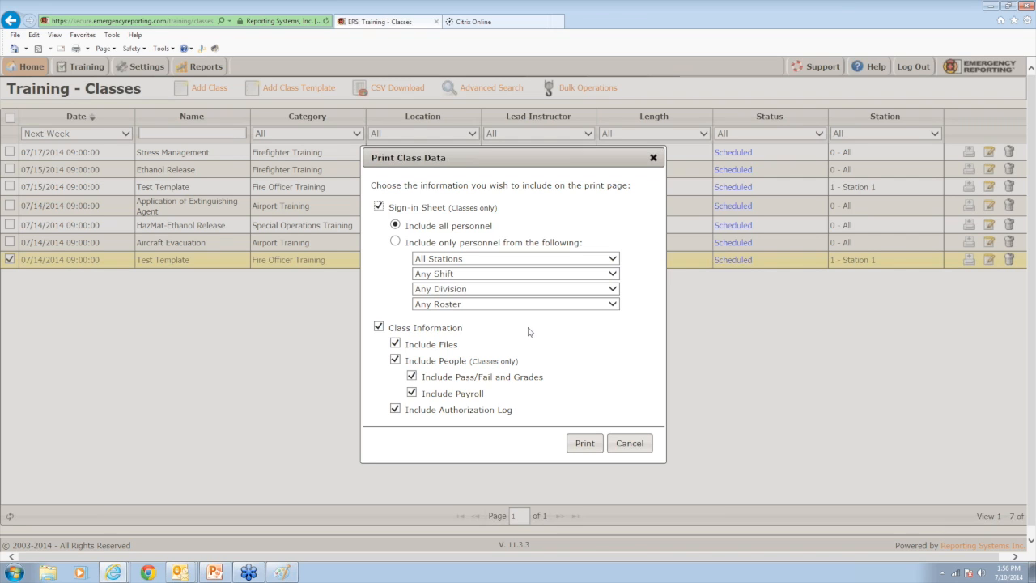
left_click(597, 258)
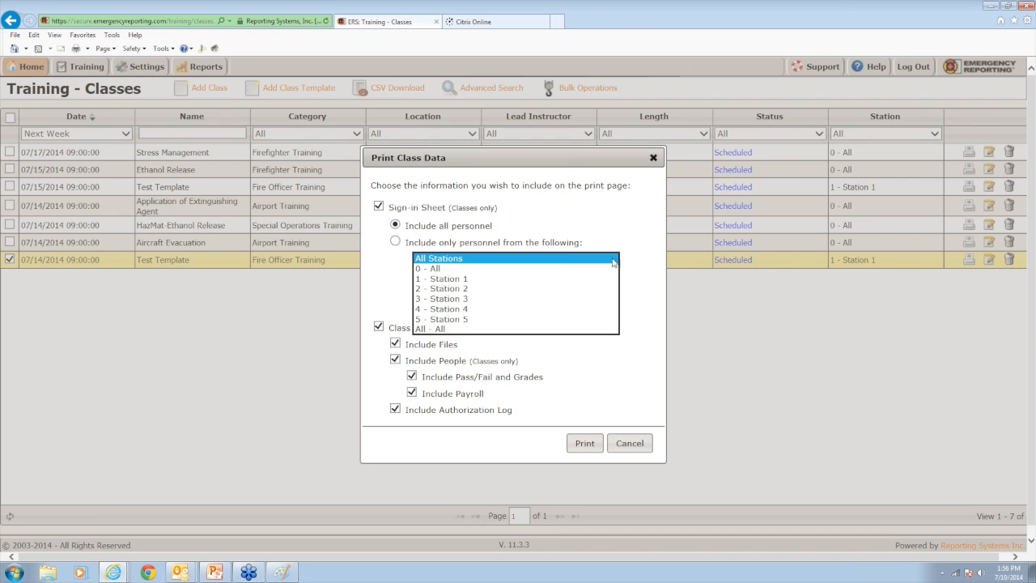
left_click(546, 282)
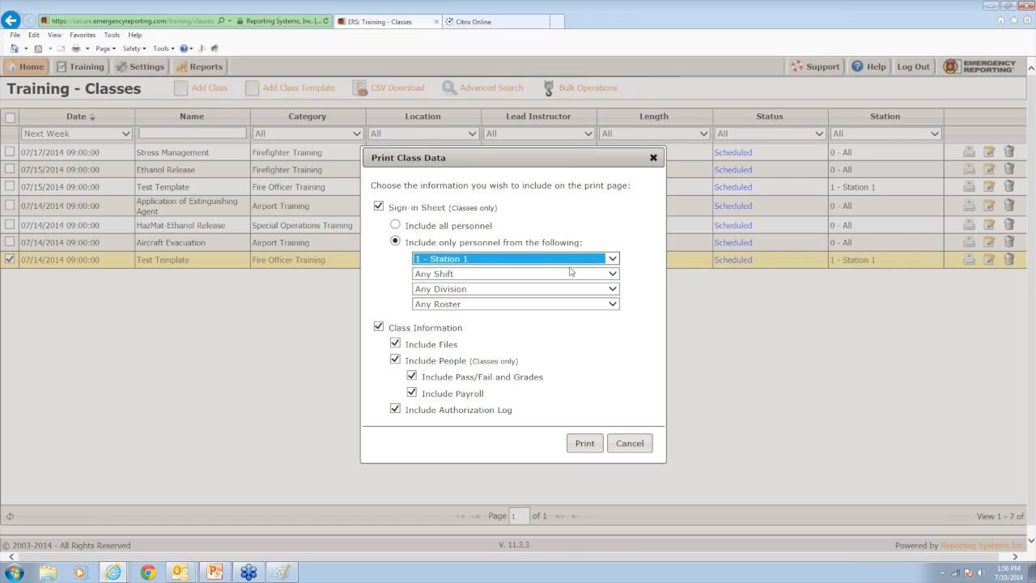
left_click(396, 226)
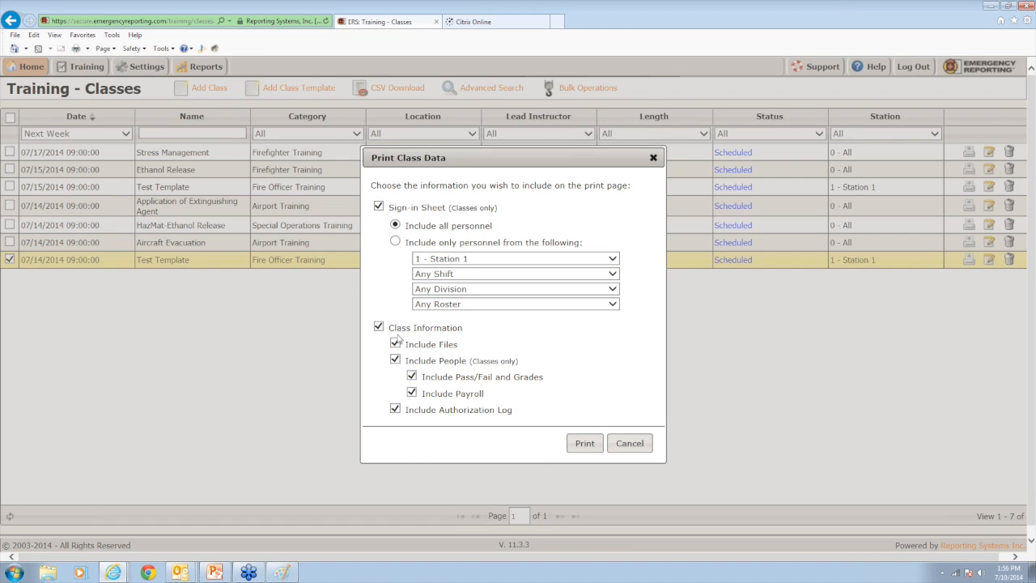
left_click(586, 445)
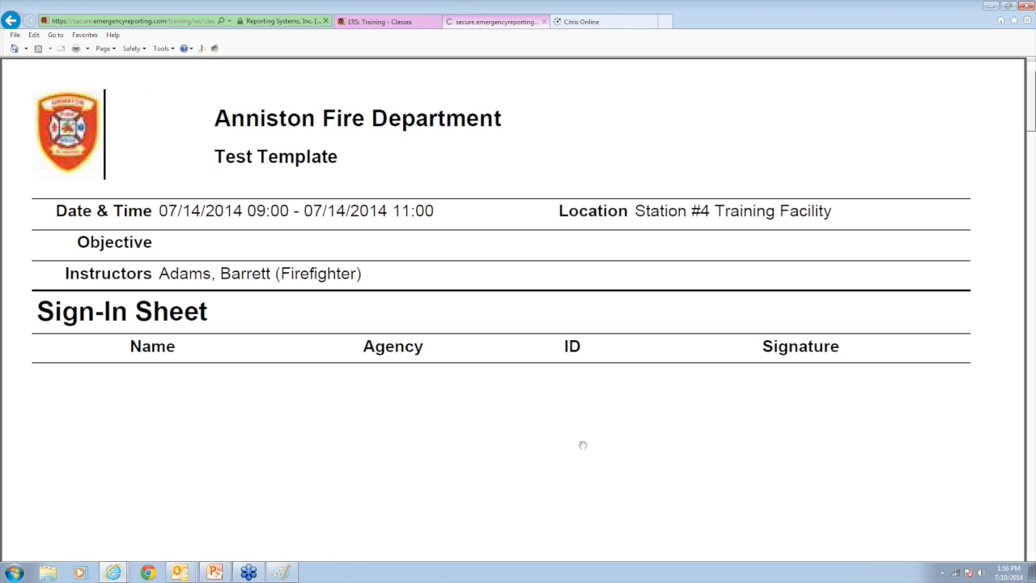
Examine the sign-in sheet page of the Test Template class printout, including its header details and signature columns.
scroll(759, 421, "down", 1)
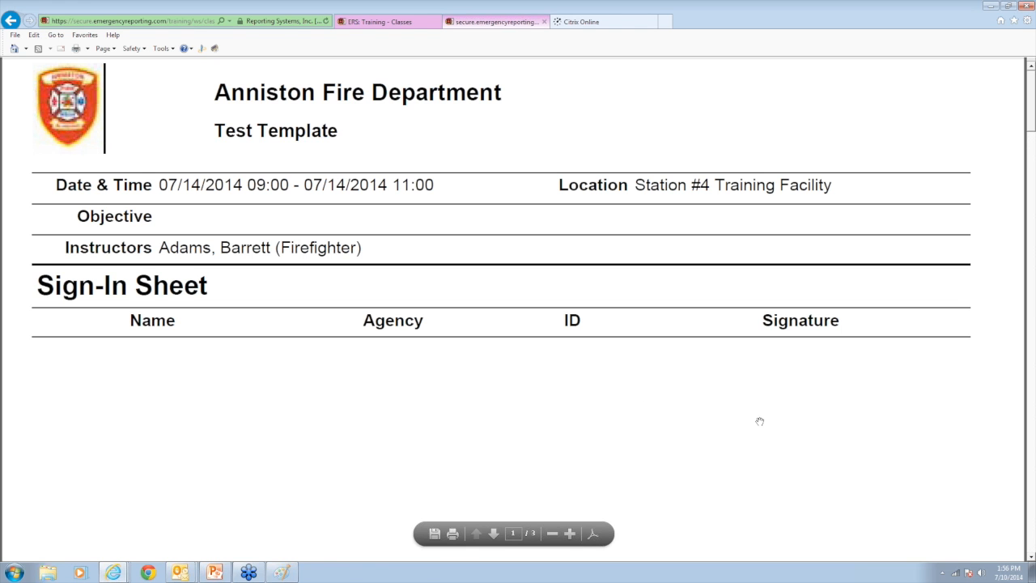
scroll(759, 421, "down", 2)
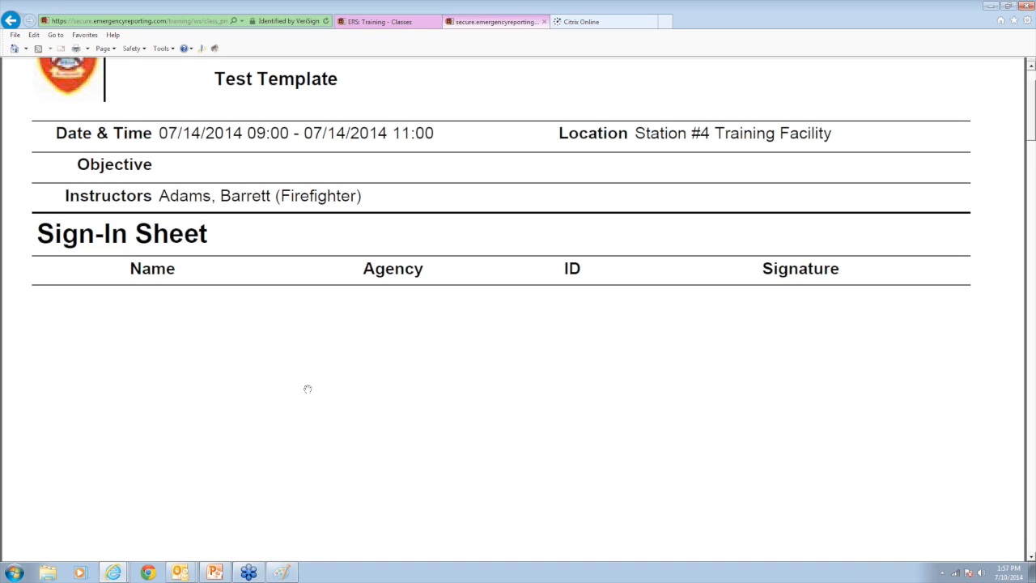
scroll(369, 366, "down", 1)
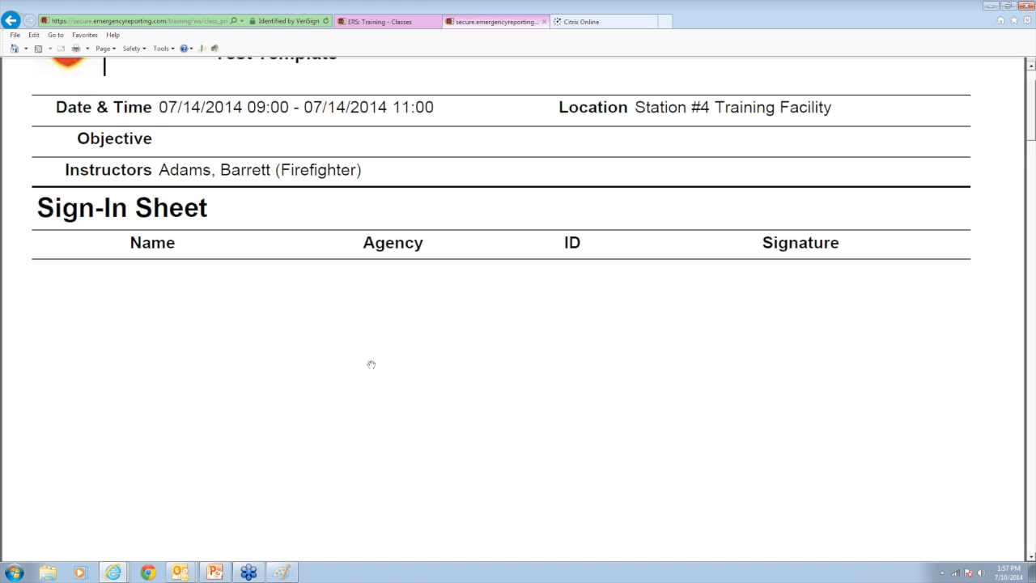
scroll(370, 365, "down", 6)
scroll(372, 366, "up", 4)
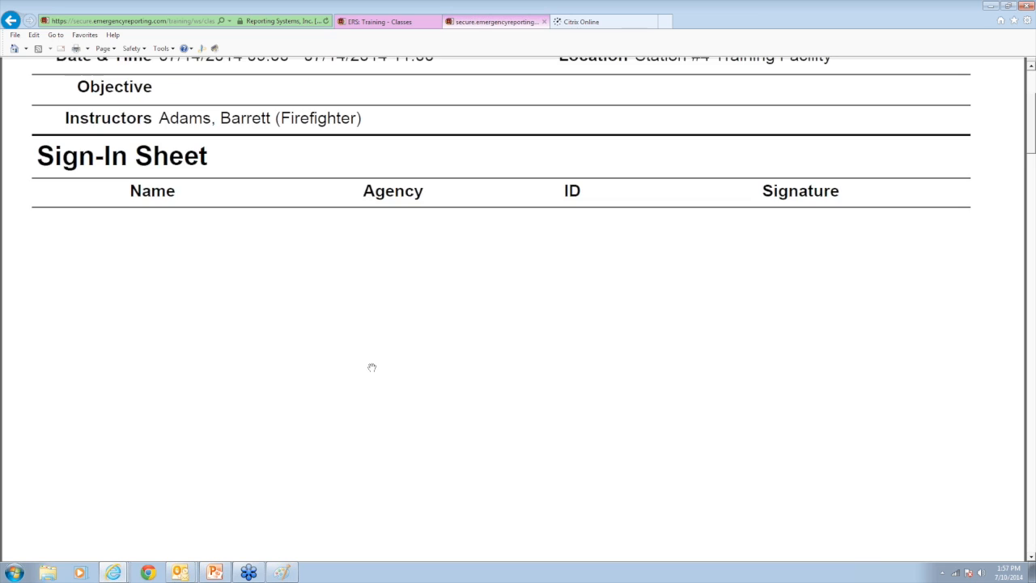
scroll(372, 369, "down", 10)
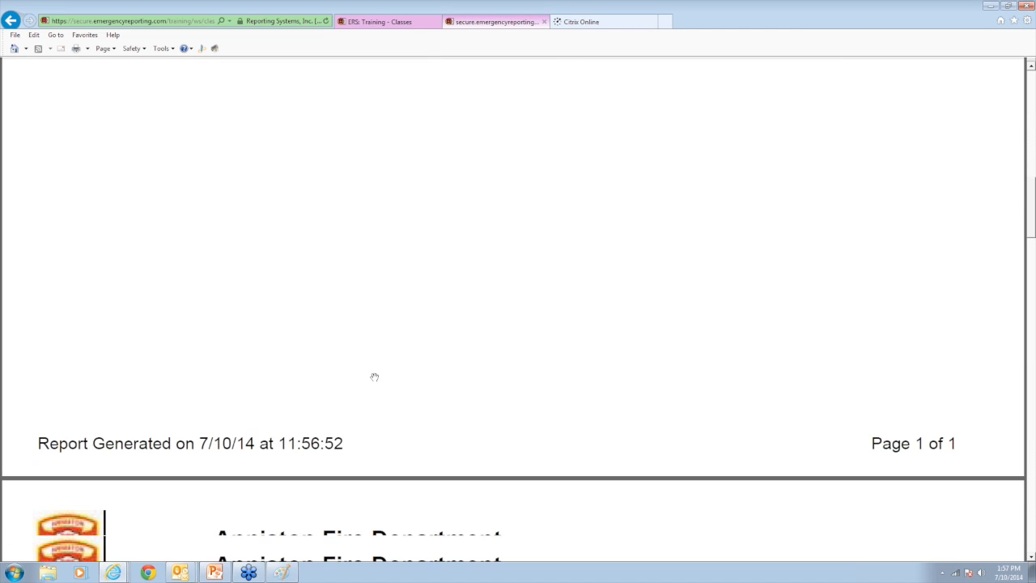
Review the printout's class information, instructors, resources, narrative and training codes sections for the Test Template class.
scroll(375, 376, "down", 8)
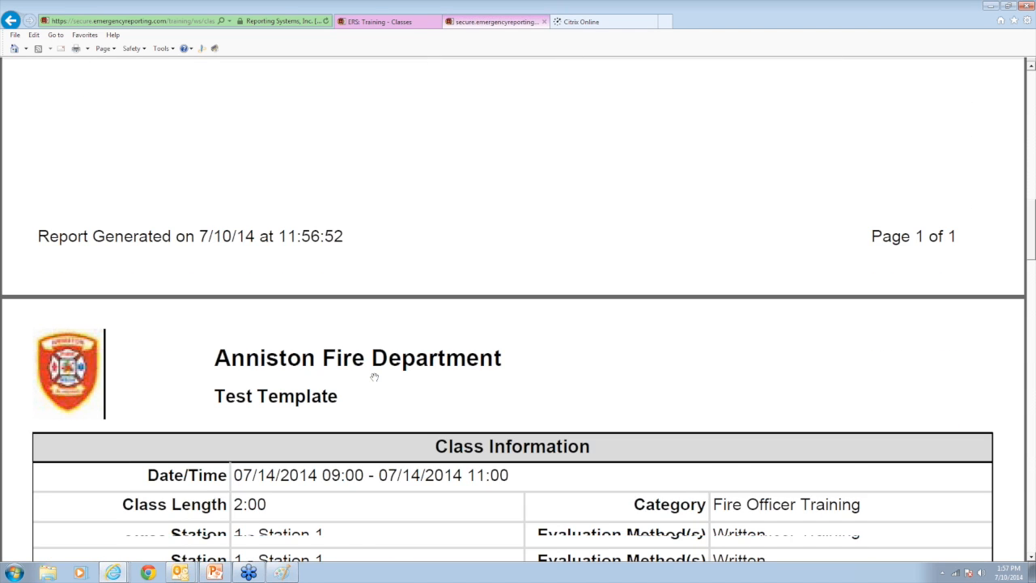
scroll(375, 376, "down", 4)
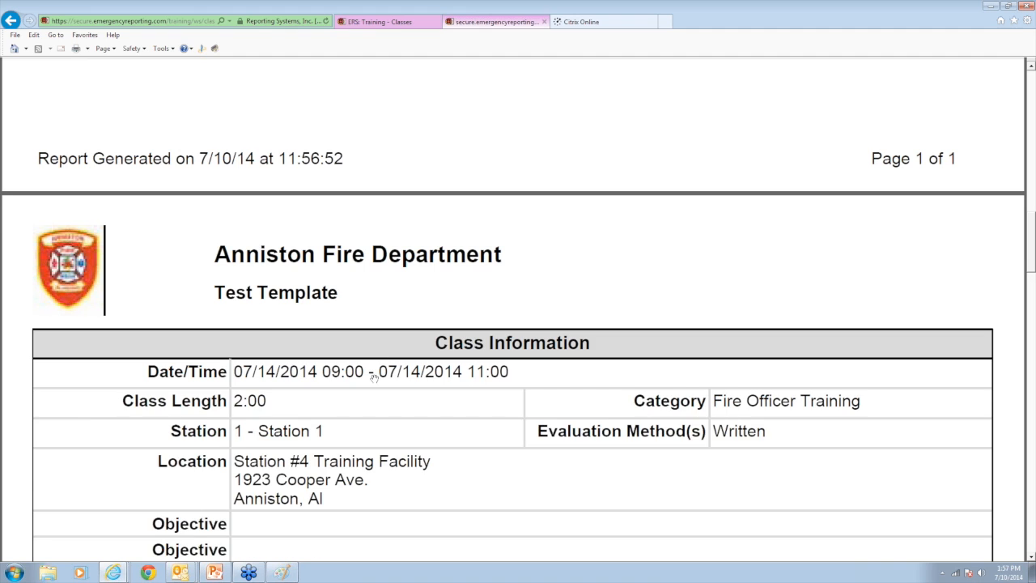
scroll(375, 376, "down", 5)
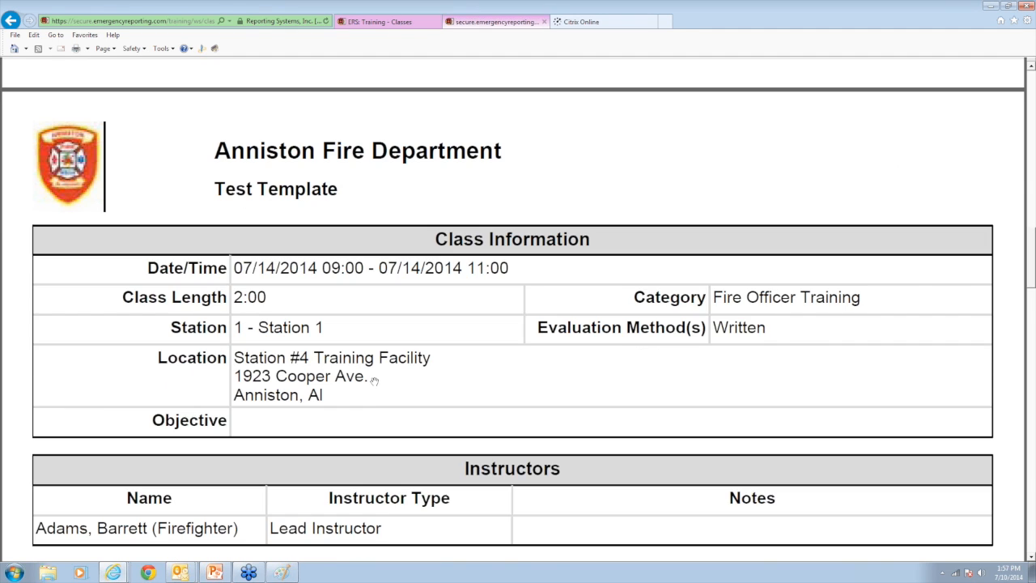
scroll(375, 381, "down", 3)
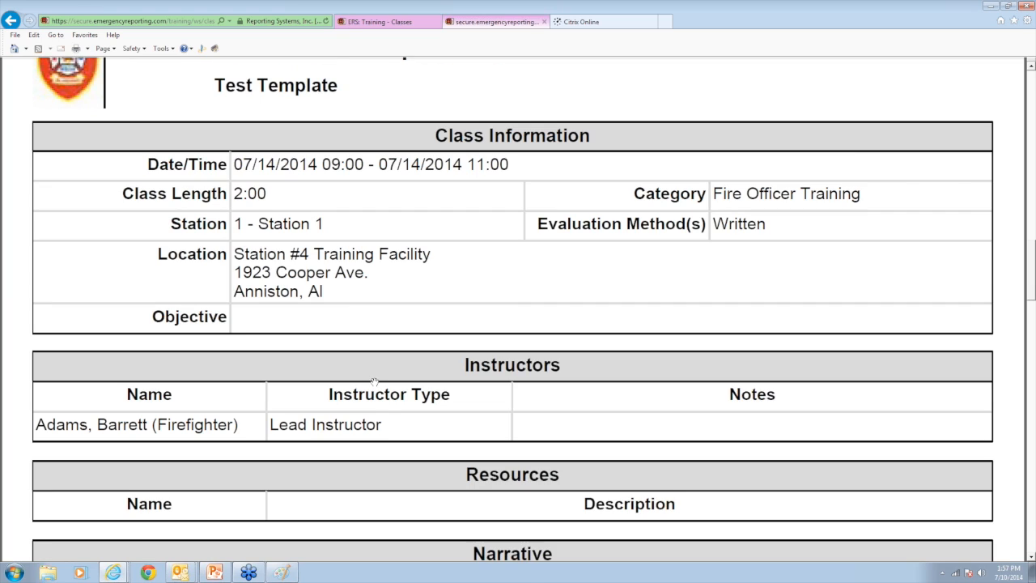
scroll(375, 381, "down", 2)
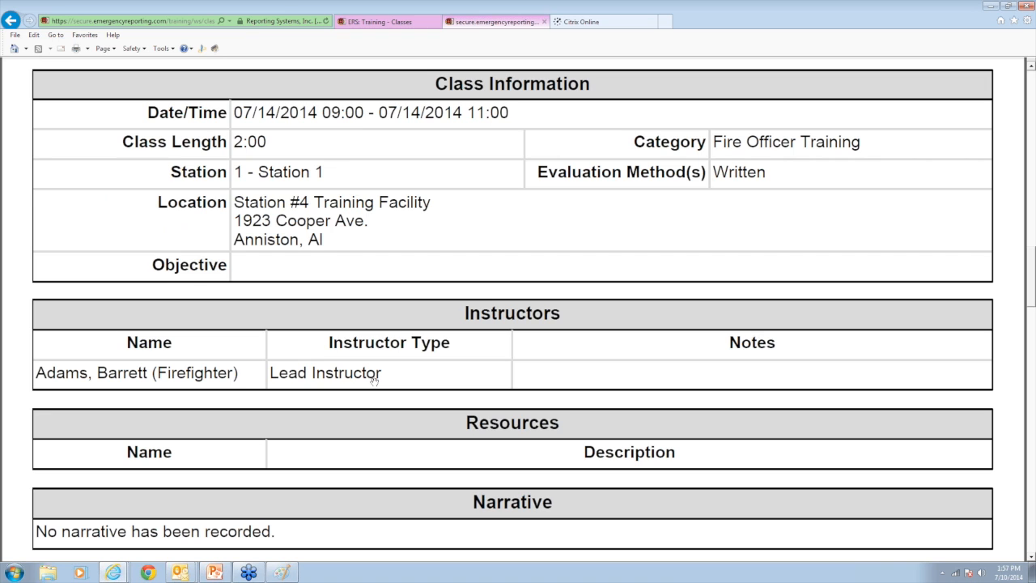
scroll(375, 378, "down", 6)
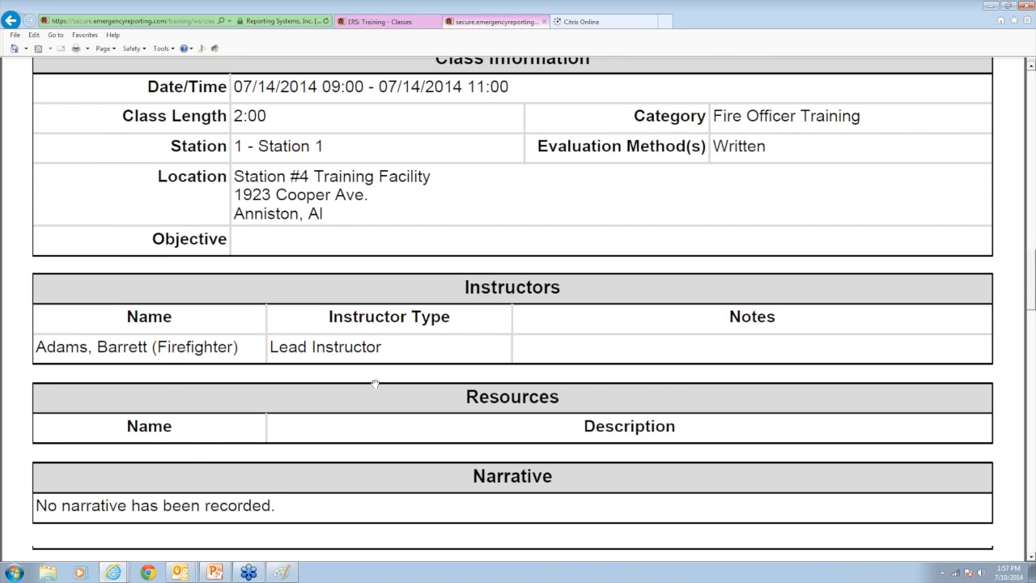
Examine the printout's files section and authorization log, and go back up toward the sign-in sheet.
scroll(376, 386, "down", 8)
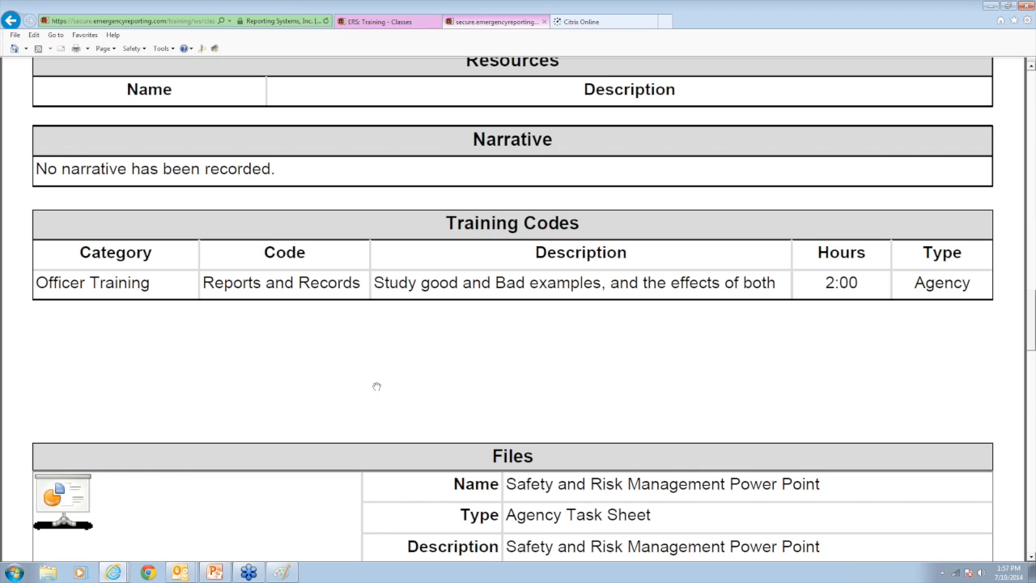
scroll(377, 386, "down", 11)
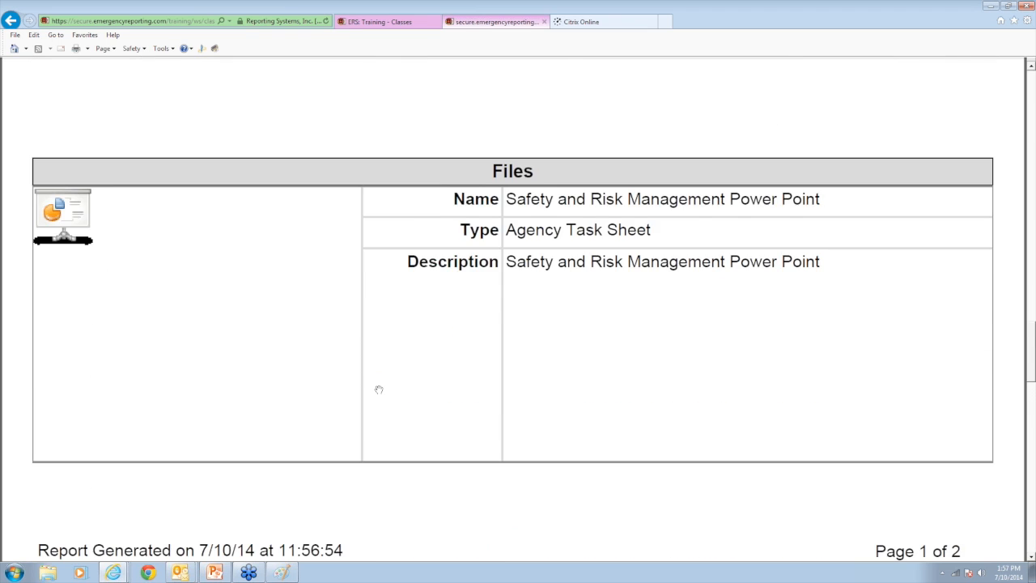
scroll(377, 389, "down", 1)
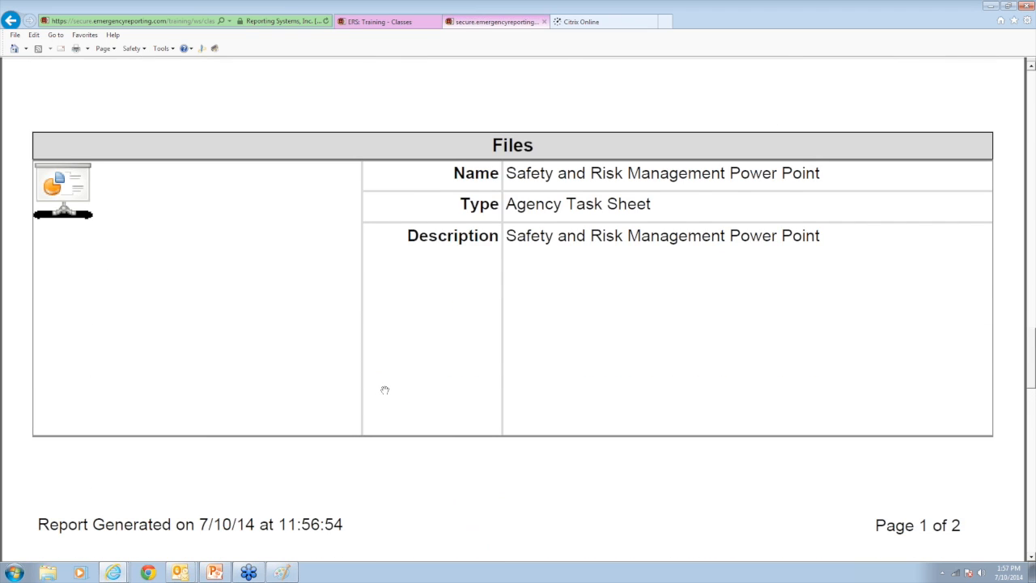
scroll(385, 391, "down", 1)
scroll(386, 392, "down", 11)
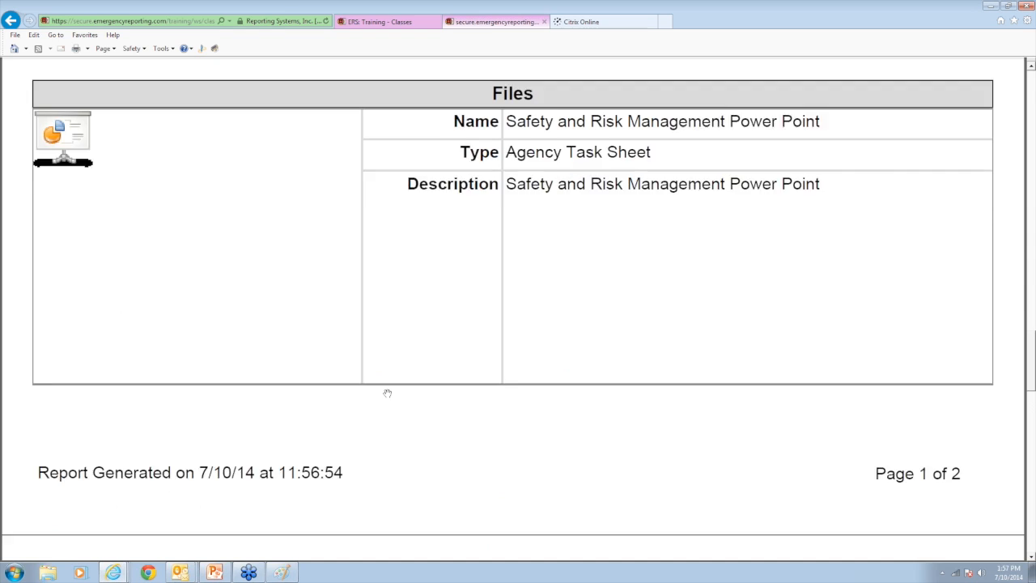
scroll(388, 396, "down", 10)
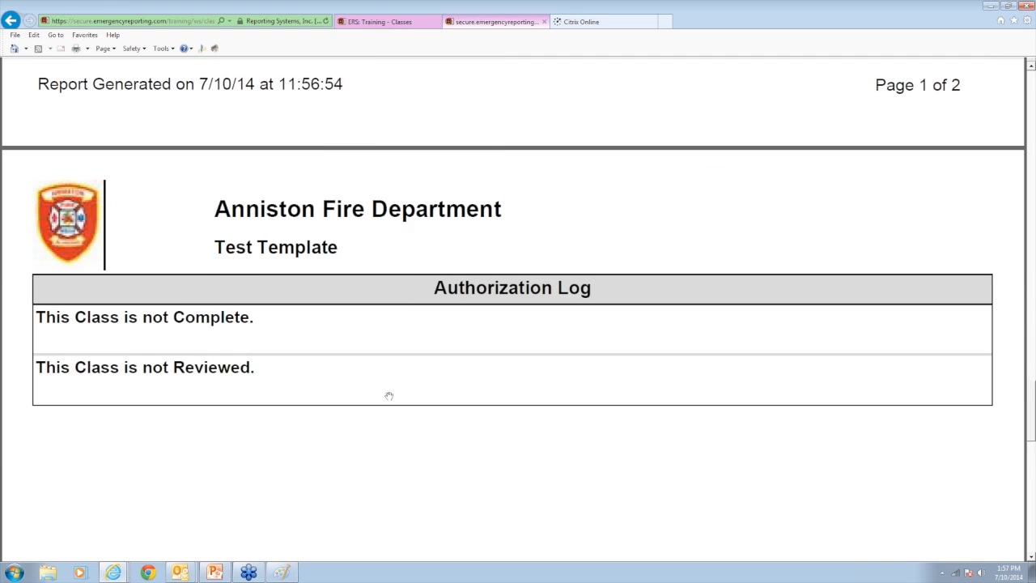
scroll(388, 396, "up", 13)
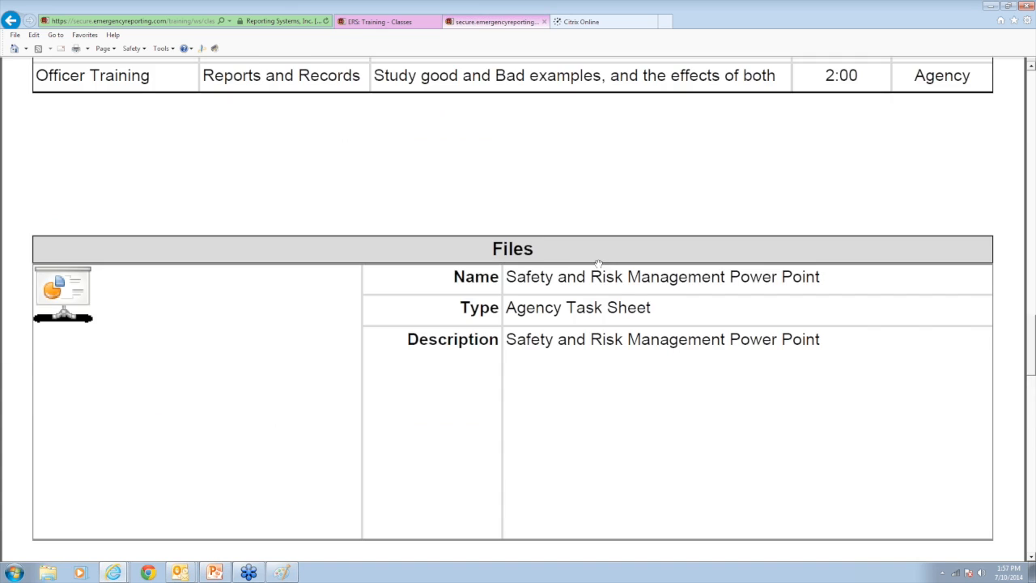
scroll(585, 212, "up", 20)
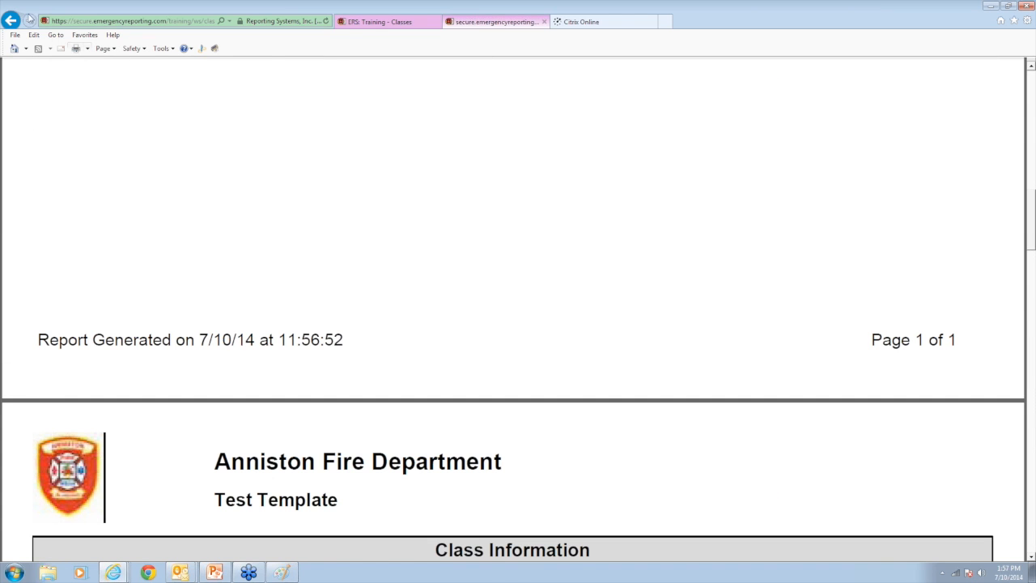
Leave the printout, return to the Training - Classes list and dismiss the Print Class Data options.
left_click(11, 20)
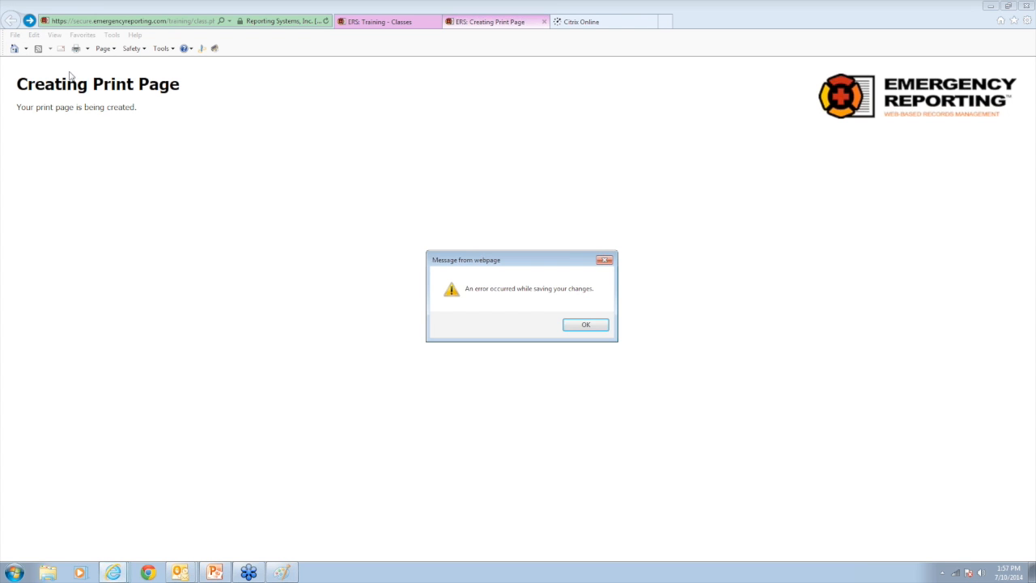
left_click(589, 324)
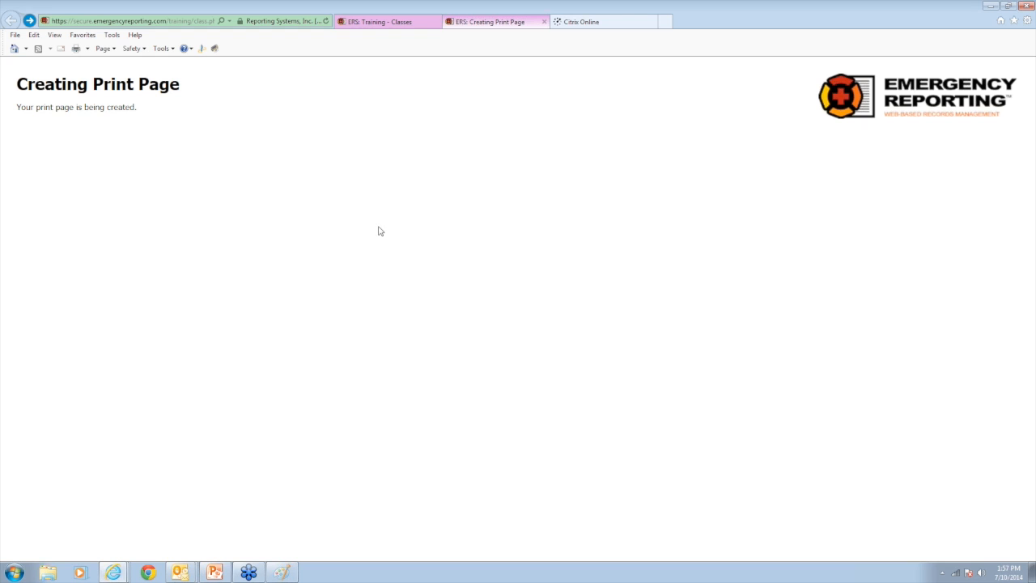
left_click(375, 26)
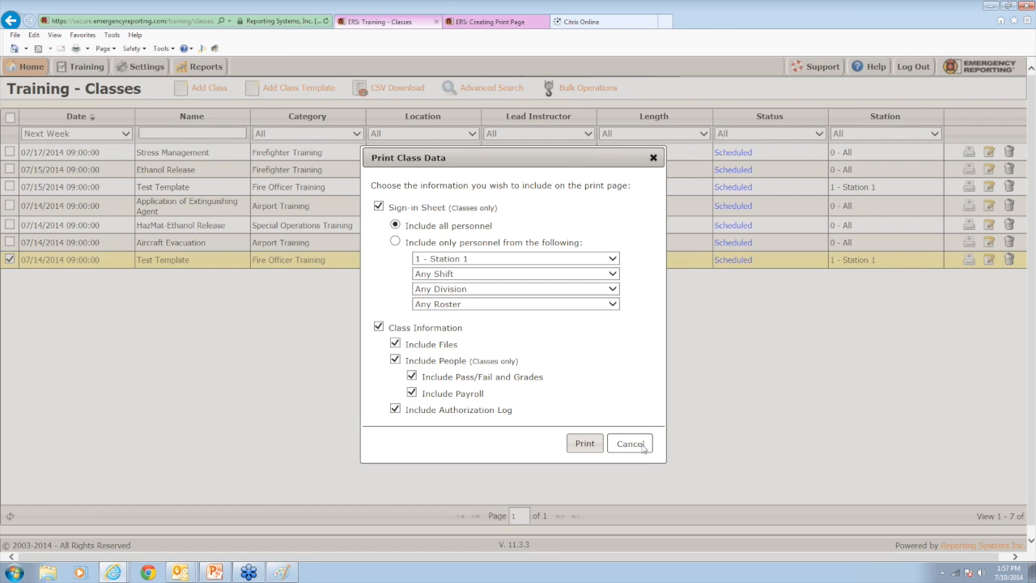
left_click(630, 444)
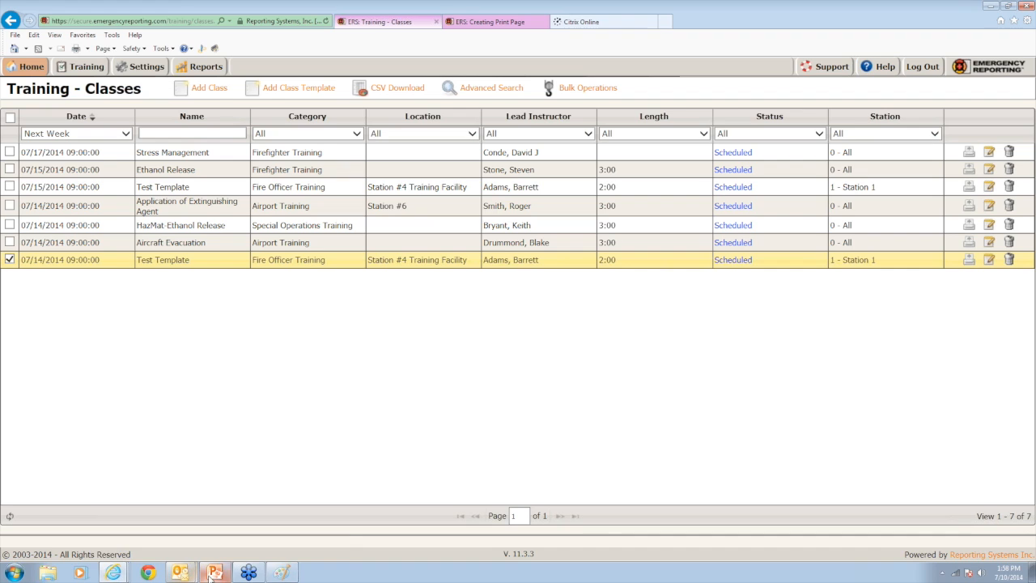
Switch to the PowerPoint presentation and show closing slide 14, "Thanks for being with us today!", as a full-screen slide show.
mouse_move(213, 574)
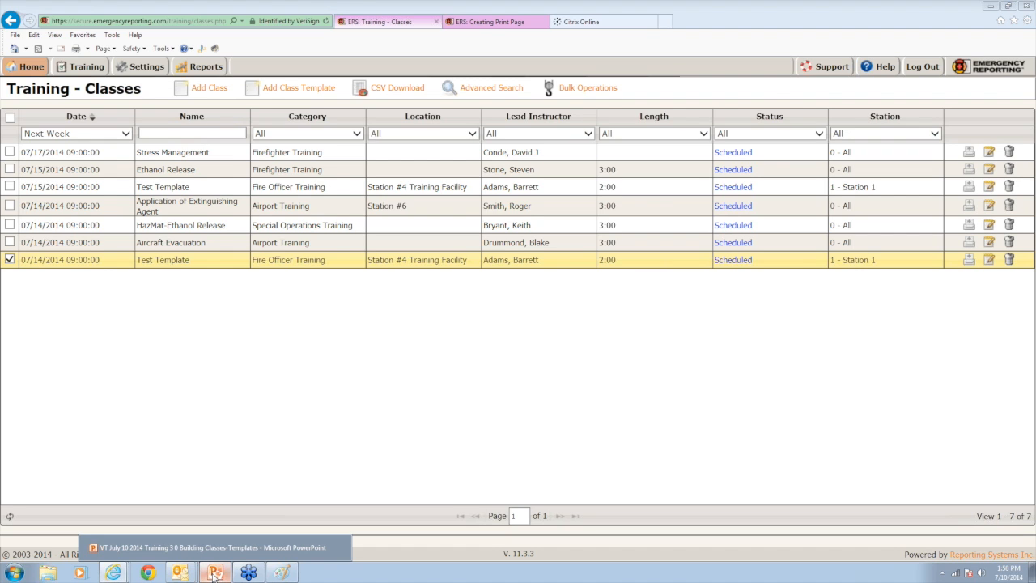
left_click(214, 573)
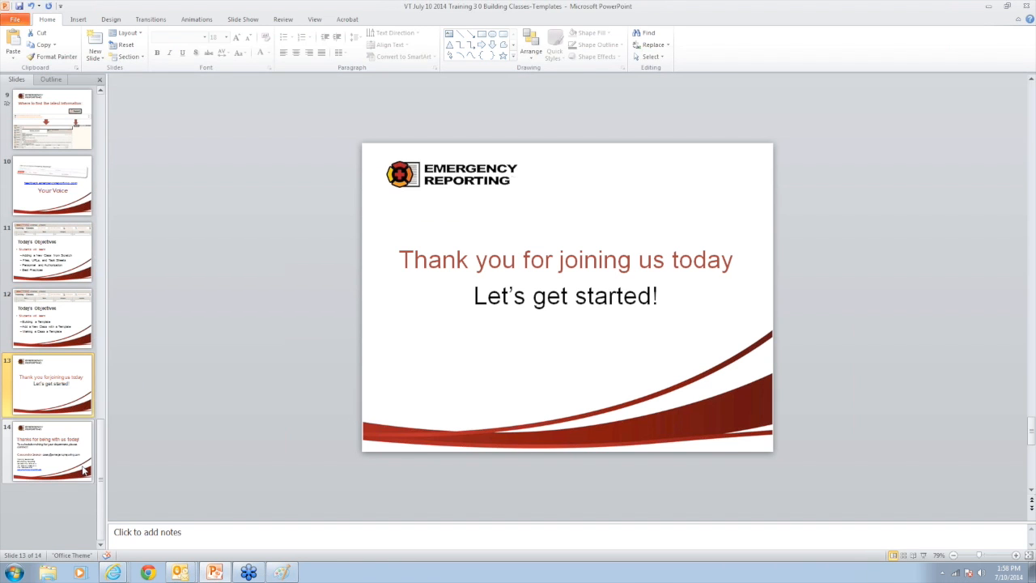
left_click(87, 469)
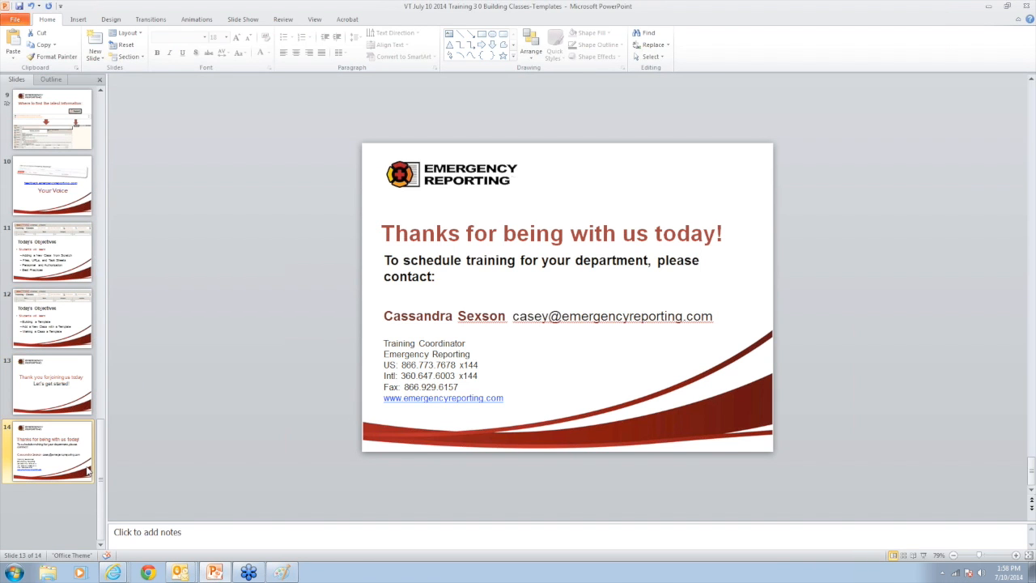
left_click(924, 556)
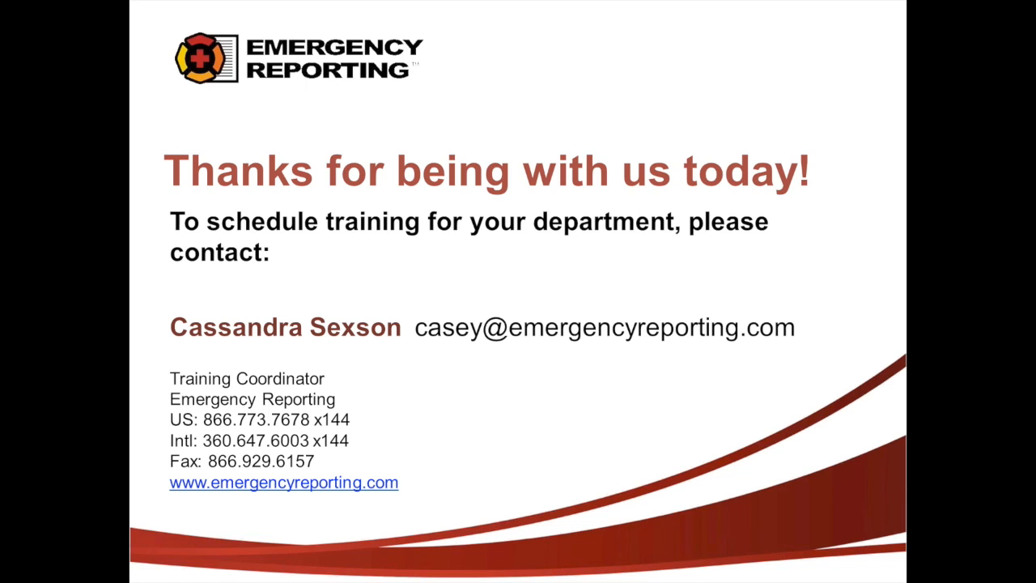